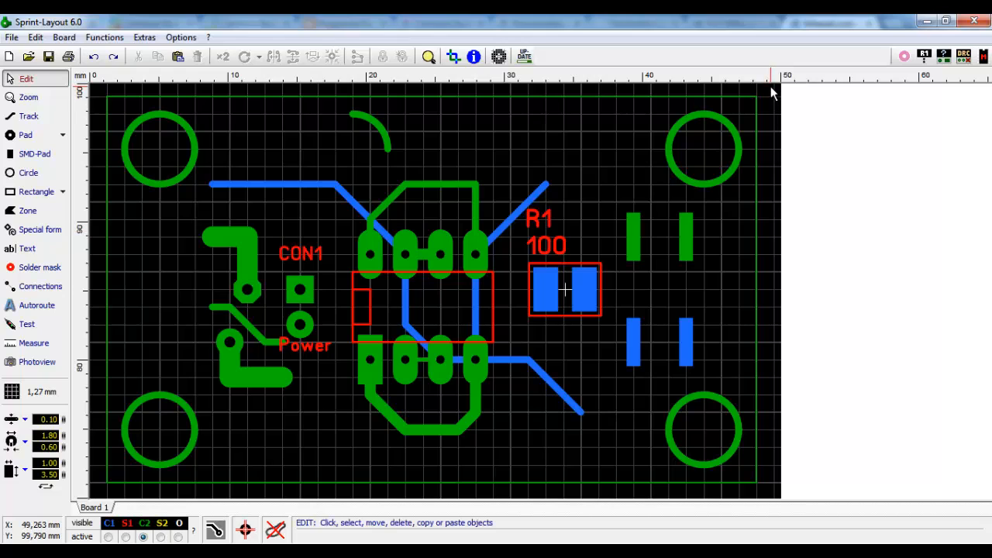
- Frame-select every pad, track, label and outline on the board and delete them
drag(770, 86, 99, 494)
key(Delete)
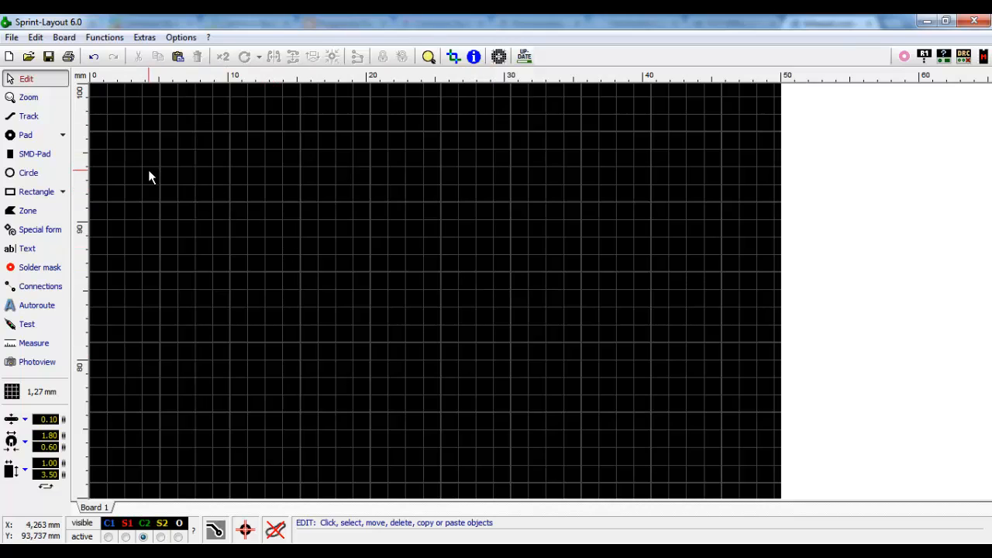
- Open the Scanned copy settings, check Board side 1 (Top), then return to Board side 2 (Bottom)
click(499, 57)
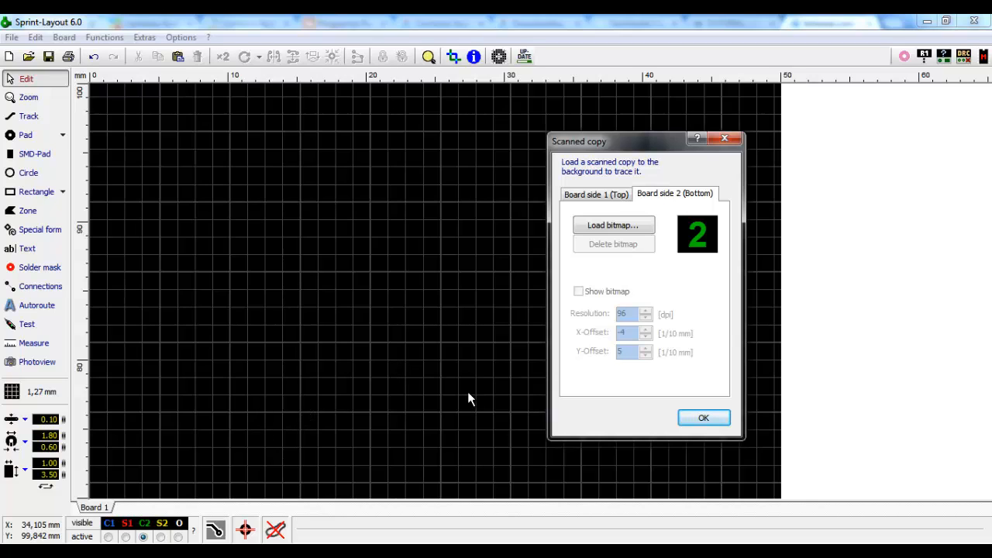
click(611, 195)
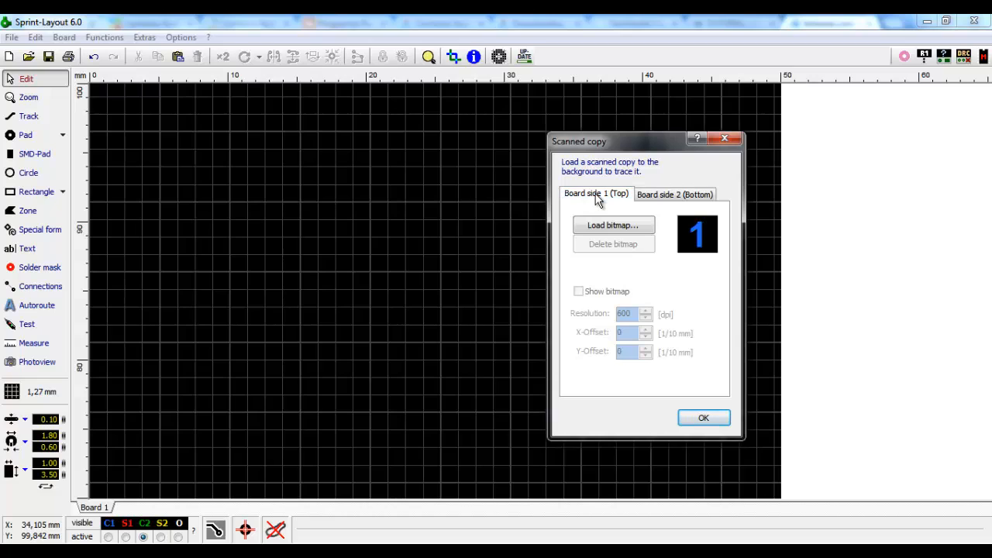
click(698, 196)
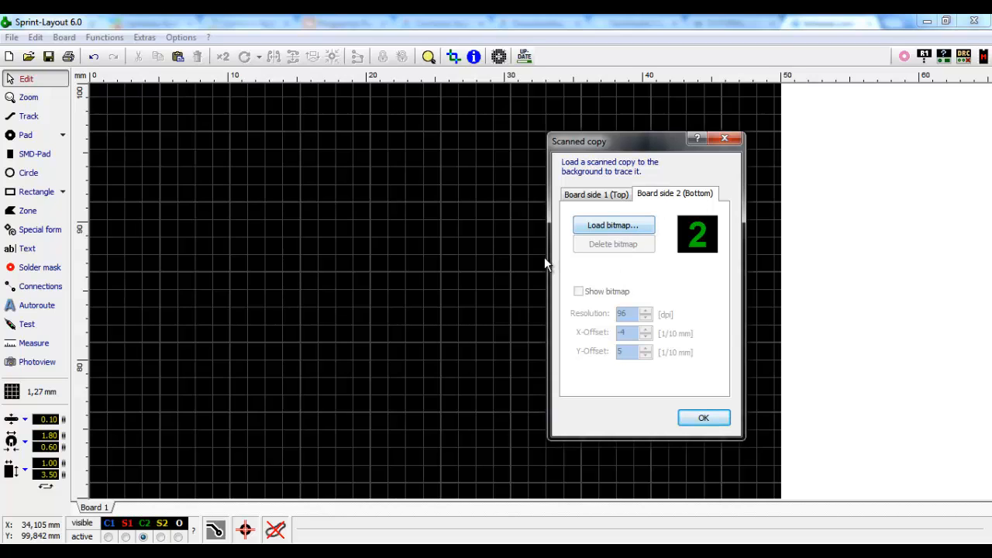
- Load 'Variador de Frecuencia y Ciclo util con 555.bmp' as the bottom-side background bitmap
click(613, 233)
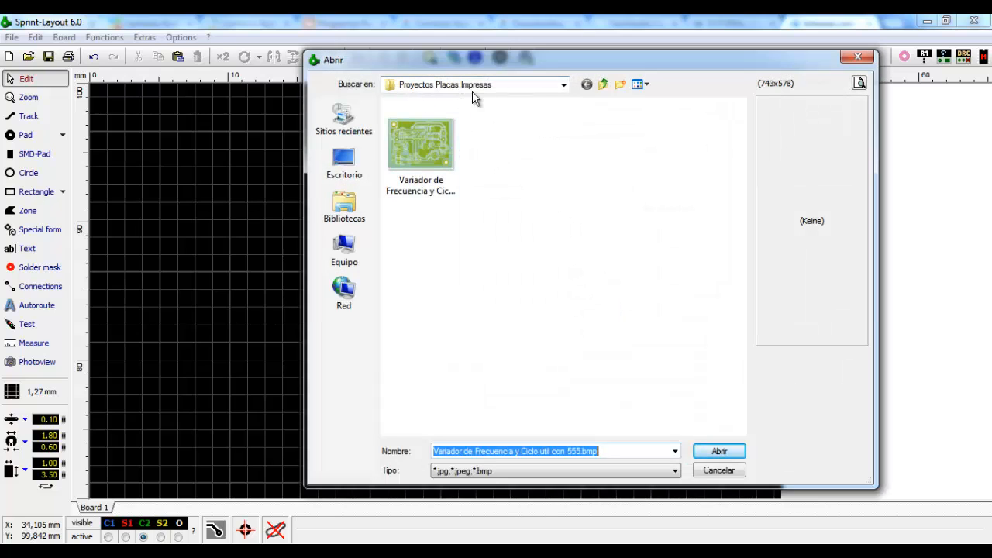
click(435, 158)
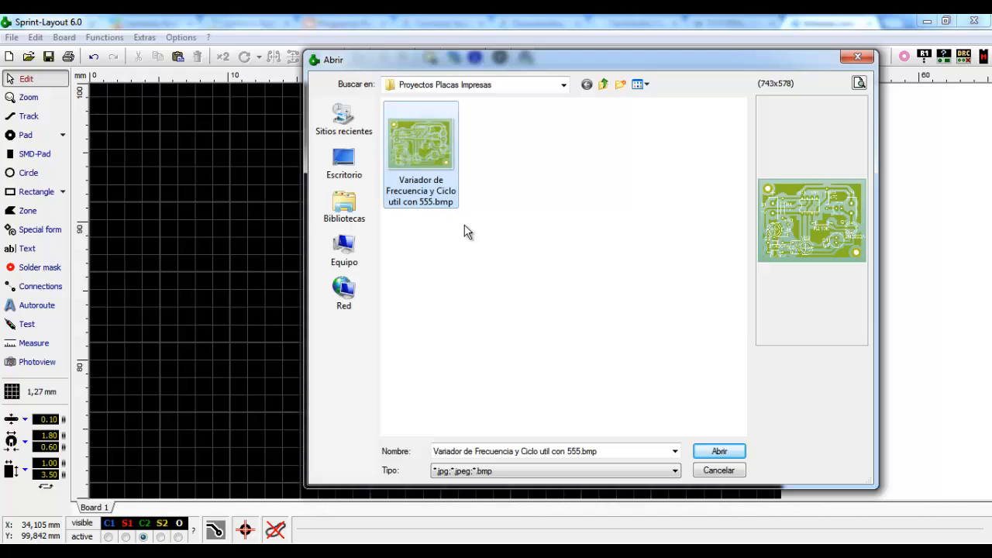
click(715, 453)
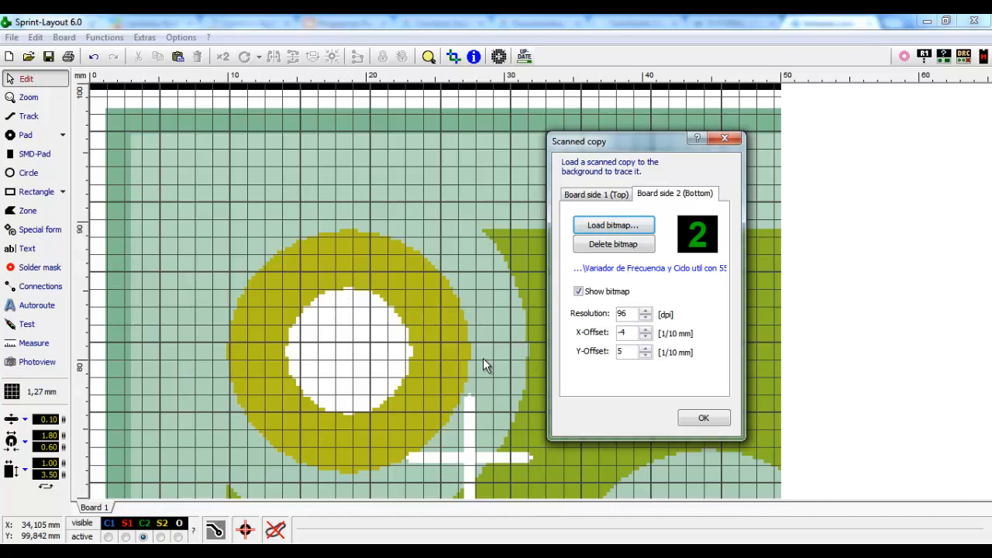
- Change the scan Resolution to 300 dpi and move the dialog aside to view the scan
double_click(629, 314)
text(300)
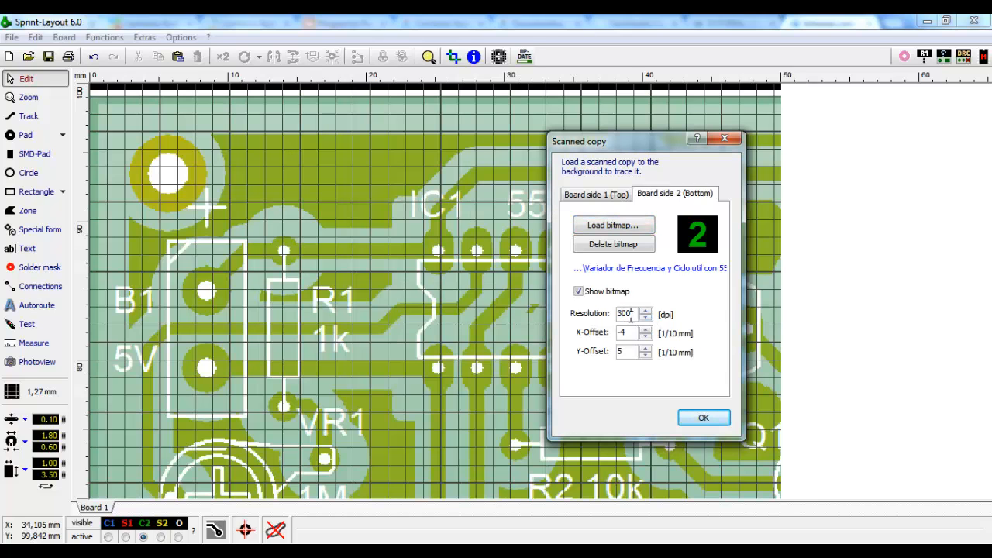
drag(636, 144, 254, 151)
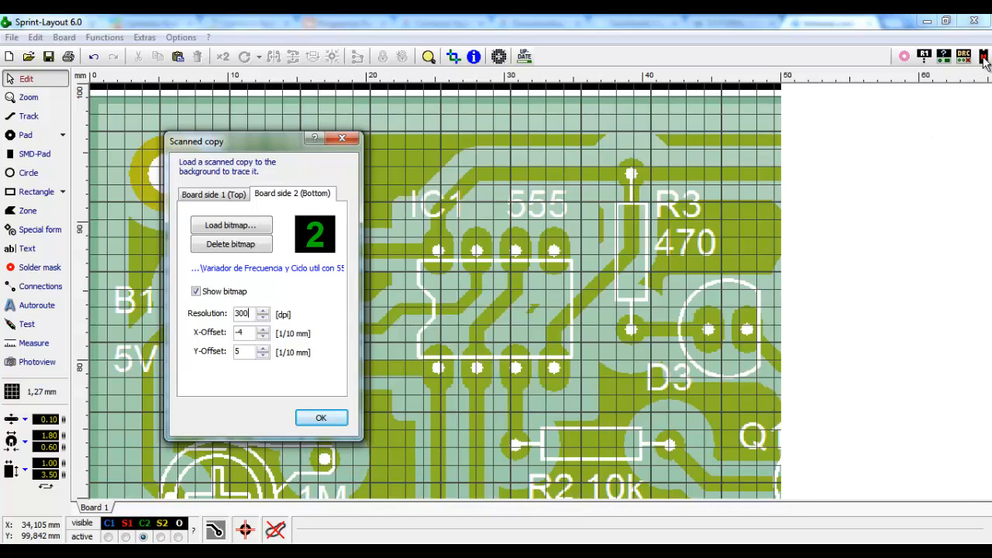
- Confirm the 300 dpi scan settings and expand Through-Hole > TH - DIL in the Macro-Library
click(320, 419)
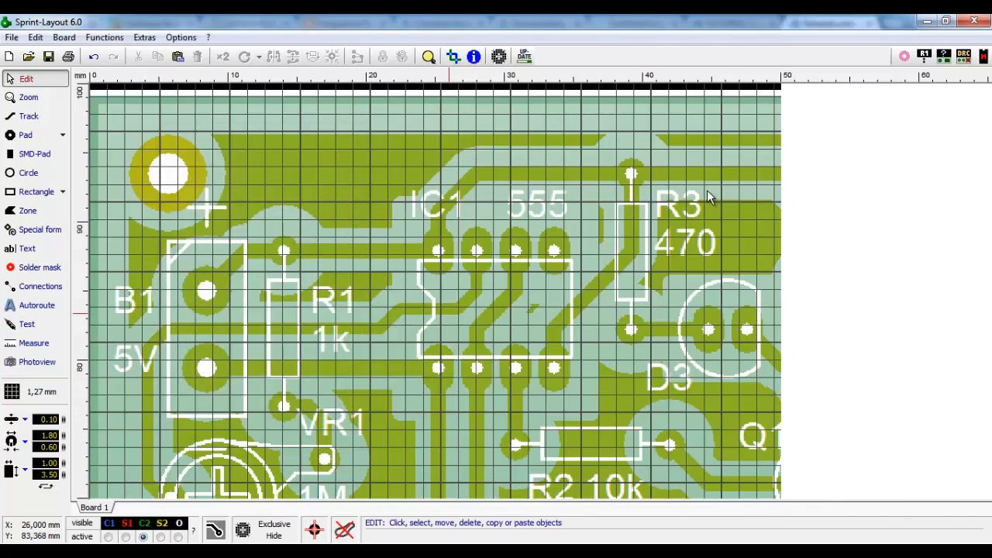
click(982, 56)
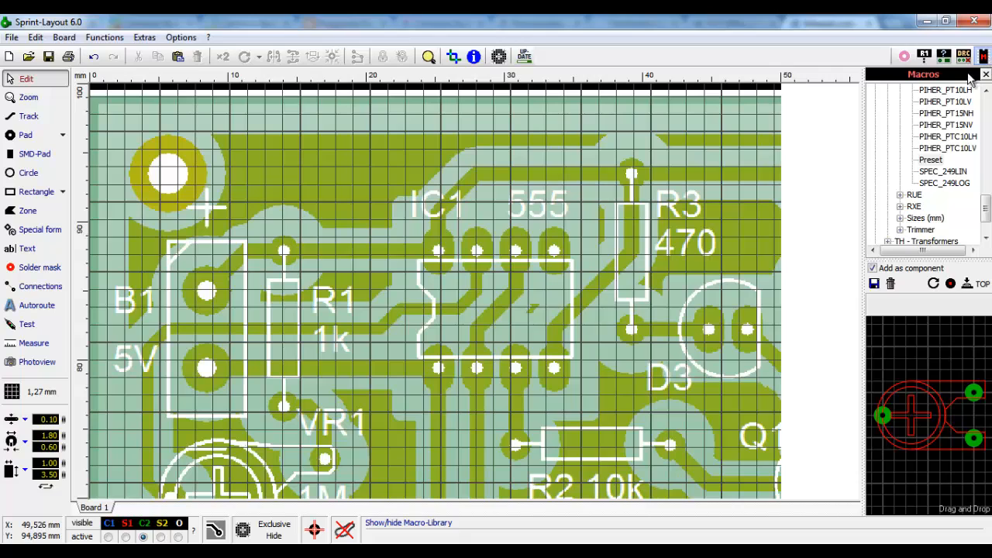
drag(986, 209, 985, 111)
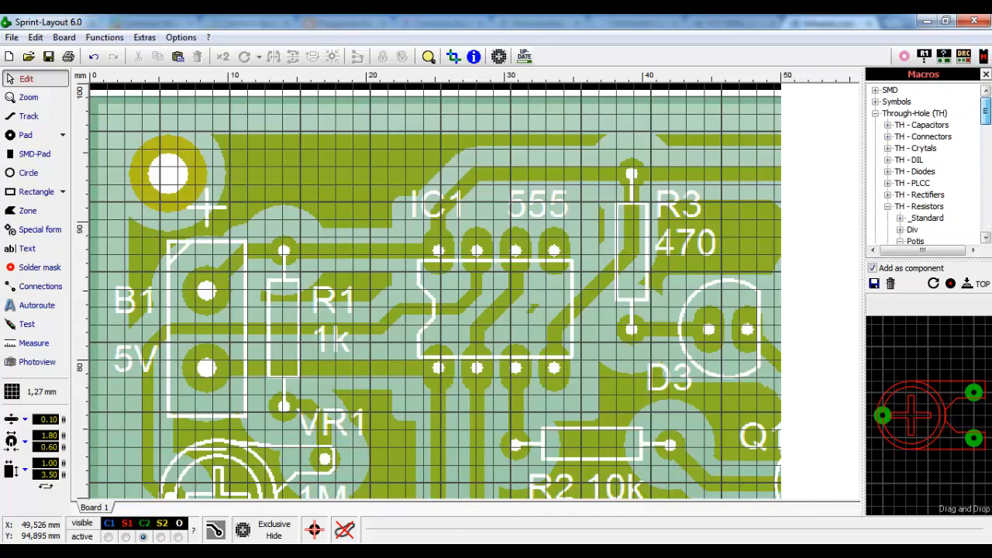
click(887, 206)
click(875, 113)
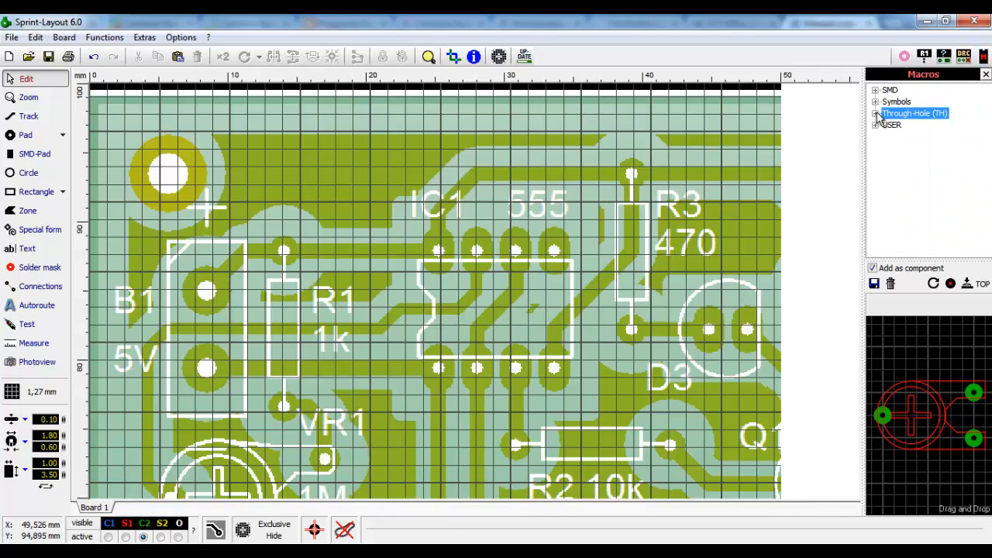
click(875, 113)
click(887, 160)
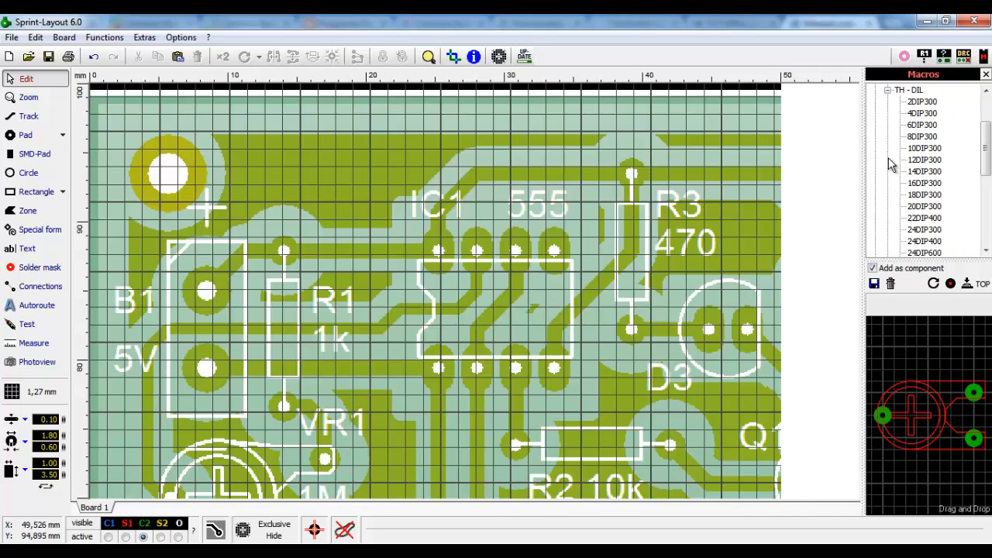
- Place an 8DIP300 footprint with ID IC1 and value 555, moved right near R3
click(922, 137)
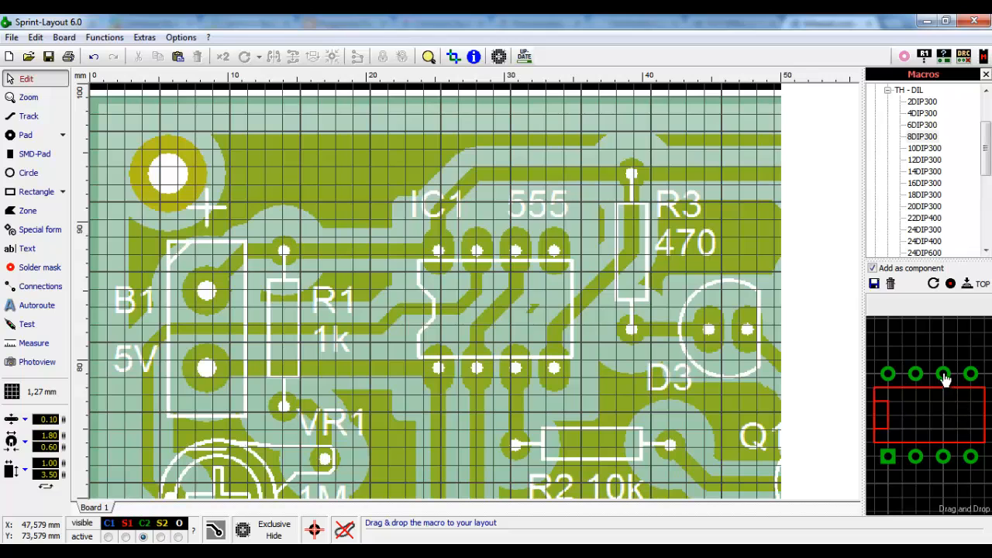
drag(944, 377, 317, 268)
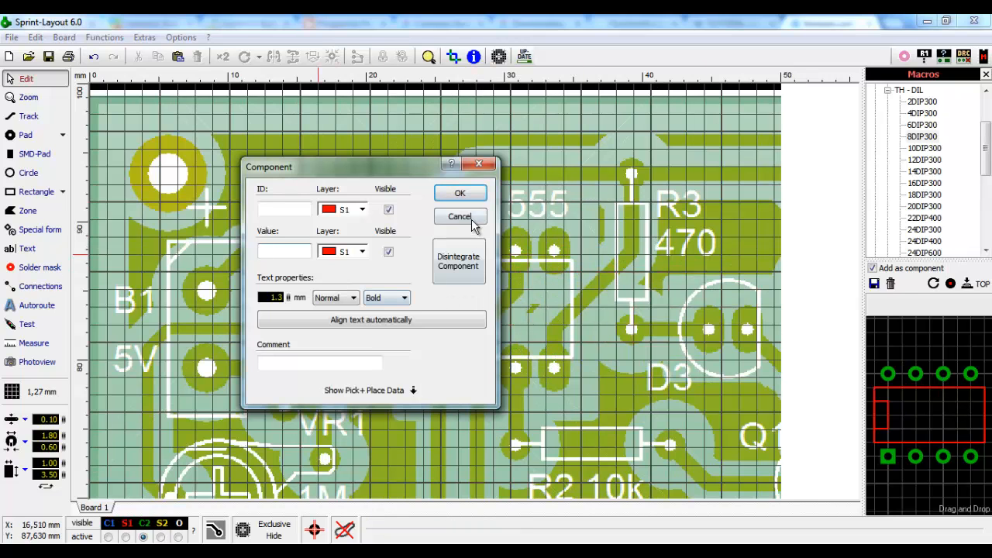
click(299, 207)
click(289, 254)
click(465, 195)
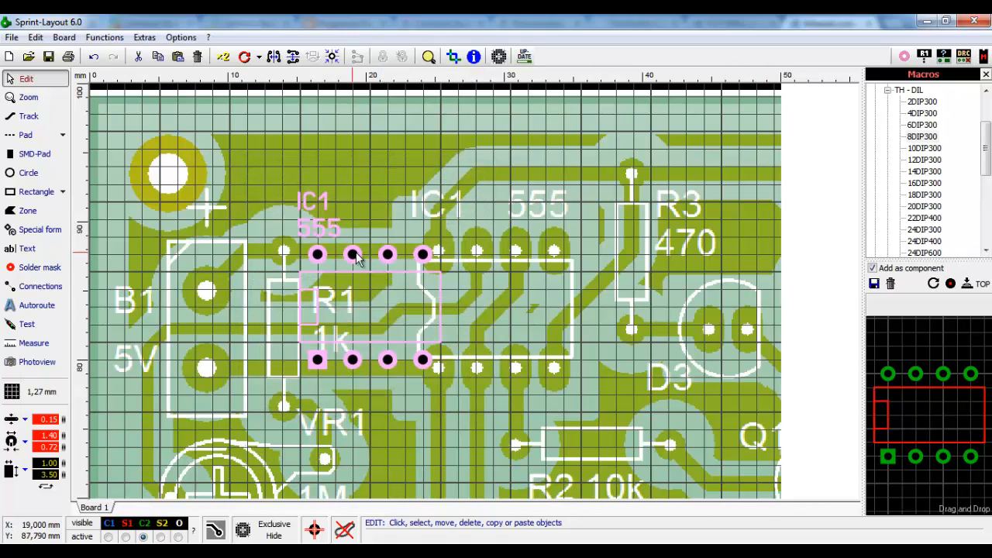
drag(355, 260, 636, 259)
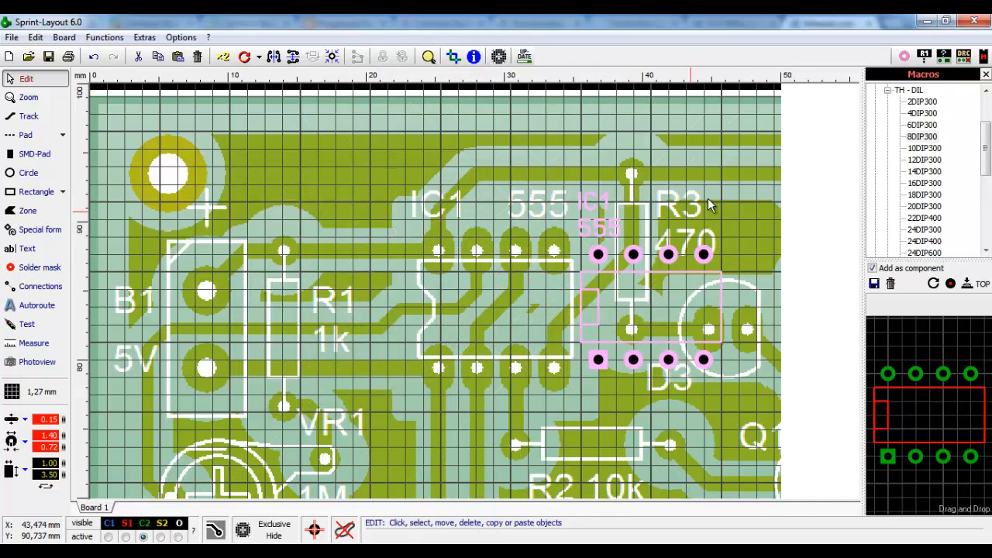
click(707, 203)
click(982, 56)
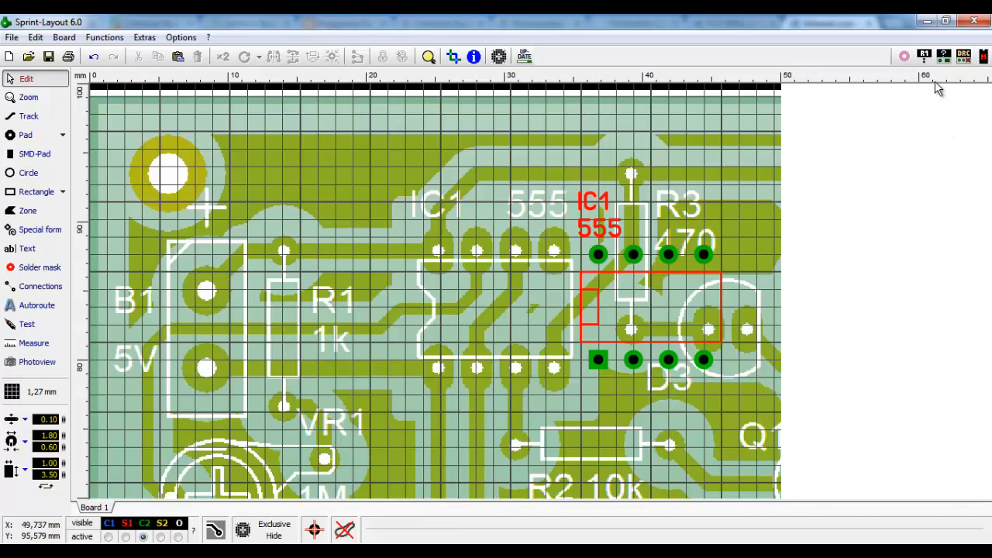
- Zoom in around IC1 and reopen the Scanned copy settings beside the board
click(500, 61)
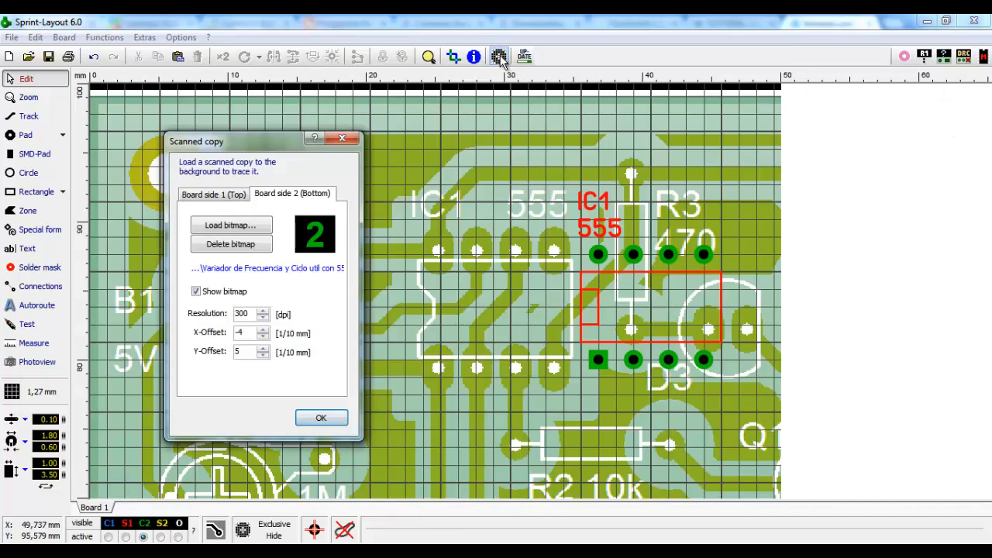
drag(287, 139, 782, 144)
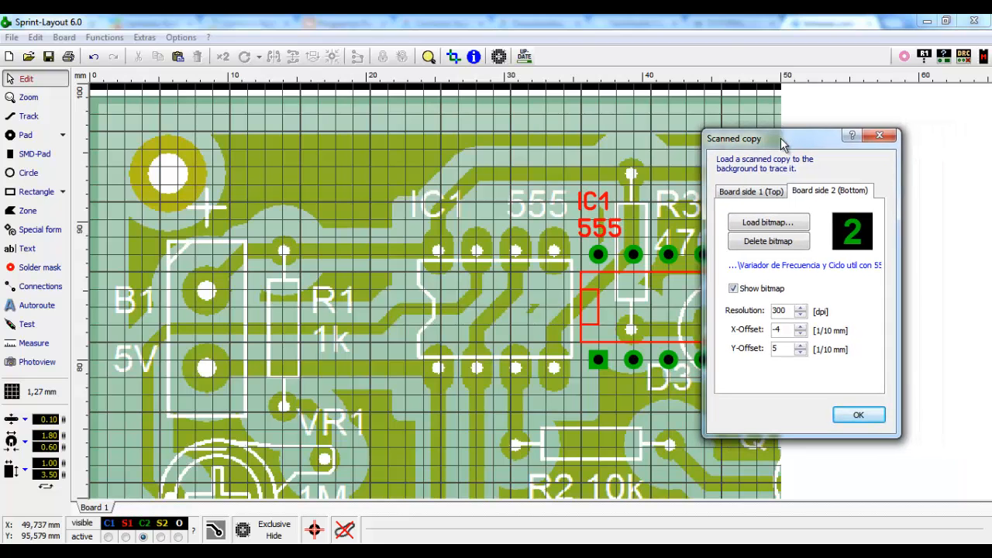
click(879, 136)
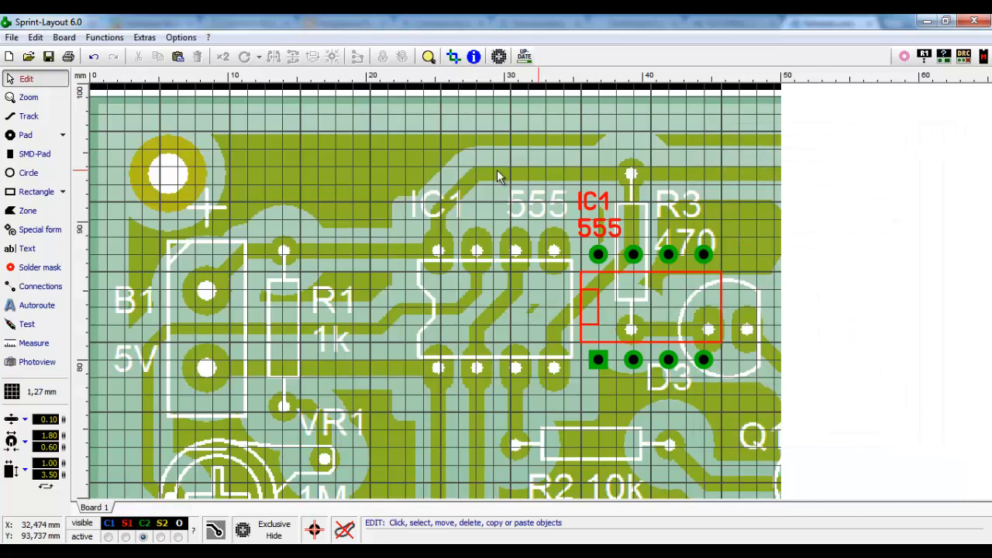
scroll(522, 257, up, 1)
scroll(527, 263, up, 1)
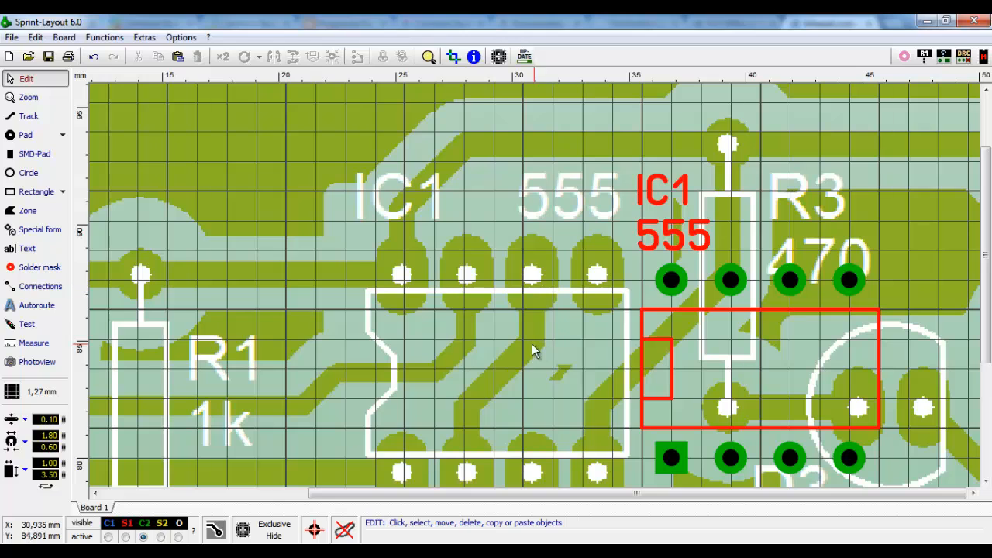
click(498, 57)
drag(767, 141, 826, 166)
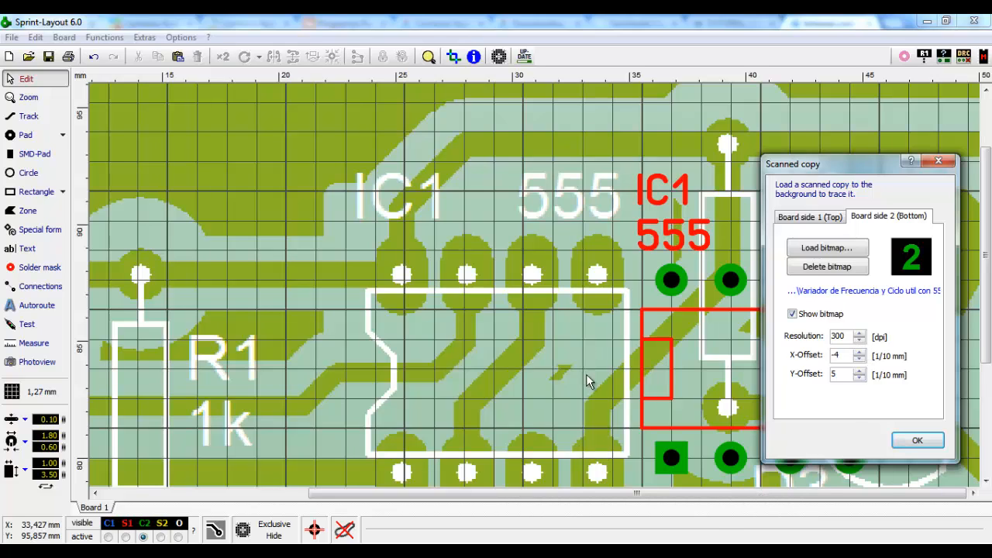
- Raise the scan Resolution with the spinner to 322 dpi
click(858, 333)
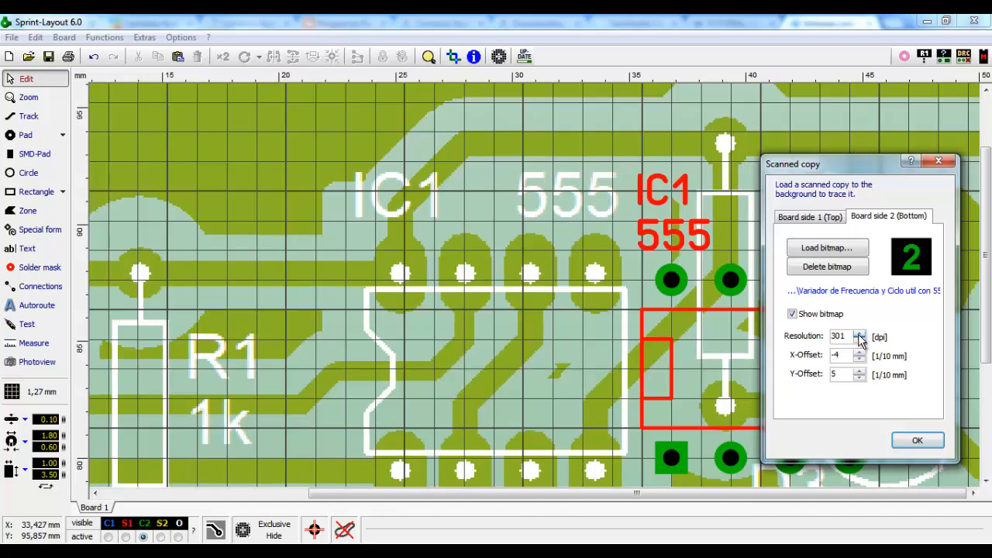
click(858, 334)
click(858, 335)
click(859, 334)
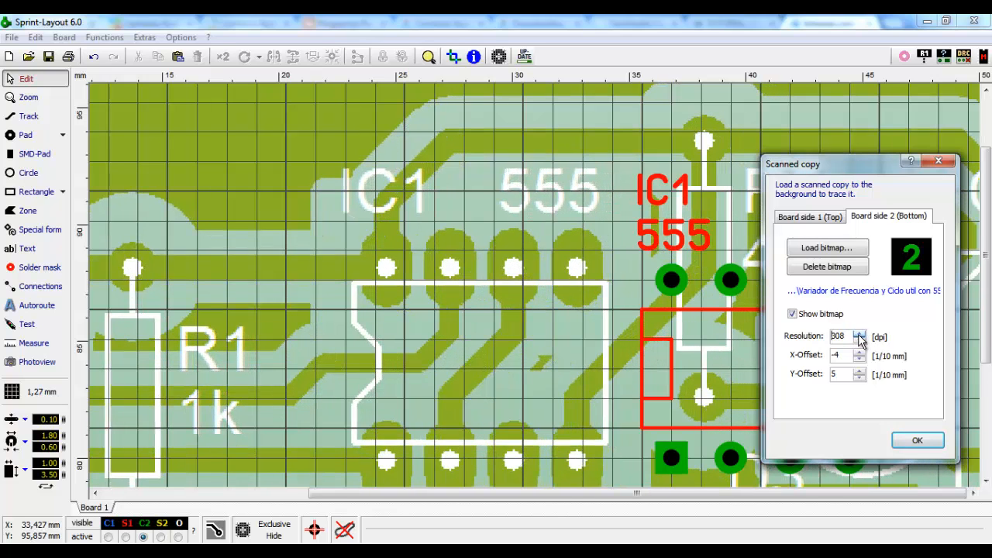
click(858, 335)
click(859, 335)
click(859, 334)
click(858, 335)
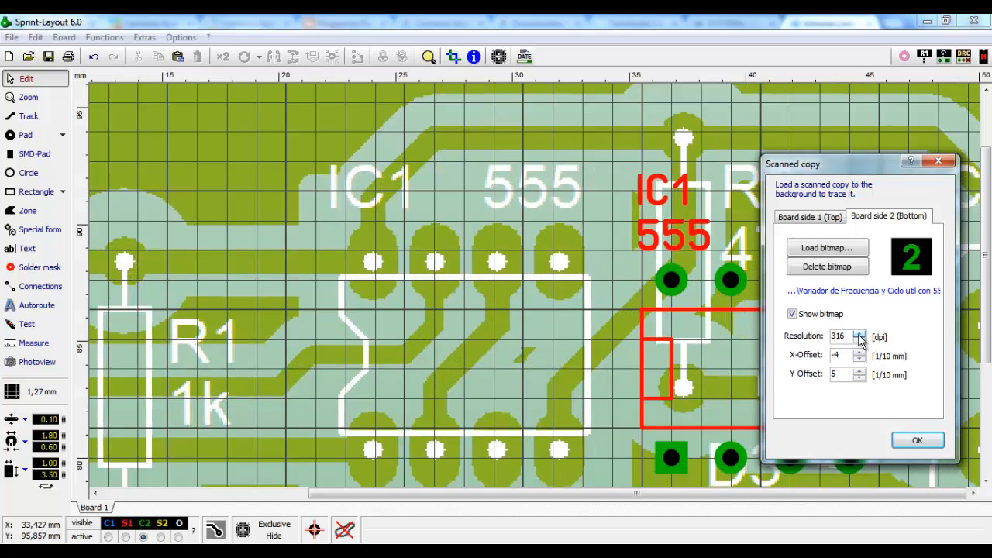
click(858, 334)
click(858, 334)
click(859, 334)
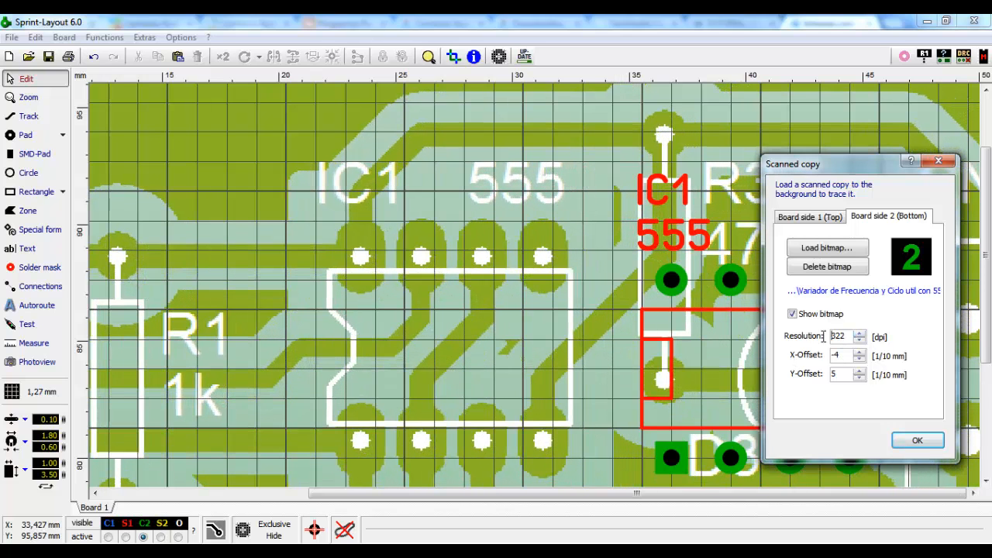
- Set X-Offset to 1, Resolution to 323 dpi and Y-Offset to 16
click(859, 360)
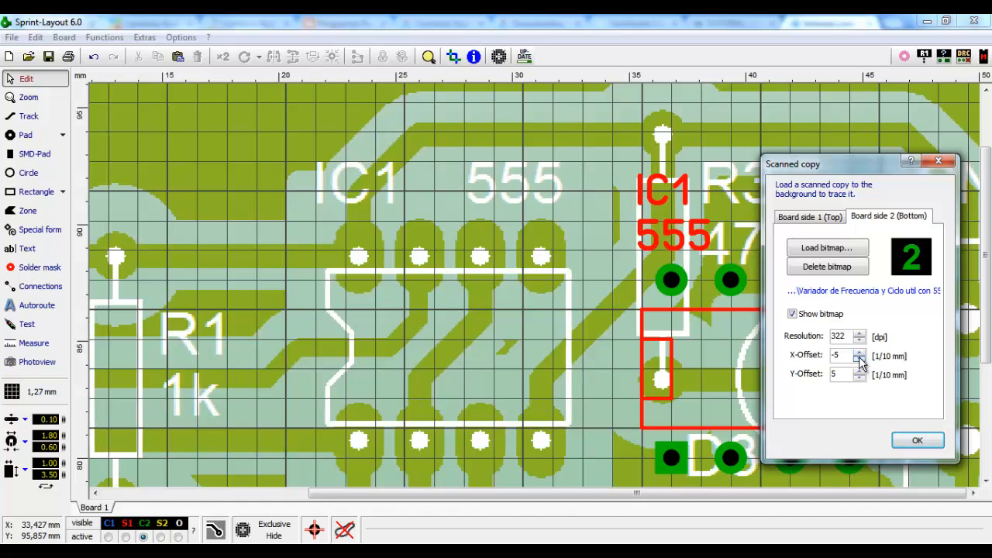
click(859, 359)
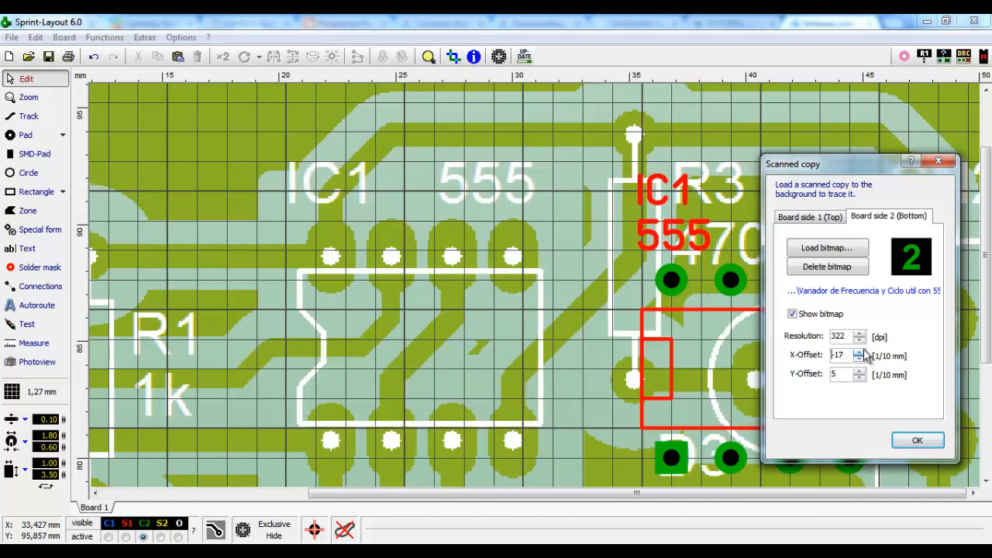
click(859, 352)
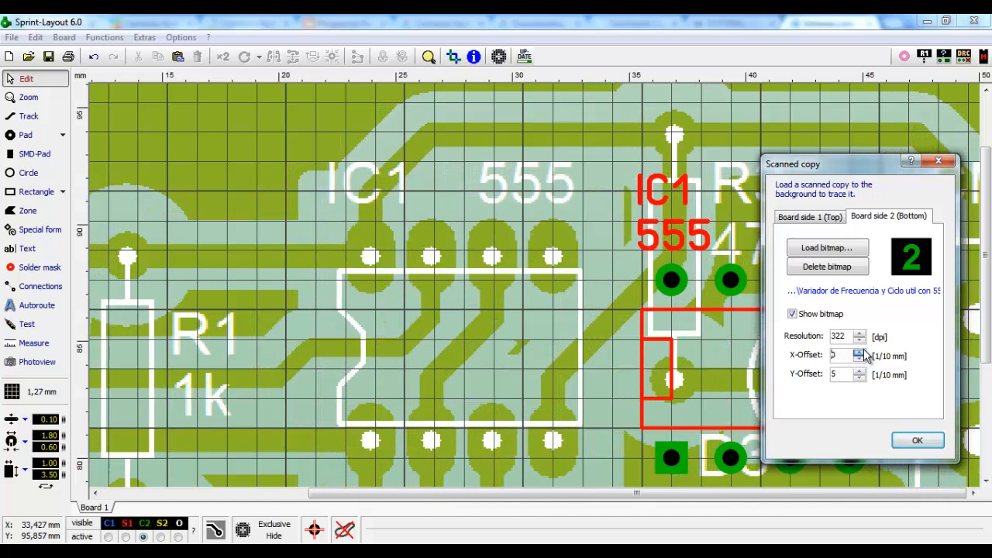
click(858, 351)
click(859, 370)
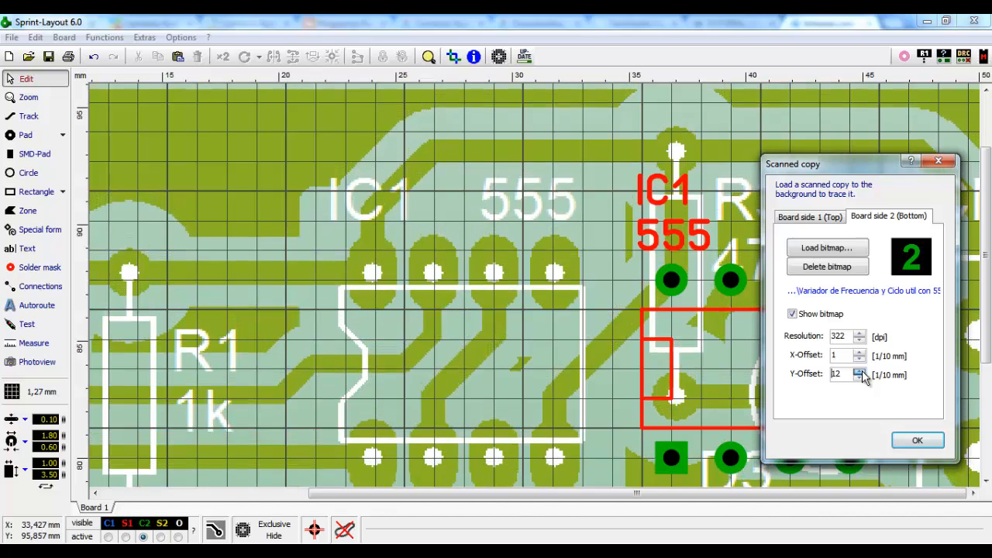
click(858, 379)
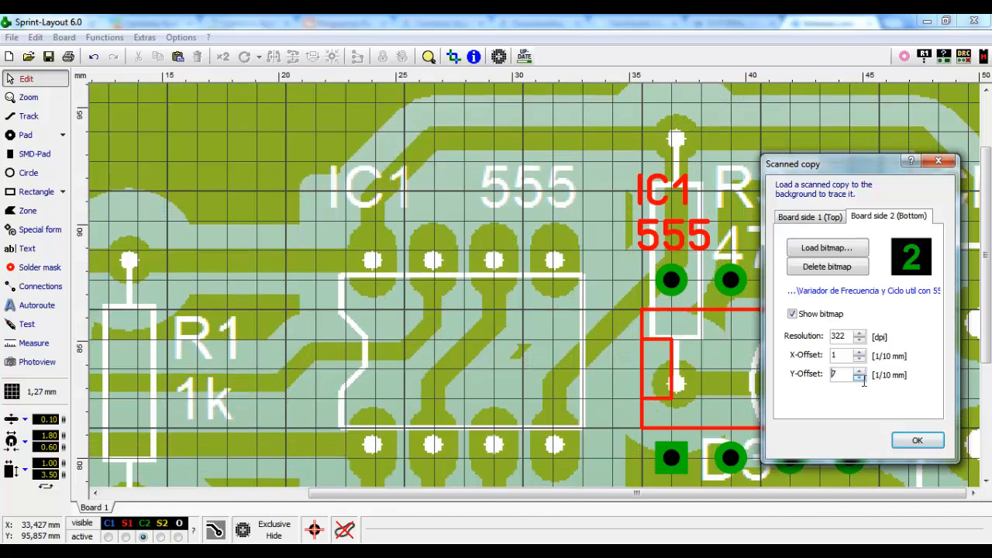
click(858, 333)
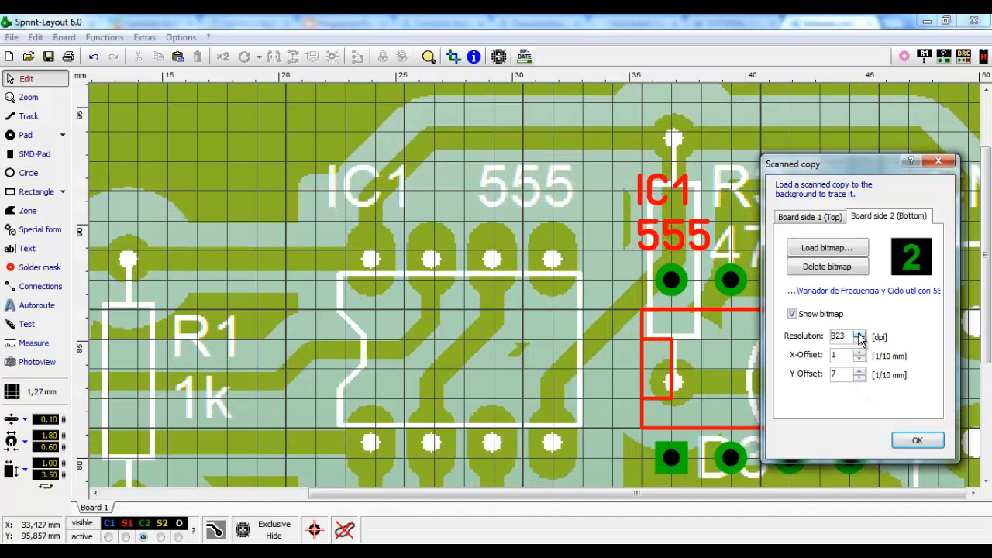
click(859, 370)
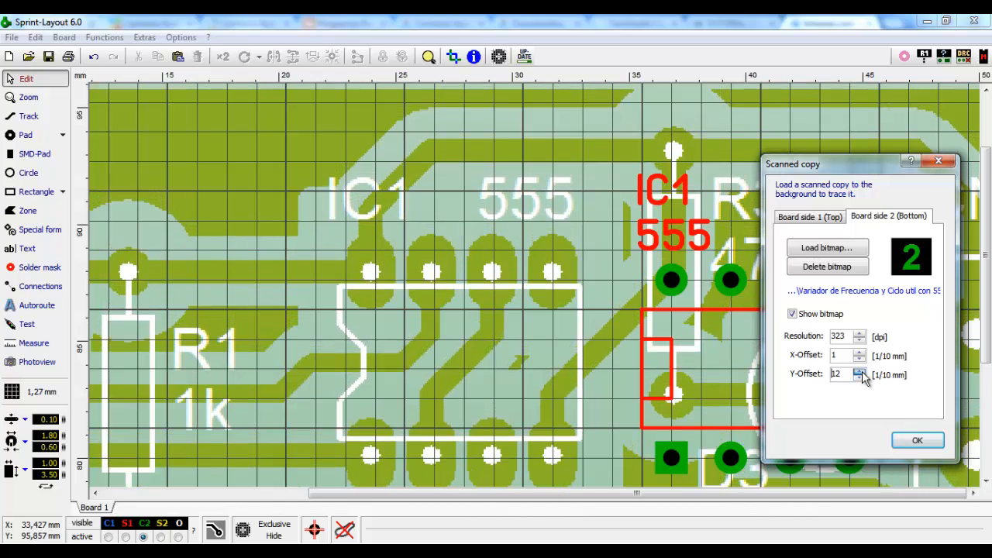
click(858, 372)
click(859, 372)
click(859, 371)
click(858, 371)
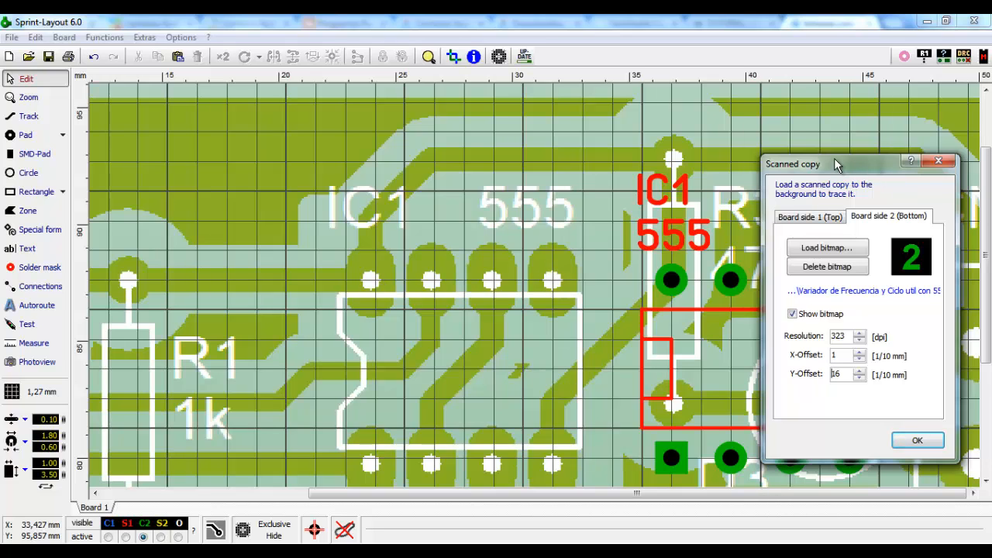
- Move the settings aside and raise the scan Resolution to 331 dpi
drag(864, 169, 184, 121)
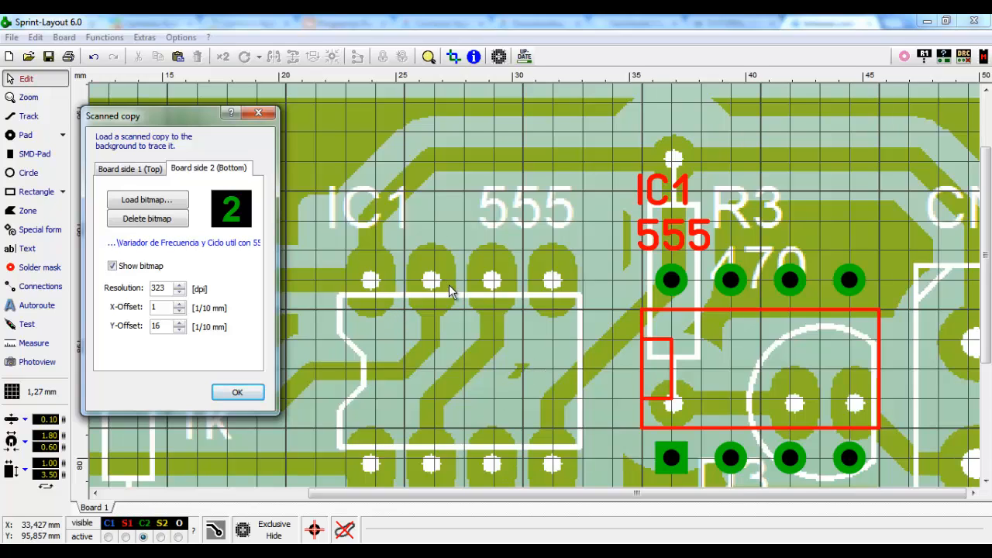
click(179, 286)
click(179, 285)
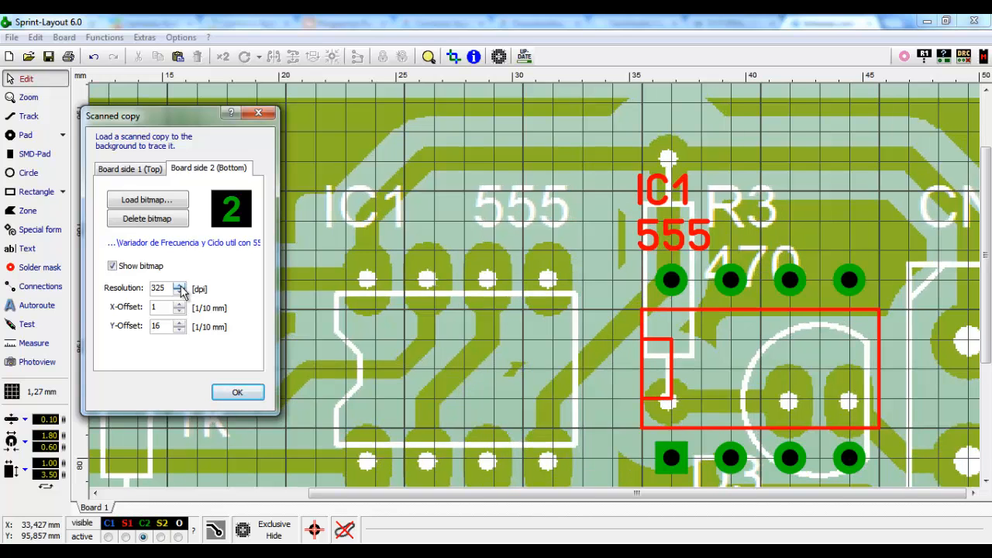
click(179, 286)
click(179, 285)
click(179, 286)
click(179, 286)
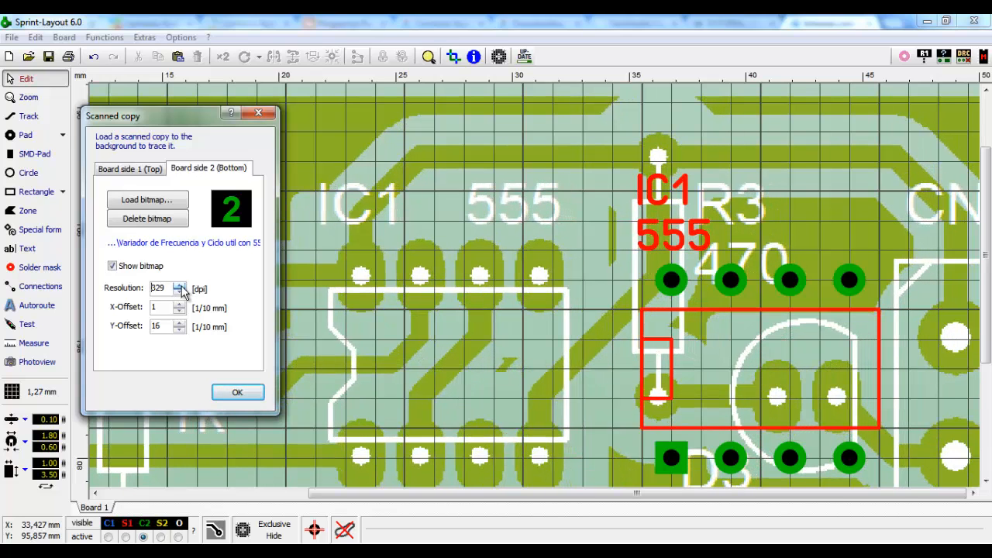
click(179, 286)
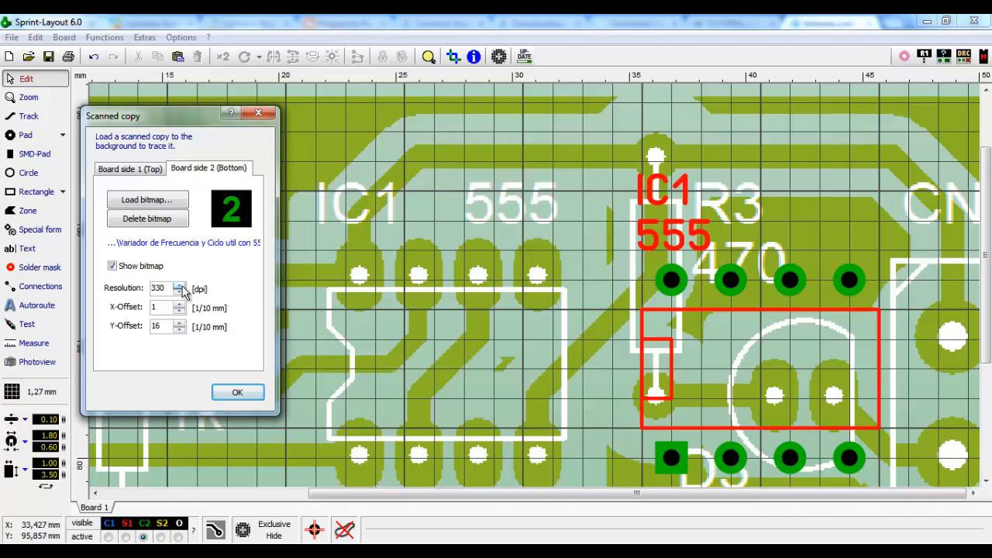
click(179, 285)
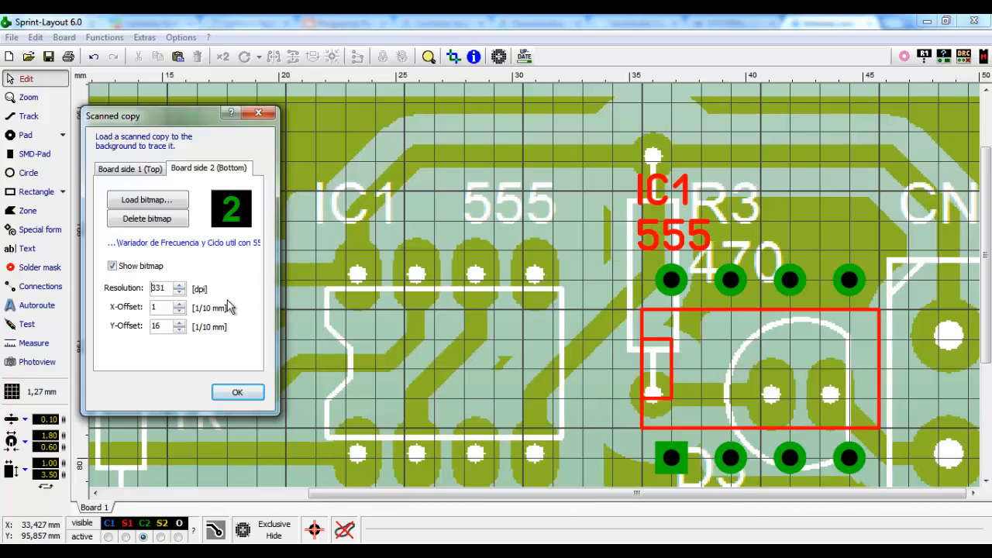
- Shift the scan to X-Offset 9 and Y-Offset 18
click(179, 305)
click(179, 304)
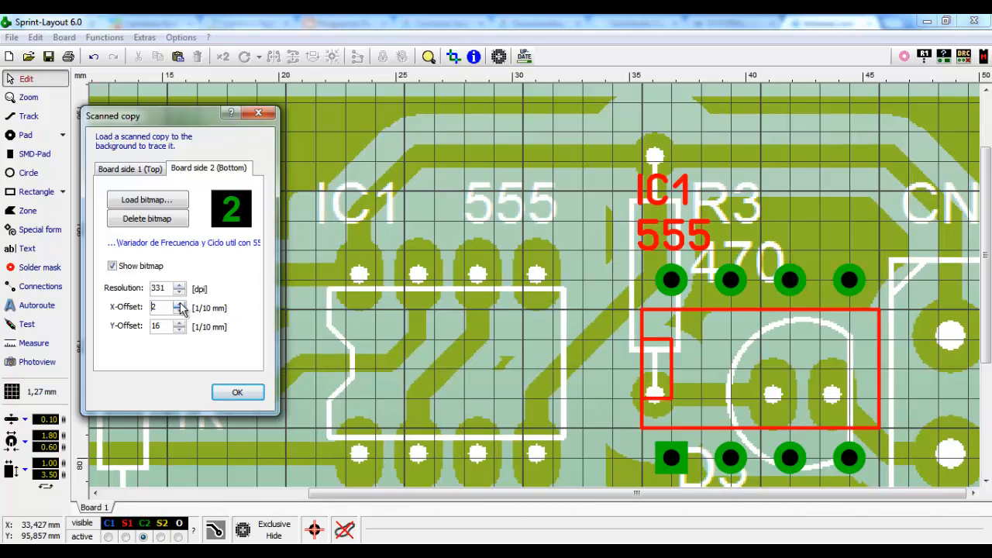
click(179, 304)
click(179, 304)
click(179, 304)
click(179, 304)
click(179, 304)
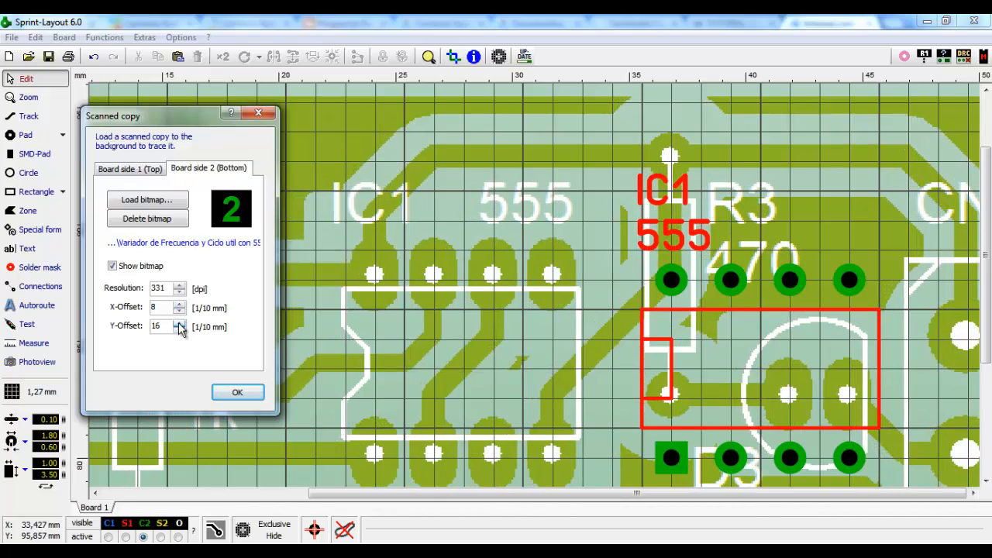
click(179, 324)
click(179, 324)
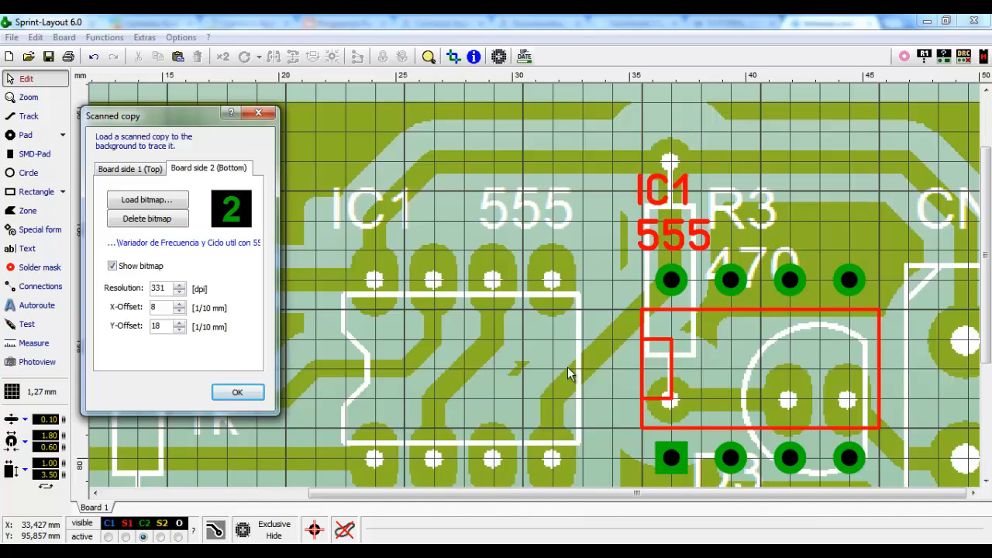
click(179, 323)
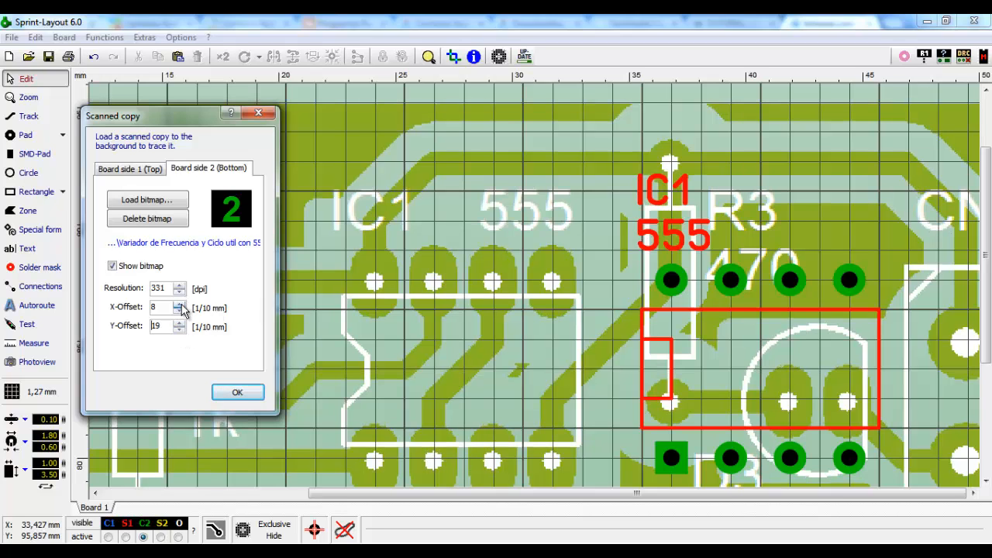
click(179, 304)
click(178, 330)
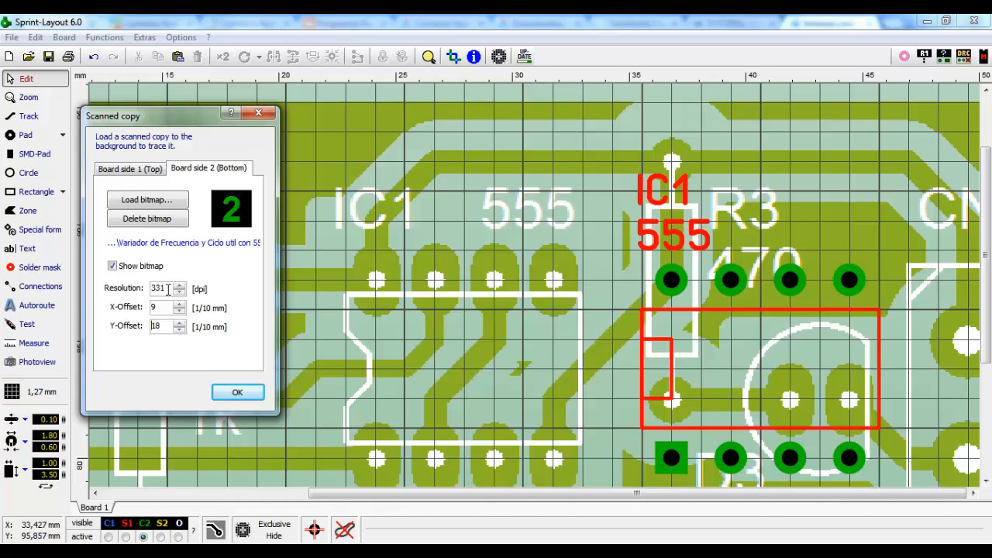
click(159, 328)
- Accept the scan alignment, zoom out and show Board 1 properties (50.00 × 30.00 mm)
click(241, 394)
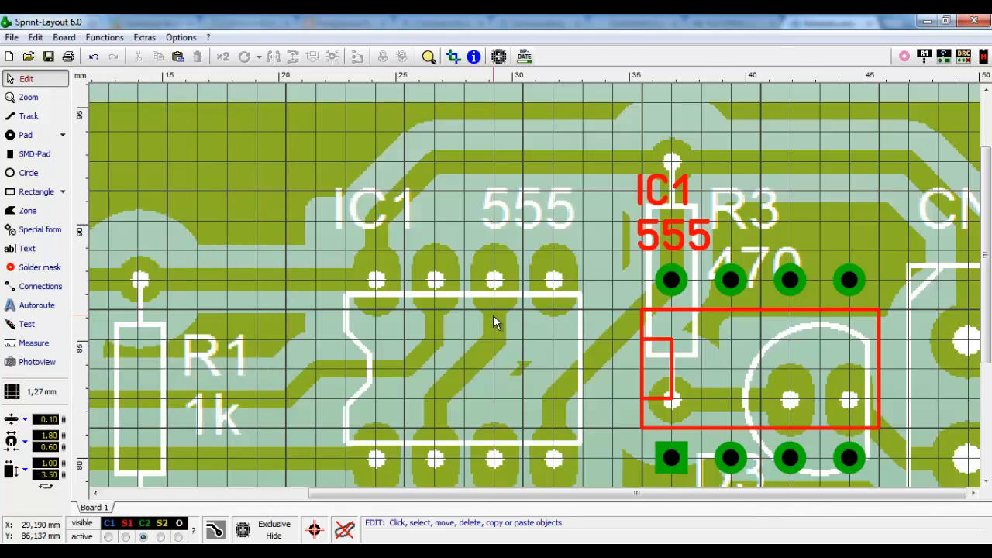
scroll(492, 315, down, 1)
scroll(471, 307, down, 1)
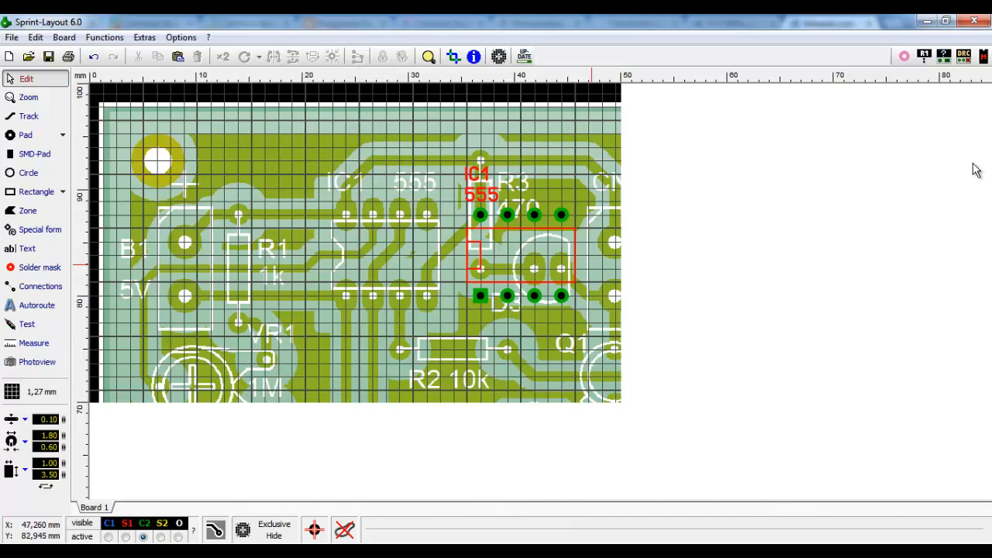
click(944, 57)
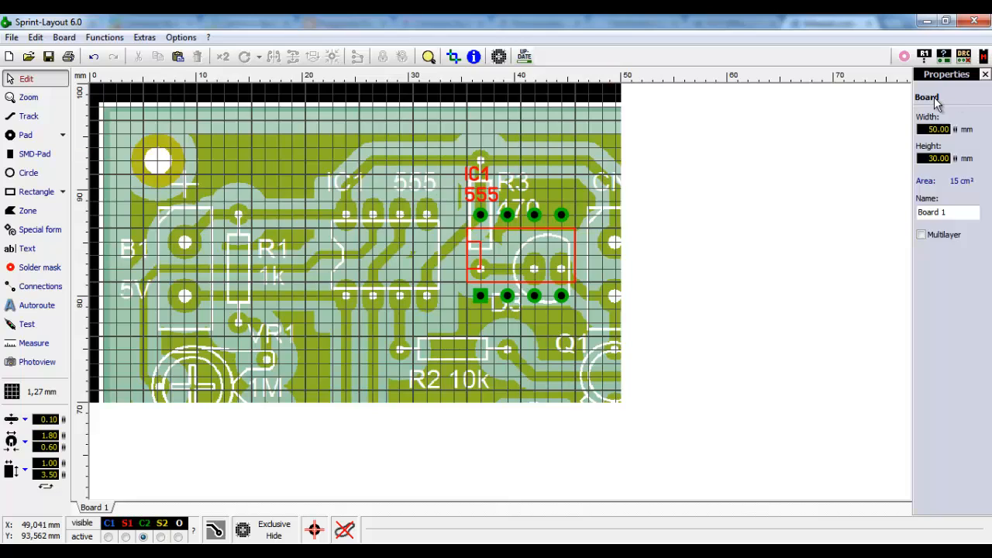
click(561, 217)
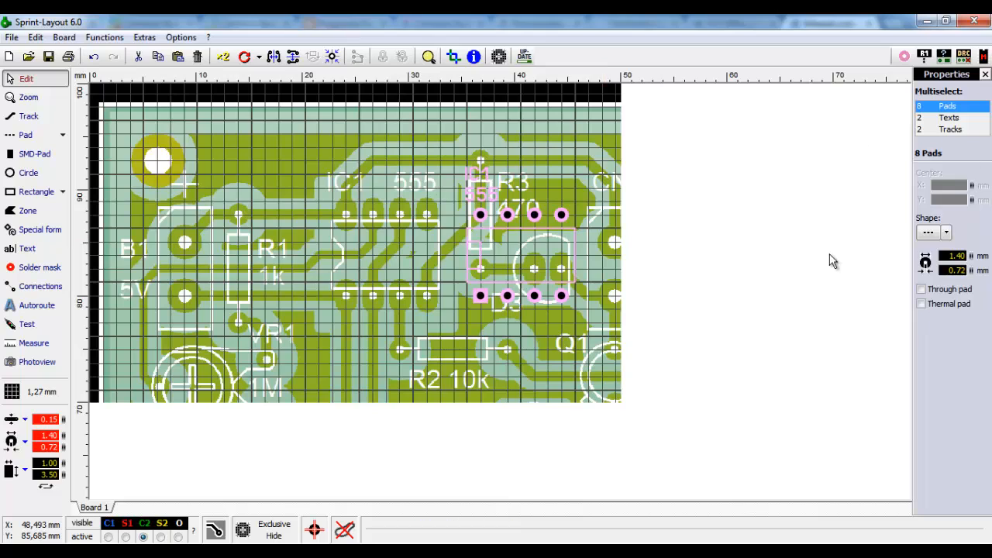
click(571, 120)
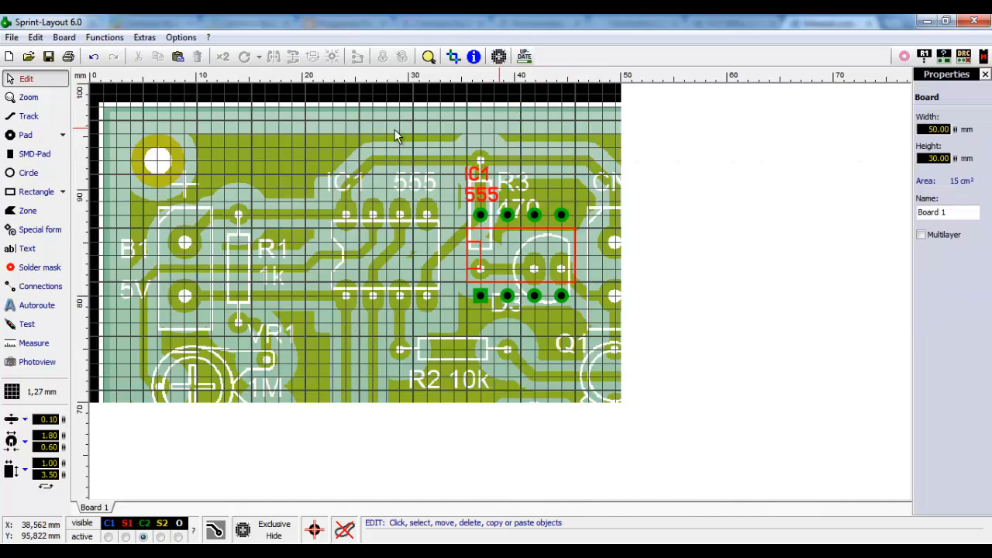
- Set the board Width to 58.00 mm
click(926, 130)
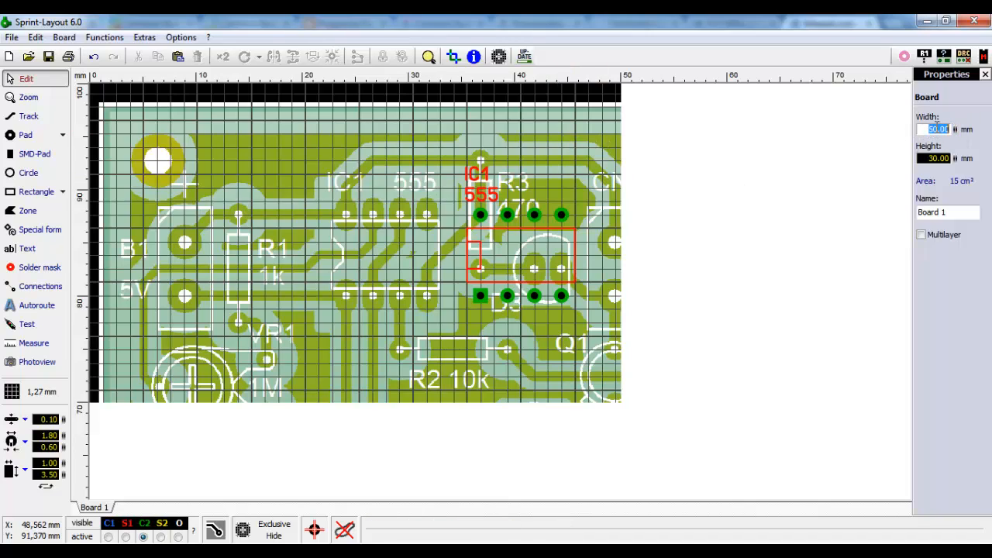
double_click(930, 128)
drag(956, 129, 979, 71)
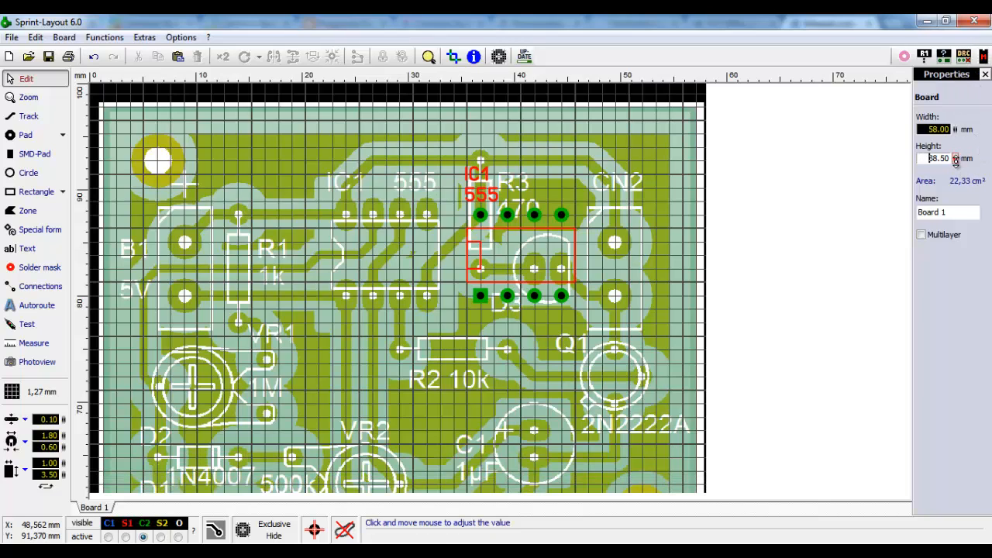
- Drag the Height spinner until the board reads 46.20 mm high
drag(955, 160, 959, 87)
drag(955, 159, 973, 94)
drag(903, 239, 897, 317)
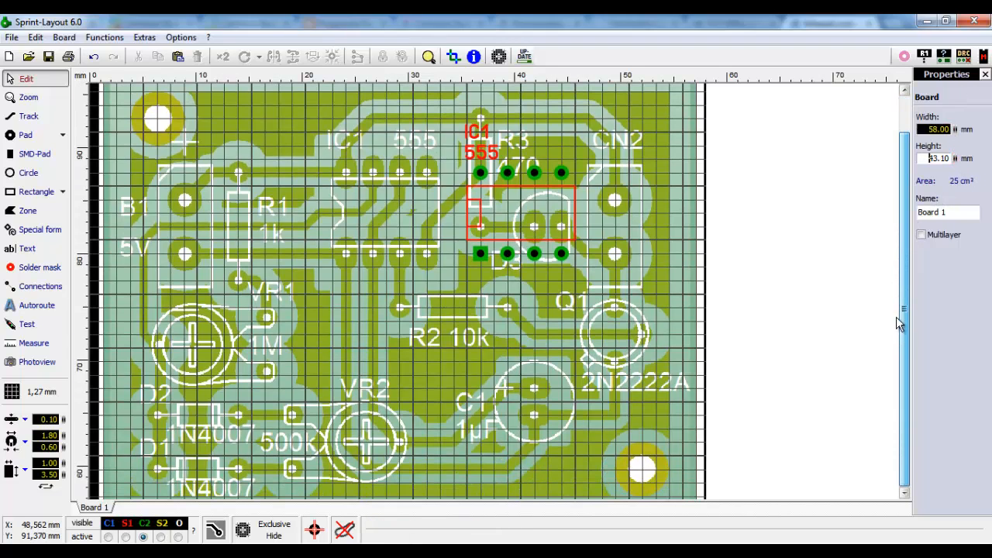
drag(955, 159, 959, 111)
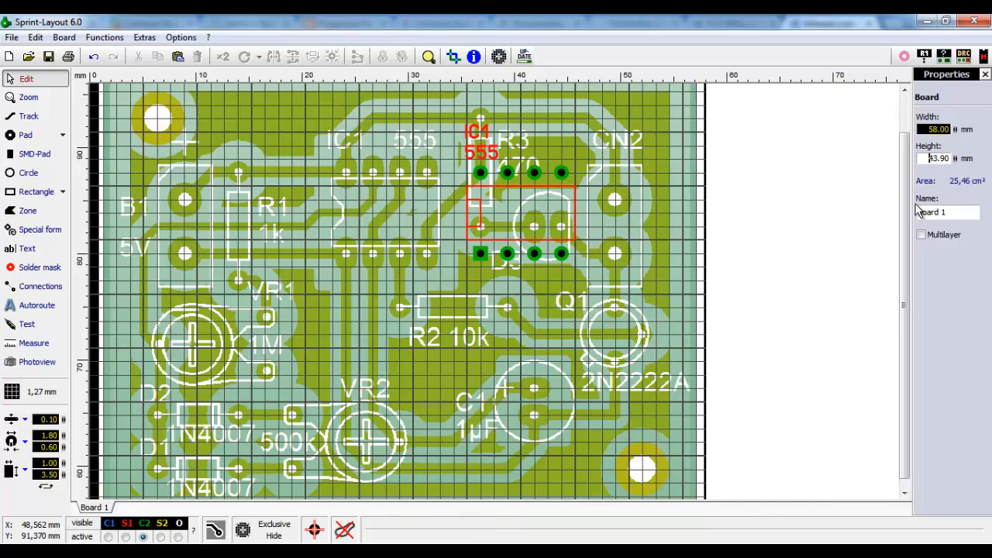
drag(904, 254, 904, 266)
drag(955, 160, 955, 131)
drag(904, 250, 904, 269)
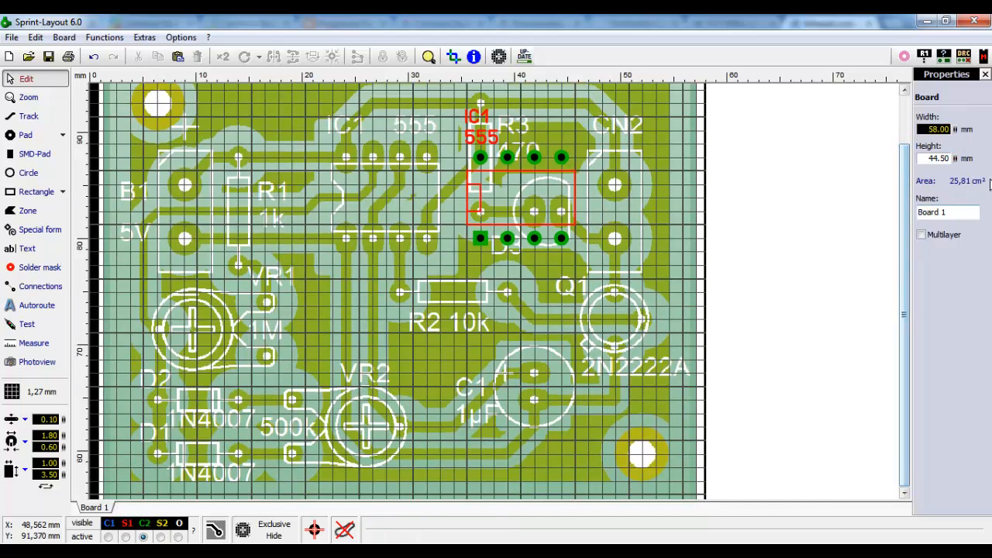
drag(955, 159, 955, 120)
drag(905, 246, 904, 301)
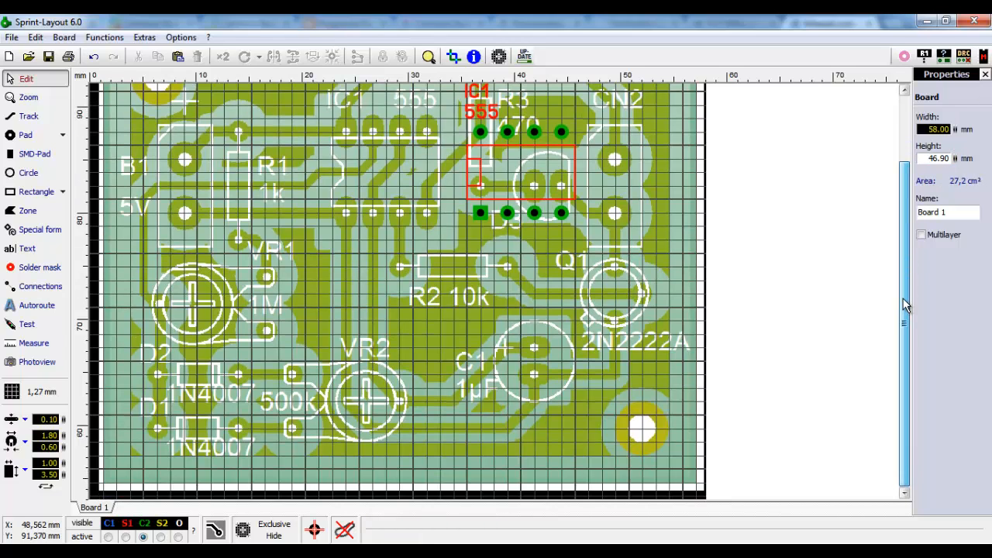
drag(956, 158, 954, 203)
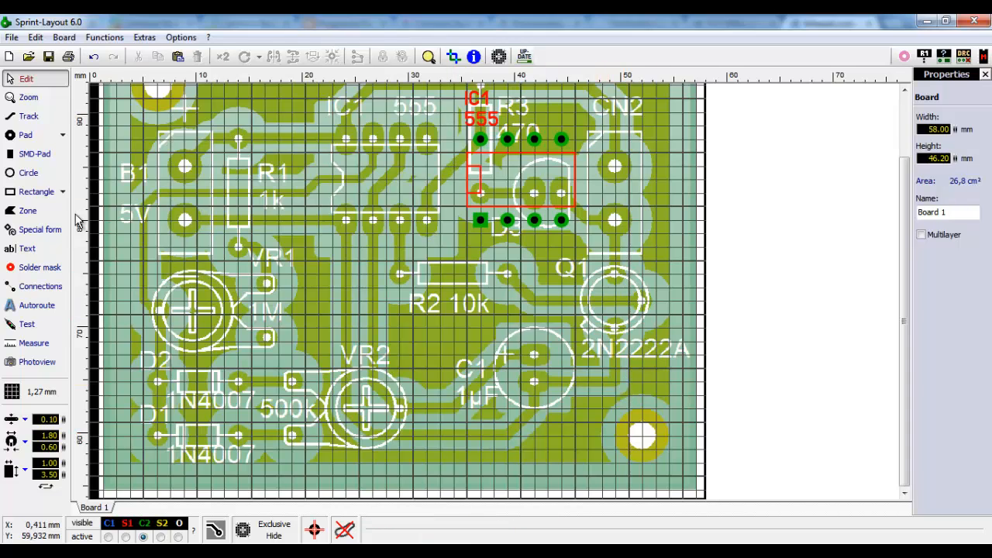
drag(904, 304, 904, 233)
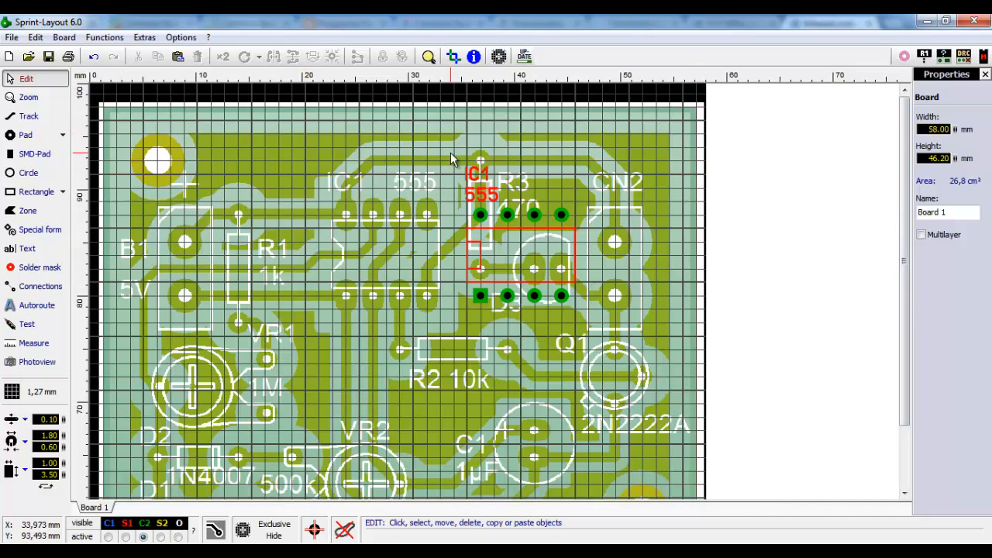
- Move IC1 left onto the scanned 555 outline, check its placement, and close the board properties panel
click(480, 217)
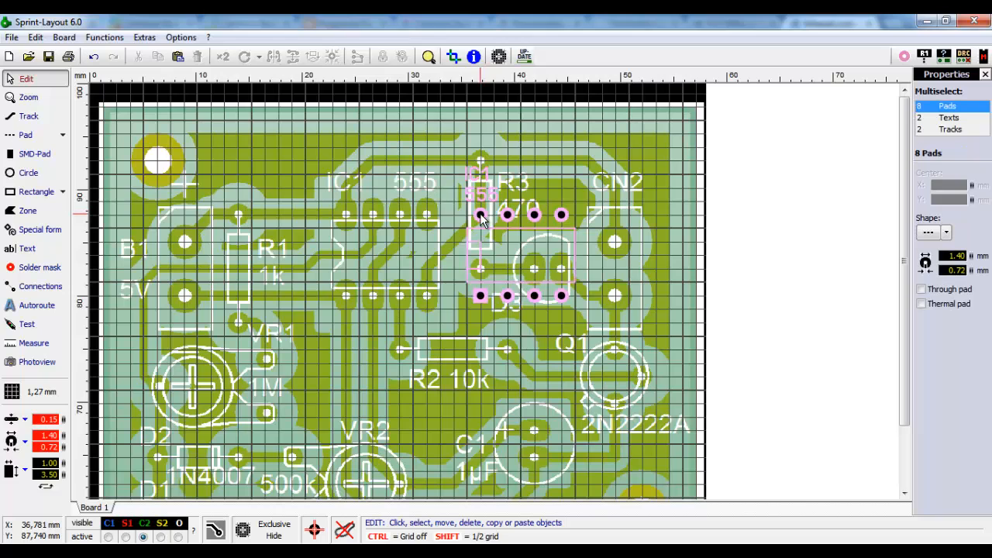
drag(481, 217, 344, 217)
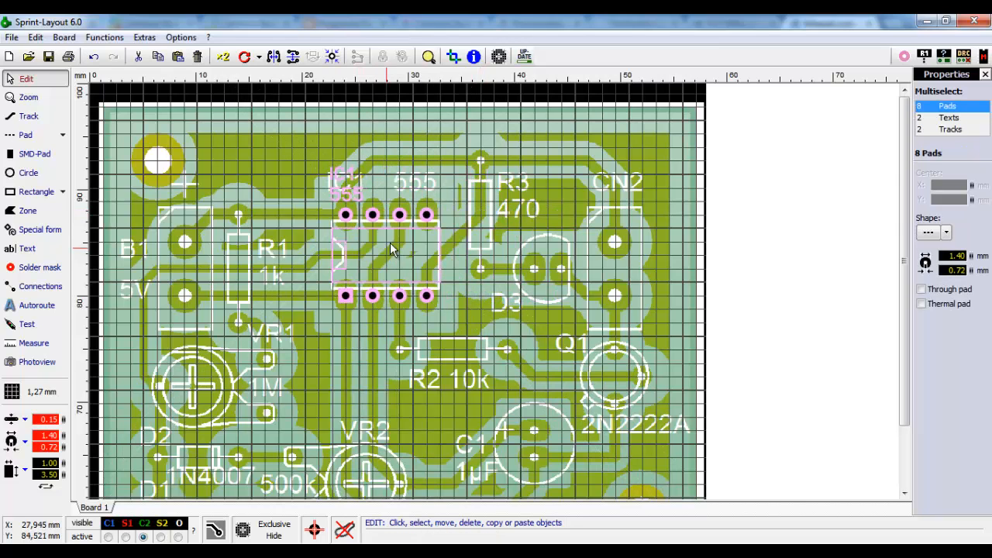
scroll(390, 244, up, 3)
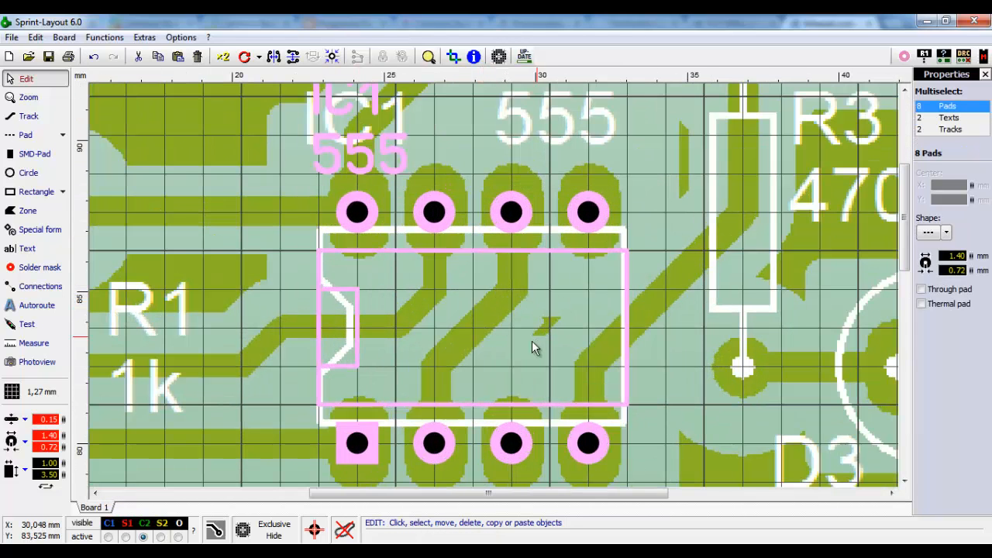
click(687, 339)
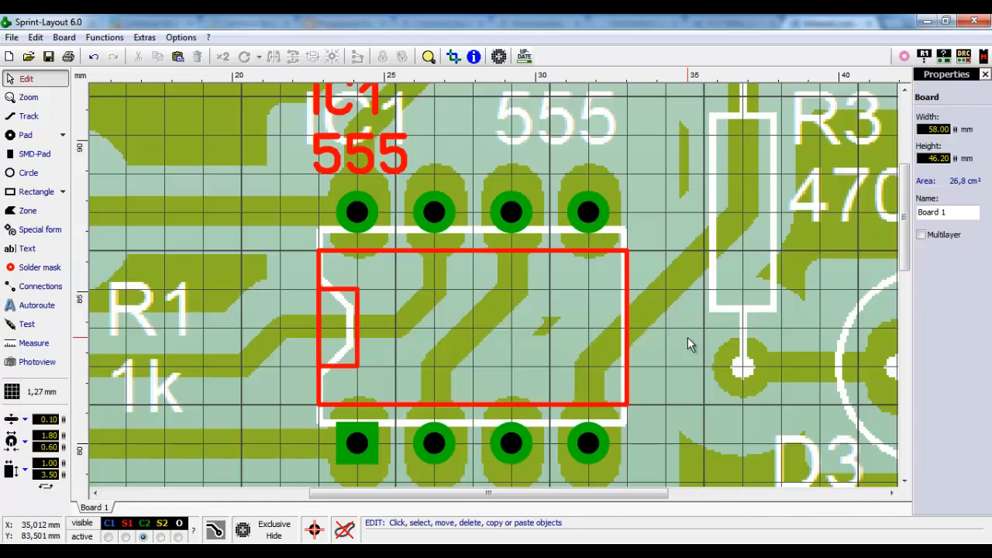
click(517, 212)
click(683, 251)
scroll(355, 264, down, 3)
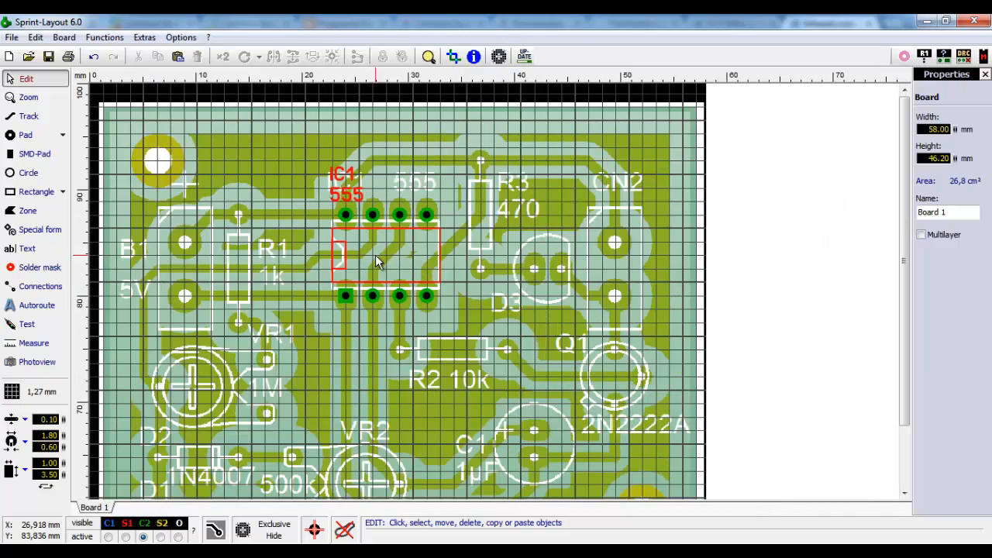
click(984, 75)
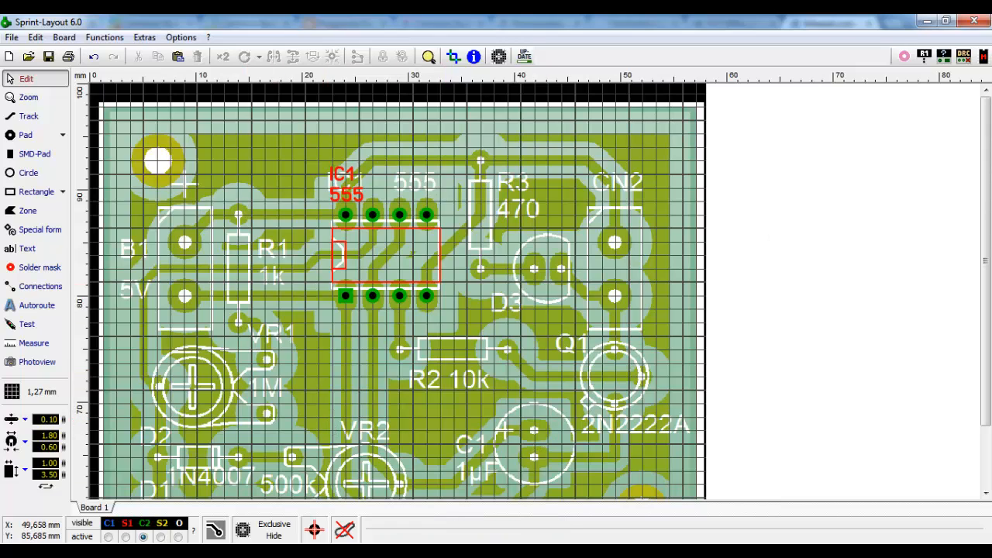
- In the macro library, collapse TH - DIL and preview R (2,5 mm) under TH - Resistors > _Standard
click(984, 58)
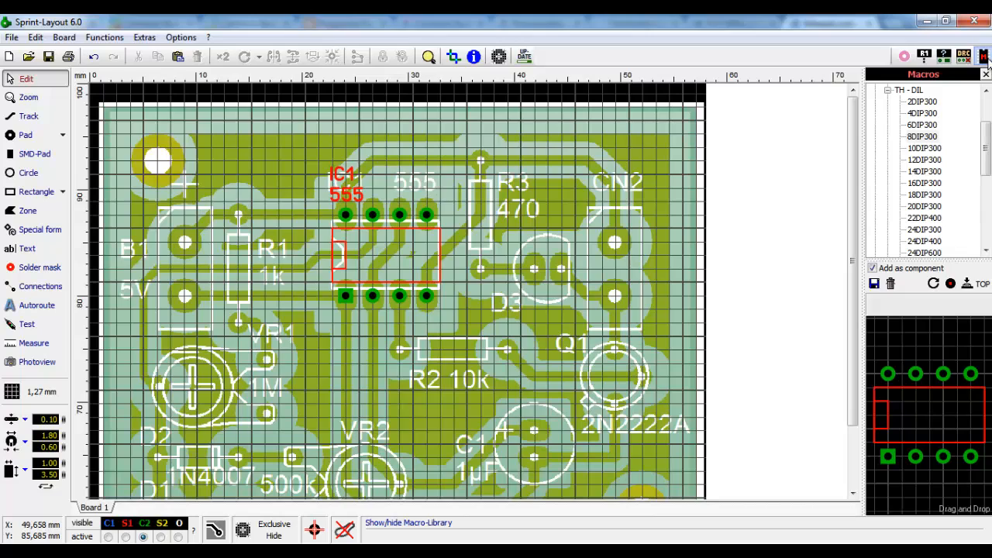
click(887, 89)
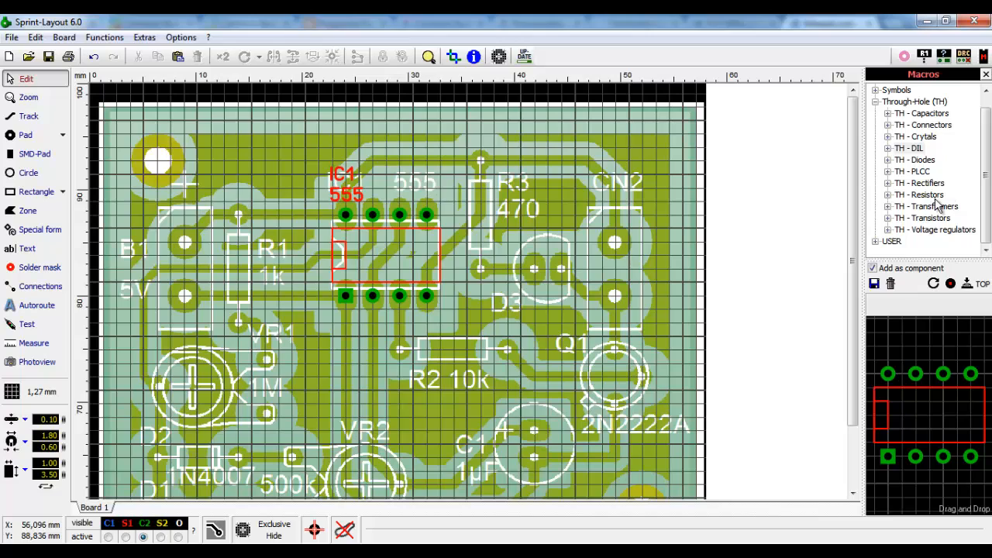
click(887, 195)
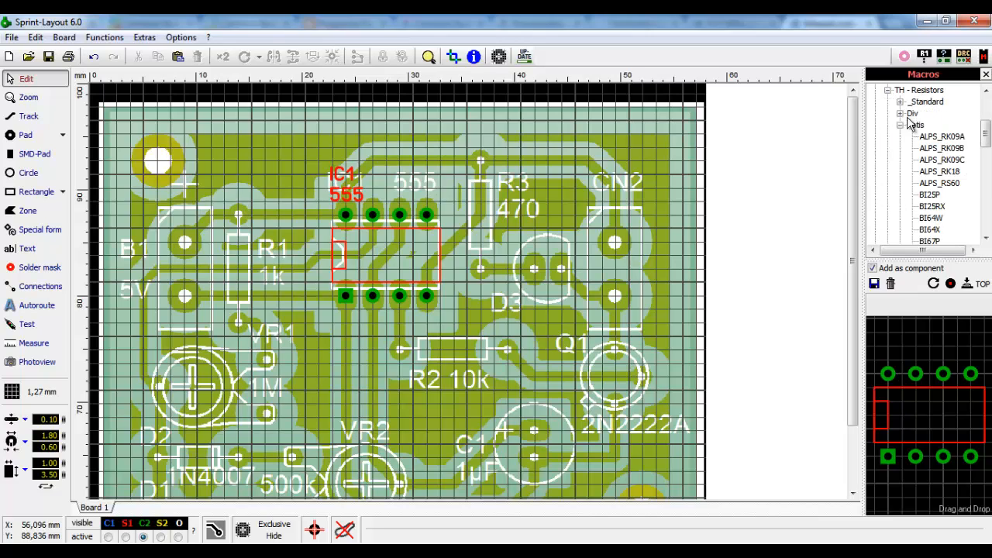
click(900, 125)
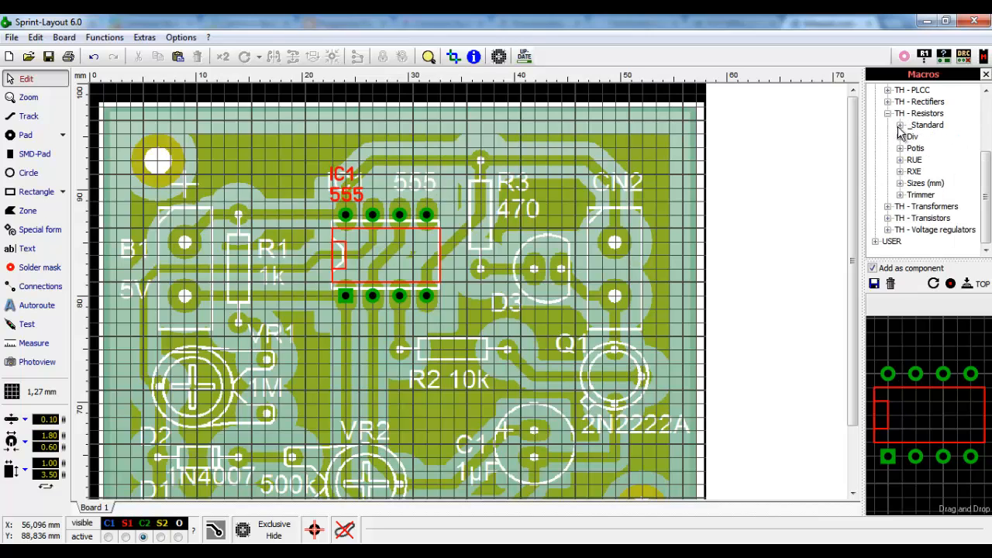
click(900, 126)
click(939, 102)
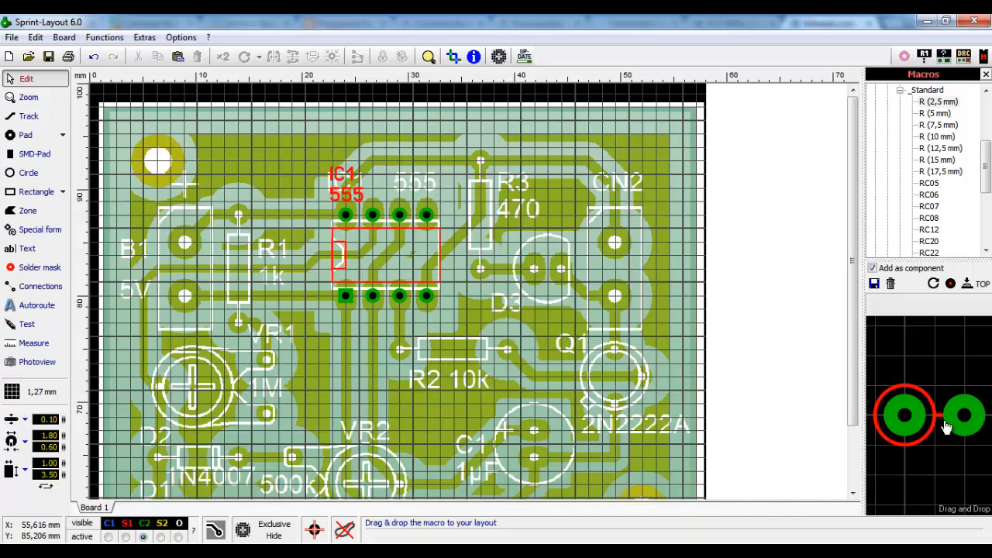
- Rotate the preview and place an unlabelled R (2,5 mm) resistor beside R3
click(933, 285)
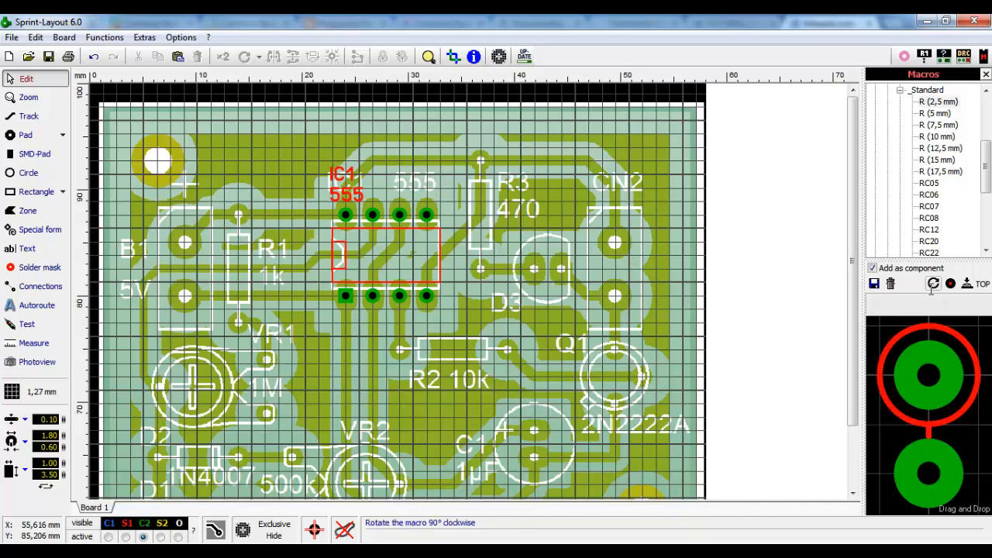
click(936, 113)
click(933, 285)
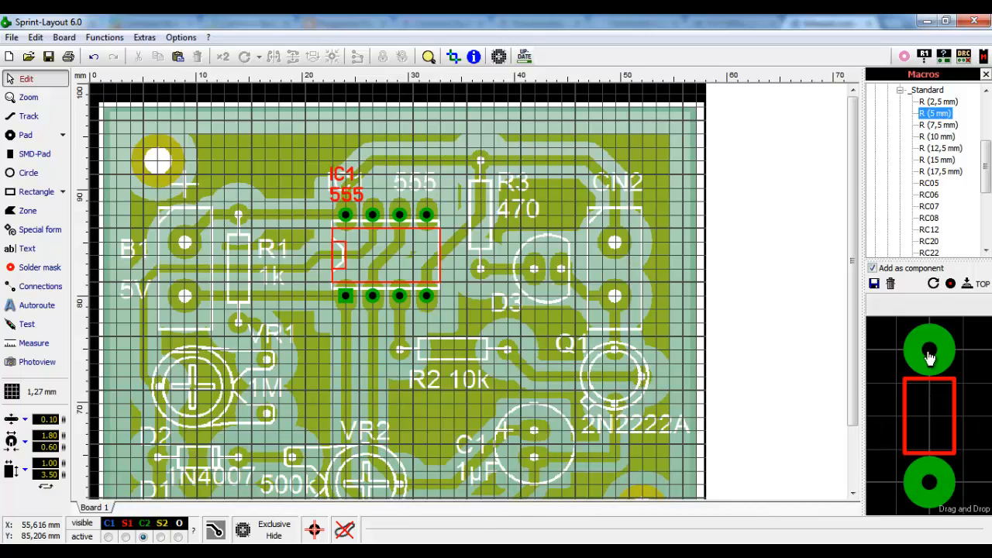
click(947, 104)
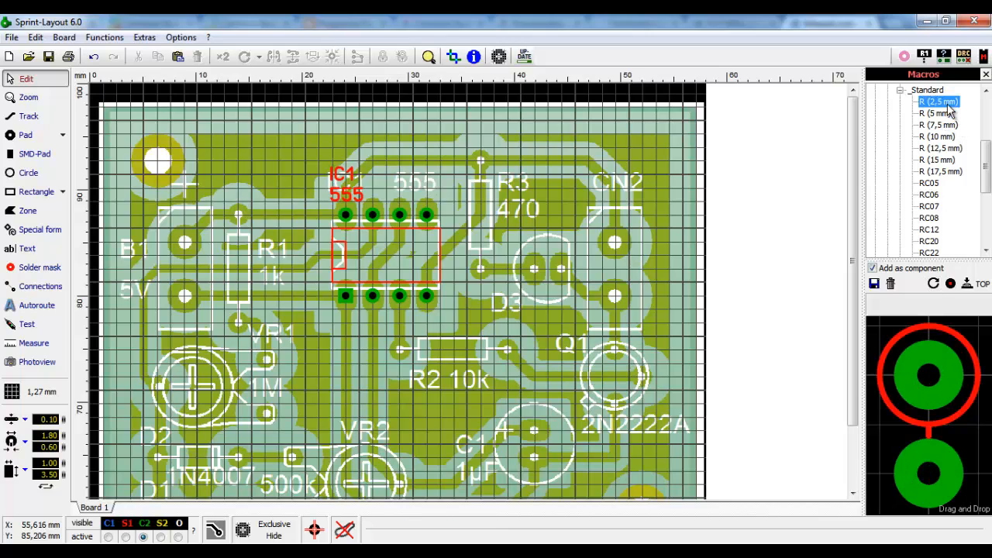
drag(925, 372, 575, 161)
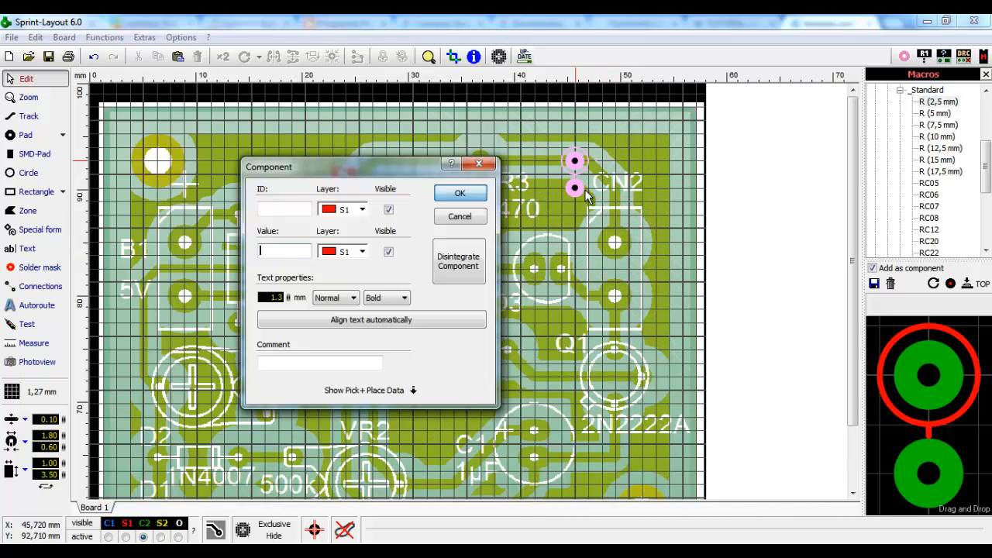
click(462, 217)
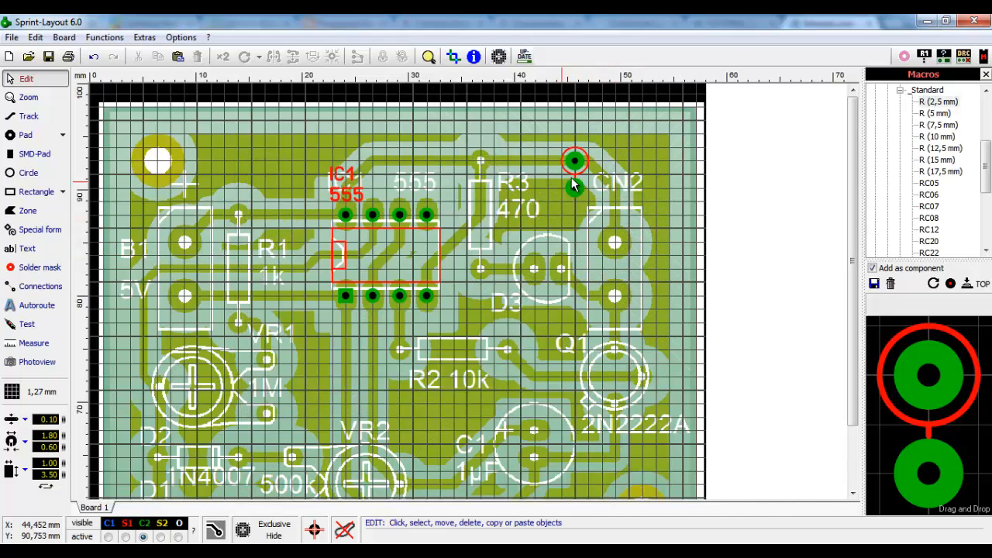
drag(575, 161, 480, 160)
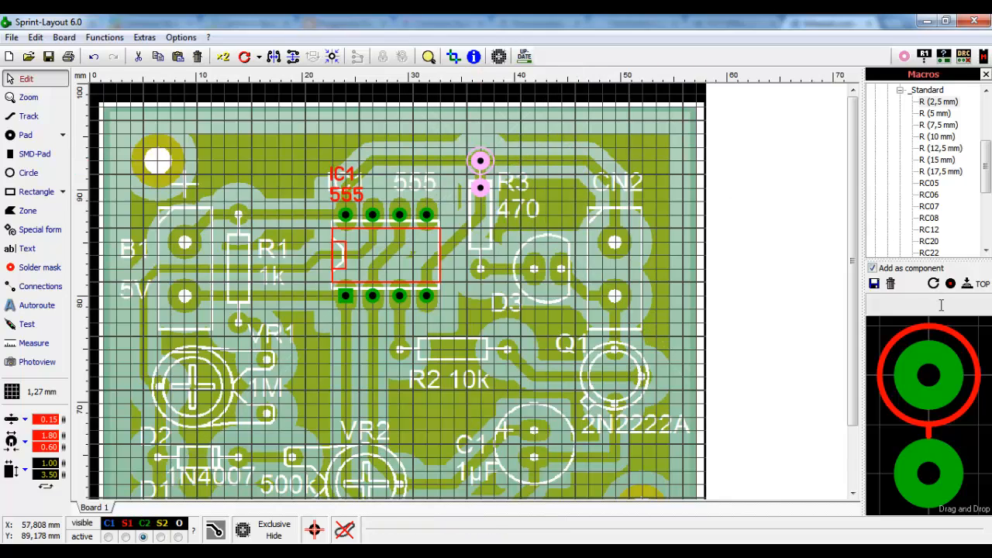
- Place unlabelled trial R (5 mm), R (7,5 mm) and R (10 mm) resistors, the last across D3
click(939, 114)
drag(926, 366, 502, 166)
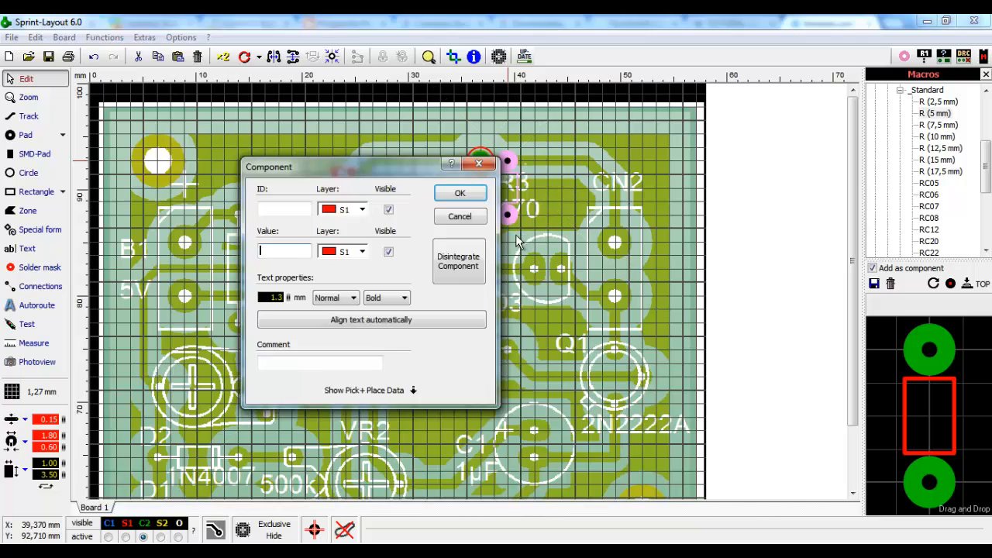
click(465, 215)
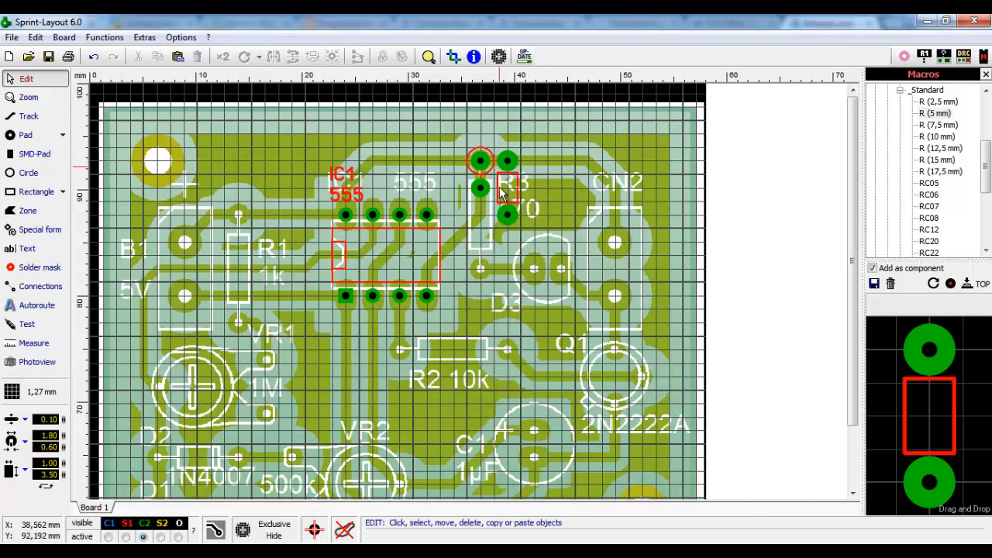
drag(937, 124, 541, 165)
click(459, 217)
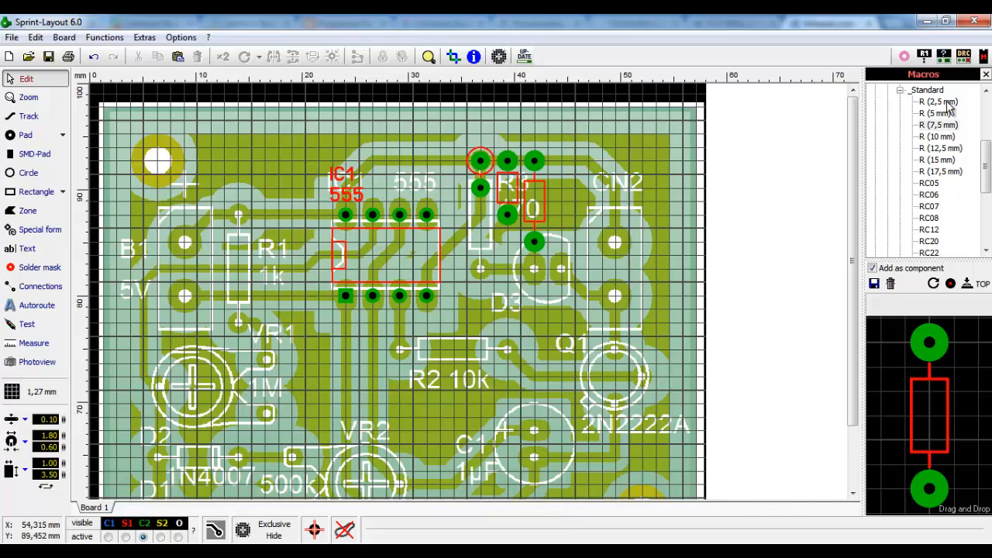
drag(934, 137, 547, 229)
drag(514, 265, 484, 297)
click(459, 216)
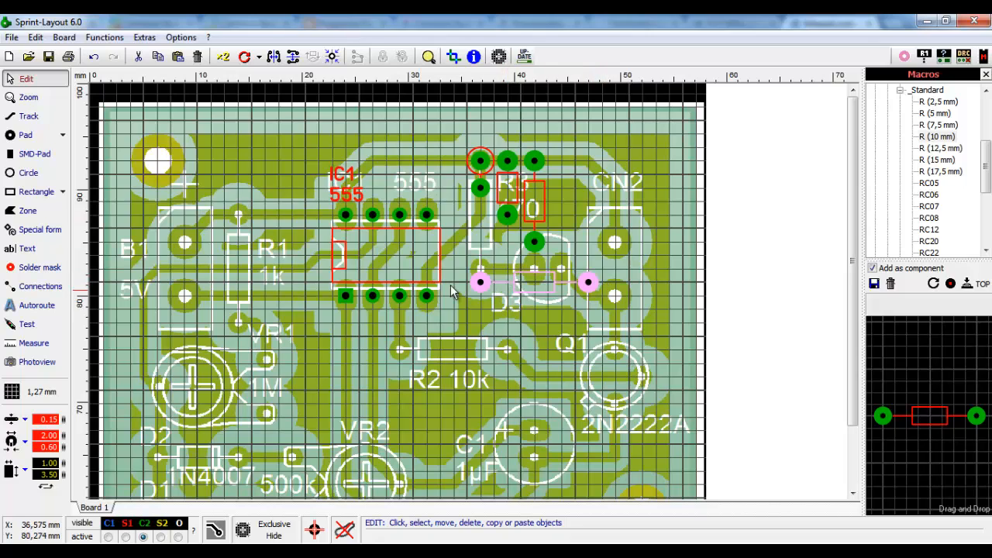
- Rotate the resistor vertical, move it beside IC1, and delete the other trial footprints
click(244, 59)
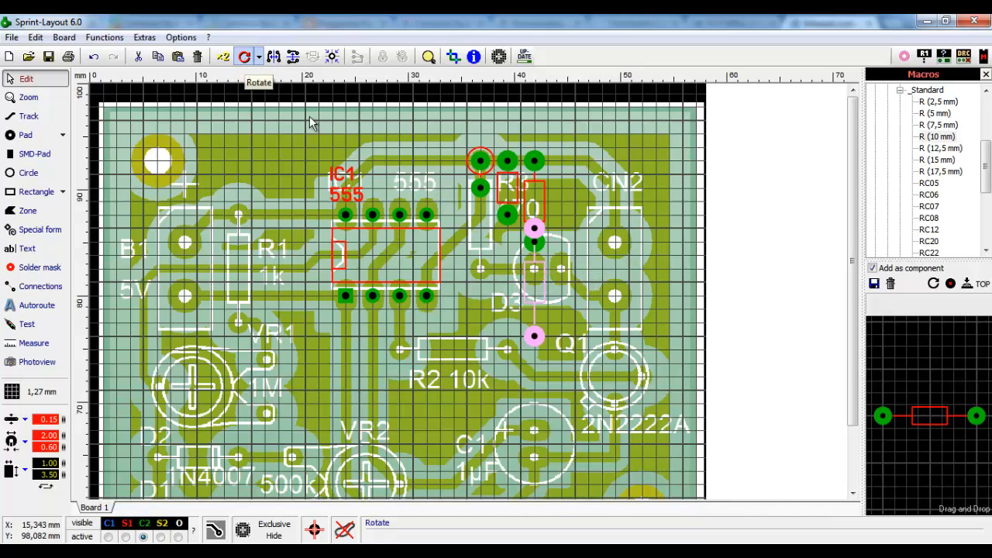
drag(535, 231, 458, 167)
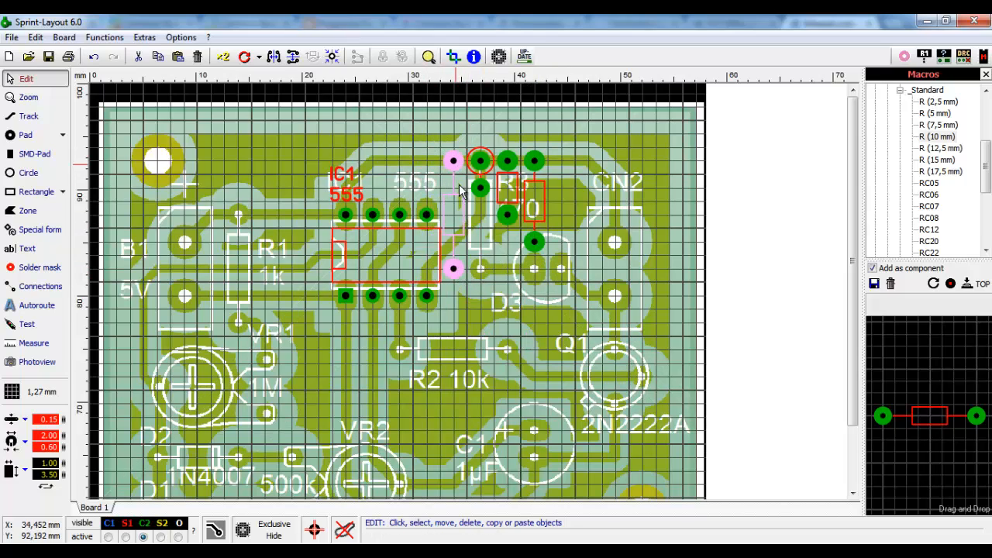
click(532, 235)
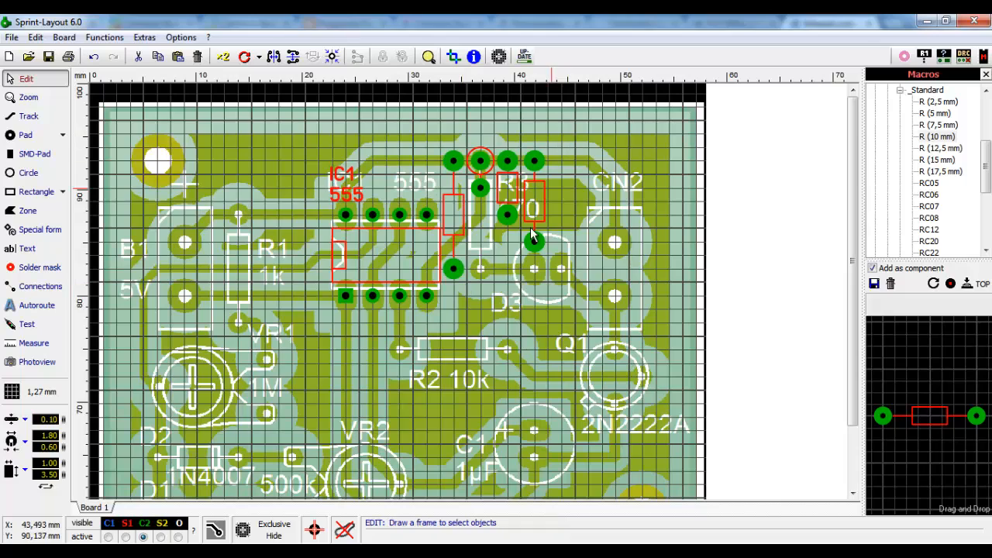
click(479, 279)
key(Delete)
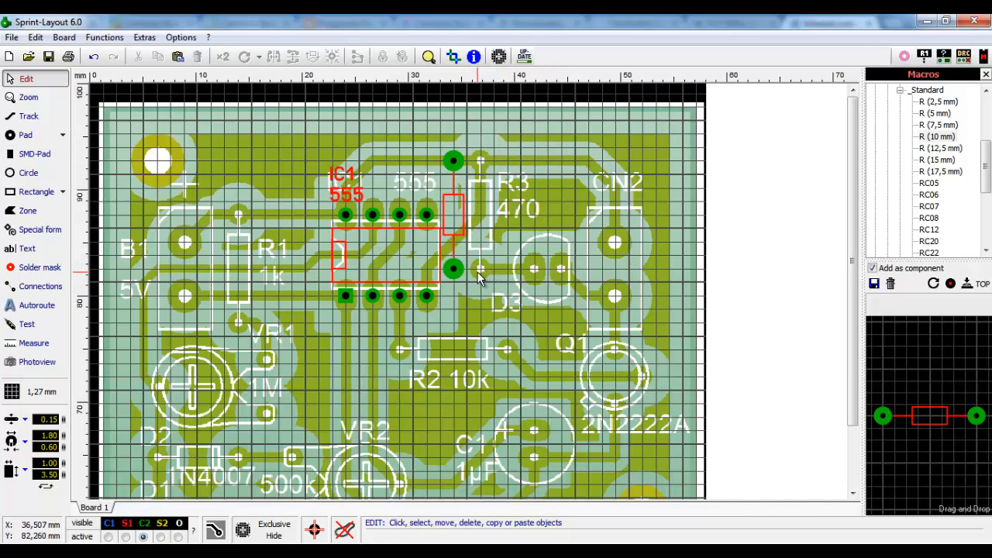
- Move the resistor onto the scanned R3 outline and open its component properties
drag(454, 163, 481, 163)
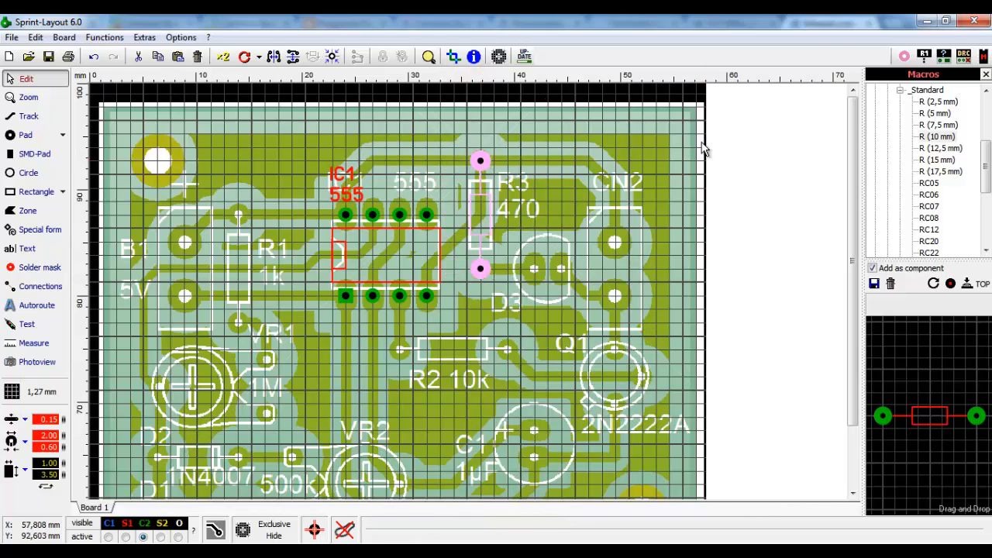
click(505, 163)
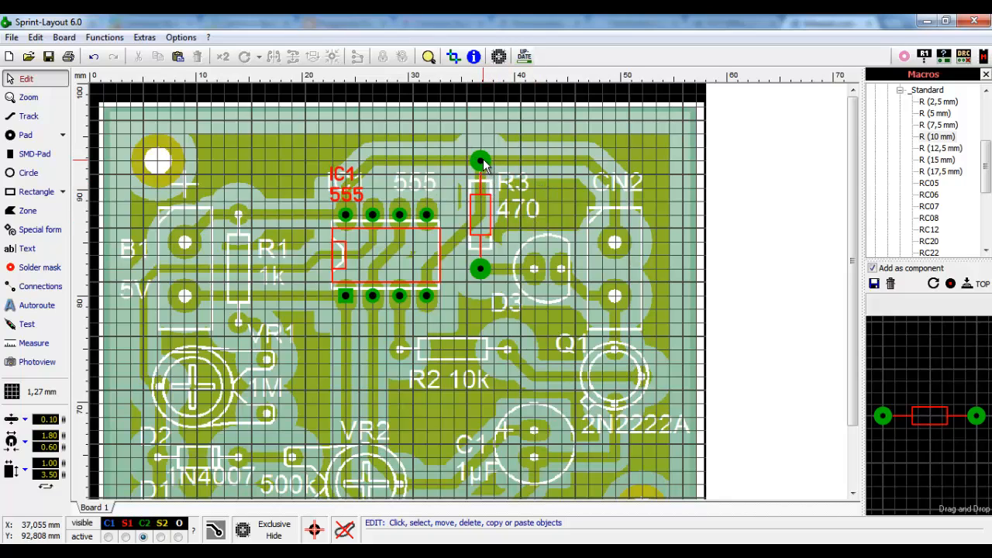
double_click(482, 162)
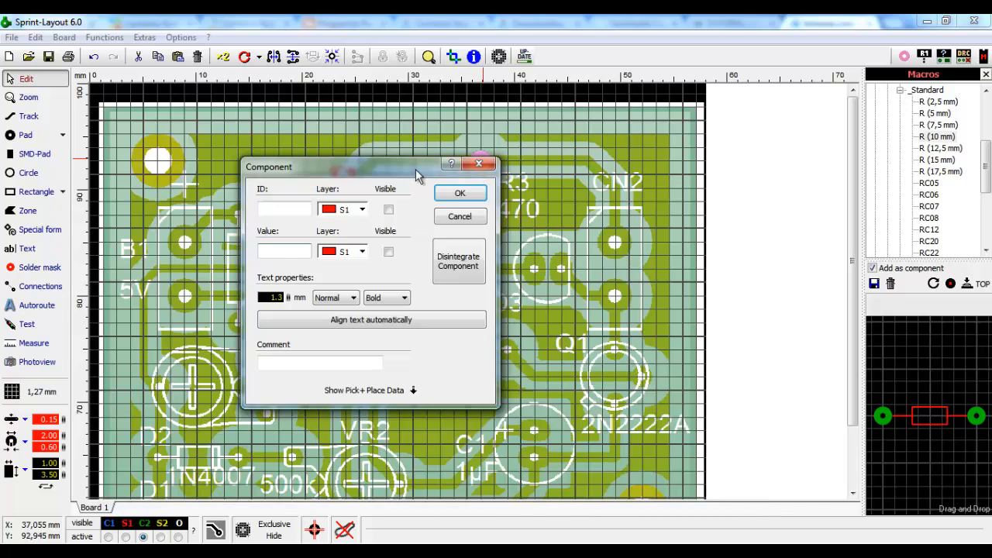
drag(415, 169, 772, 211)
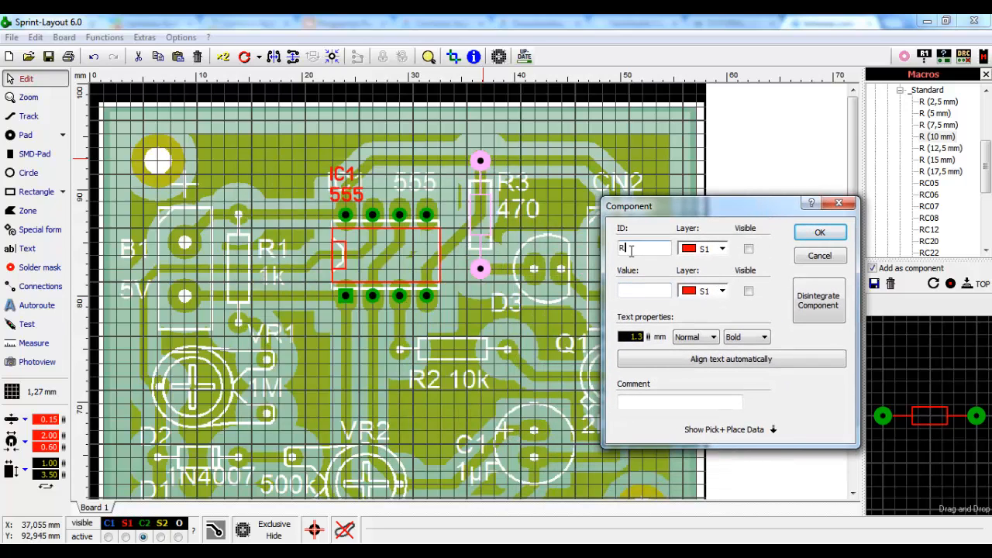
- Name the resistor R3 with value 470 and make both labels visible on the board
text(3)
click(830, 234)
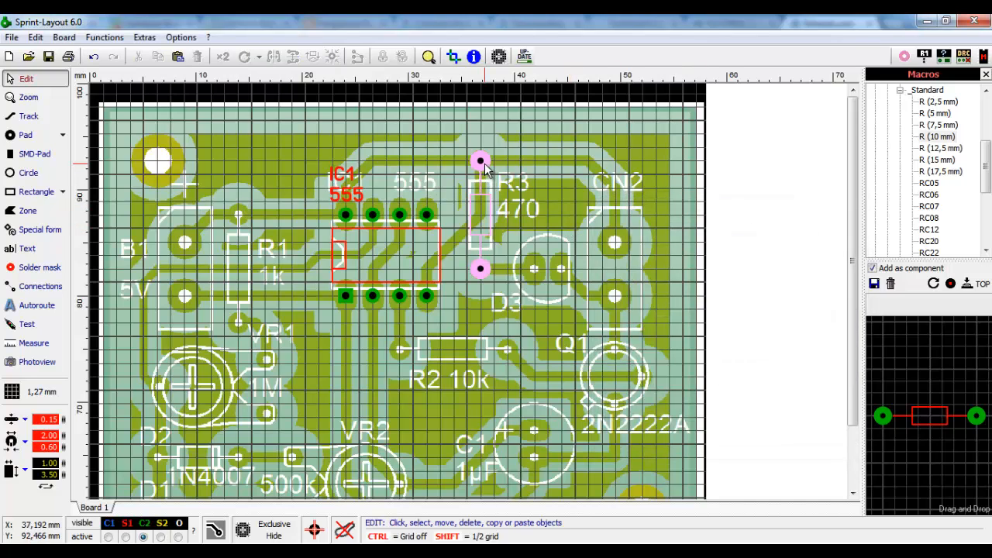
double_click(476, 242)
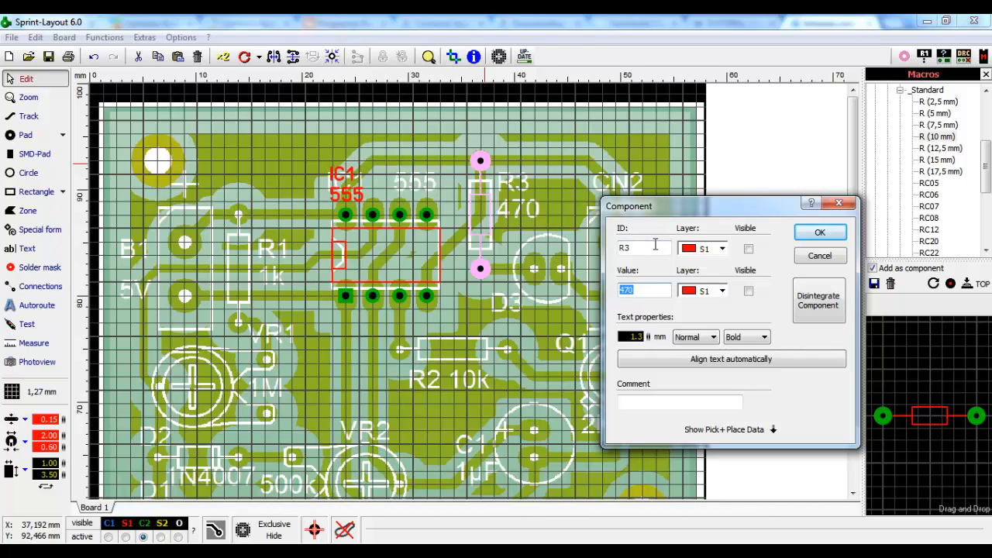
click(748, 249)
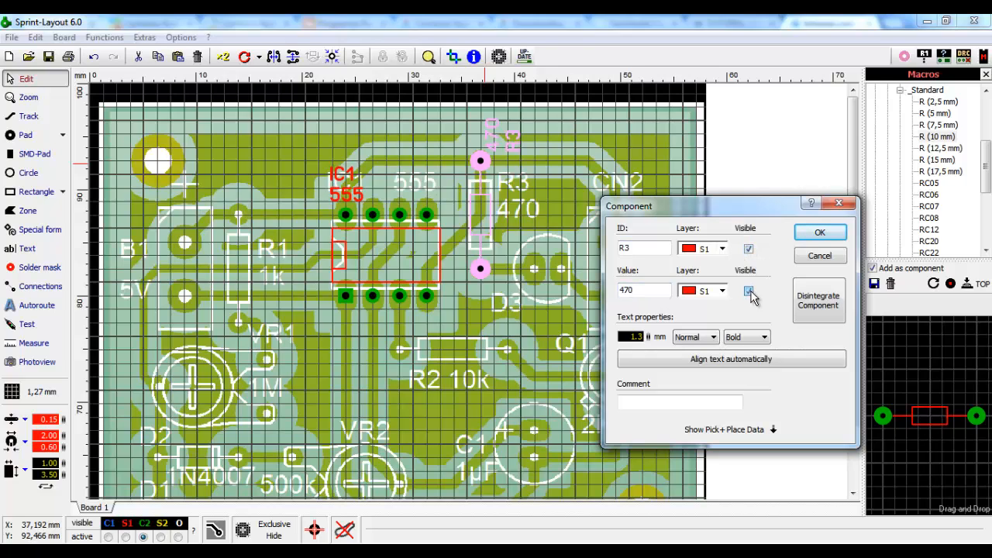
click(748, 290)
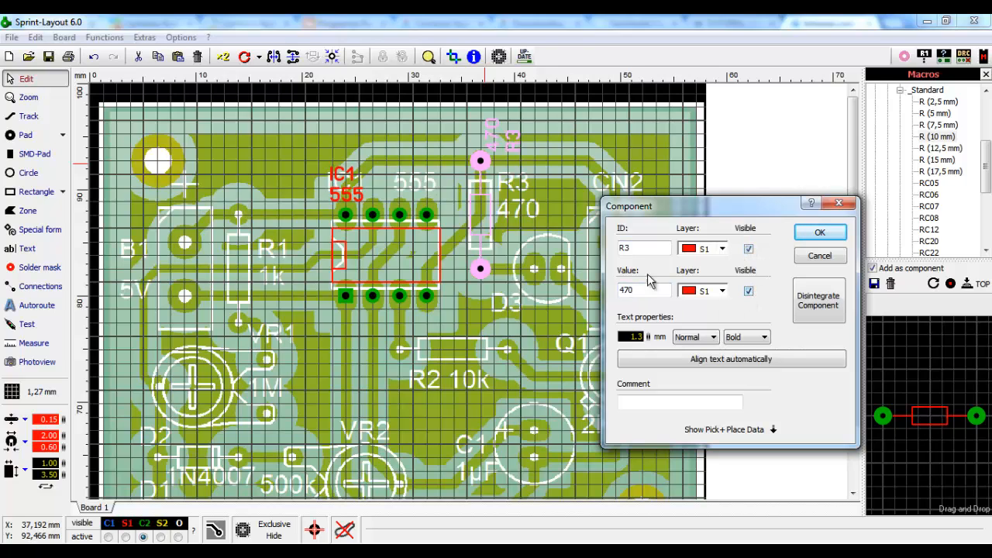
click(820, 233)
click(569, 173)
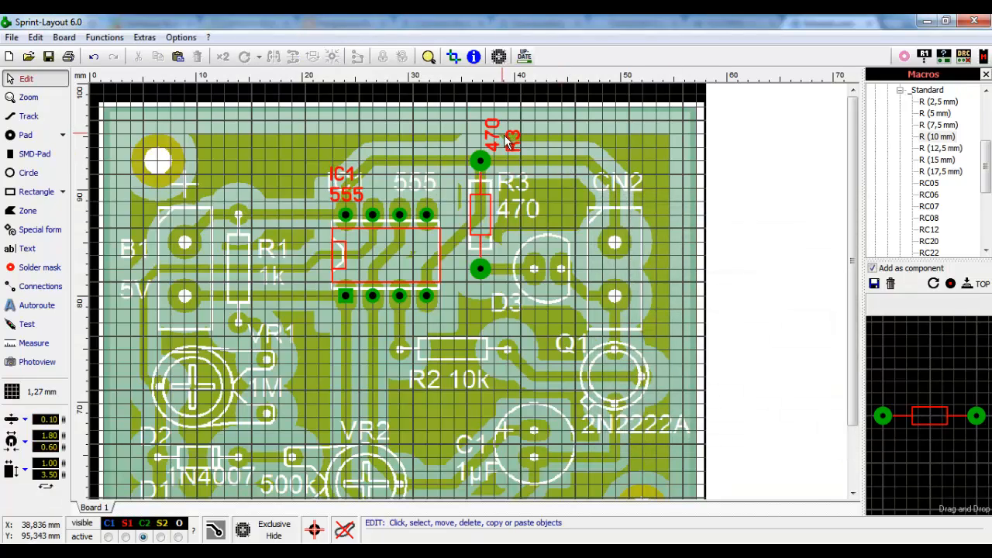
- Move the R3 and 470 labels down beside the resistor
drag(515, 149, 513, 186)
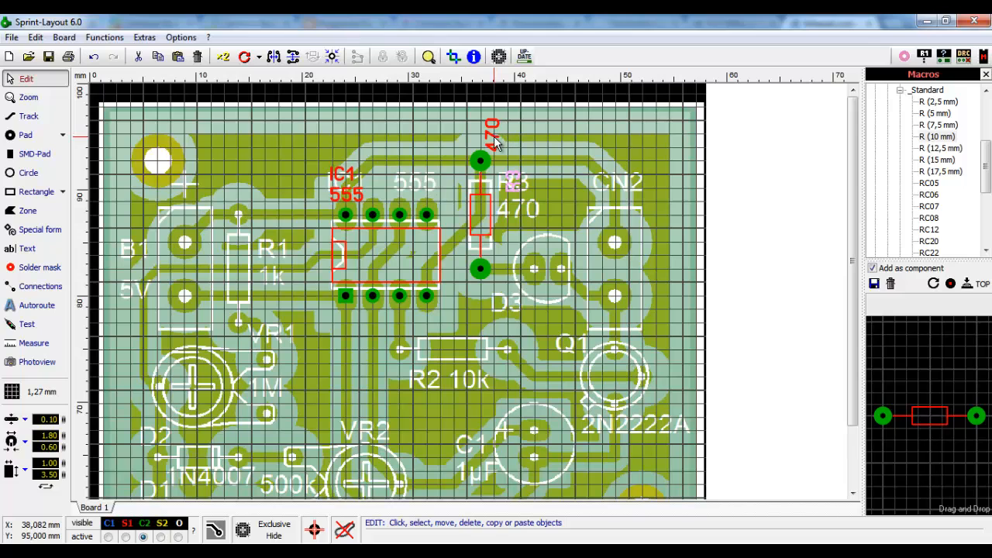
drag(495, 136, 530, 215)
scroll(531, 215, up, 3)
scroll(448, 289, up, 1)
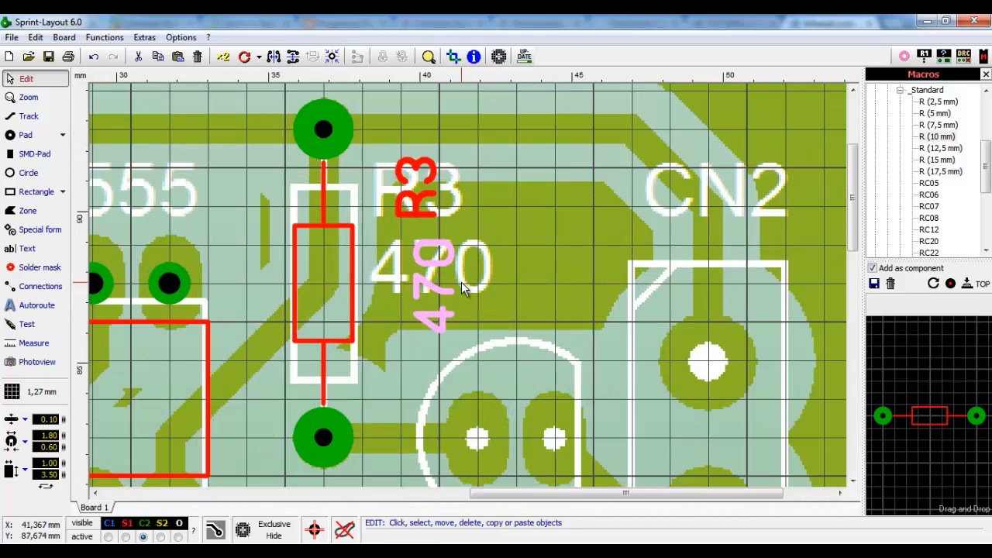
scroll(461, 282, up, 1)
click(440, 200)
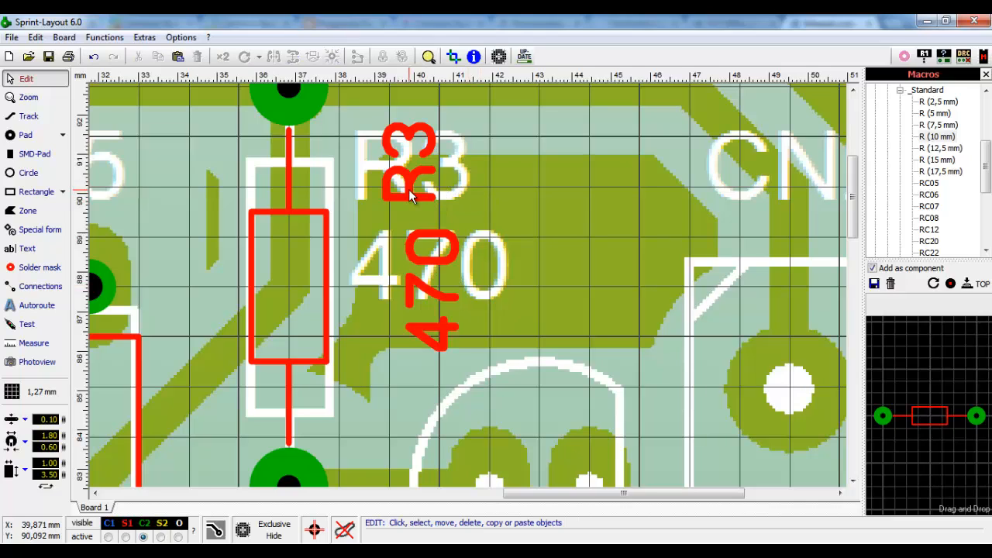
click(407, 189)
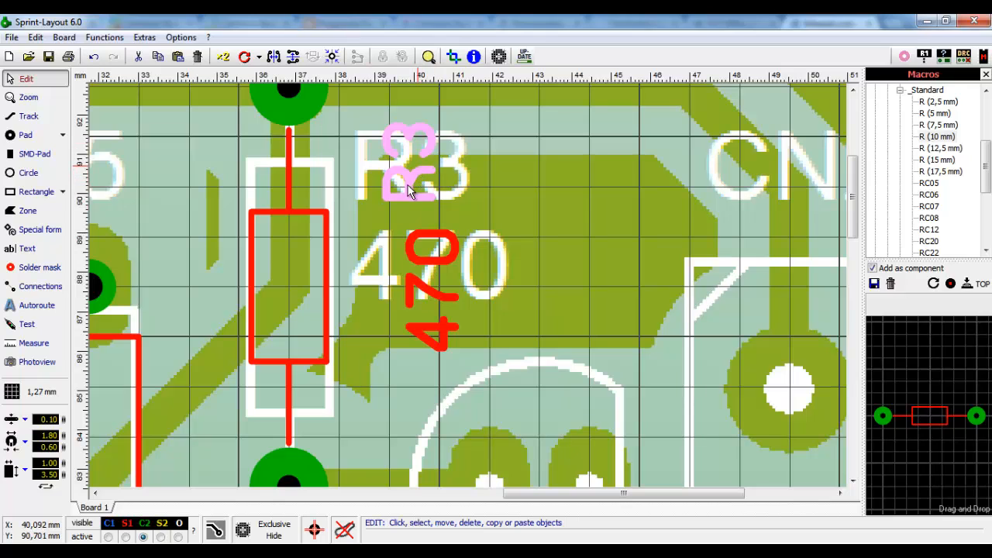
click(364, 203)
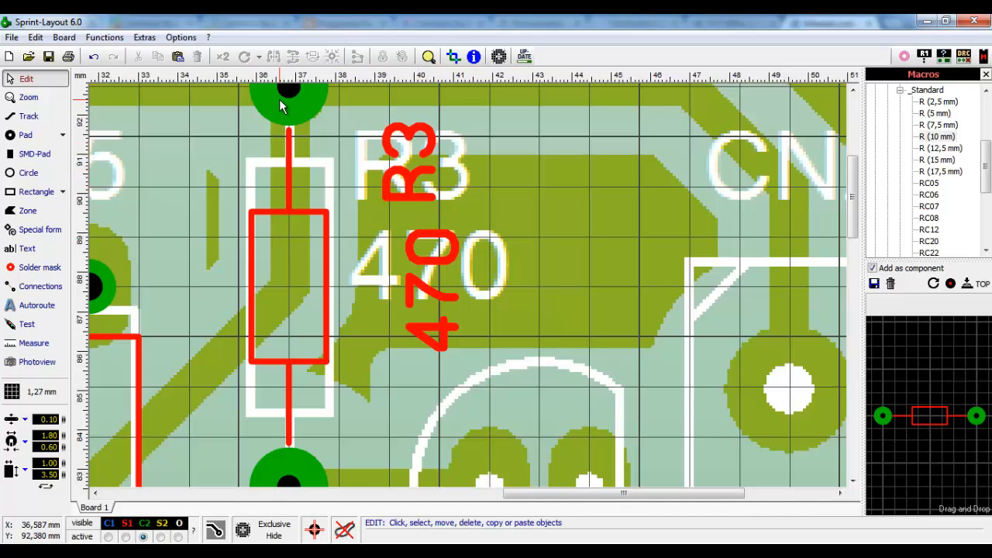
- Rotate the R3 and 470 labels horizontal and stack 470 one grid step under R3
click(407, 179)
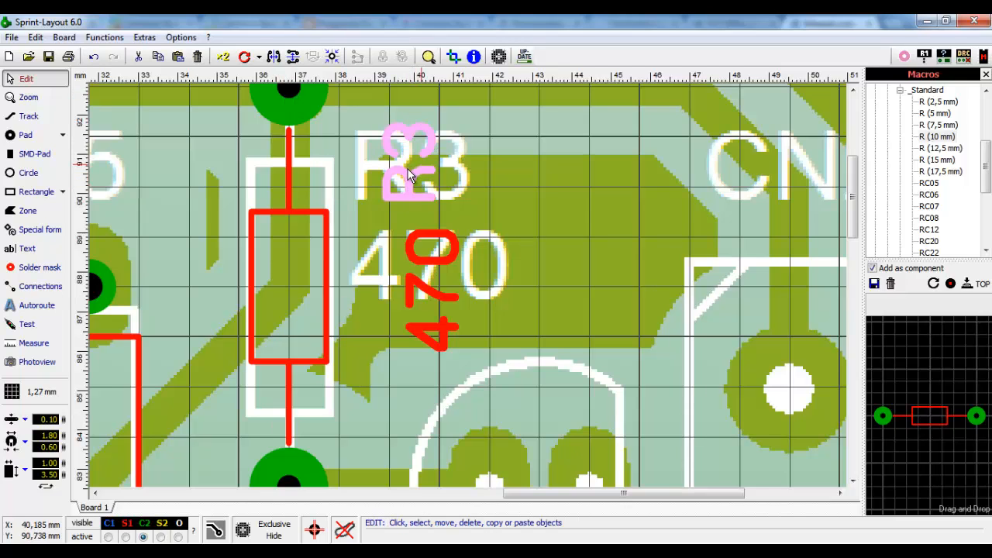
click(244, 56)
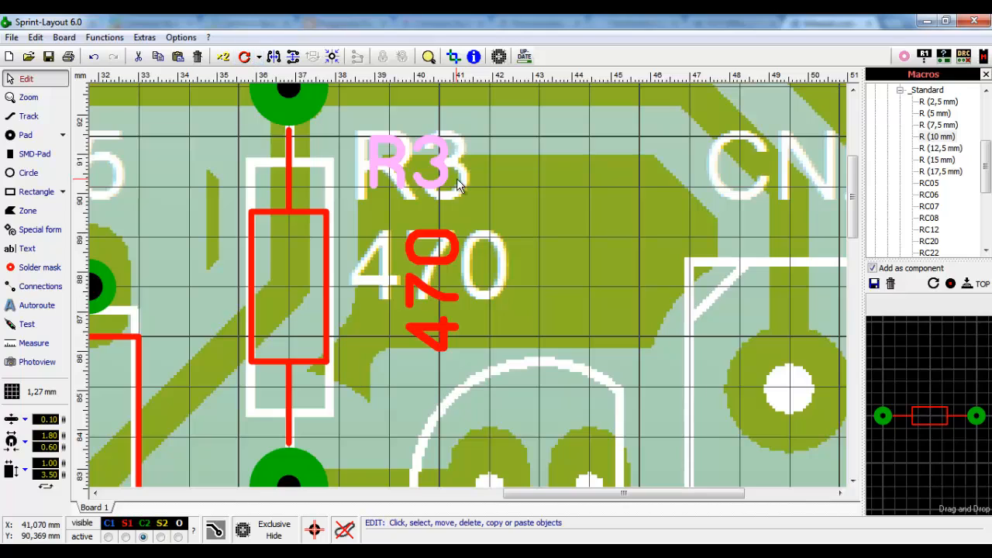
click(442, 260)
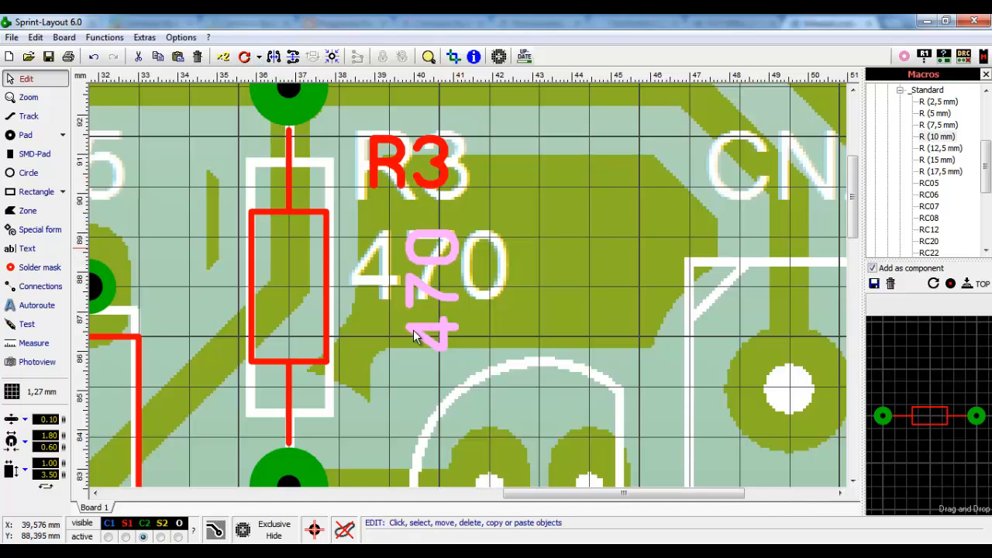
click(244, 58)
drag(426, 296, 422, 259)
click(577, 217)
scroll(491, 196, down, 4)
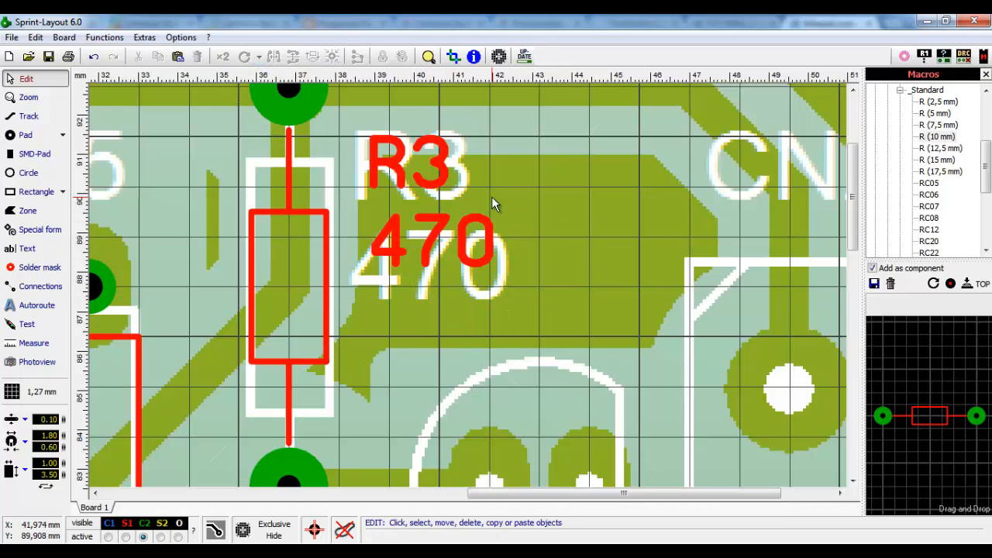
scroll(604, 301, down, 1)
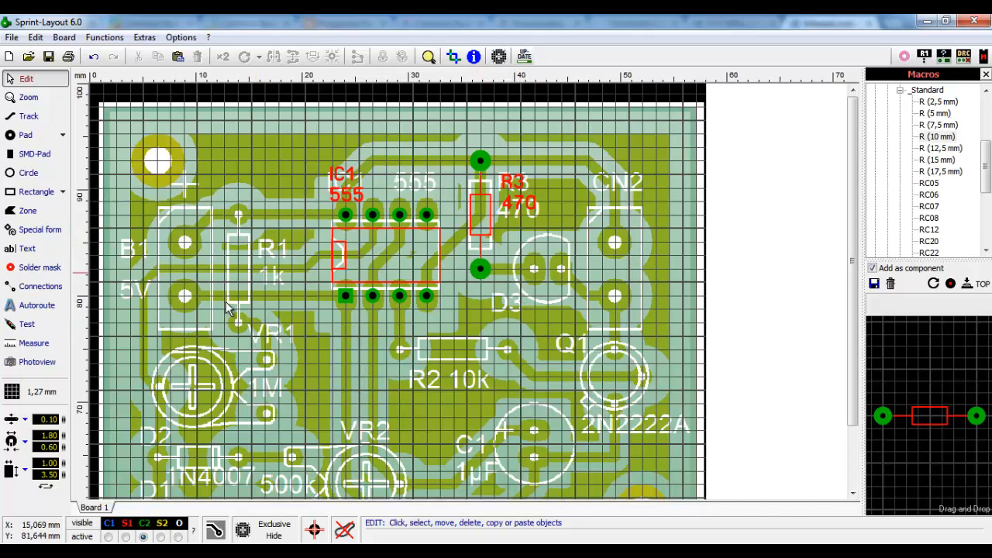
- Duplicate the R3 resistor and place the copy over the scanned R1
click(481, 165)
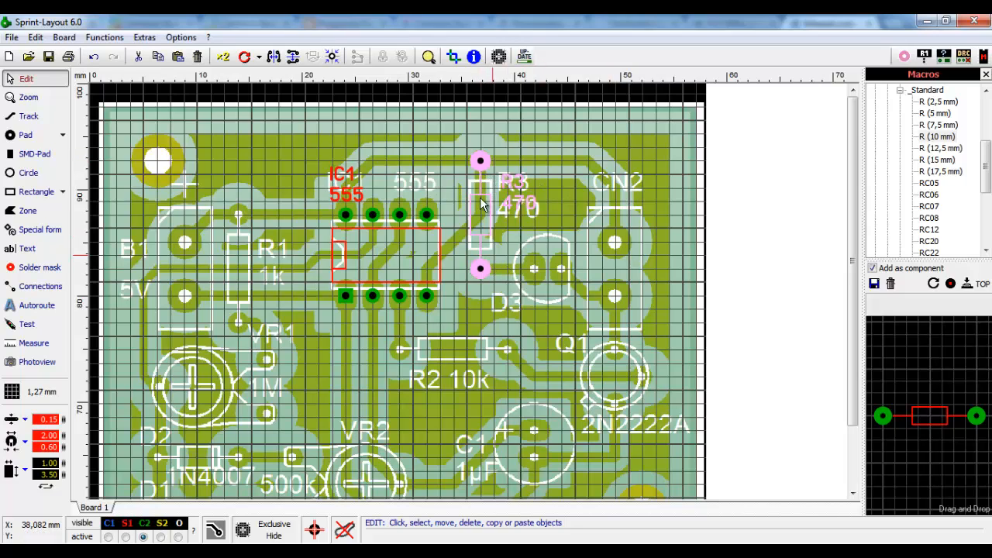
click(223, 60)
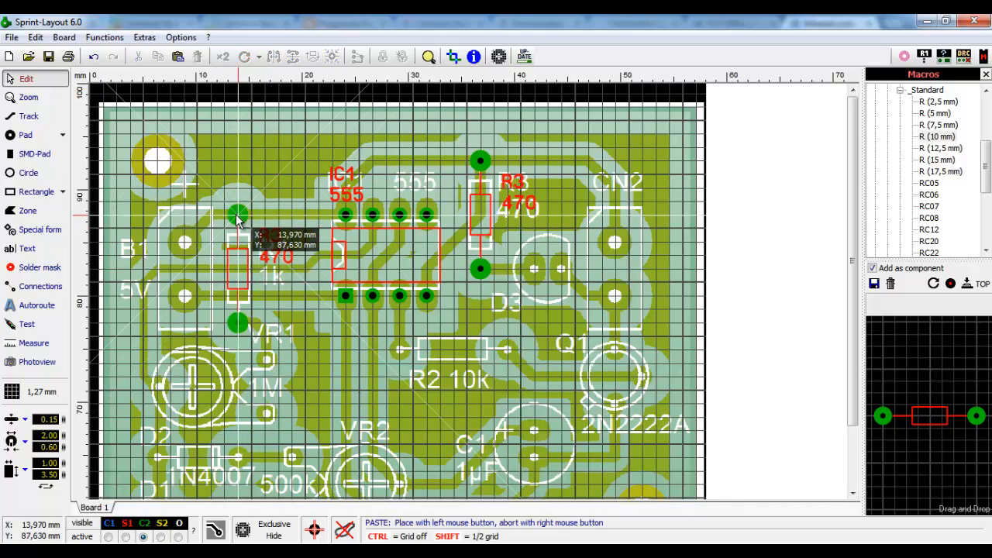
click(238, 220)
scroll(260, 263, up, 3)
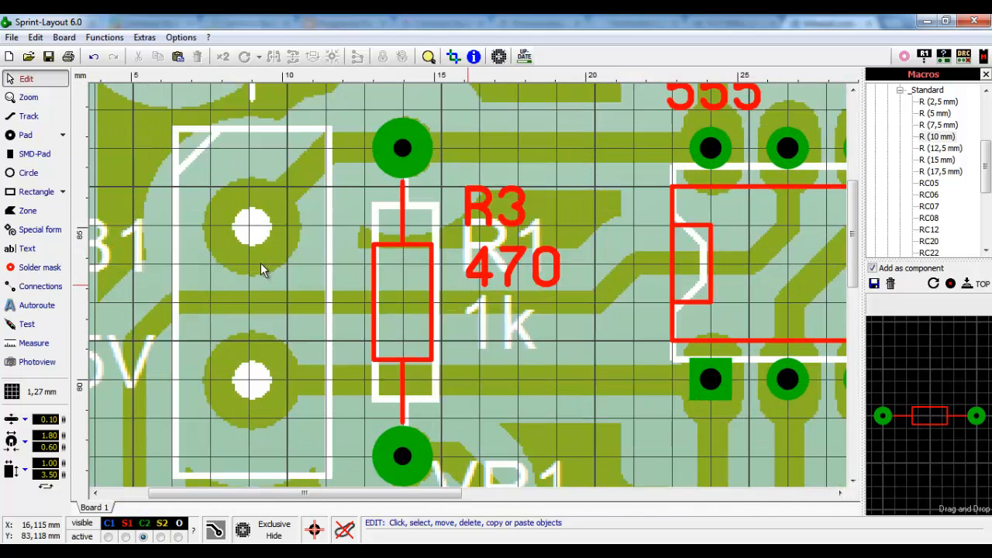
- Give the copied resistor ID R1 and value 1k
double_click(436, 271)
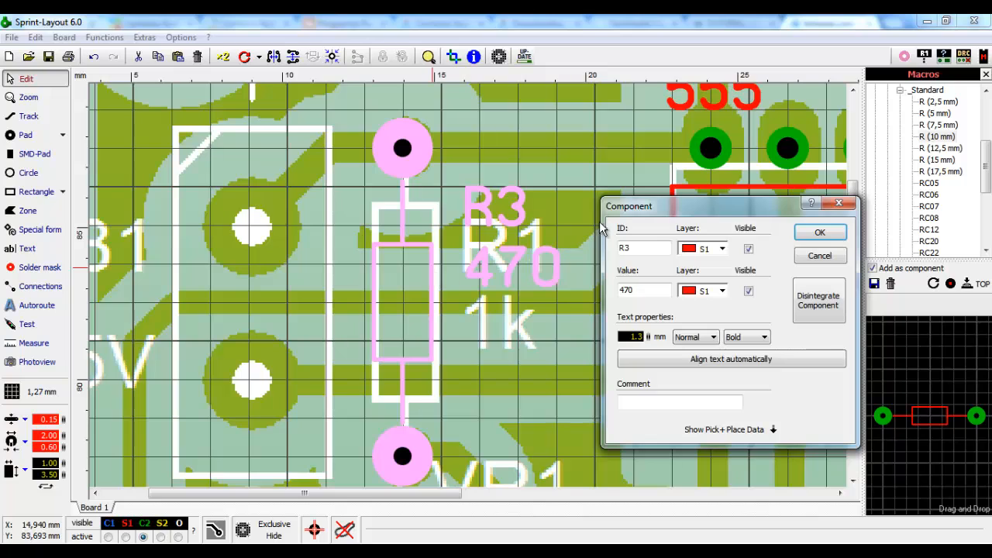
drag(655, 211, 676, 185)
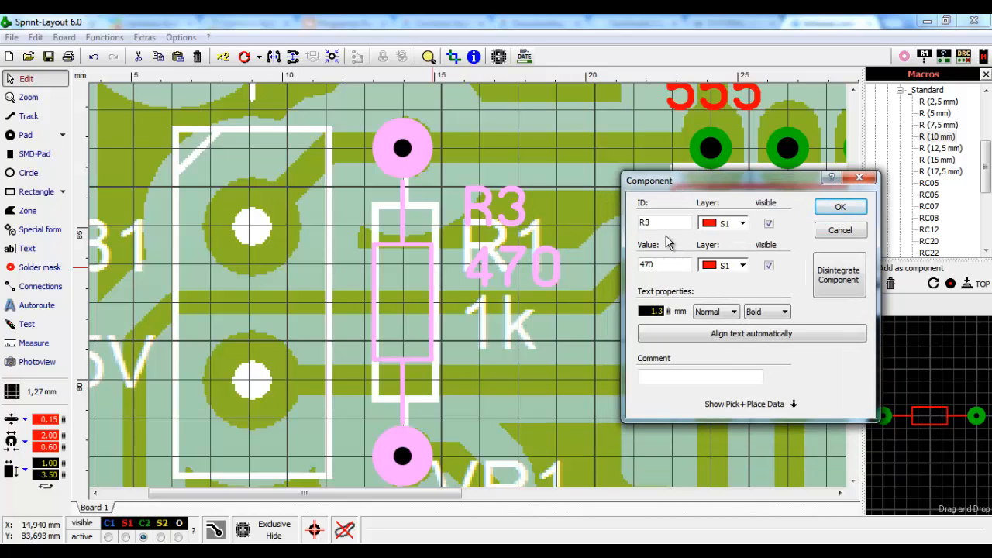
text(1)
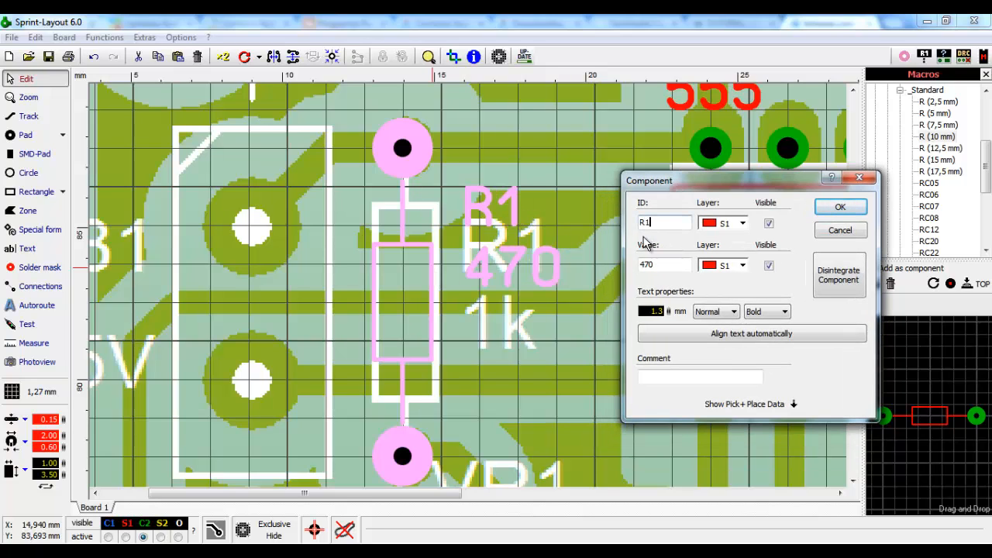
double_click(654, 265)
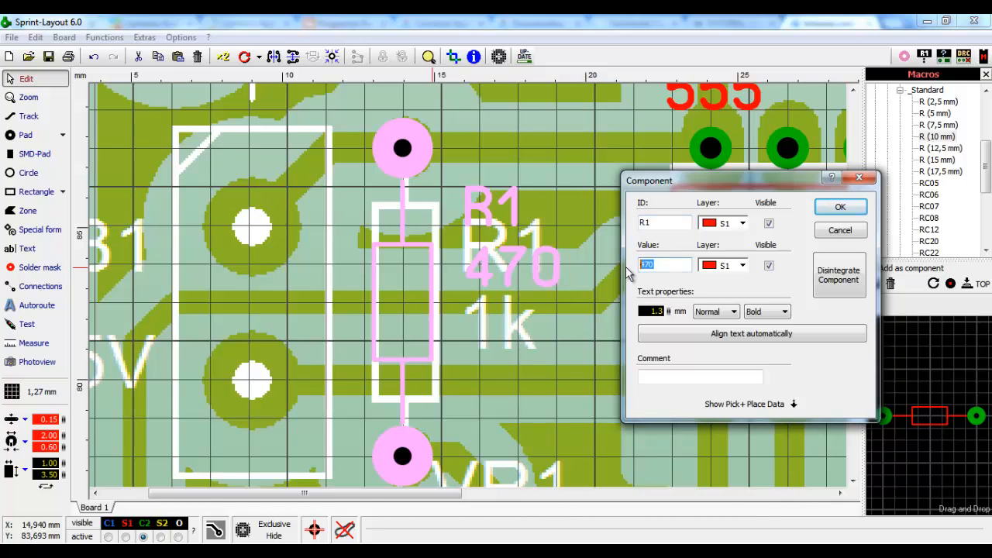
text(1)
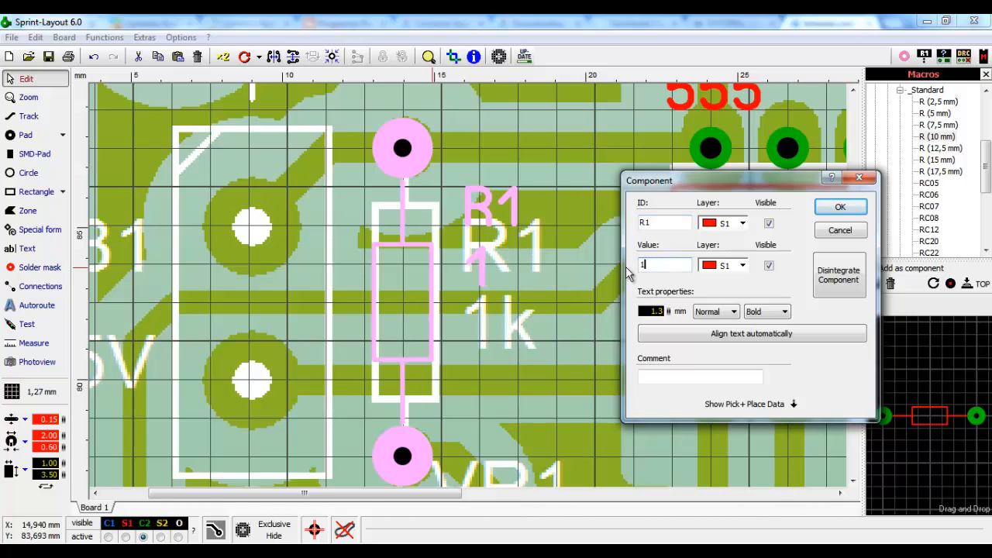
text(k)
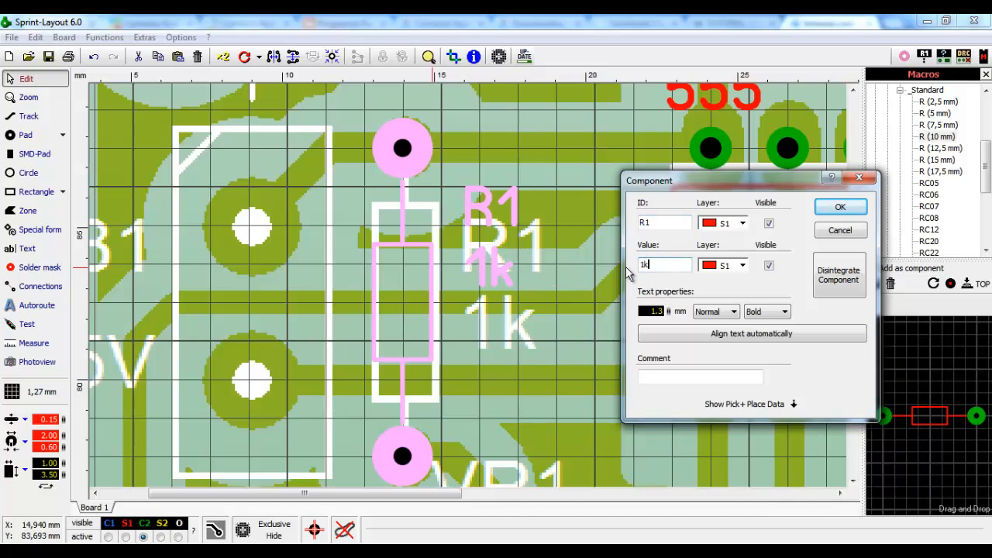
click(840, 207)
- Move the R1 and 1k labels together onto the scanned labels
click(564, 261)
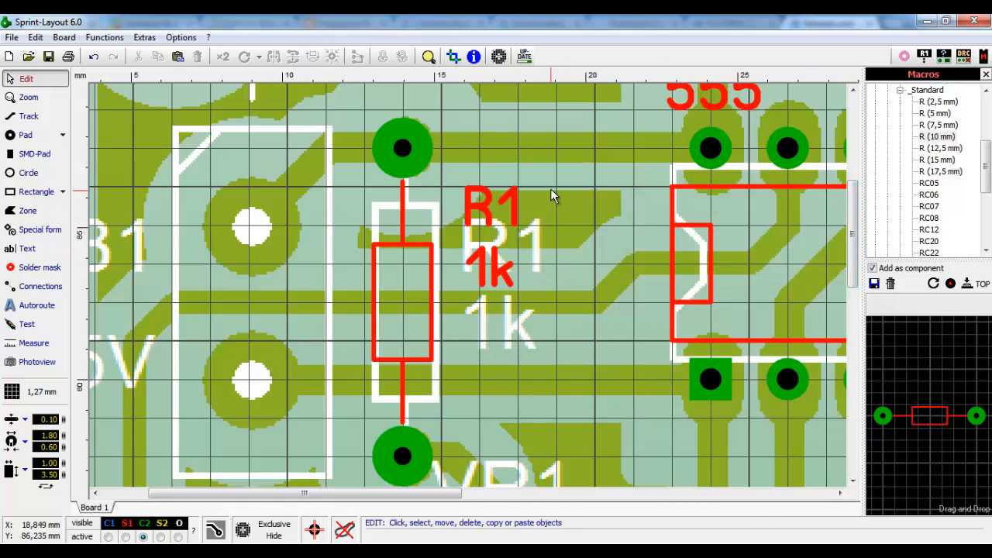
drag(549, 180, 462, 306)
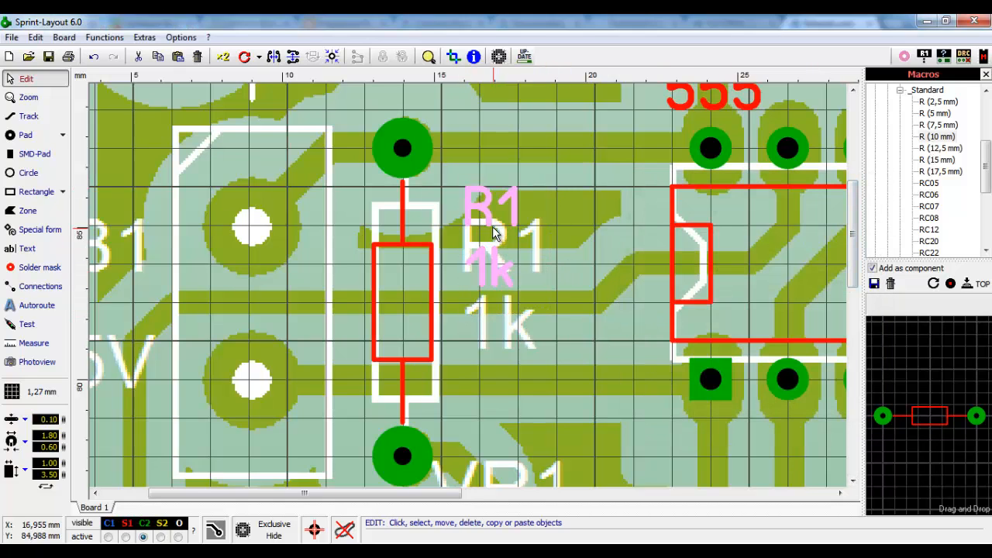
drag(494, 233, 486, 259)
click(573, 261)
scroll(560, 313, down, 3)
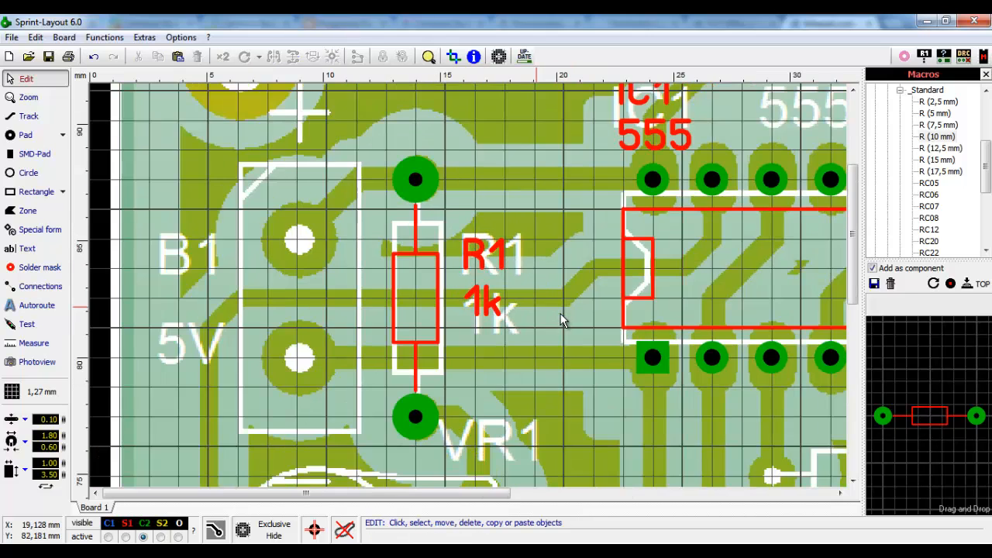
- Place an R (10 mm) resistor over the scanned R2, deleting a misplaced first copy near C1
scroll(328, 310, down, 1)
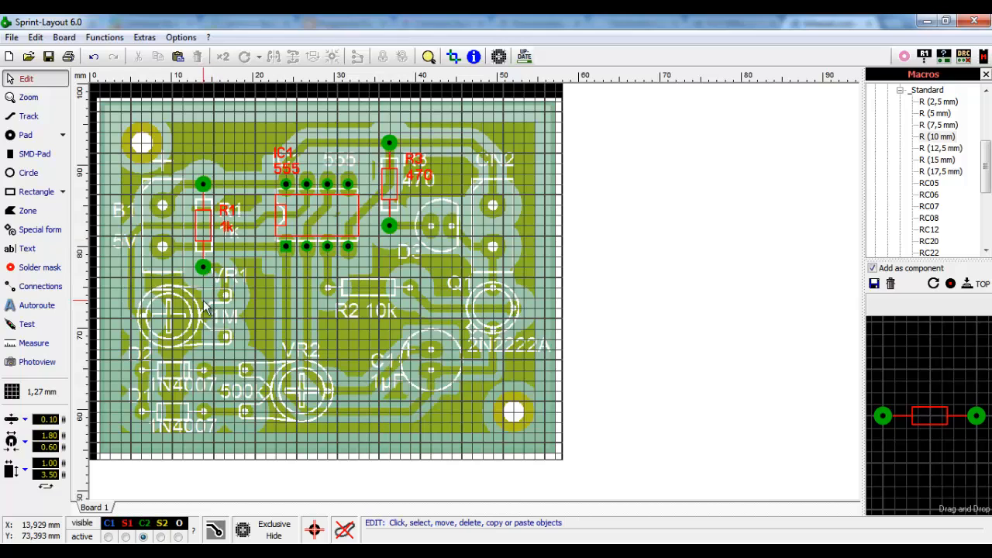
scroll(231, 319, down, 1)
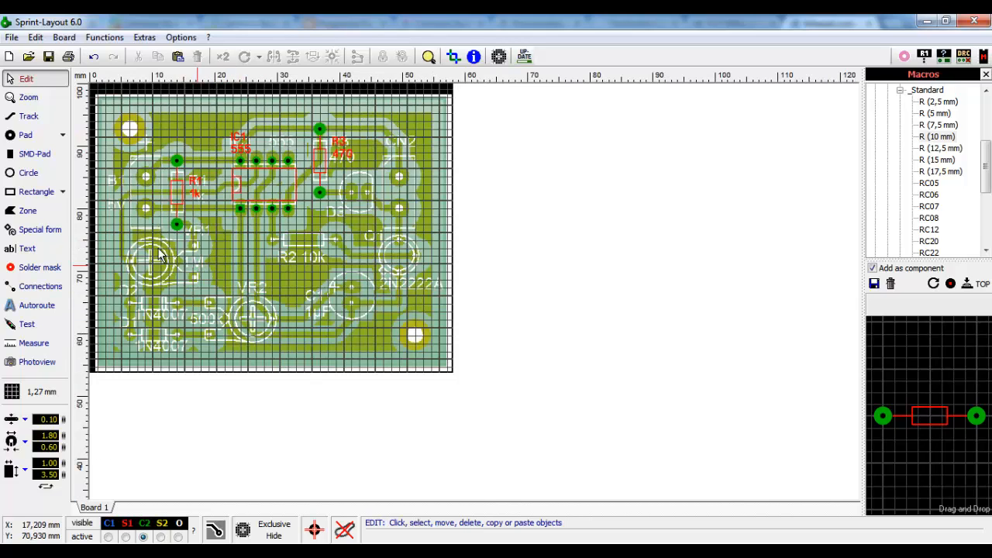
scroll(157, 229, up, 1)
scroll(223, 248, up, 1)
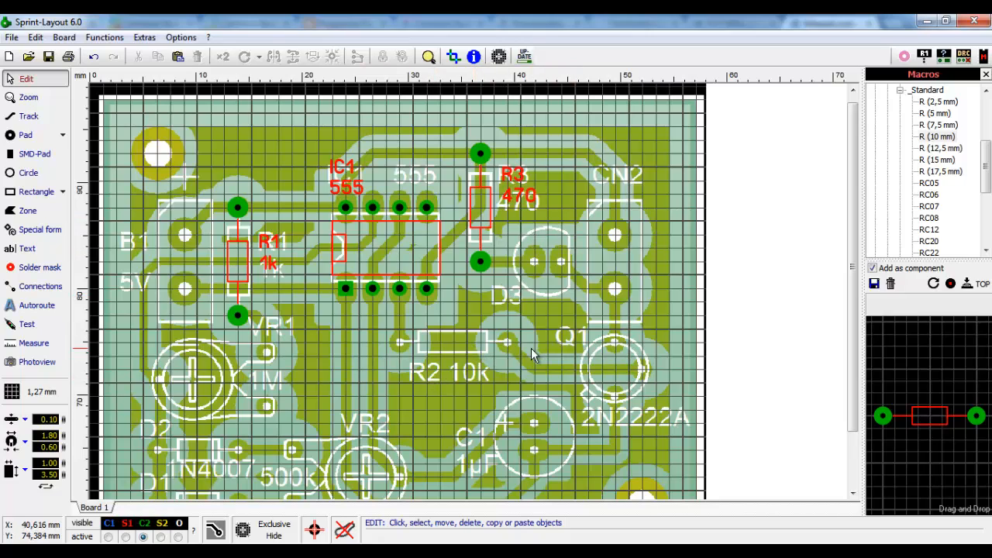
click(936, 140)
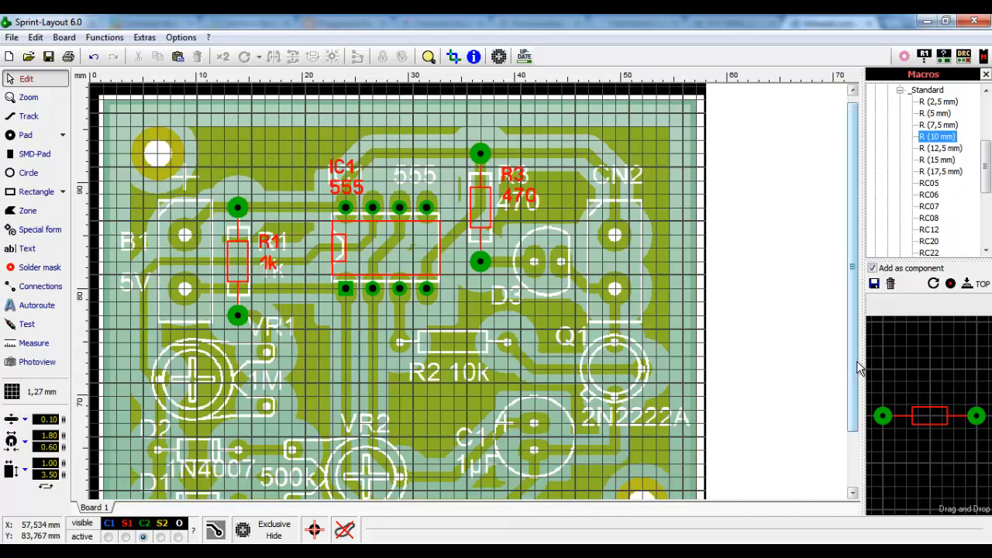
drag(936, 411, 926, 408)
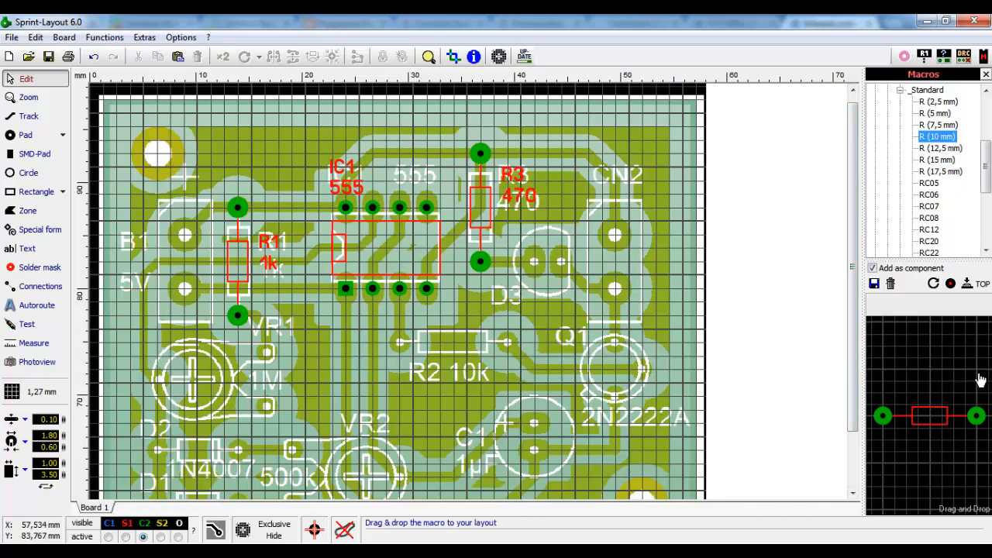
drag(936, 138, 470, 405)
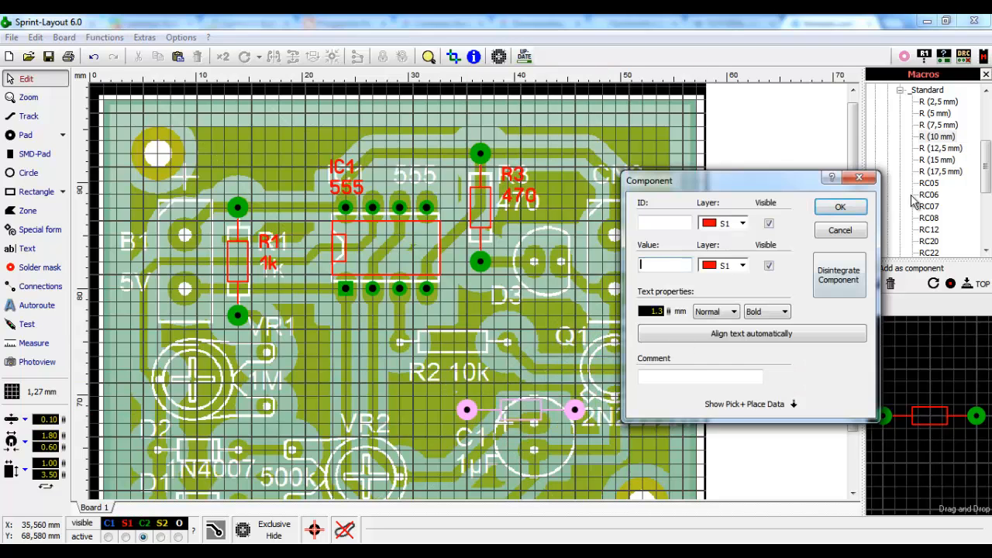
click(840, 231)
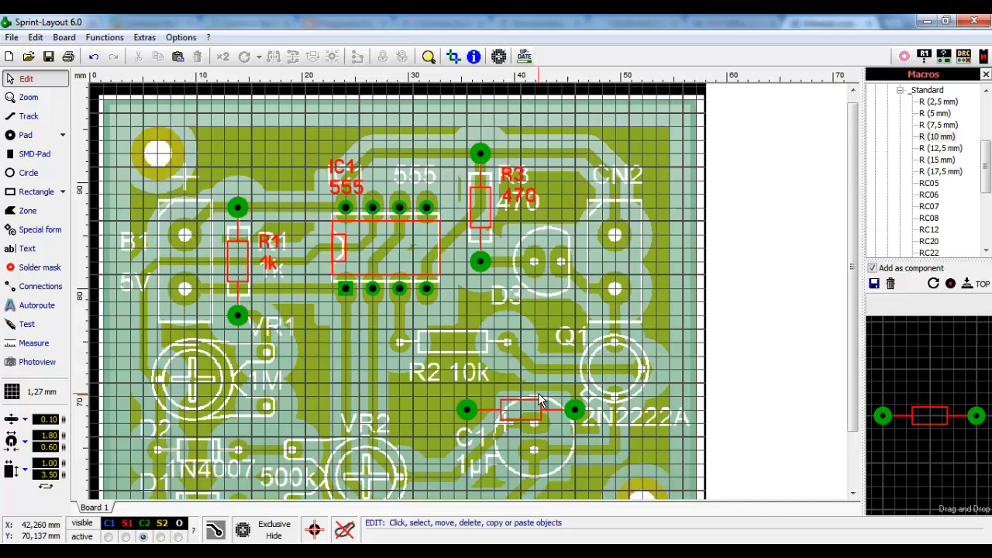
click(576, 411)
key(Delete)
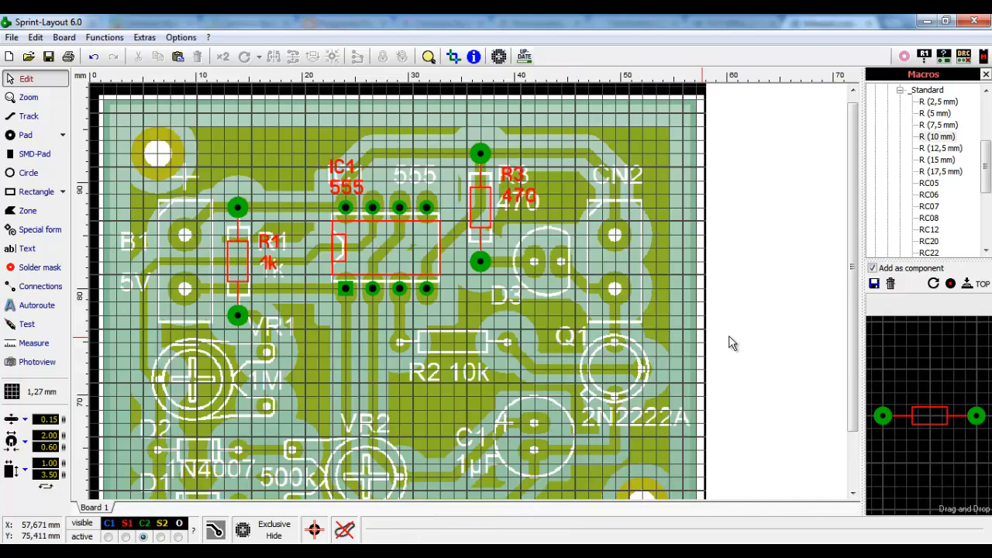
drag(920, 411, 399, 346)
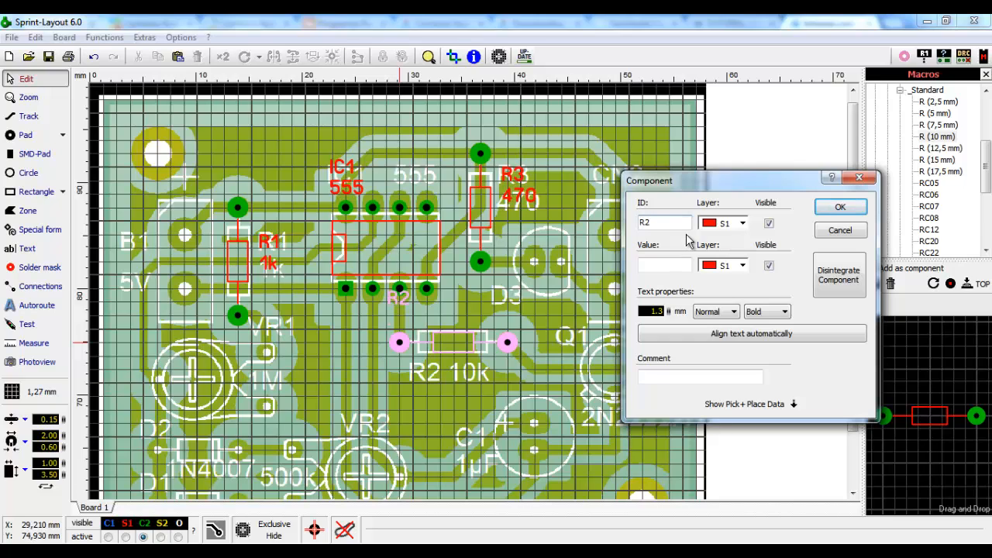
- Enter value 10K for the R2 resistor and confirm its labels
click(681, 263)
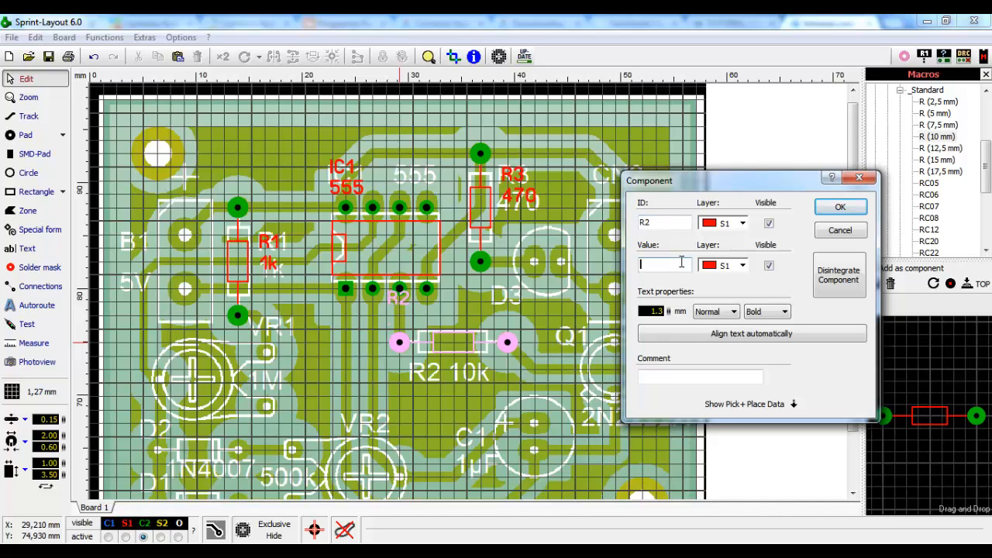
text(10K)
click(833, 210)
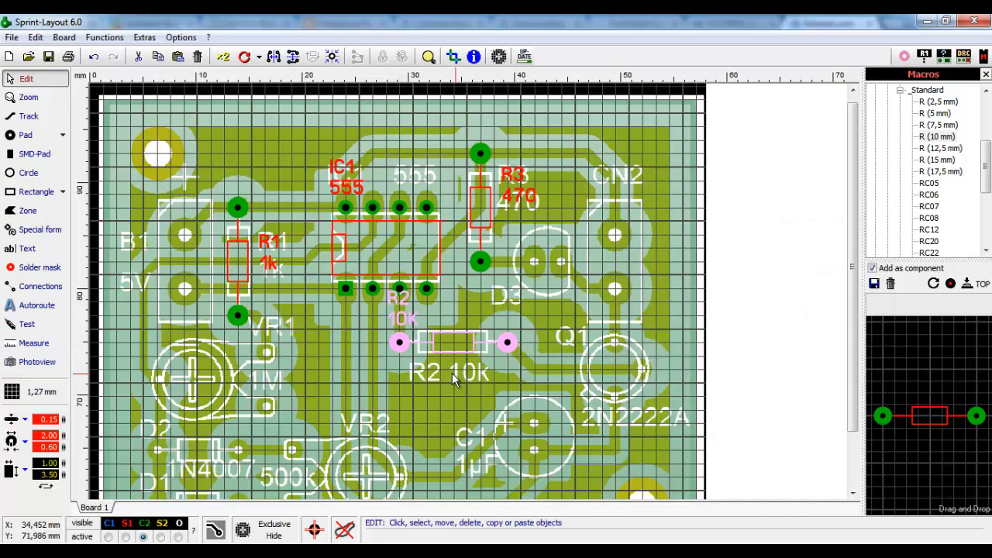
- Move the R2 label below the resistor and place the 10K label beside it
scroll(448, 335, up, 3)
click(474, 382)
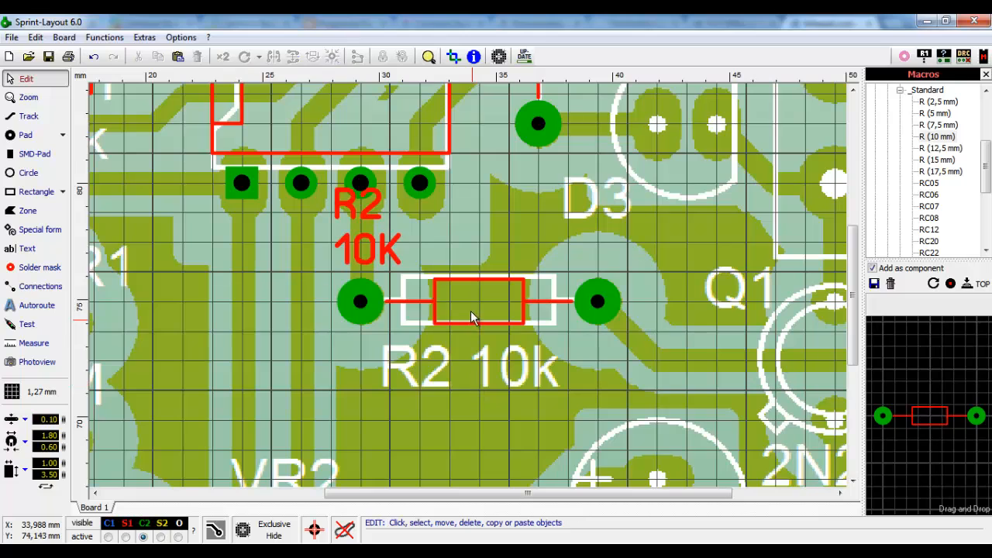
click(470, 311)
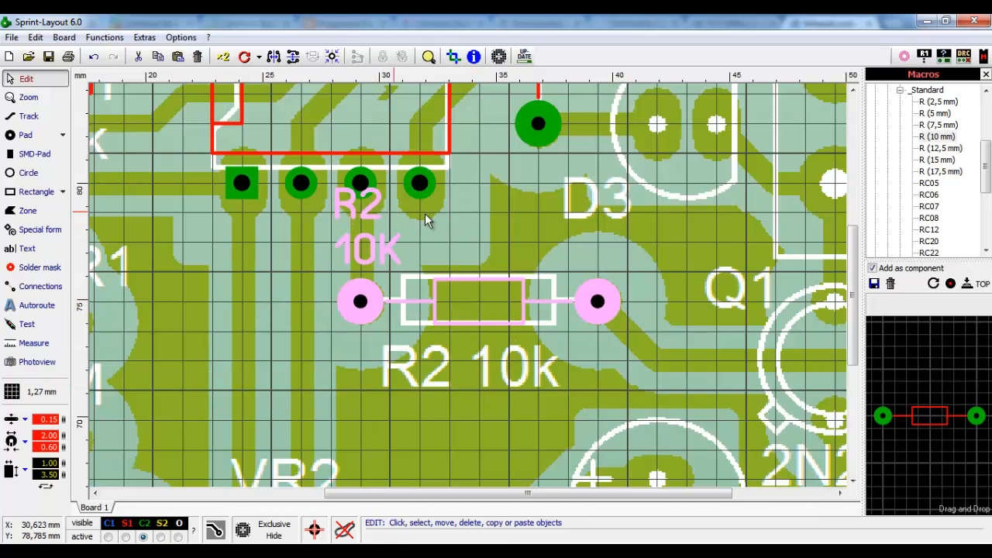
click(425, 213)
drag(372, 209, 421, 368)
click(379, 249)
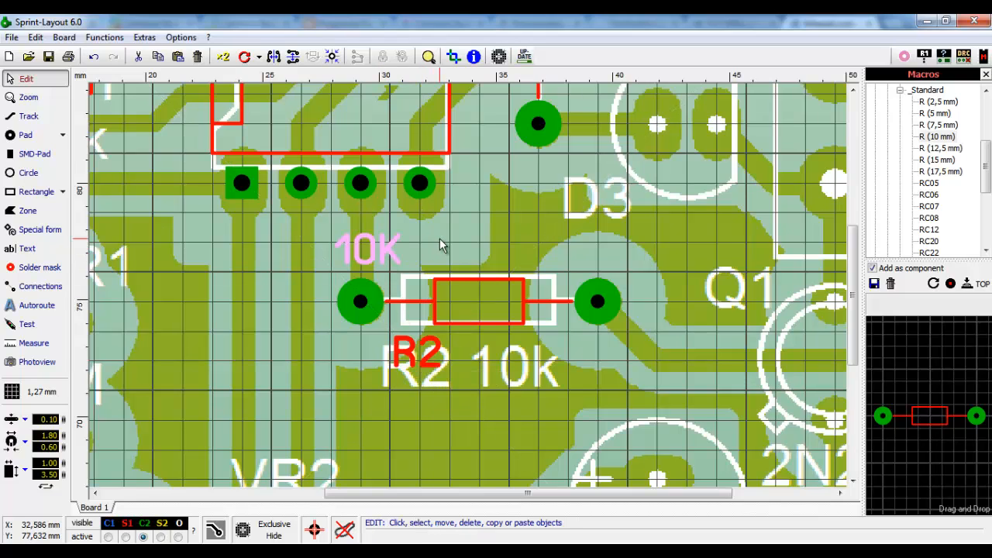
click(439, 237)
drag(395, 252, 520, 363)
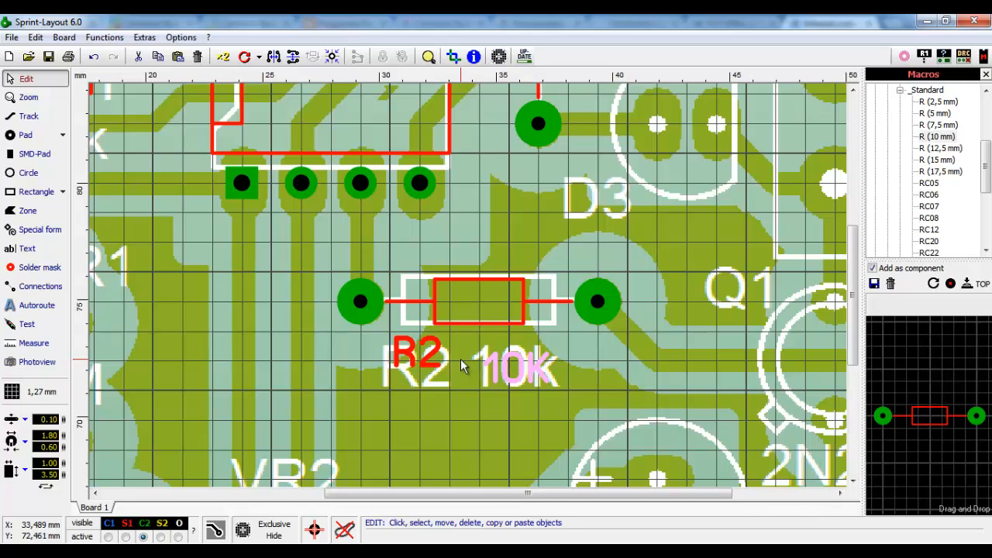
- Nudge the R2 label down one grid step and check both labels' alignment
click(461, 359)
drag(434, 350, 434, 379)
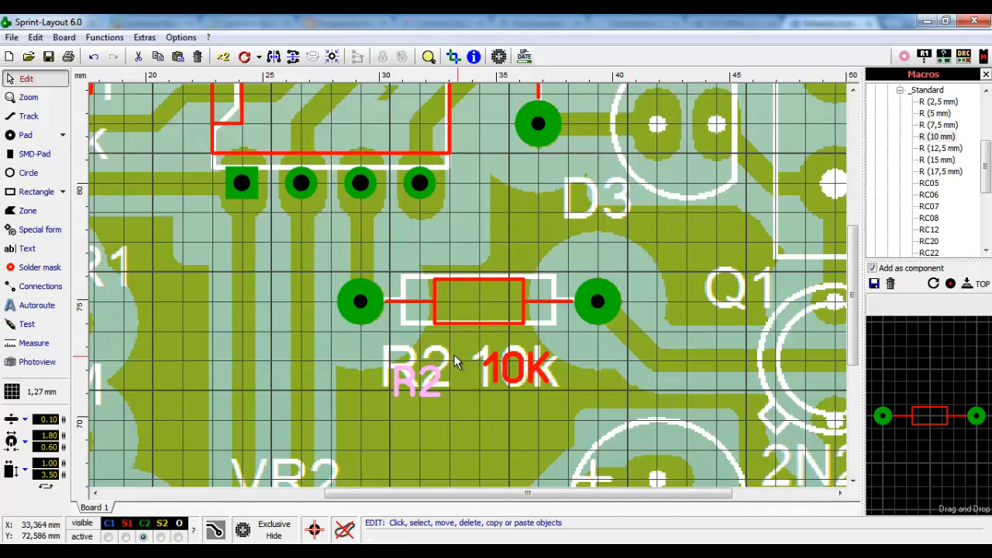
click(526, 375)
click(523, 377)
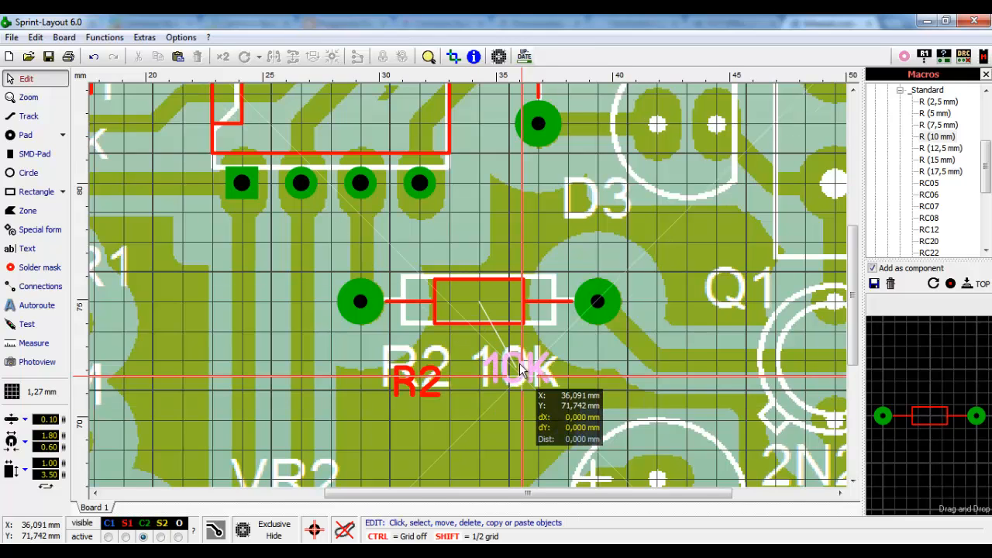
drag(577, 345, 368, 409)
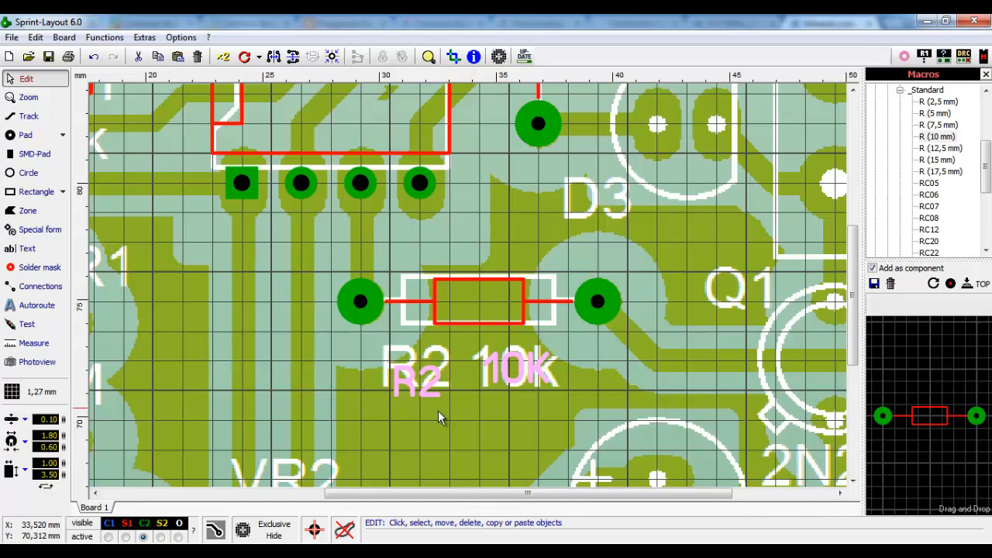
click(473, 400)
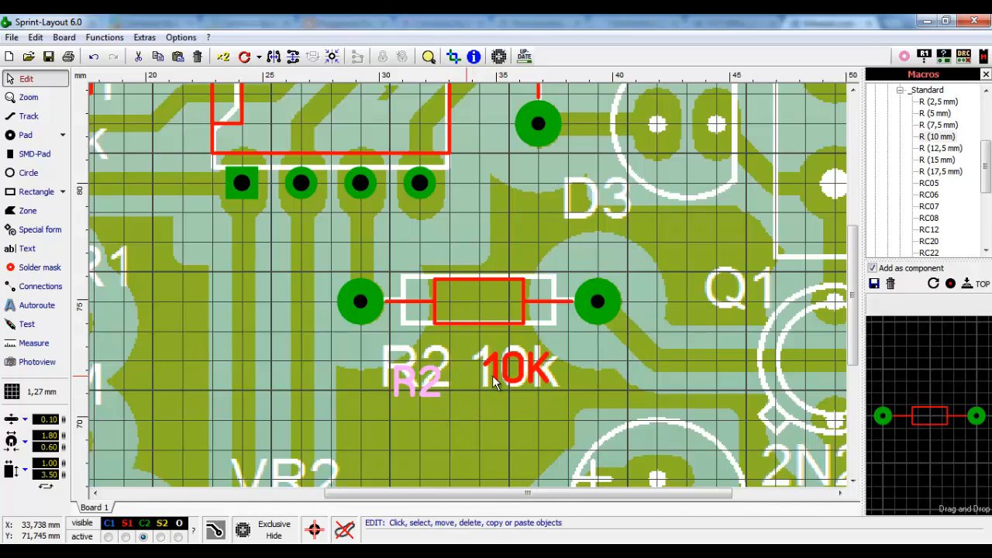
drag(582, 346, 320, 432)
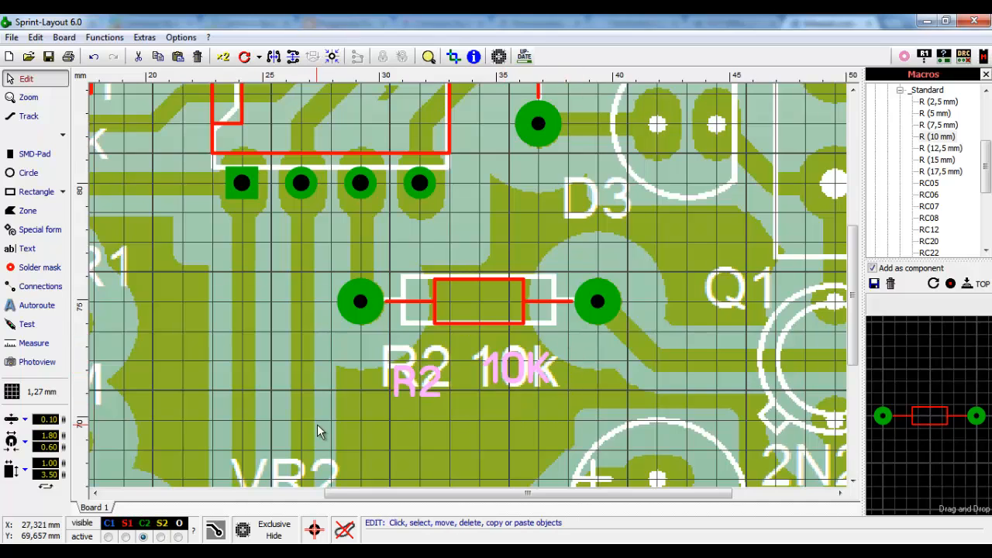
click(473, 414)
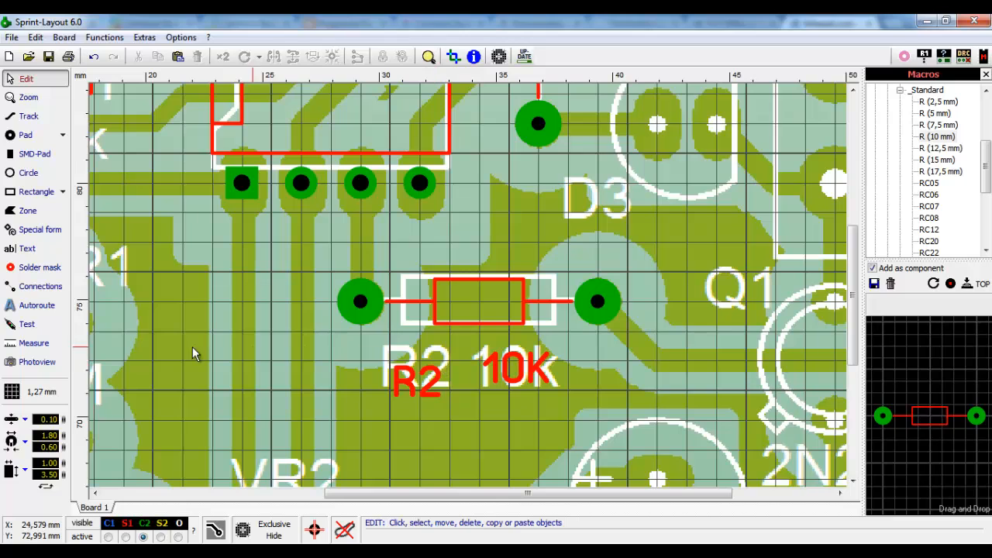
- On a 0,635 mm grid, raise R2 level with 10K, then restore 1,27 mm grid
click(31, 391)
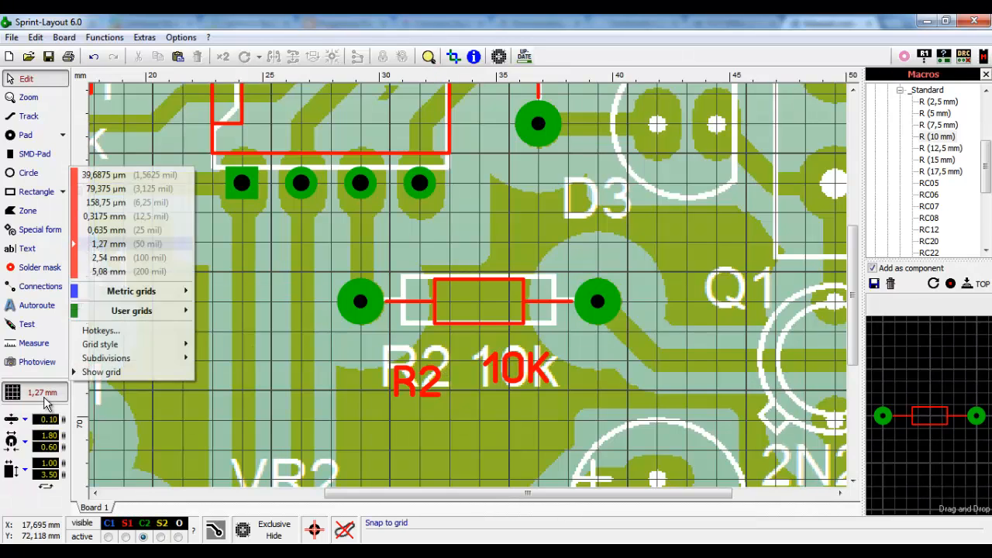
click(124, 231)
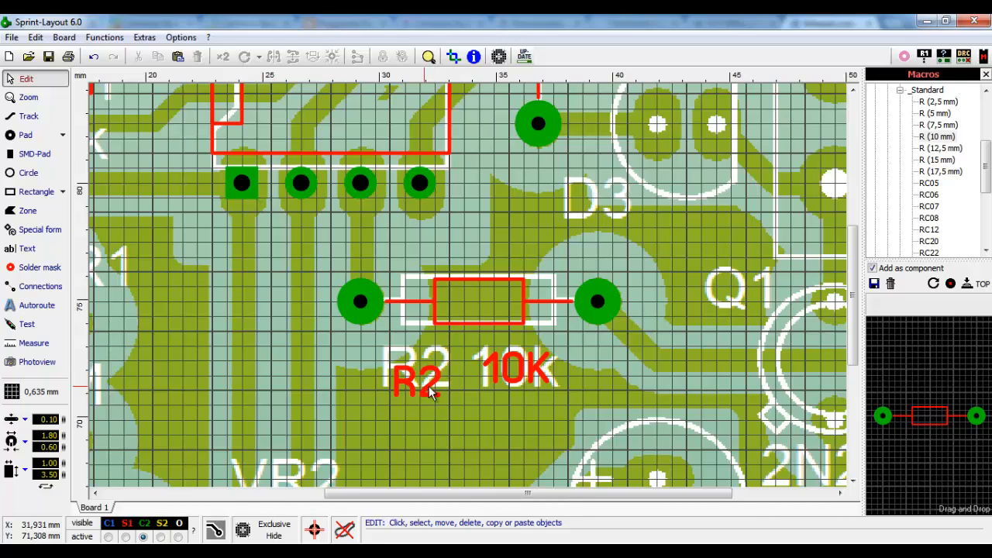
drag(431, 393, 432, 380)
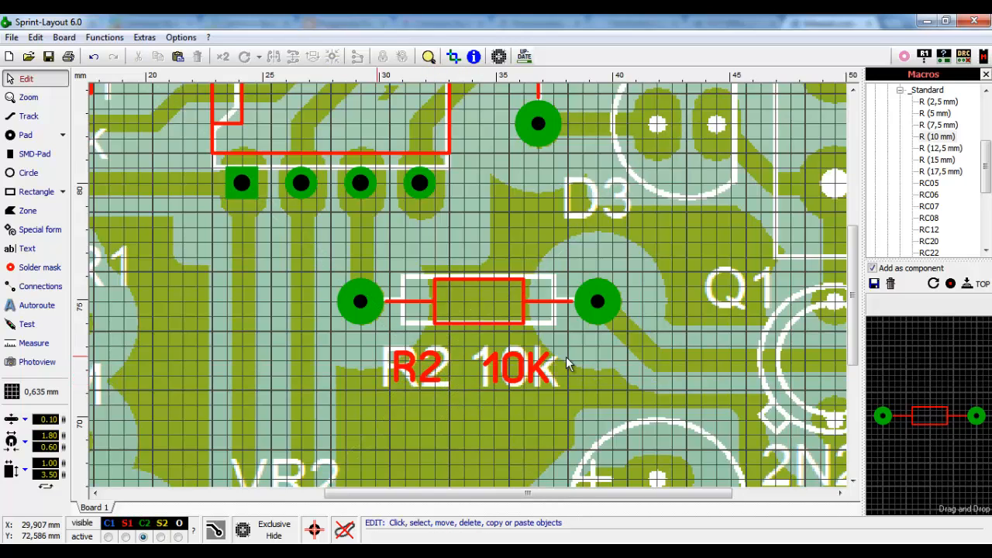
click(35, 392)
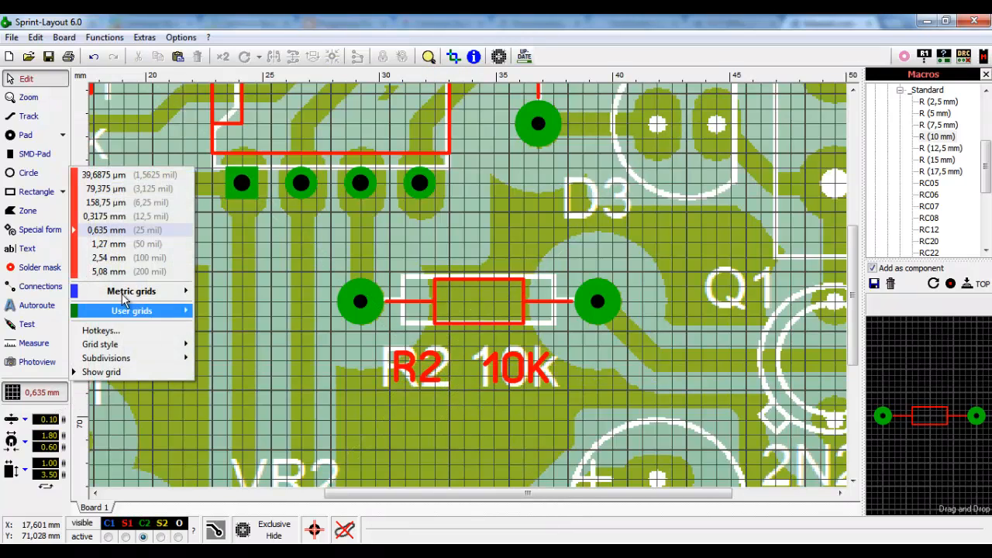
click(143, 243)
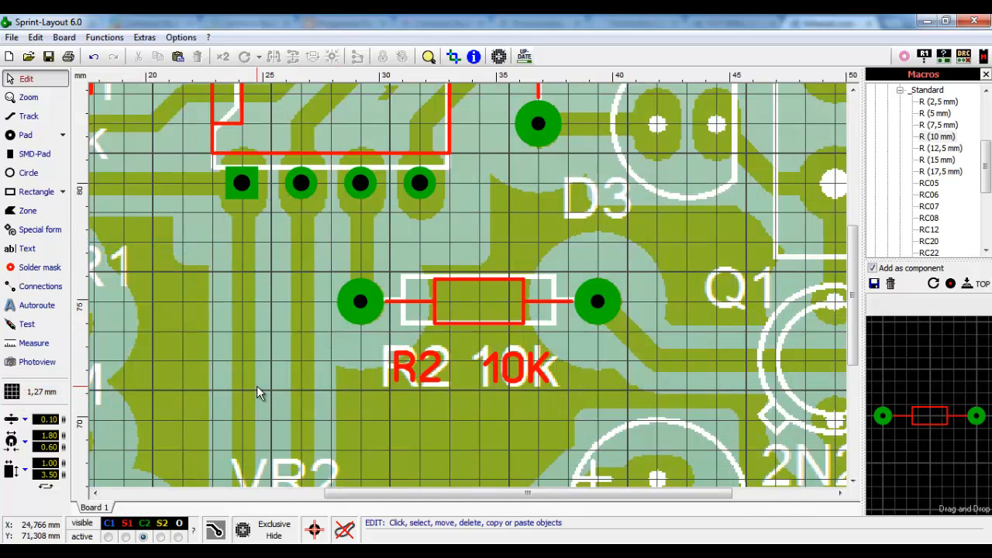
scroll(470, 263, down, 3)
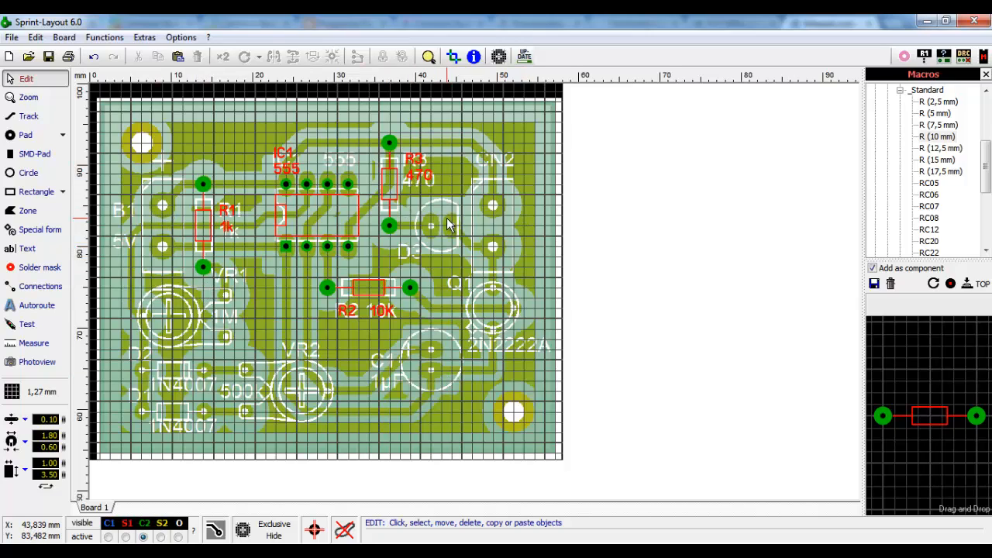
- Collapse the resistor footprints and expand the through-hole diode footprints in the macro library
scroll(454, 227, up, 3)
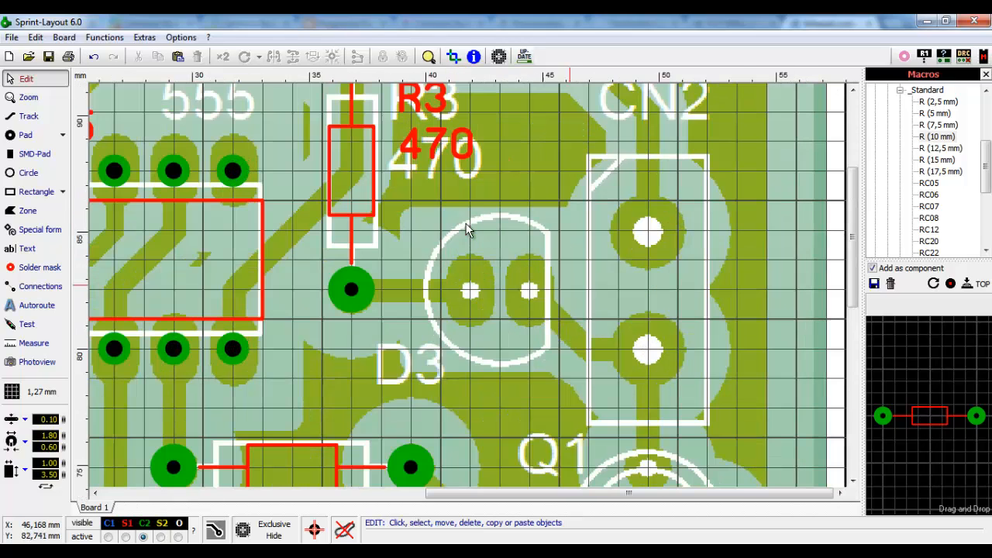
scroll(616, 300, up, 1)
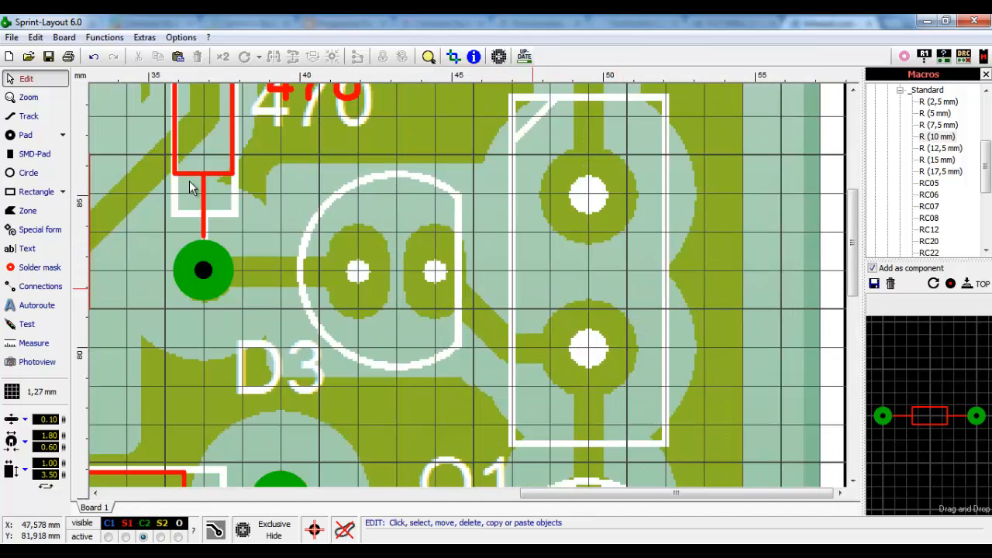
click(900, 90)
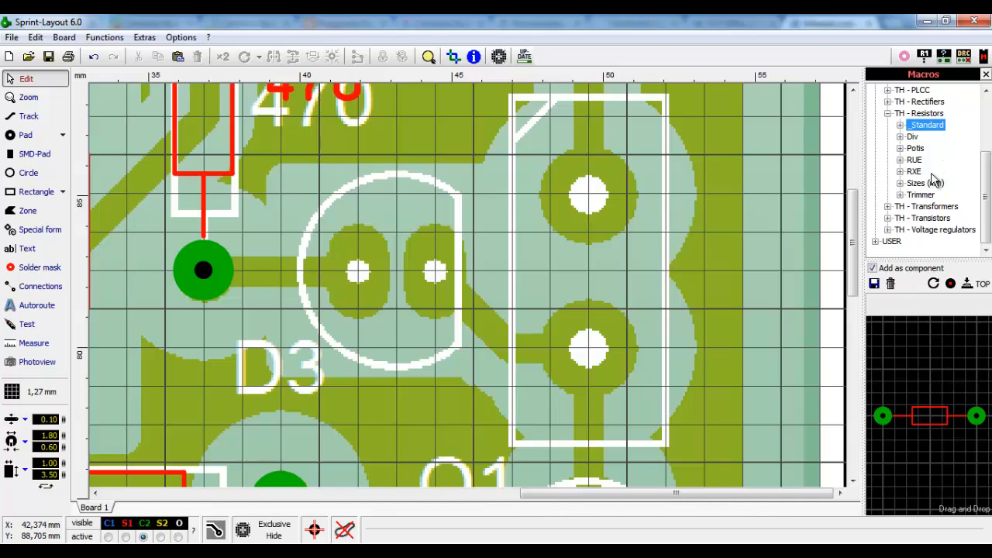
click(887, 113)
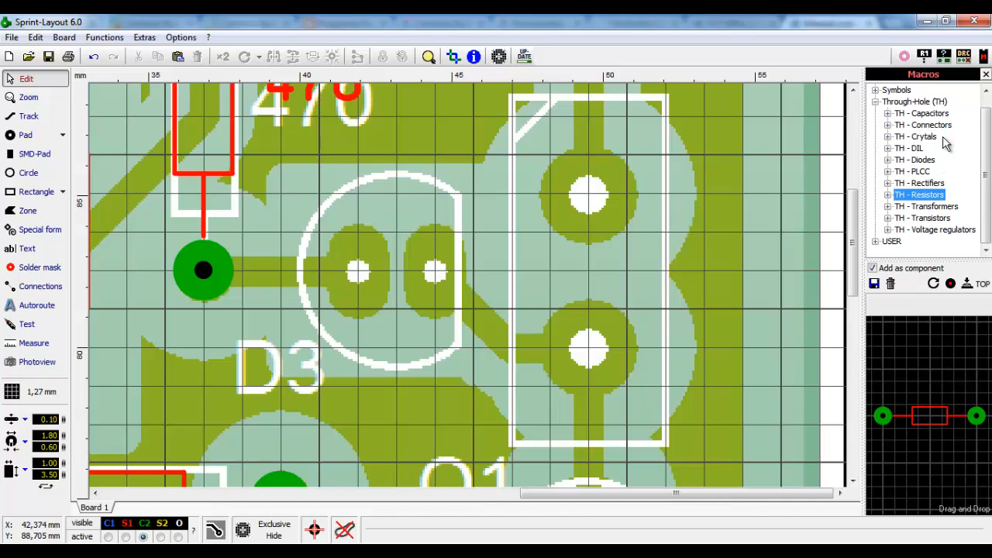
click(887, 159)
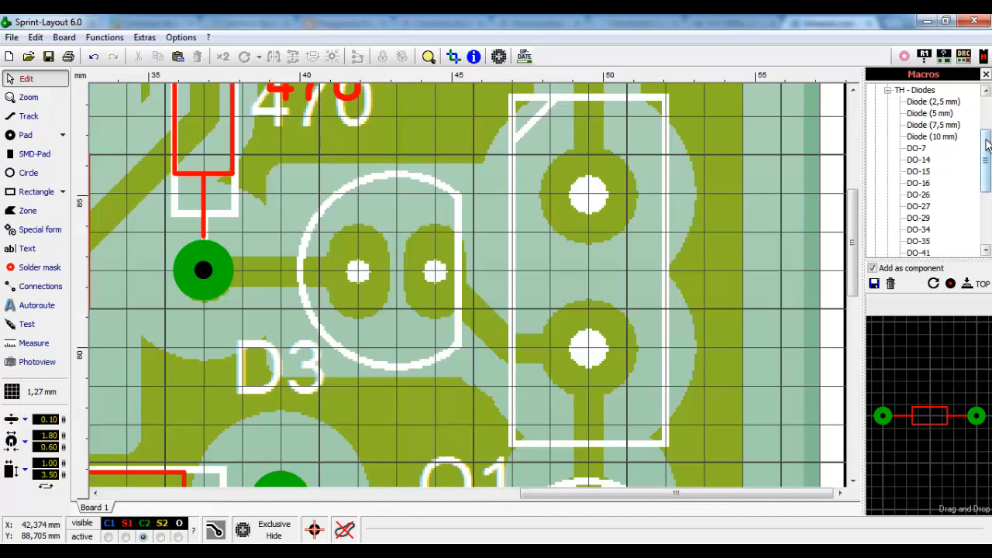
scroll(986, 179, down, 2)
scroll(987, 179, down, 1)
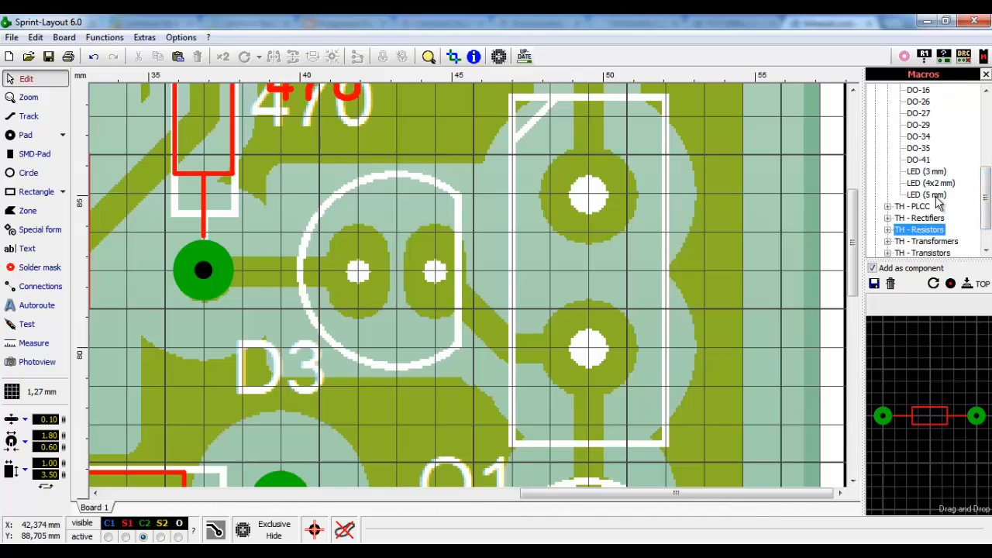
- Try LED (3 mm) and LED (4x2 mm) over D3, then choose LED (5 mm)
drag(927, 171, 373, 269)
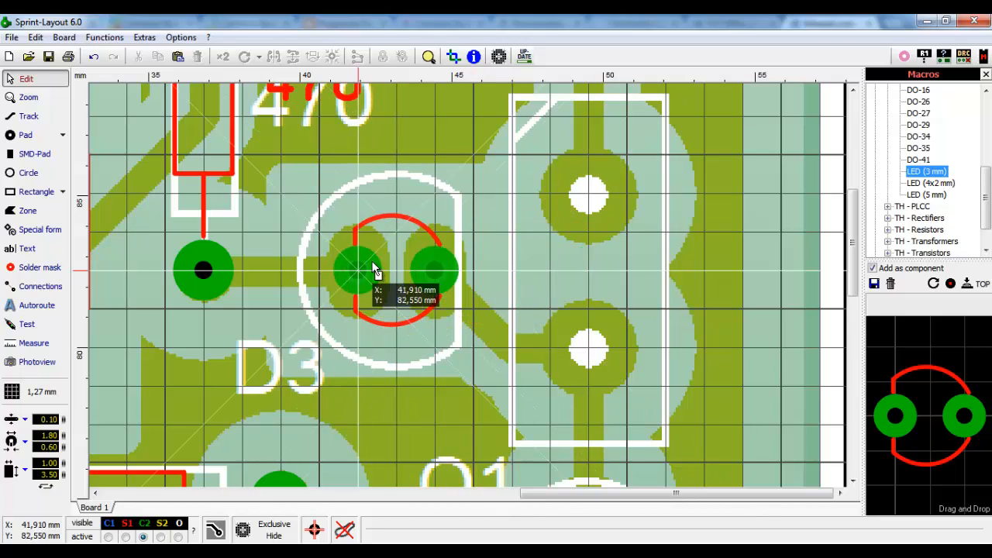
drag(374, 269, 955, 411)
click(940, 183)
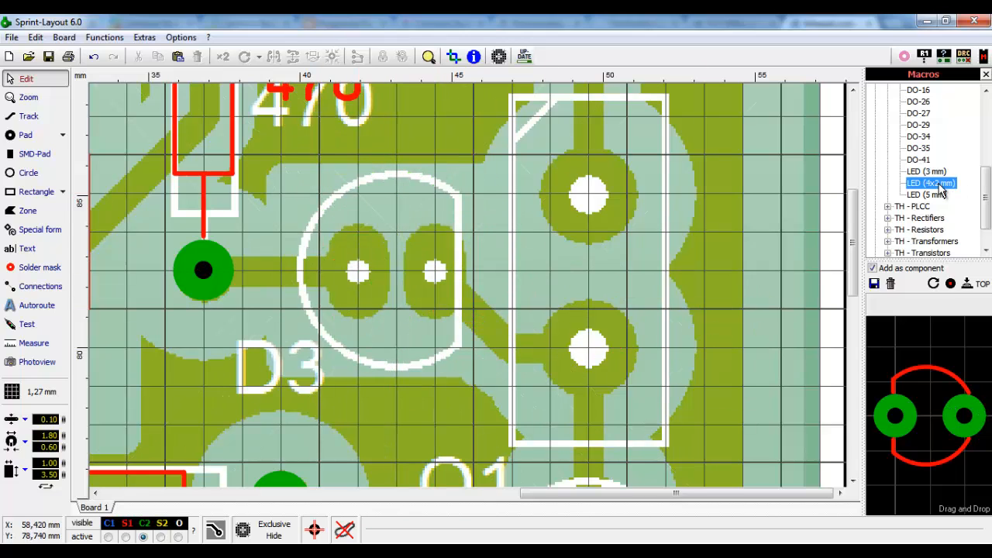
drag(906, 192, 361, 277)
click(929, 195)
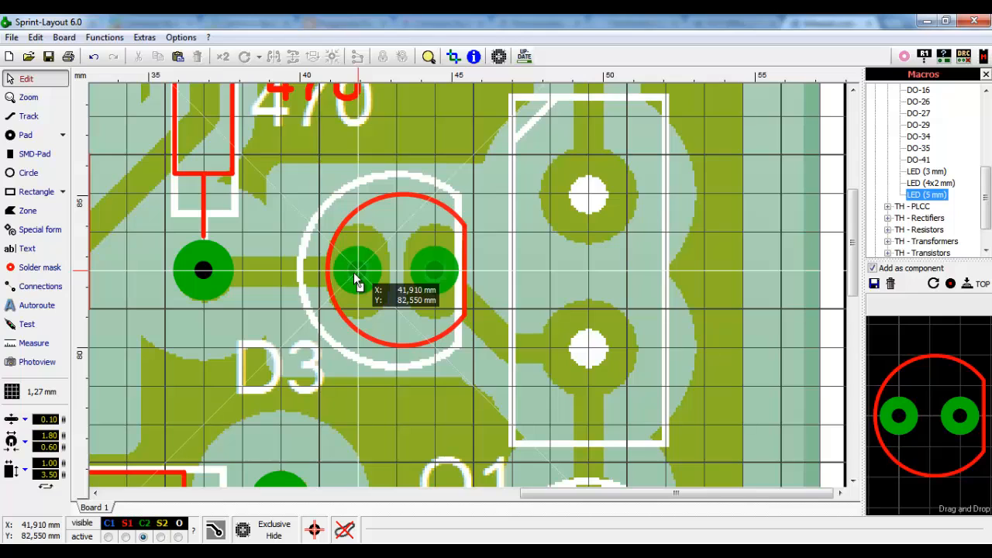
- Give the LED footprint the component ID D3
double_click(357, 281)
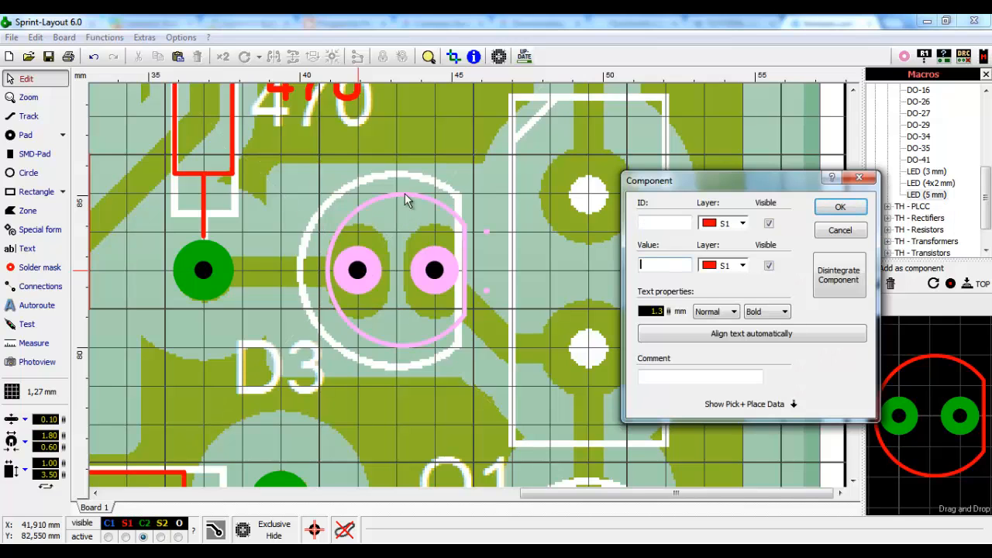
click(660, 223)
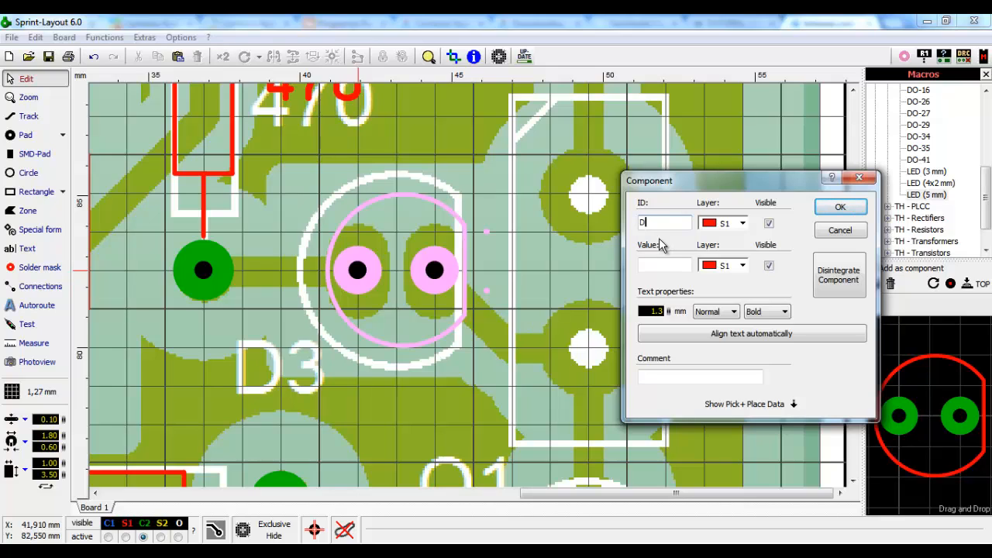
text(D3)
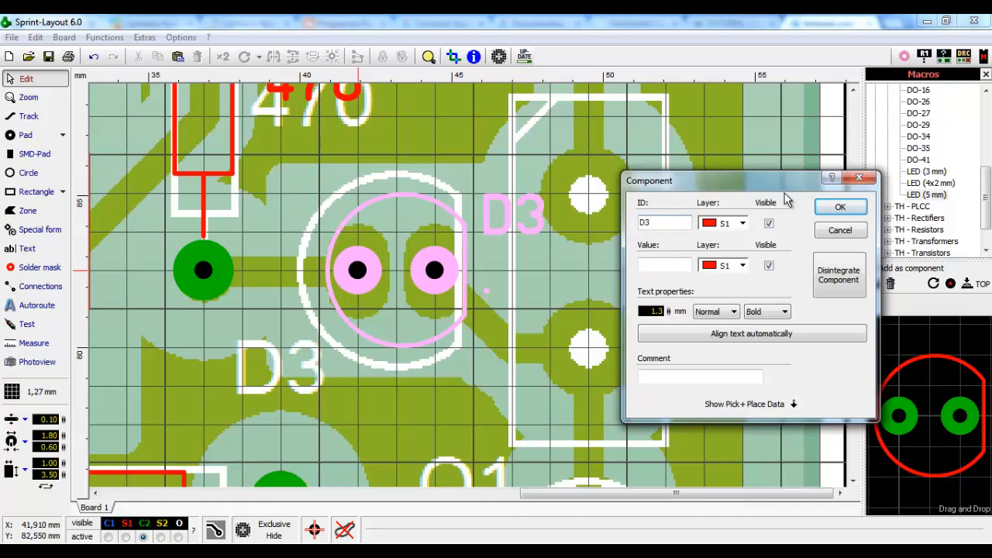
click(841, 209)
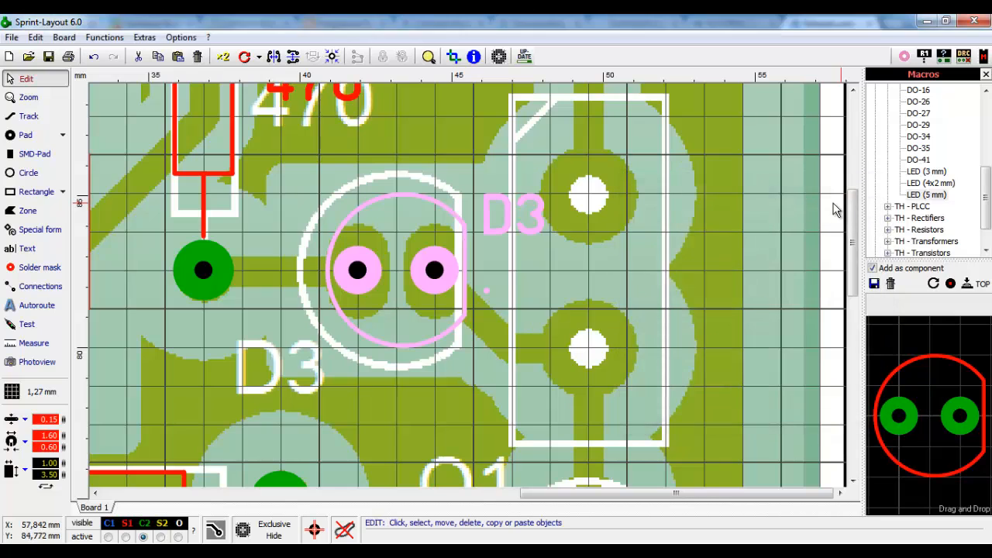
- Drag the D3 label onto the scanned D3 text beside the LED
click(482, 248)
drag(509, 234, 278, 388)
click(291, 283)
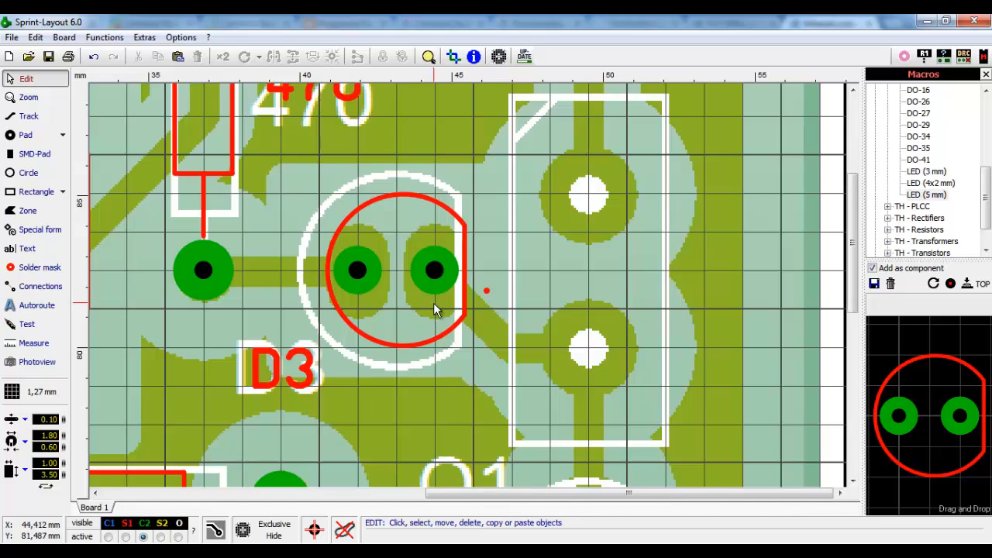
scroll(433, 302, down, 1)
scroll(528, 302, down, 1)
scroll(527, 304, down, 1)
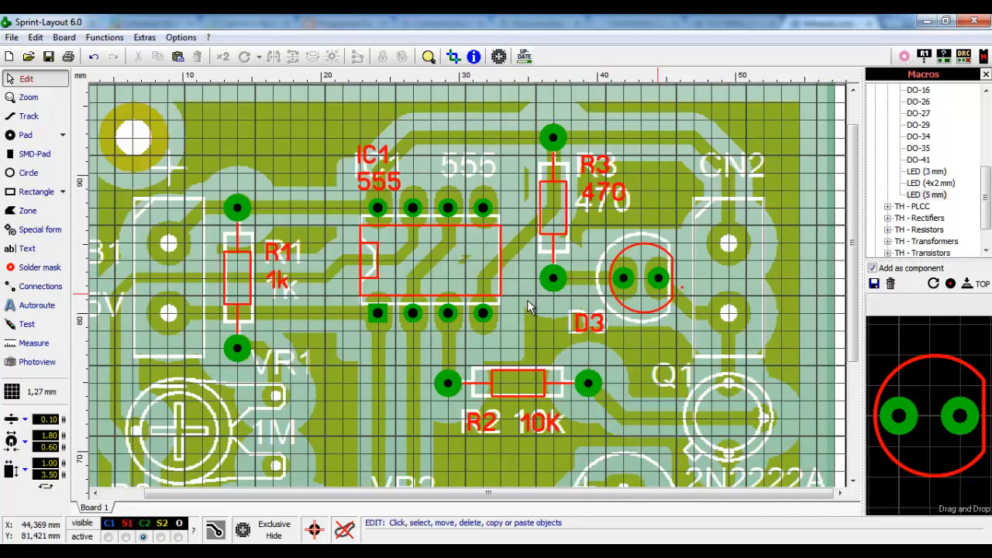
scroll(528, 305, down, 1)
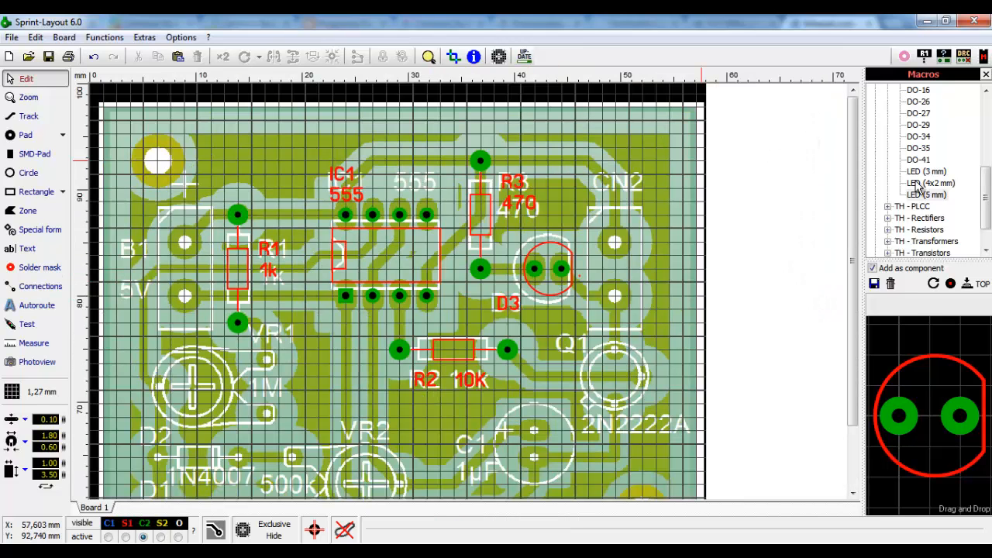
drag(855, 238, 838, 298)
- Show the TH - Capacitors > _Standard footprints, scrolled to the RAD radial types
scroll(563, 400, up, 3)
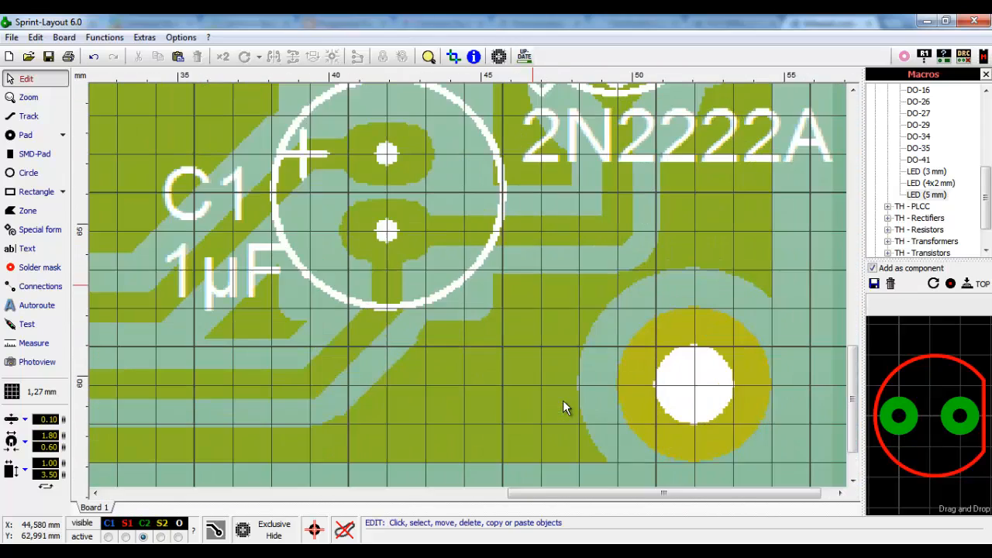
scroll(413, 180, down, 2)
scroll(573, 259, up, 1)
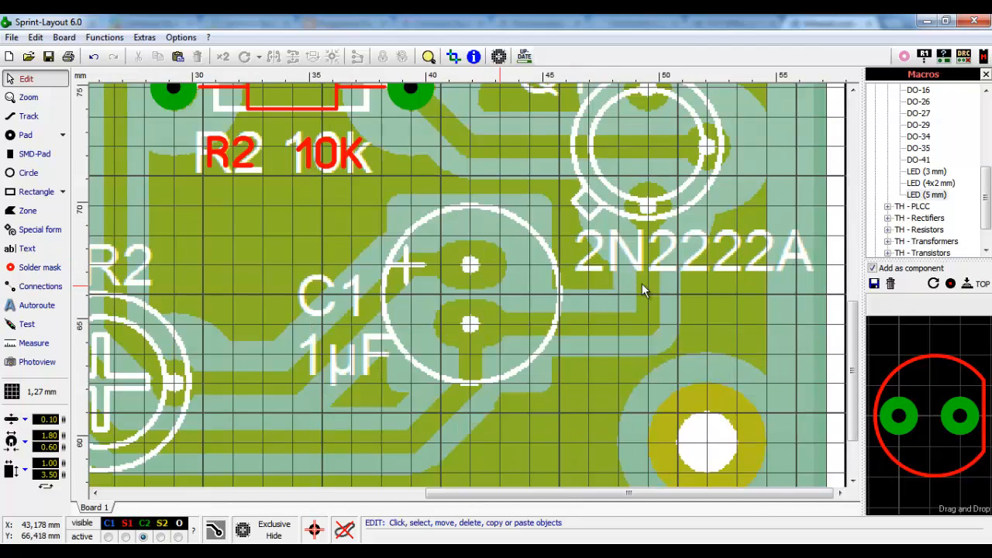
scroll(988, 229, up, 5)
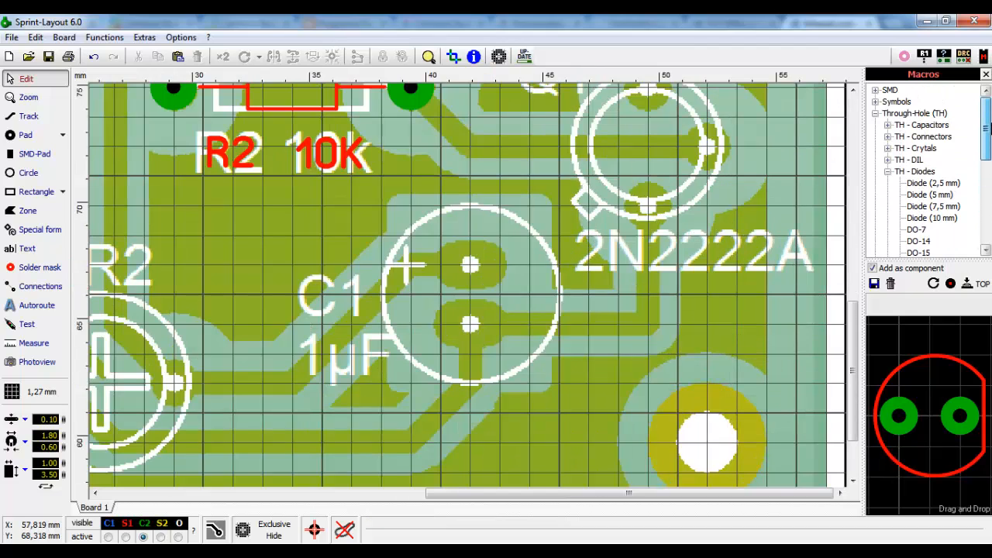
click(887, 171)
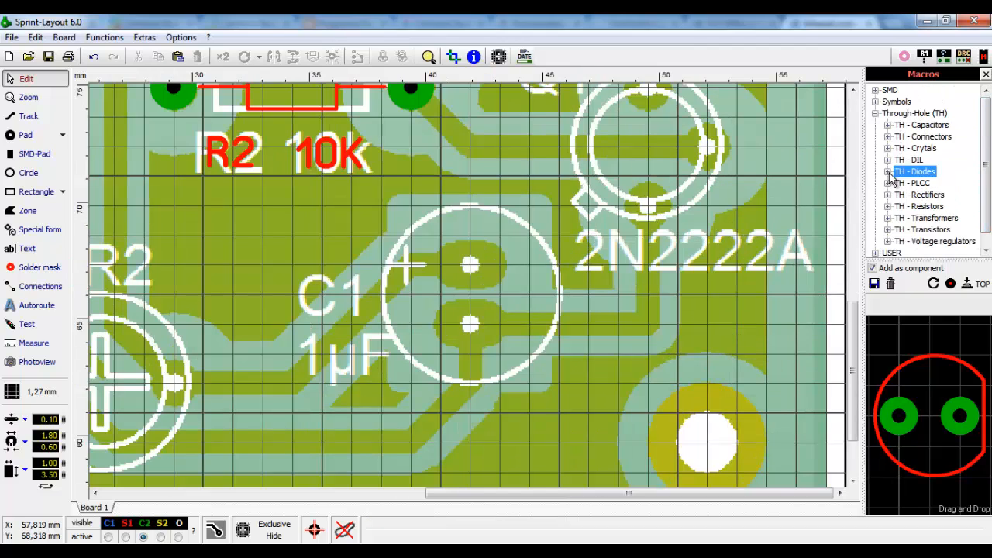
click(888, 125)
click(899, 102)
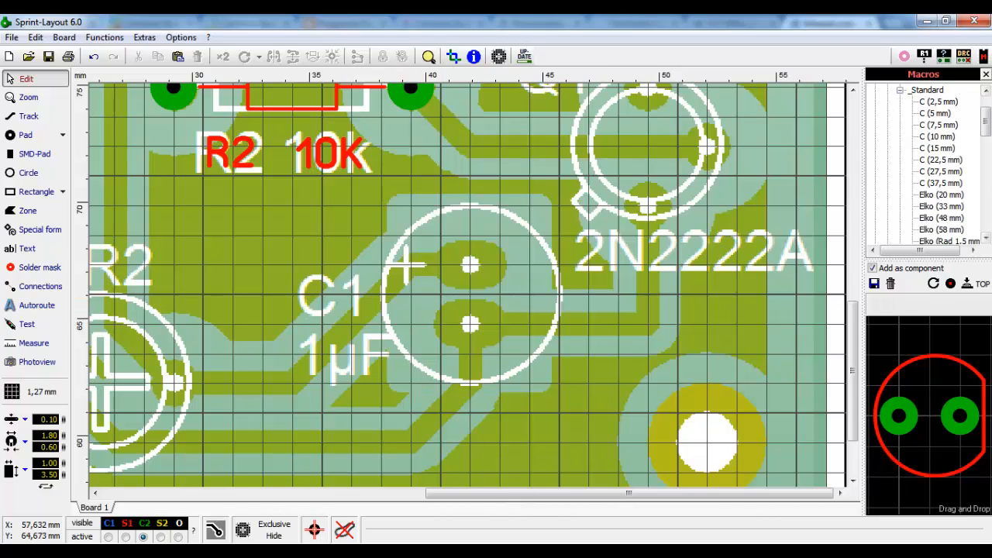
drag(988, 126, 987, 158)
- Trial RAD-248, then RAD-315 rotated with vertical pads, over the scanned C1, discarding both
click(945, 171)
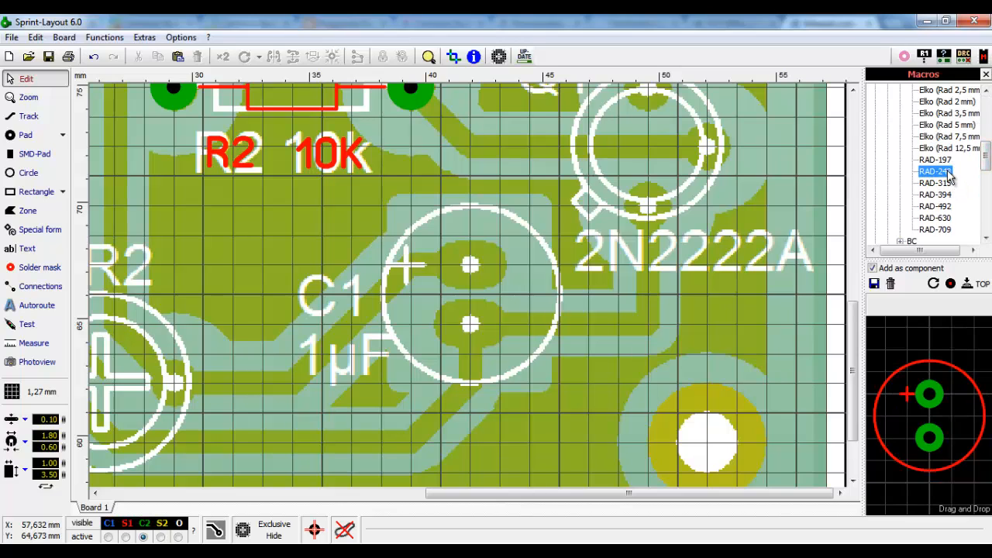
drag(930, 415, 957, 372)
click(943, 186)
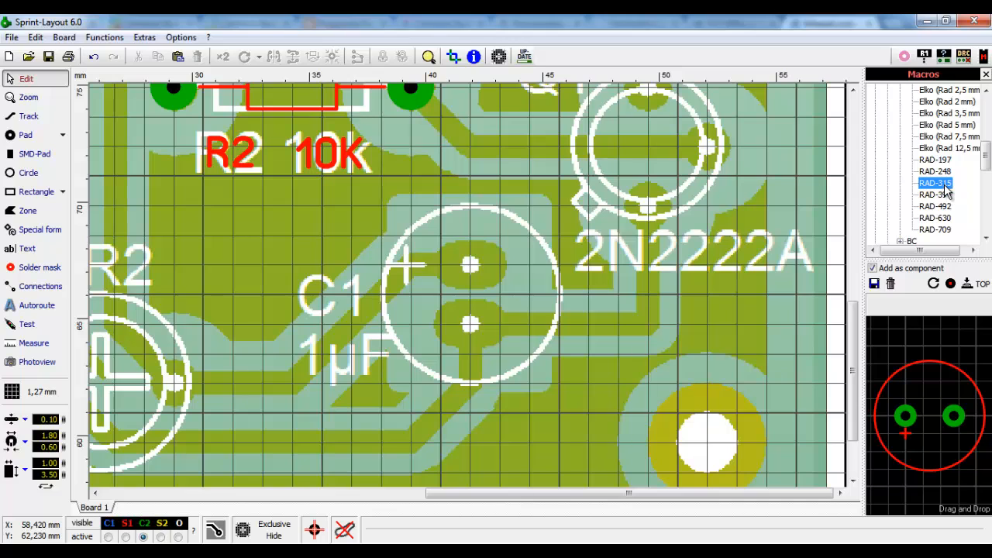
click(932, 284)
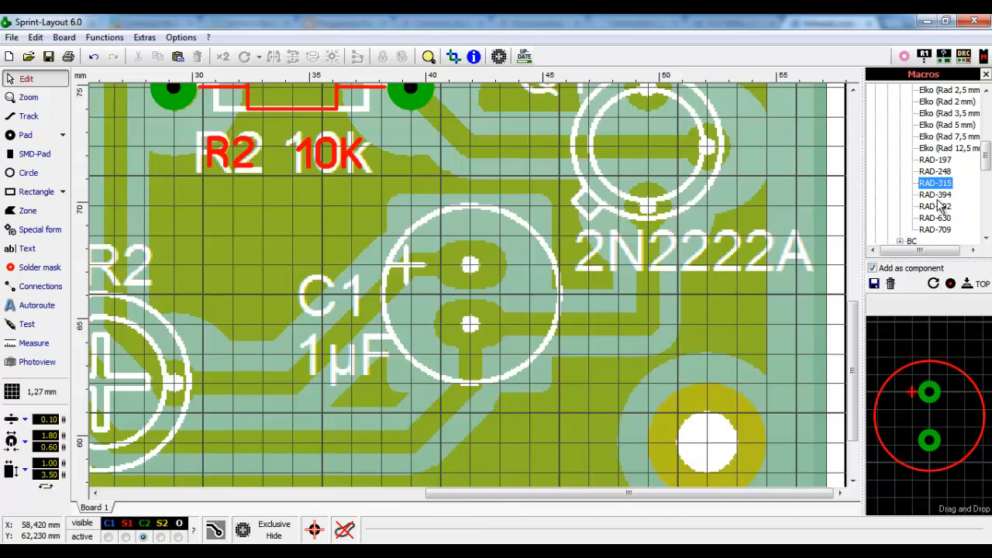
drag(937, 186, 978, 374)
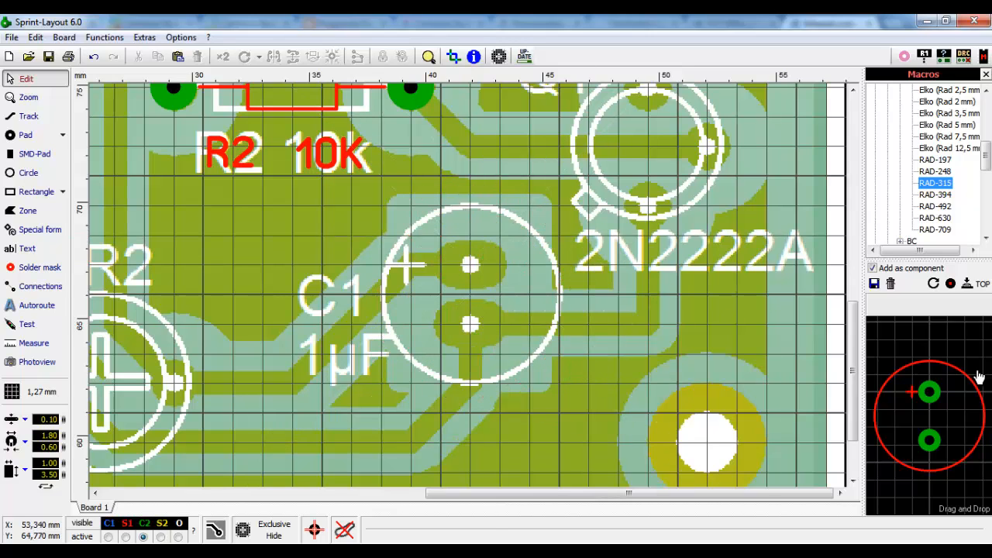
click(944, 173)
- Place RAD-248 over the scanned C1 with ID C1 and value 1uF
drag(946, 179, 470, 265)
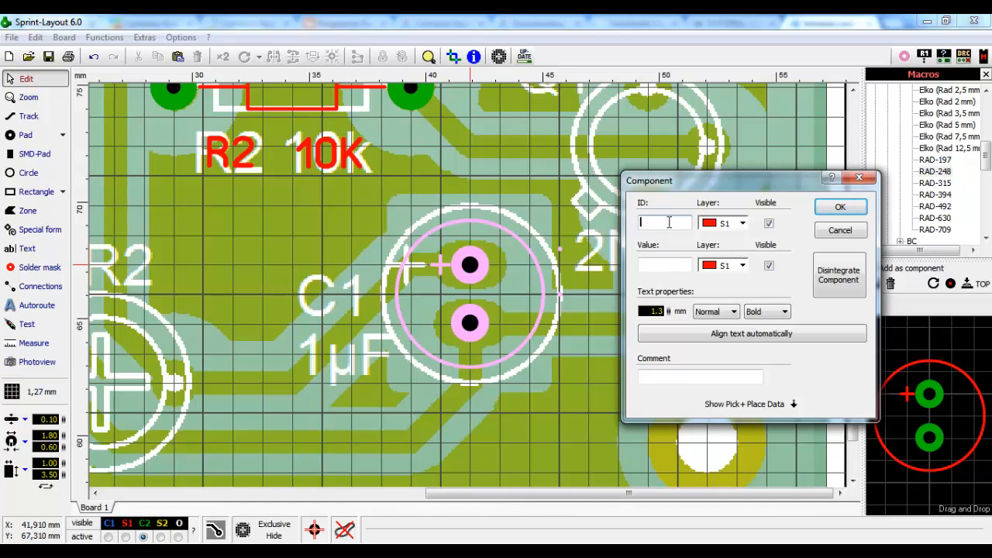
text(1)
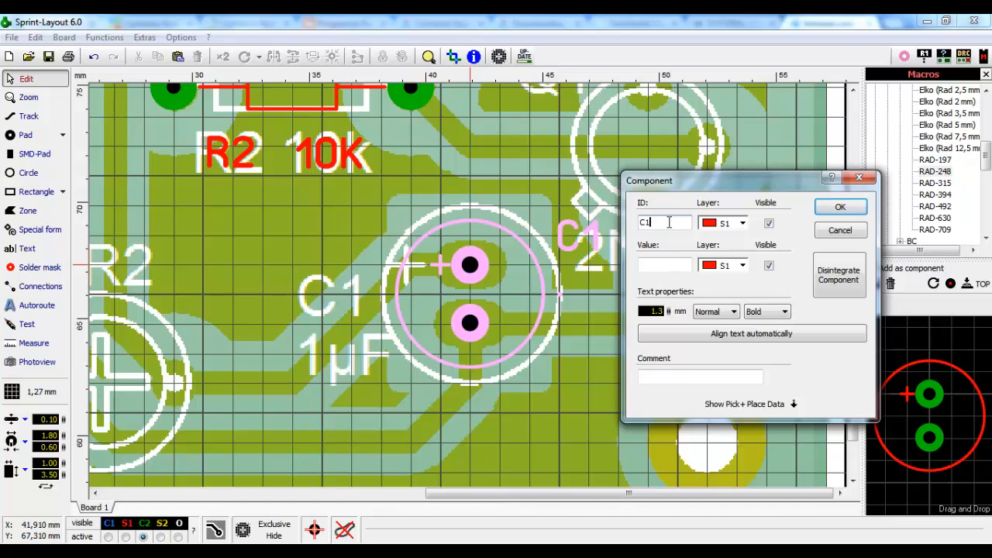
click(672, 264)
text(1u)
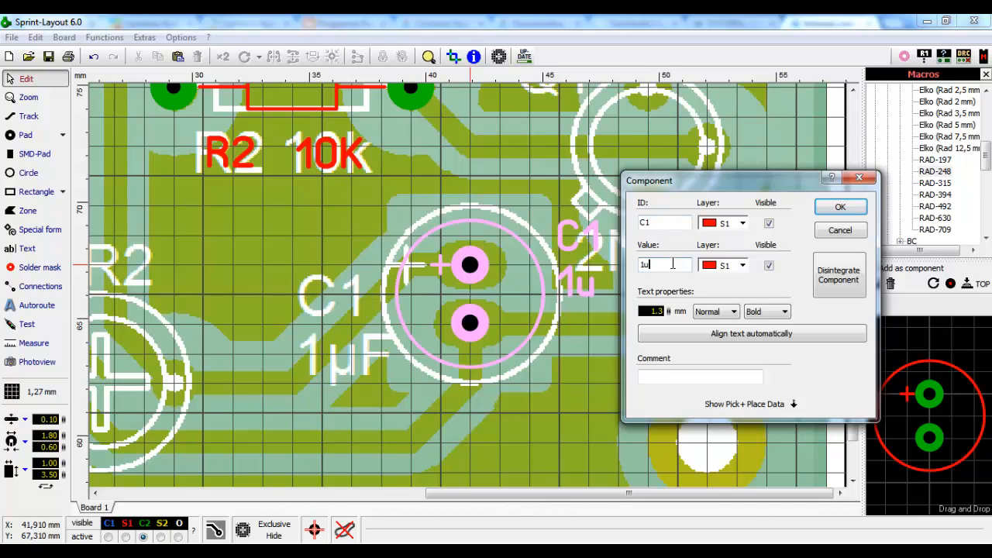
text(F)
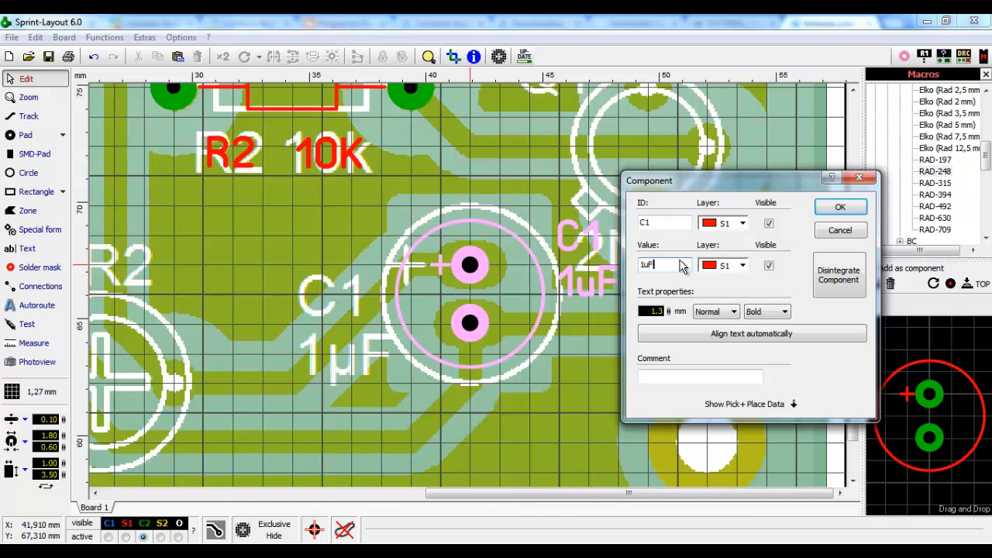
click(840, 207)
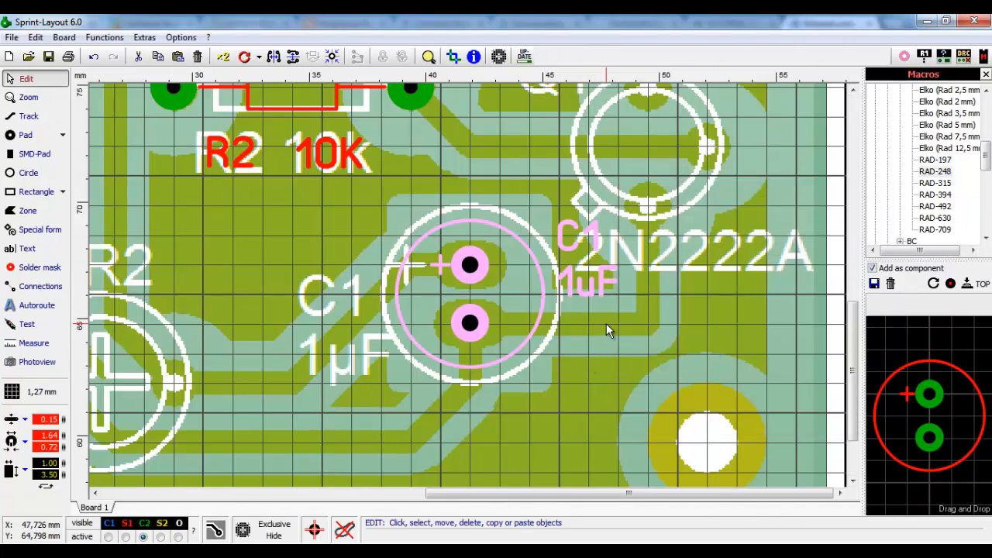
- Drag the C1 and 1uF labels onto the scanned C1 and 1µF text
click(606, 323)
drag(598, 245, 354, 305)
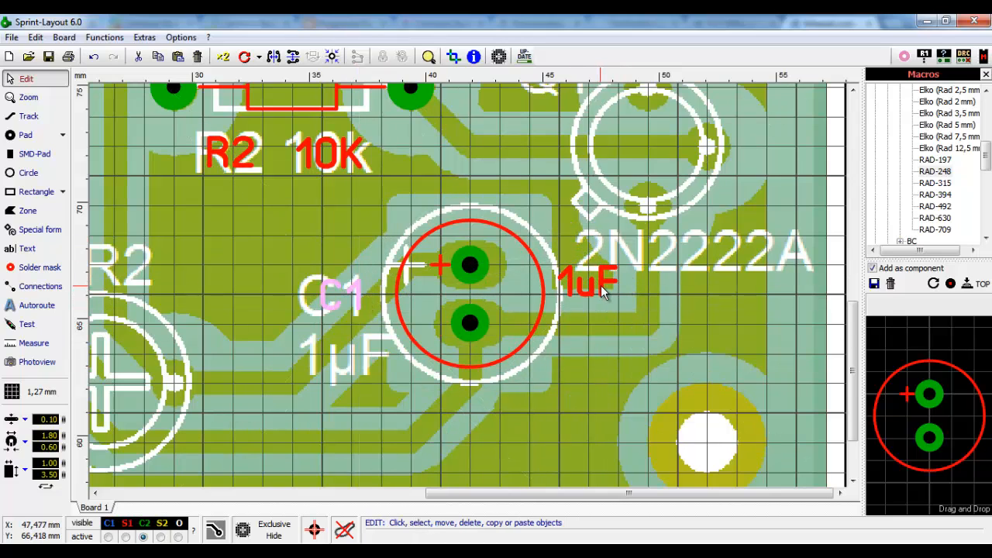
drag(602, 286, 355, 368)
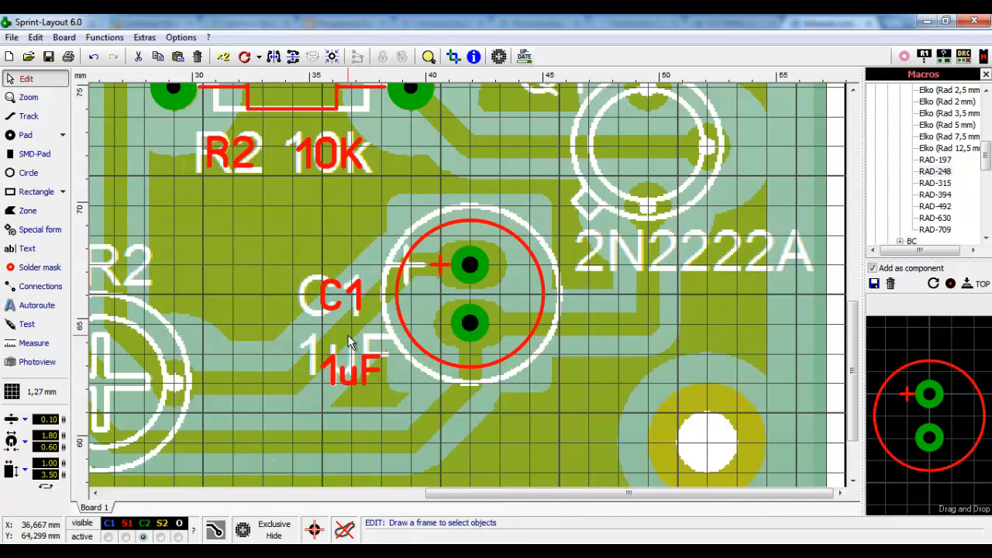
scroll(357, 364, up, 2)
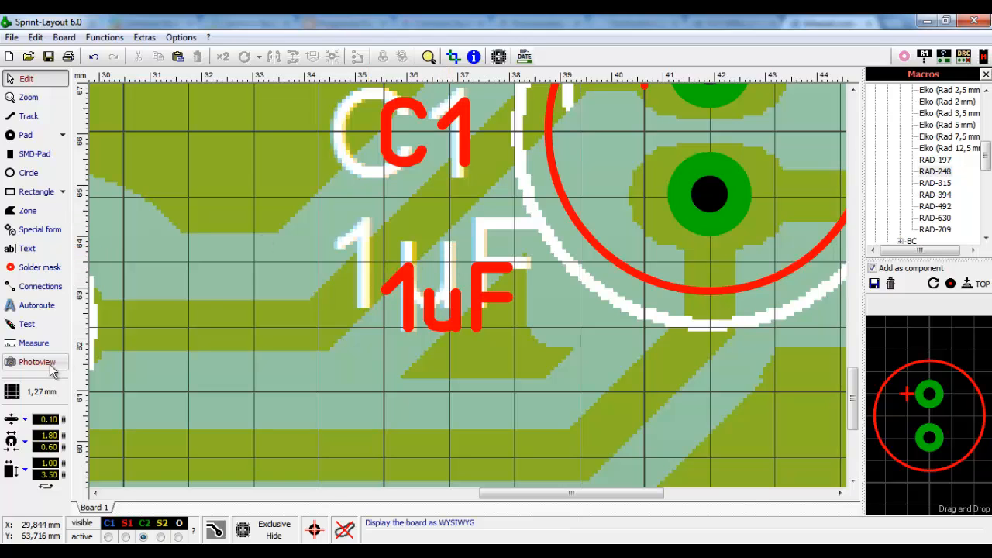
- Nudge the 1uF label up on a 0,635 mm grid, then restore the 1,27 mm grid
click(52, 395)
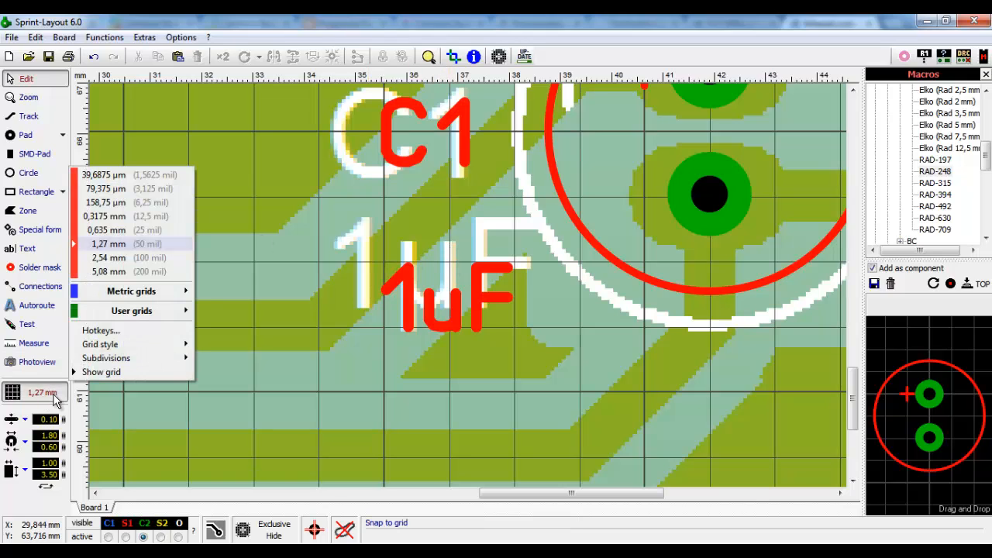
click(105, 230)
drag(451, 324, 448, 290)
click(431, 228)
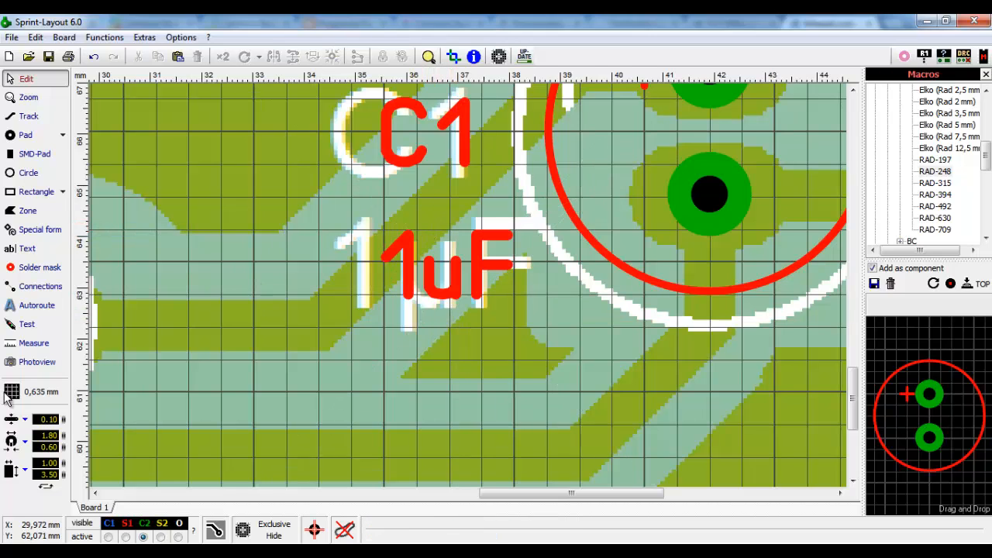
click(47, 393)
click(108, 244)
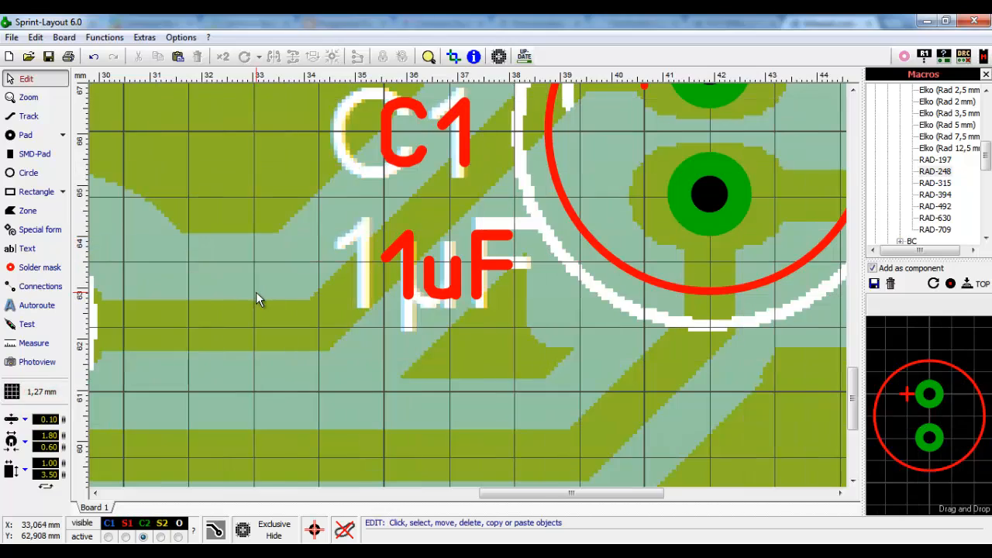
scroll(372, 250, down, 3)
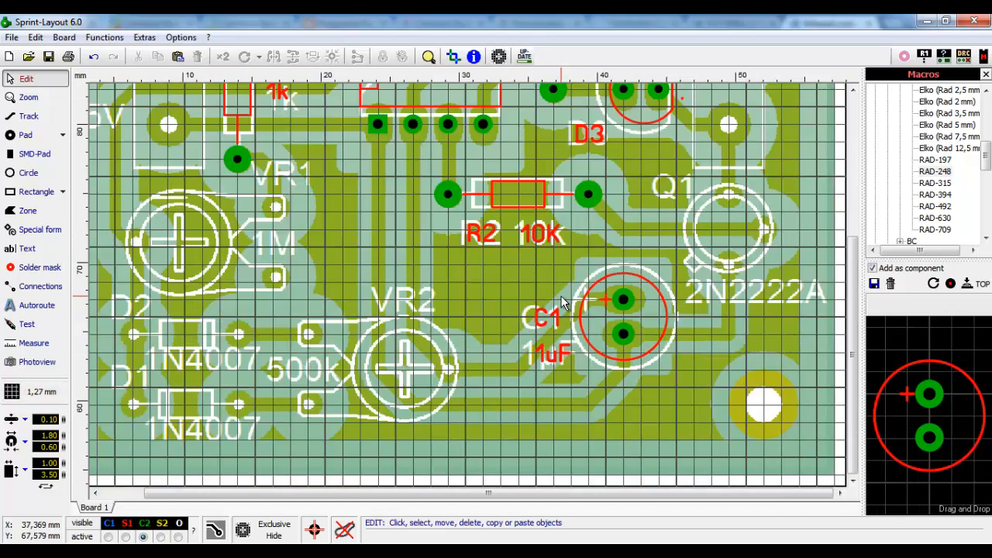
scroll(565, 303, down, 2)
scroll(560, 296, up, 1)
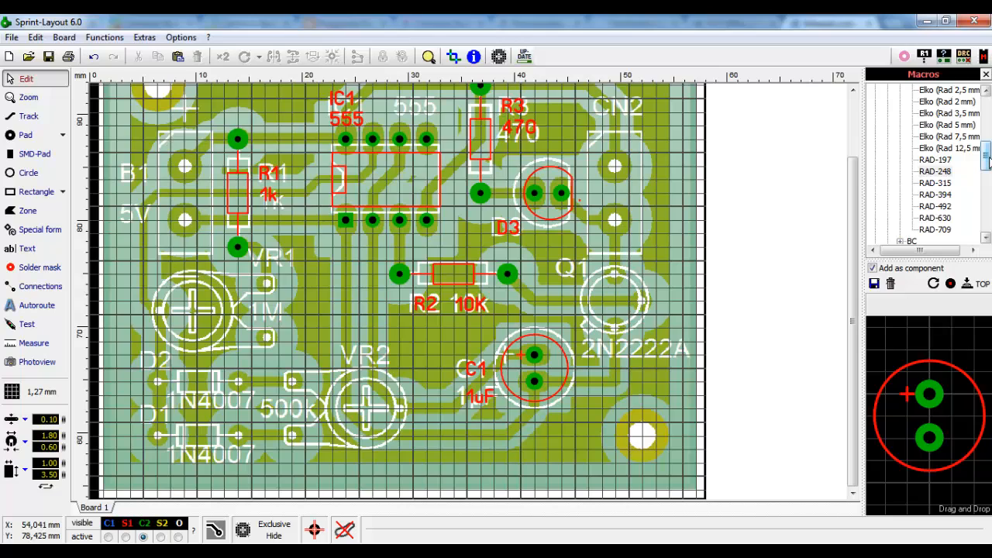
- Collapse the capacitor footprints and expand the TH - Diodes group
drag(987, 159, 987, 113)
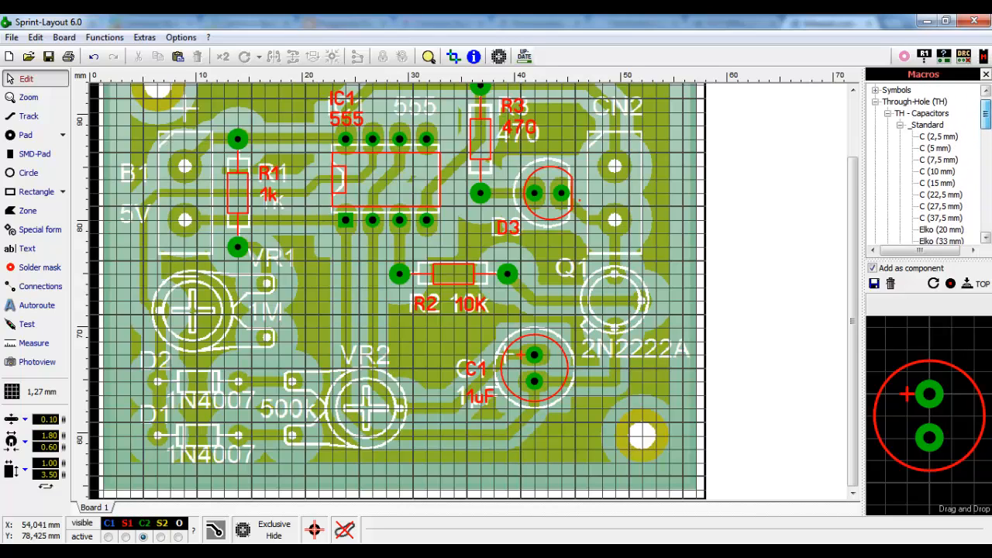
click(901, 126)
click(887, 114)
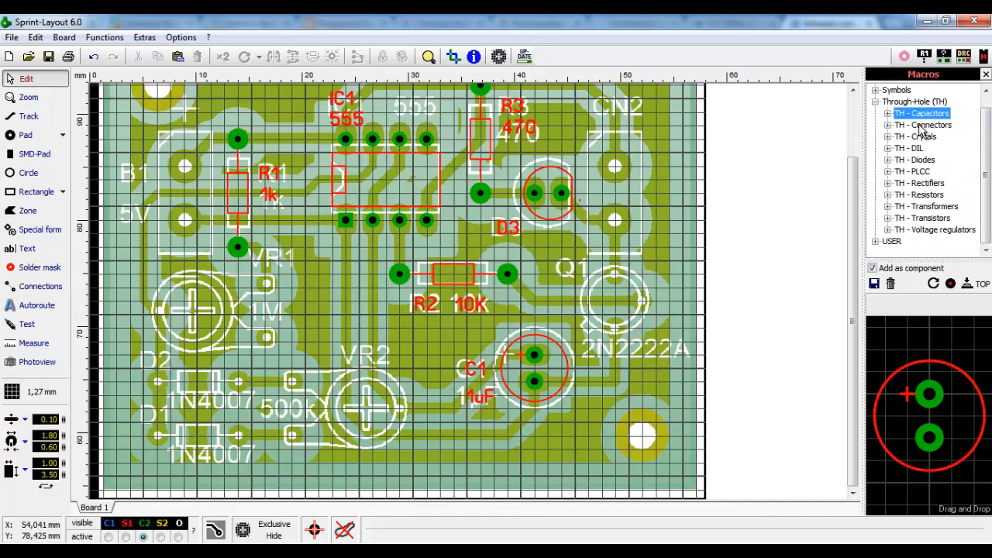
click(923, 160)
click(888, 160)
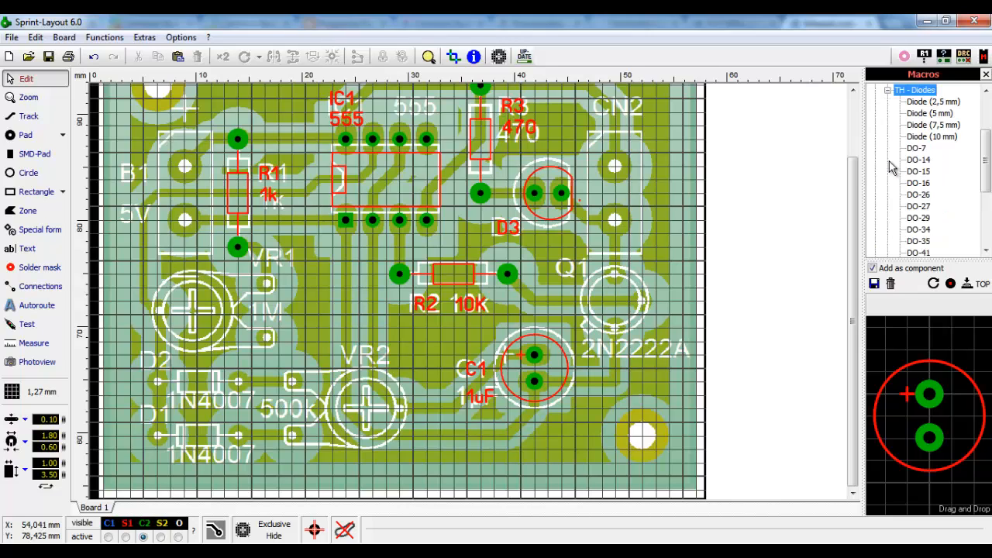
- Trial the 5 mm diode, then place the Diode (7,5 mm) footprint over scanned D1
click(939, 103)
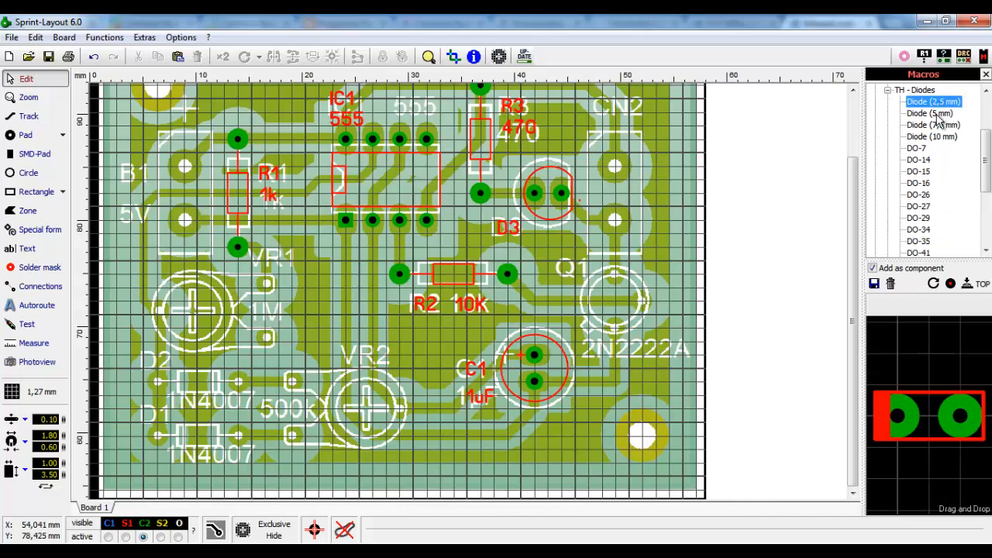
click(937, 113)
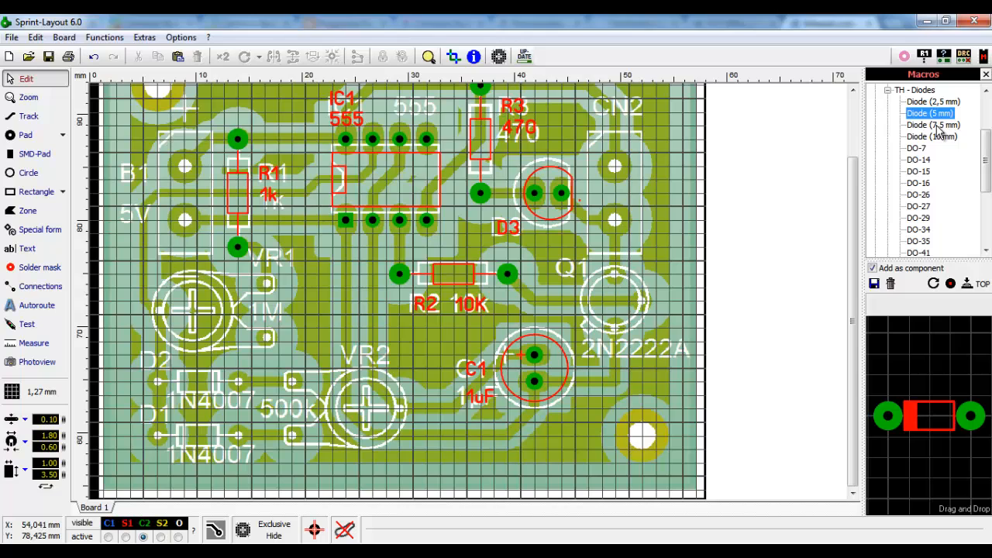
drag(934, 114, 180, 395)
click(935, 125)
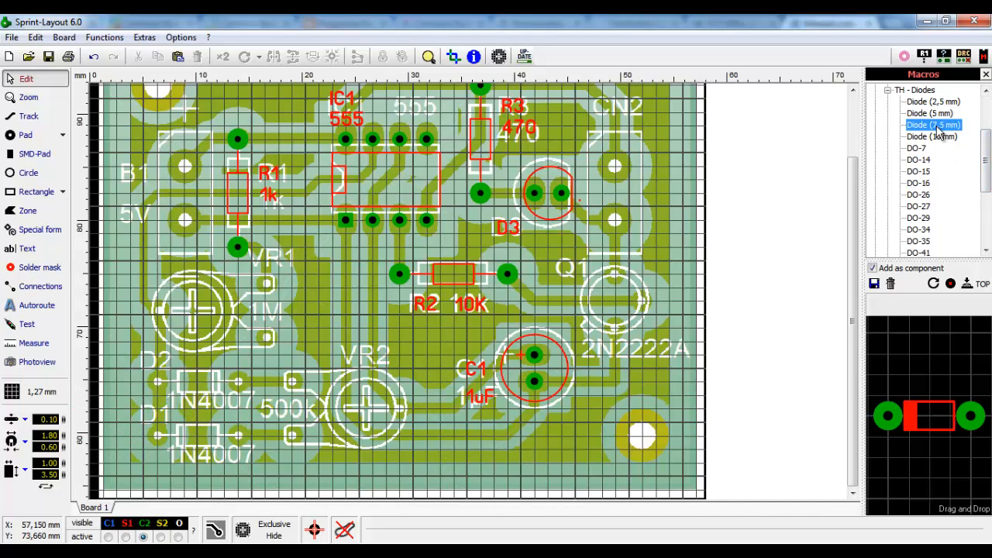
drag(934, 372, 159, 441)
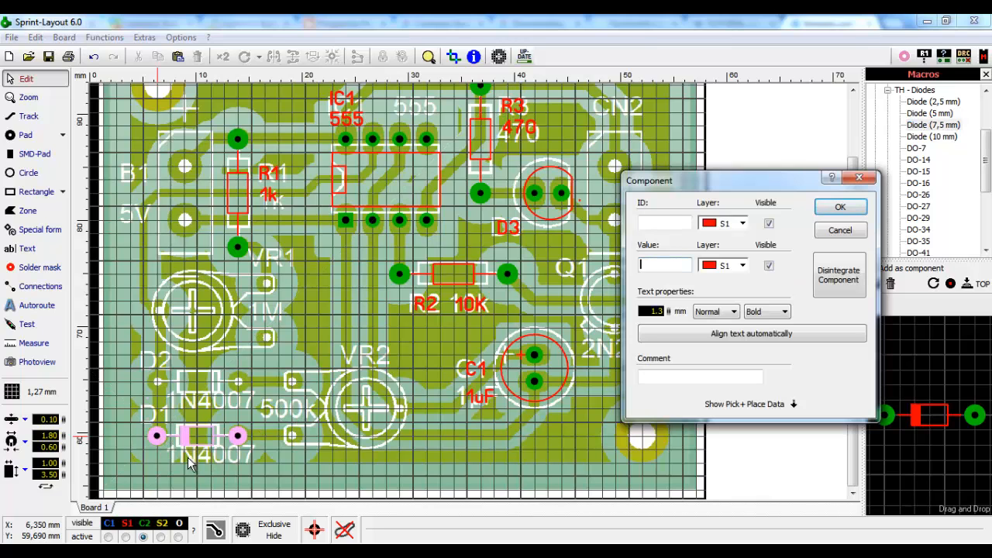
- Set the diode's ID to D1 and value to 1N4007, then zoom in on it
click(652, 223)
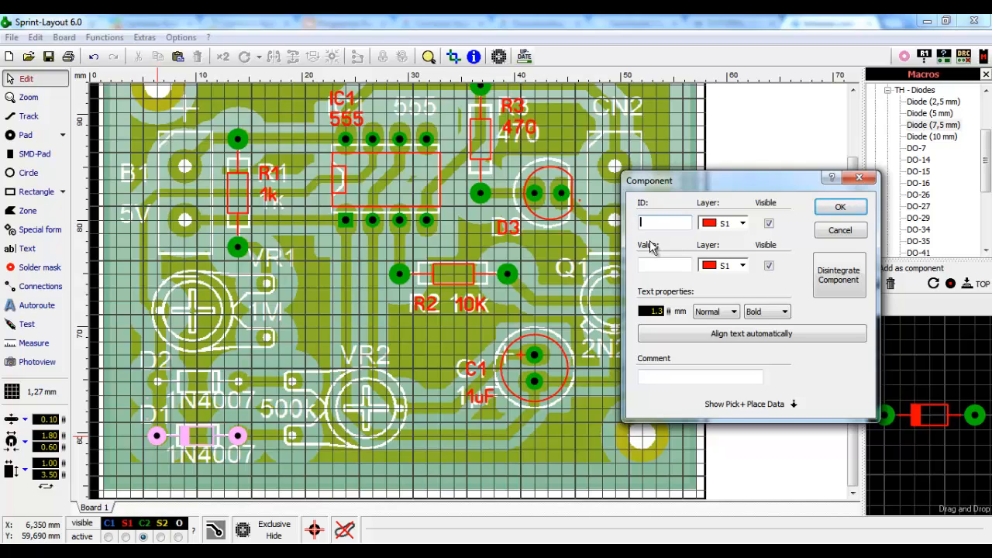
text(D1)
click(677, 264)
text(1N)
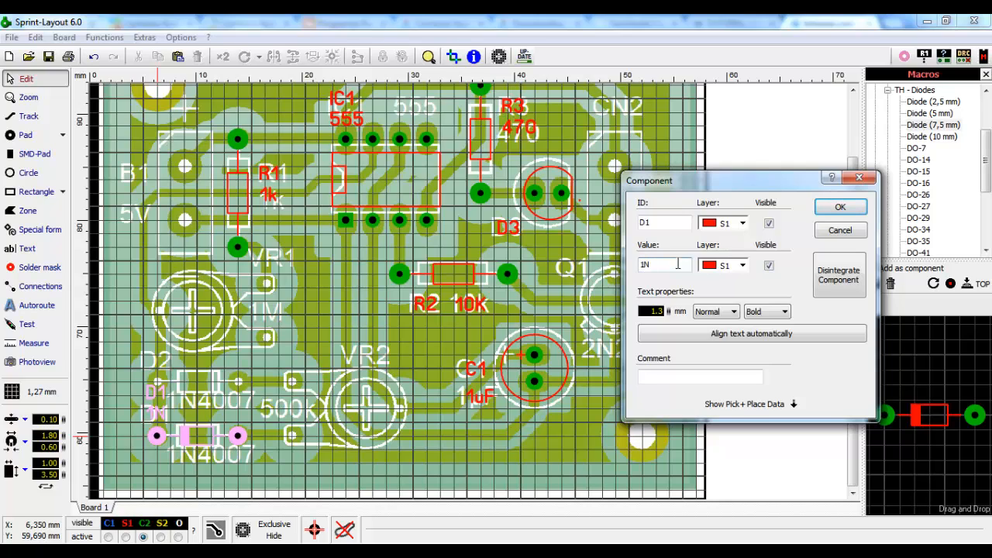
text(4007)
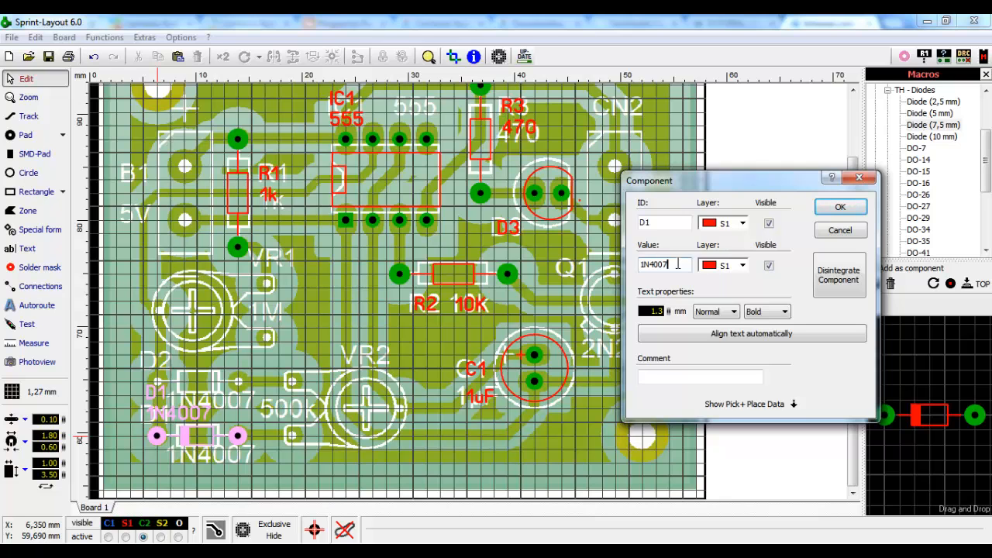
click(840, 206)
scroll(262, 396, up, 3)
scroll(312, 326, up, 3)
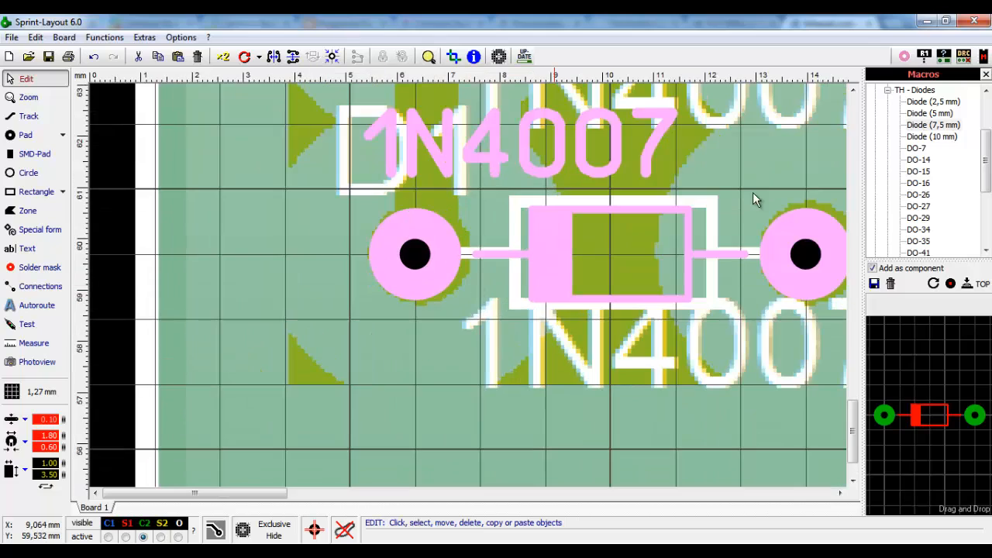
- Drag the D1 and 1N4007 labels side by side below the diode
scroll(788, 200, down, 1)
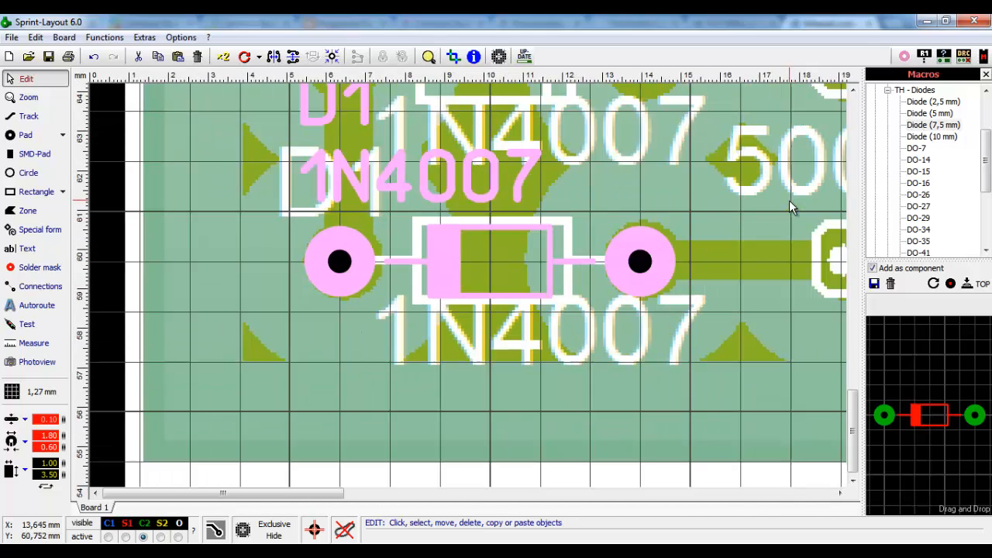
click(840, 493)
click(852, 90)
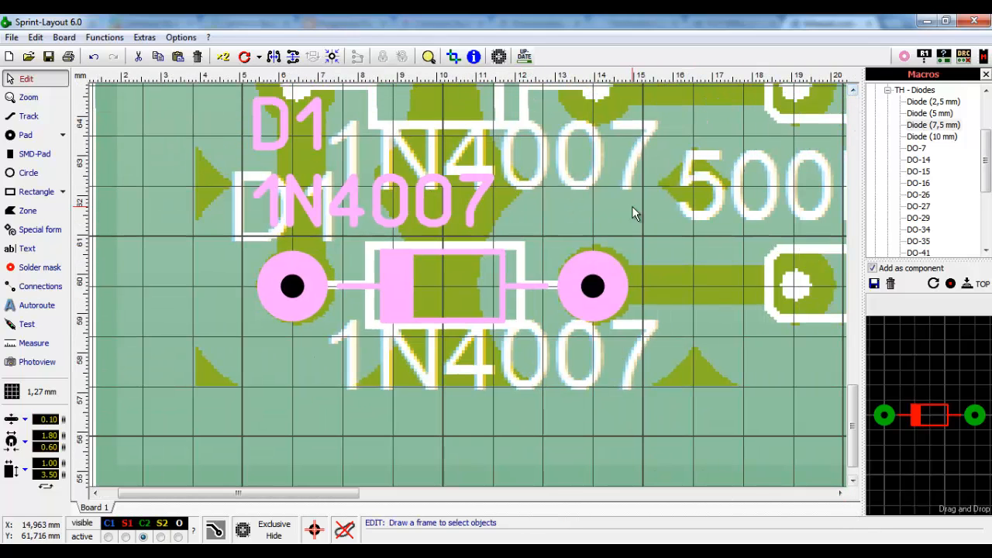
click(279, 129)
drag(286, 128, 303, 367)
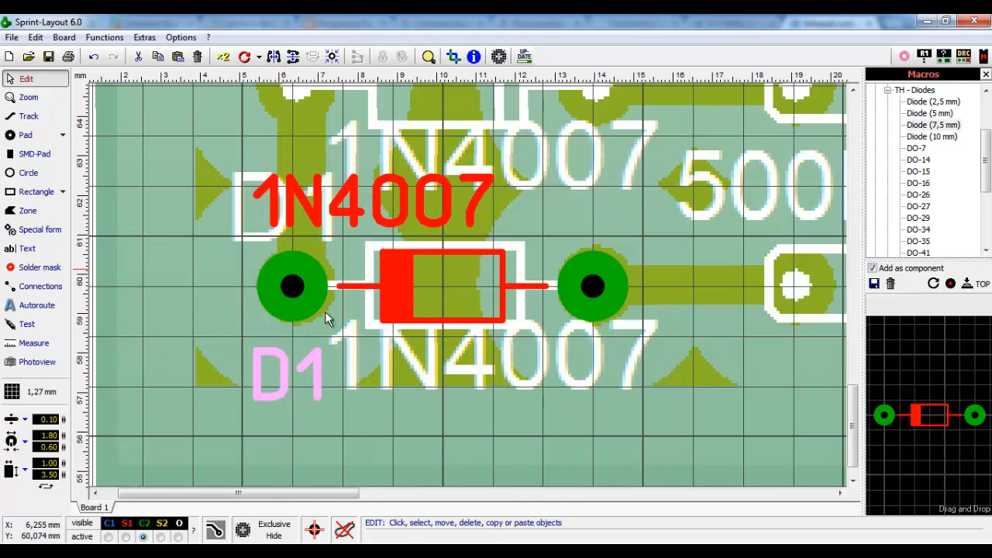
drag(353, 221, 561, 387)
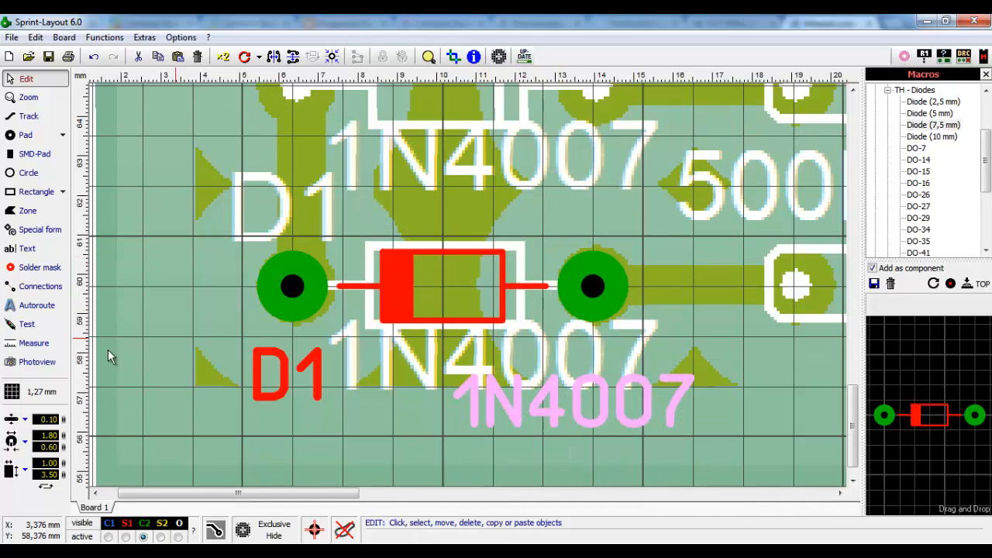
click(184, 383)
- Nudge 1N4007 in line with D1 on a 0,635 mm grid, then restore 1,27 mm
click(12, 392)
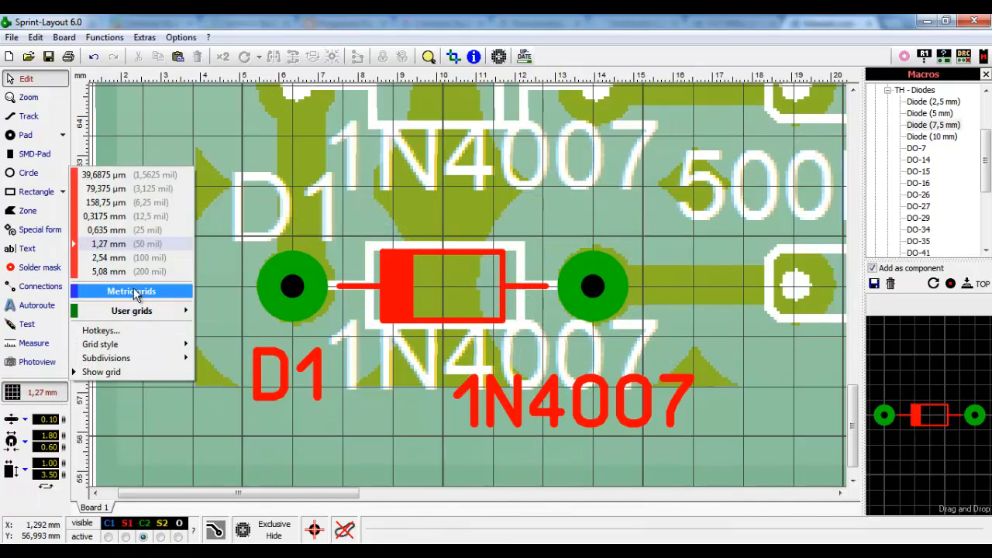
click(109, 230)
click(517, 416)
drag(517, 416, 517, 390)
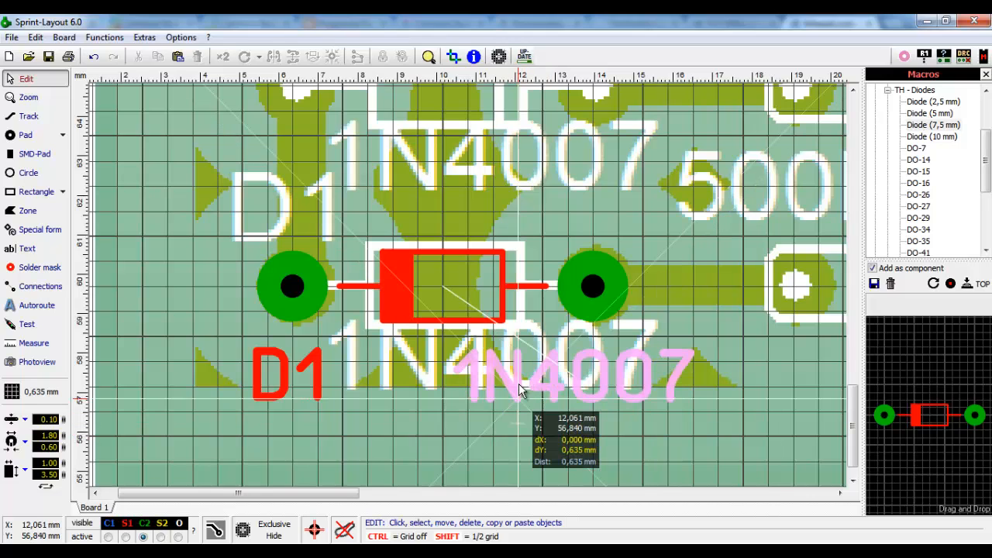
click(47, 395)
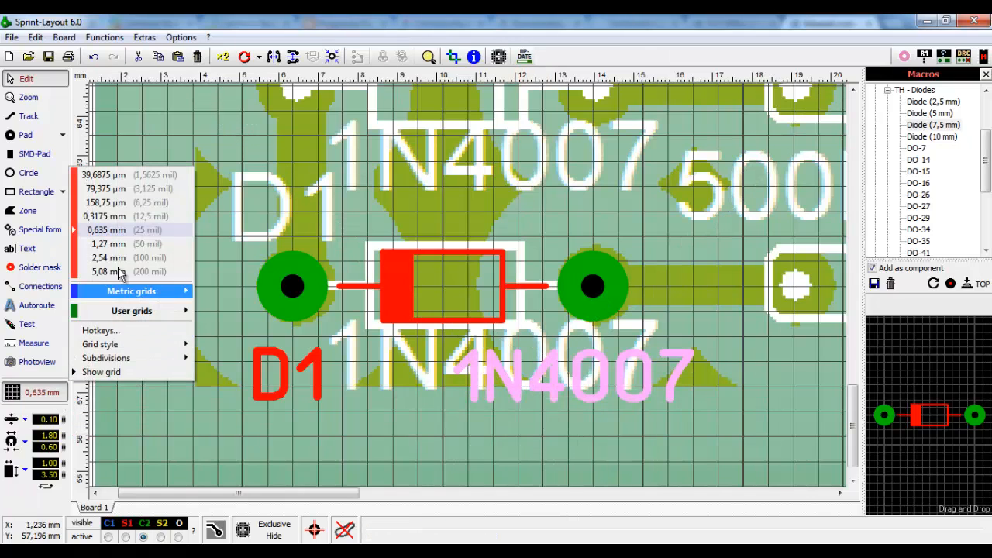
click(124, 243)
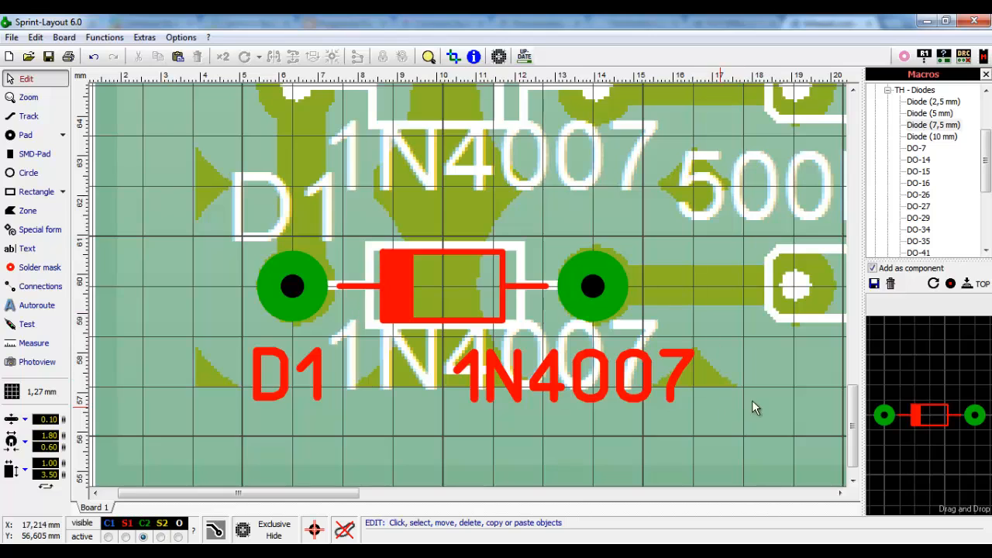
click(852, 90)
click(853, 90)
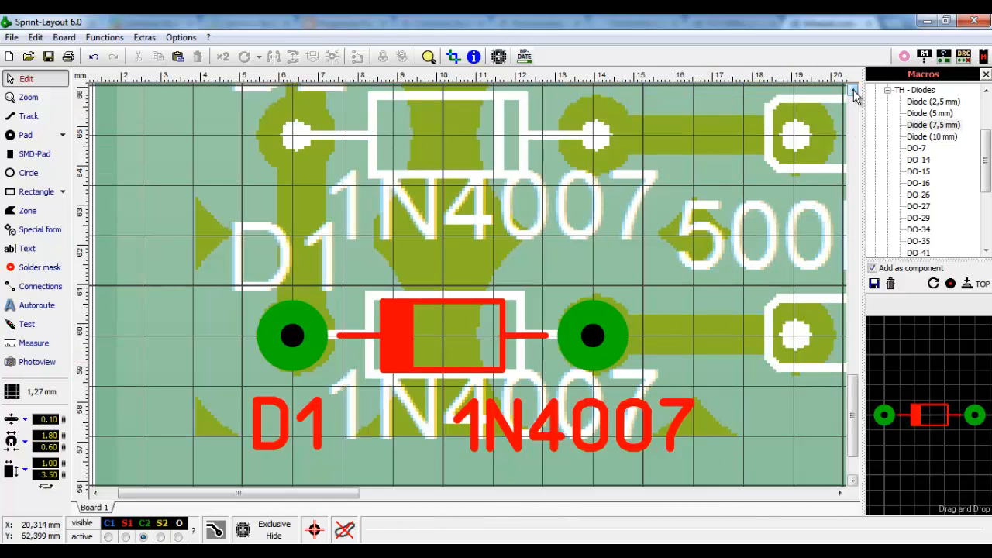
click(852, 90)
click(852, 90)
click(852, 90)
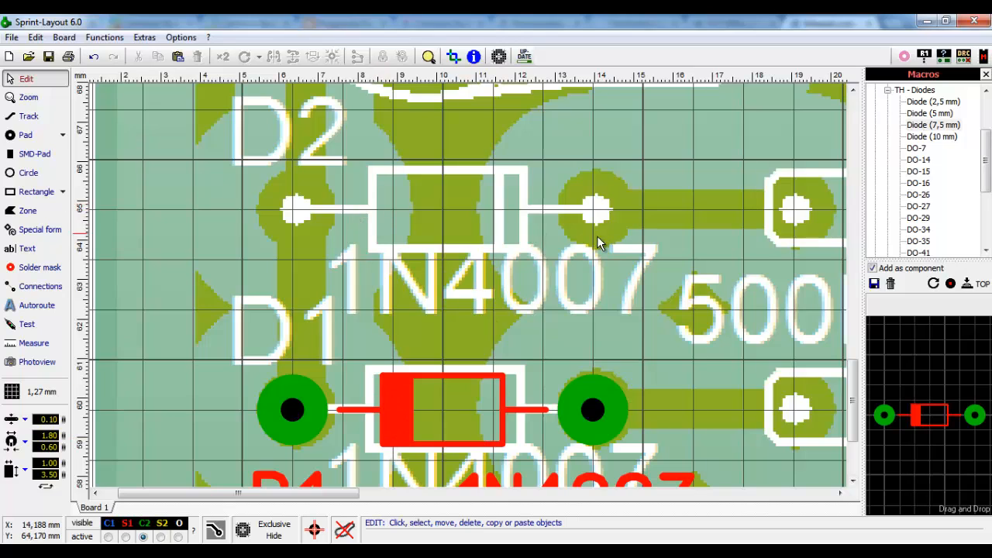
- Rotate the diode 180° and place it over the scanned D2 pads as D2, value 1N4007
click(935, 285)
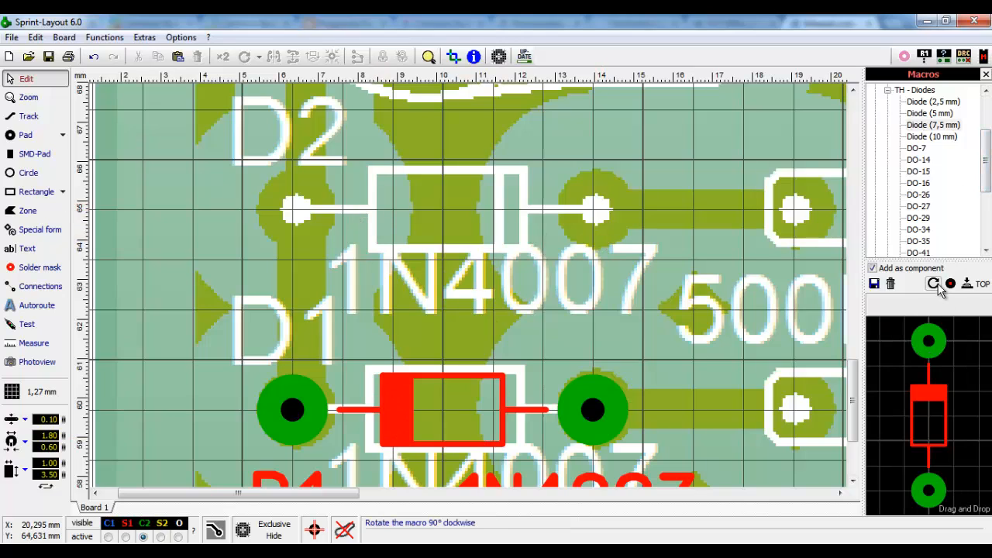
click(934, 284)
drag(939, 408, 301, 222)
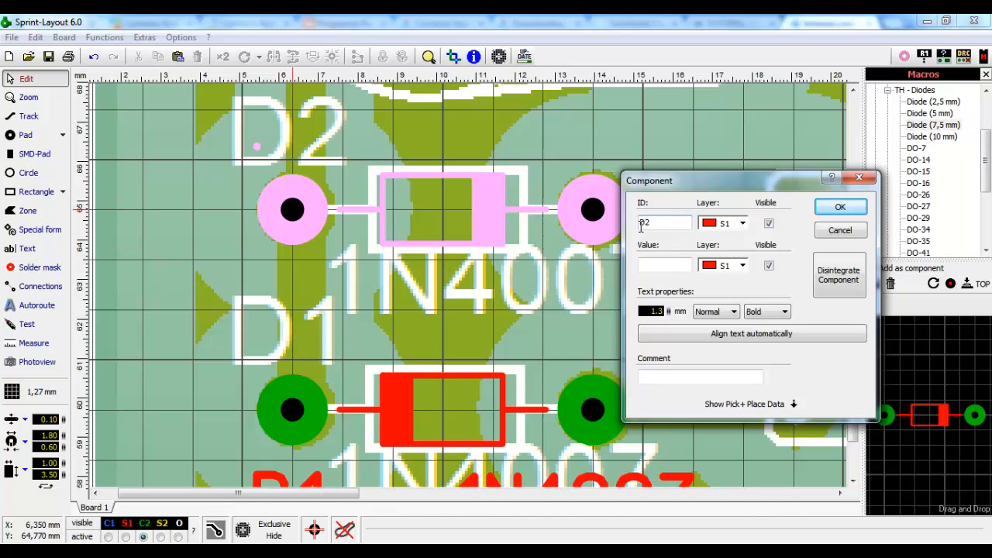
click(653, 265)
text(1)
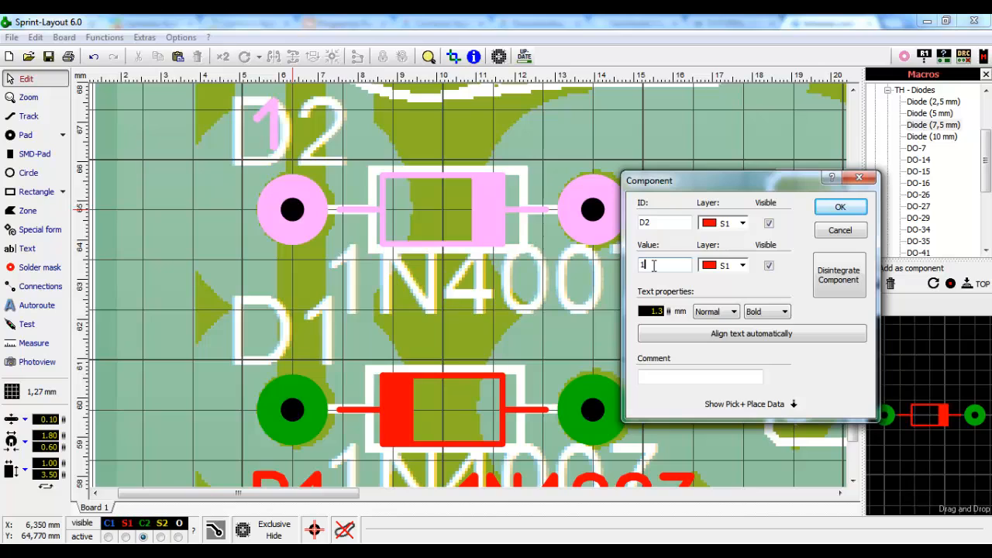
text(N)
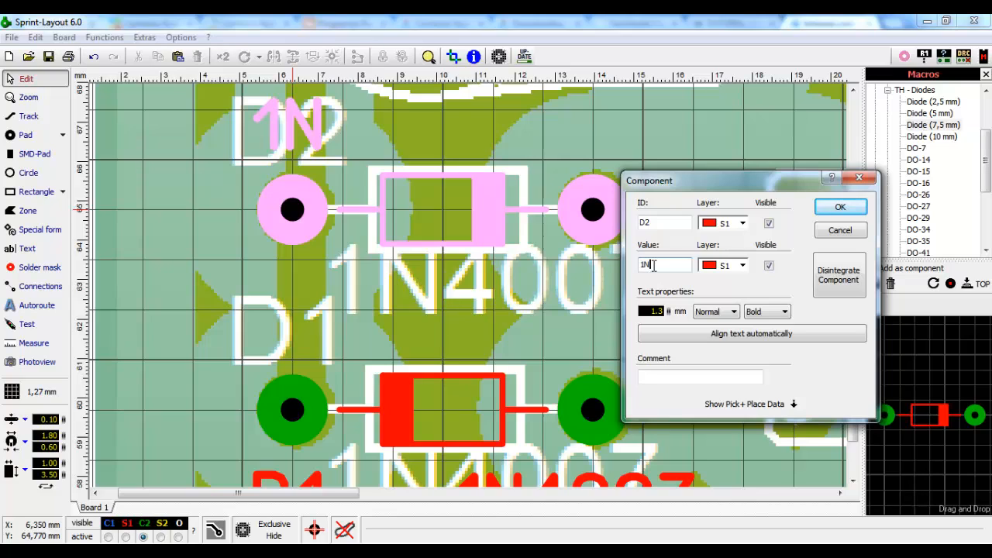
text(4007)
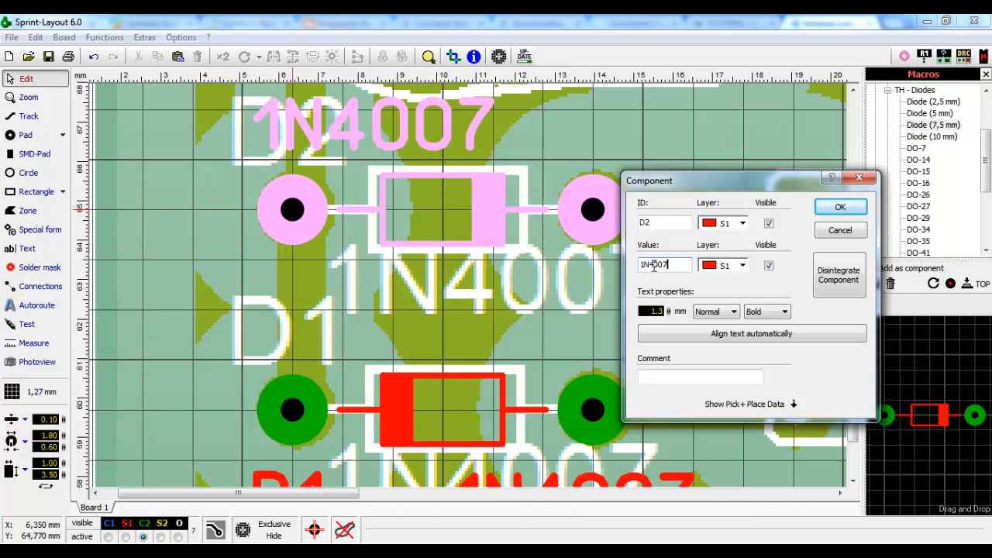
click(840, 207)
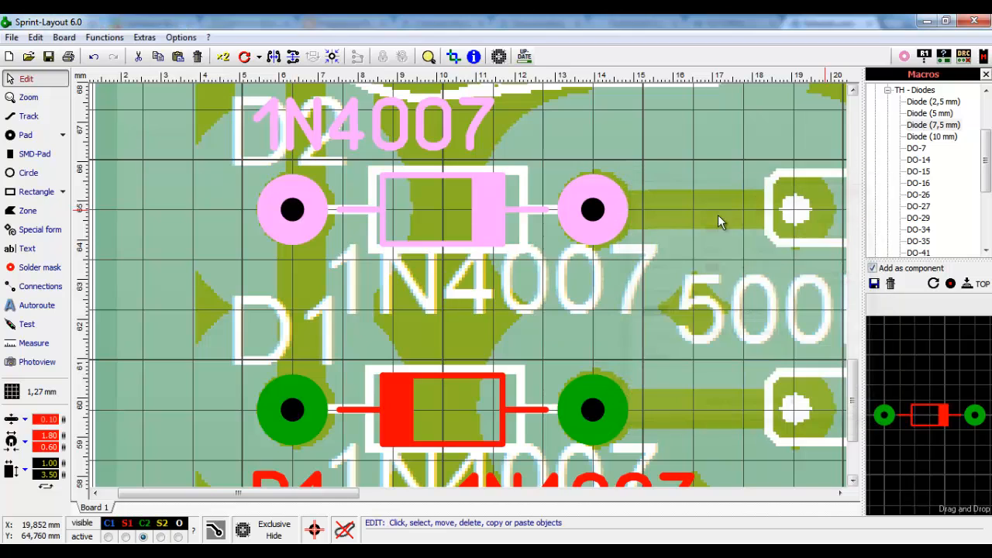
click(585, 138)
- Move the D2 and 1N4007 labels side by side below the D2 diode
click(853, 91)
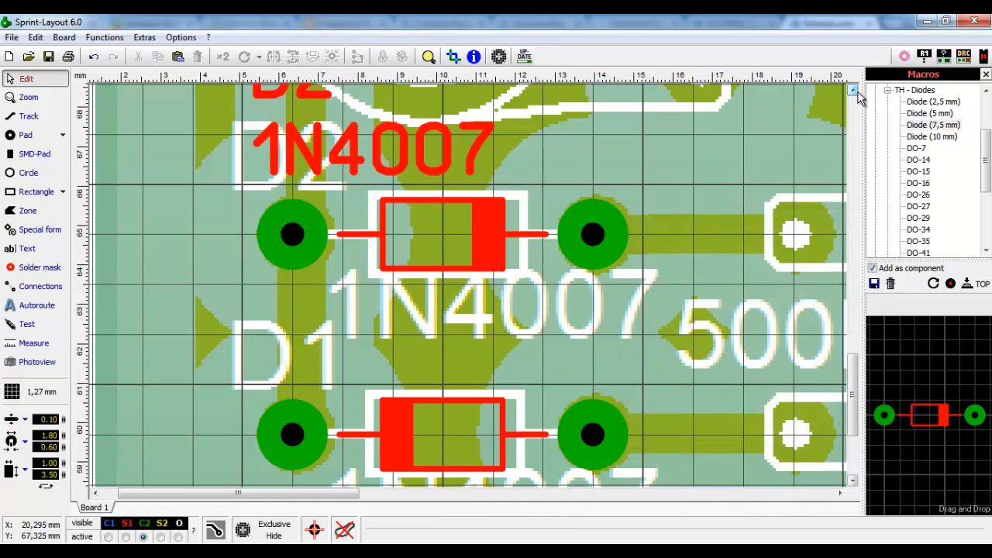
drag(314, 138, 314, 389)
drag(339, 205, 488, 402)
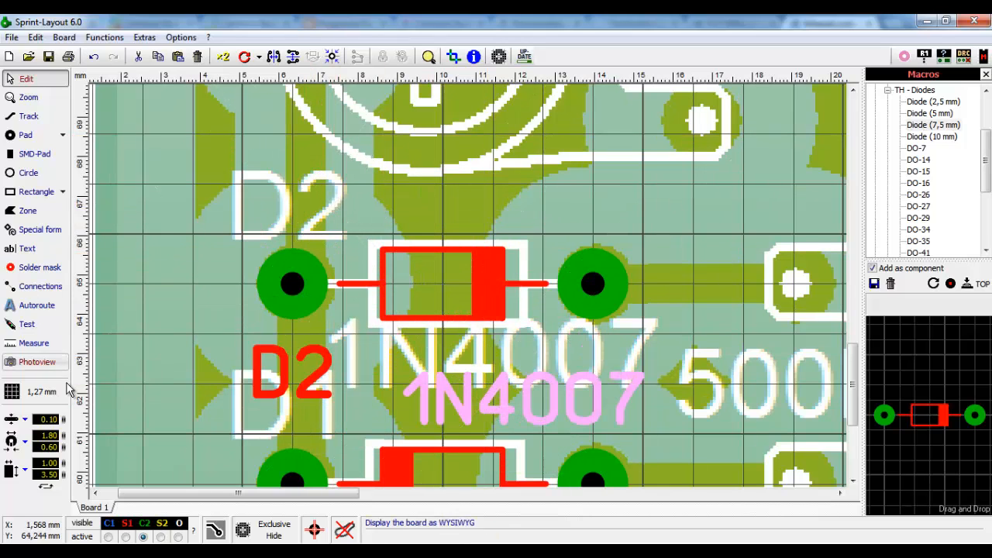
- Nudge 1N4007 up on a 0,635 mm grid, restore 1,27 mm, and zoom out
click(23, 392)
click(110, 231)
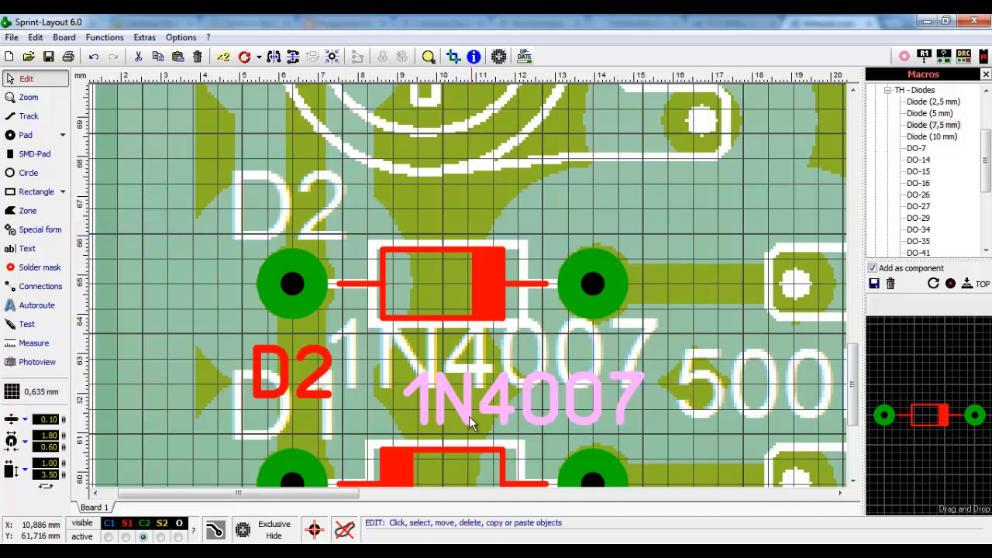
drag(468, 409, 468, 387)
click(383, 375)
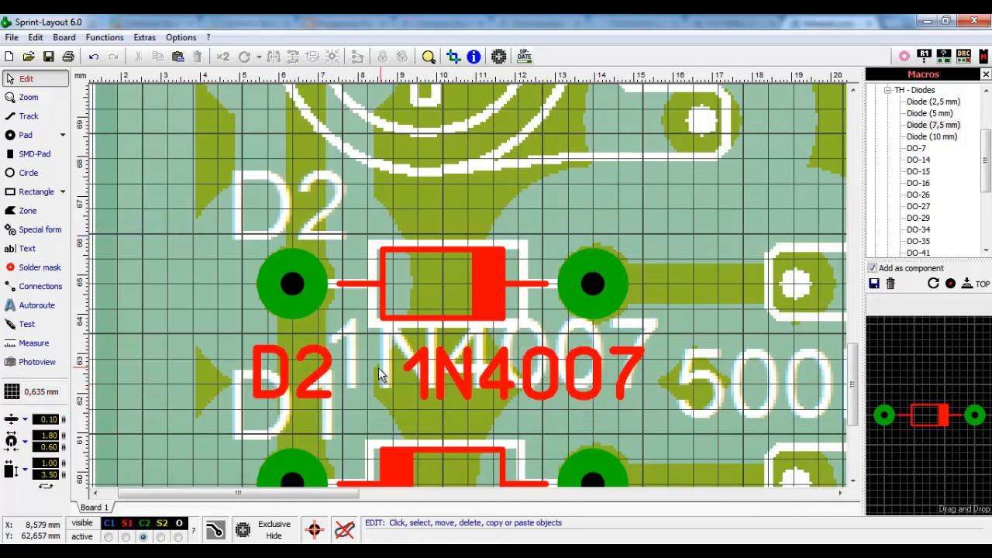
click(14, 391)
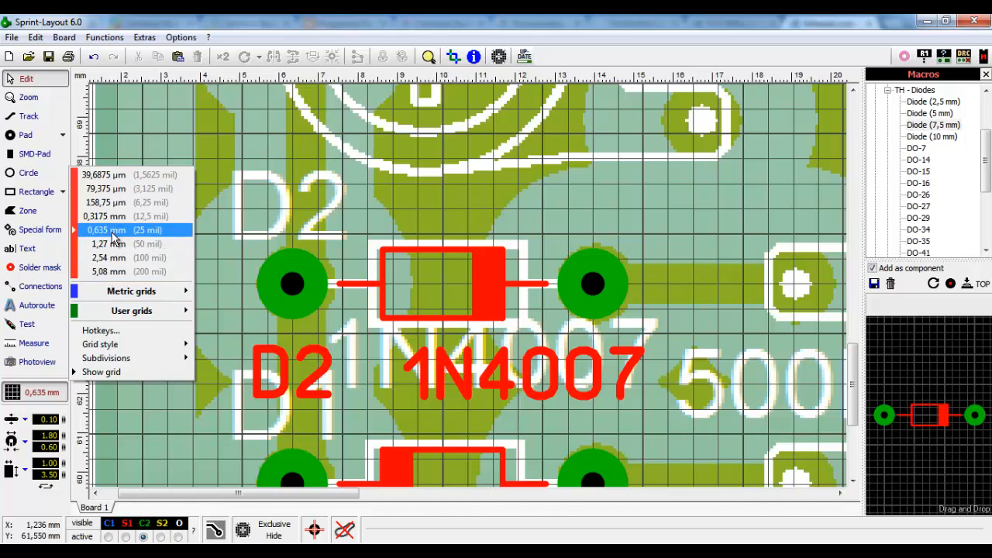
click(108, 244)
scroll(638, 243, down, 2)
scroll(637, 243, down, 2)
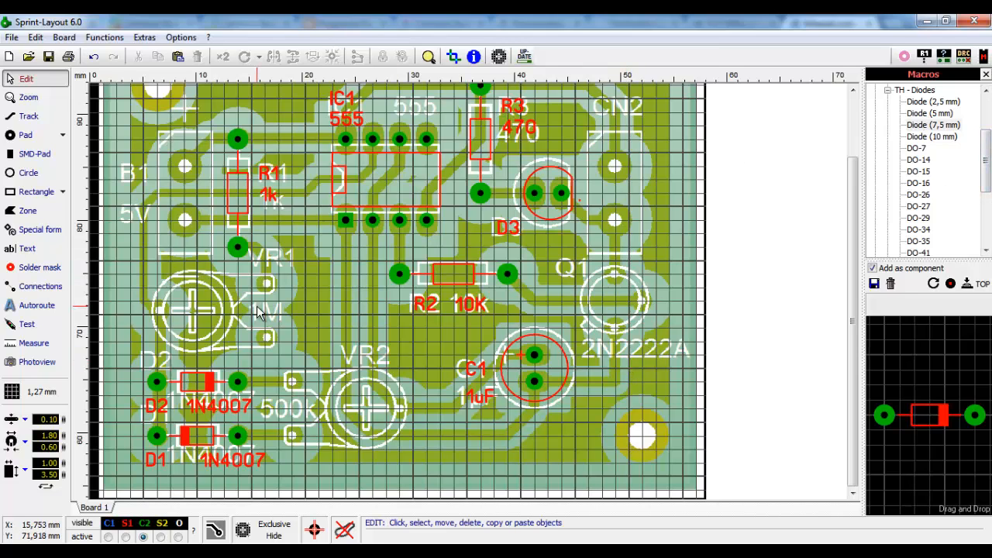
scroll(258, 311, up, 2)
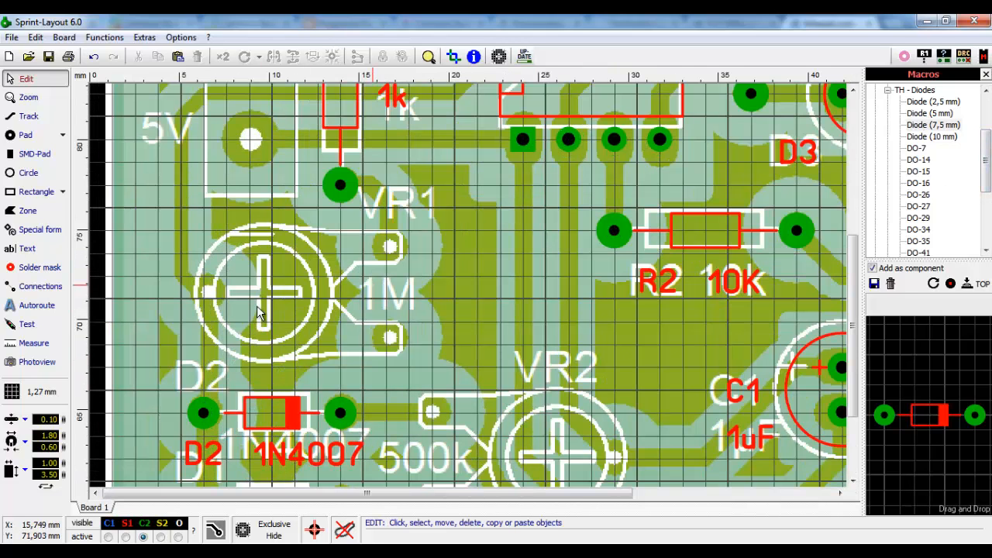
scroll(258, 311, up, 1)
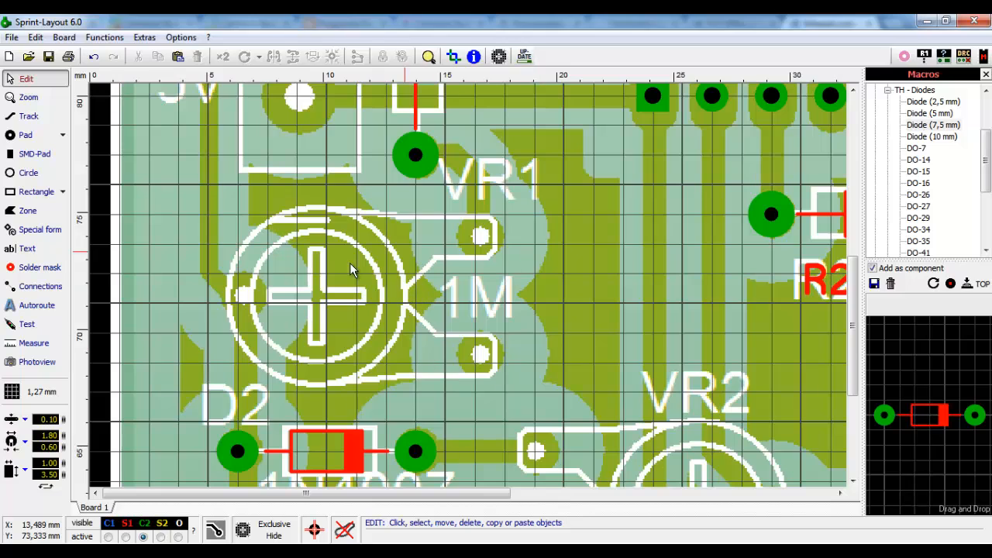
scroll(458, 308, up, 1)
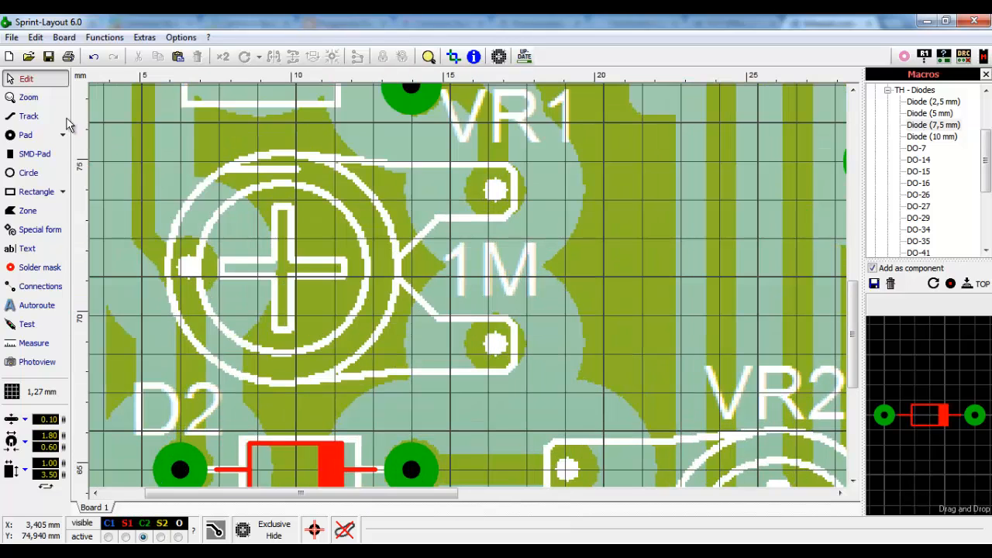
scroll(626, 308, down, 4)
scroll(381, 296, down, 1)
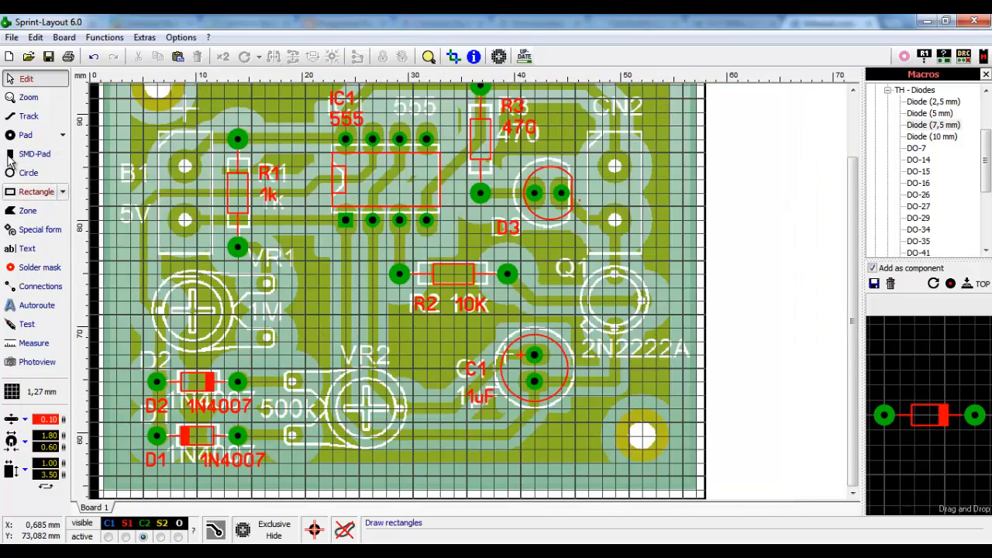
scroll(449, 426, up, 5)
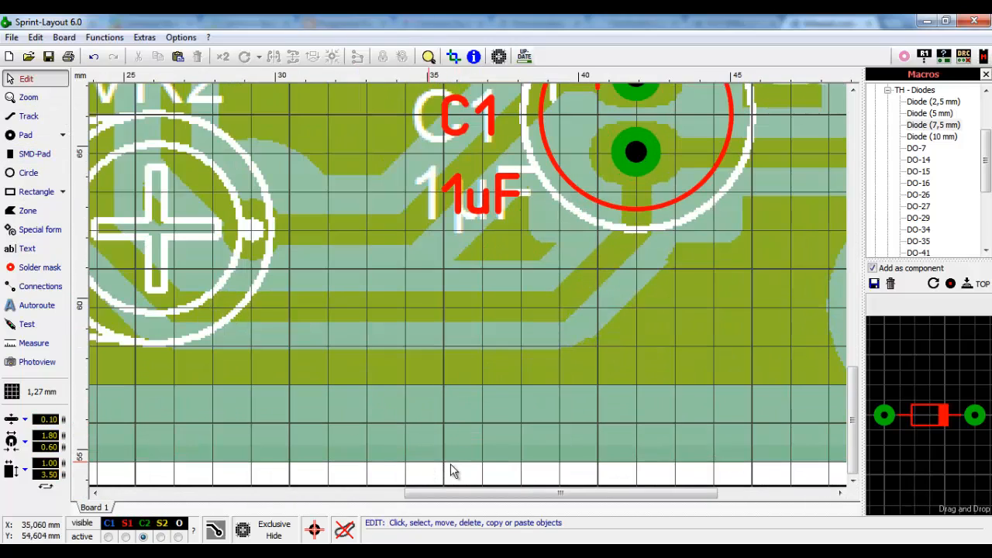
drag(482, 493, 362, 516)
drag(852, 420, 852, 386)
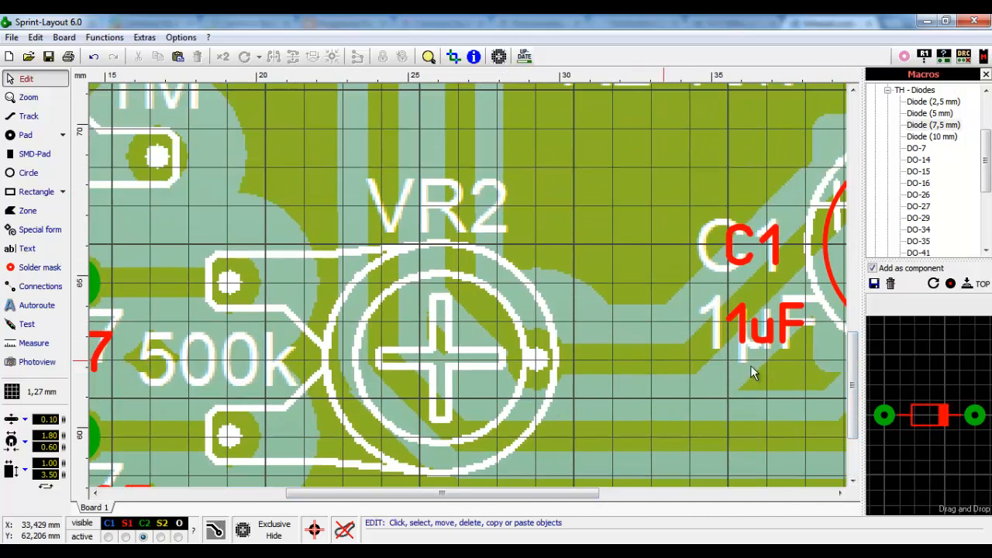
drag(854, 355, 855, 370)
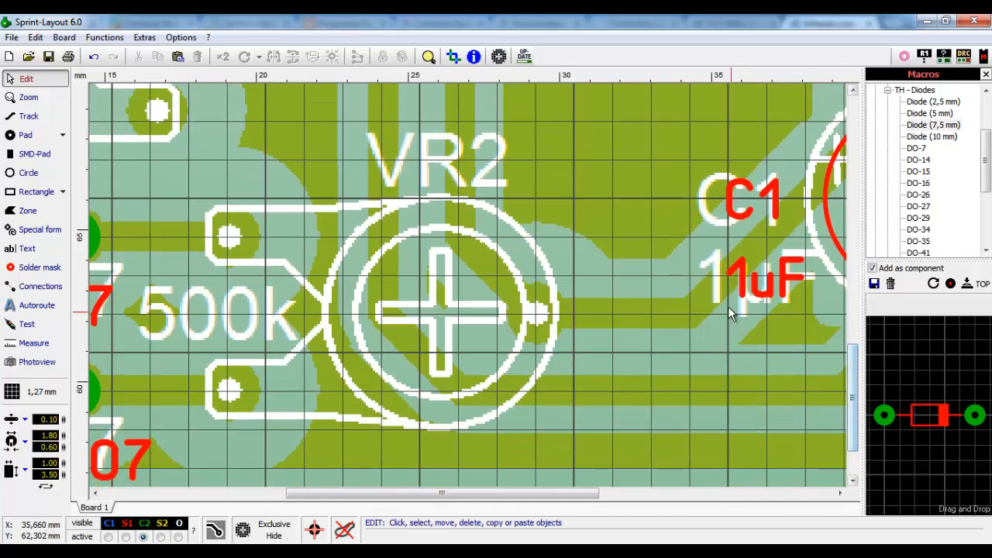
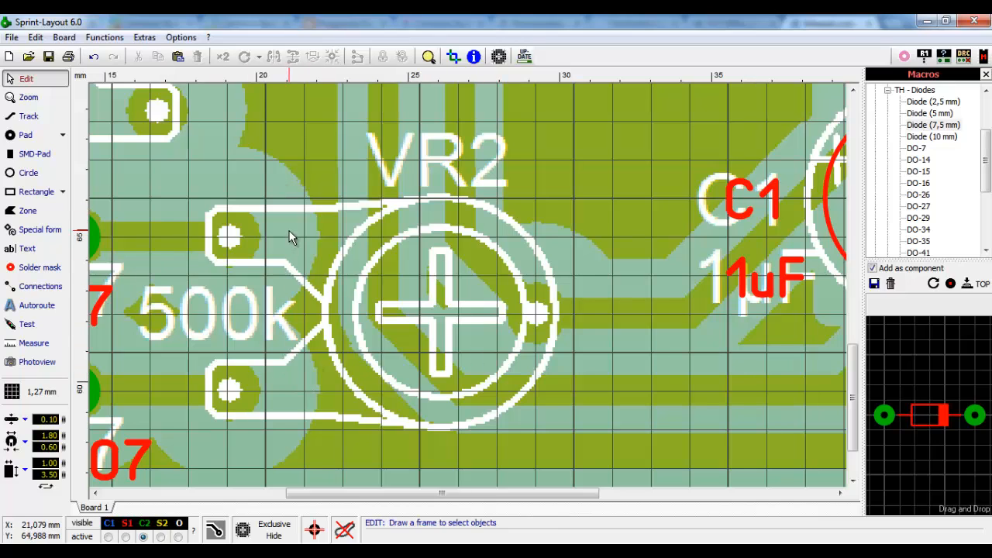
- Place through-hole pads on VR2's upper, lower and right pins
click(24, 139)
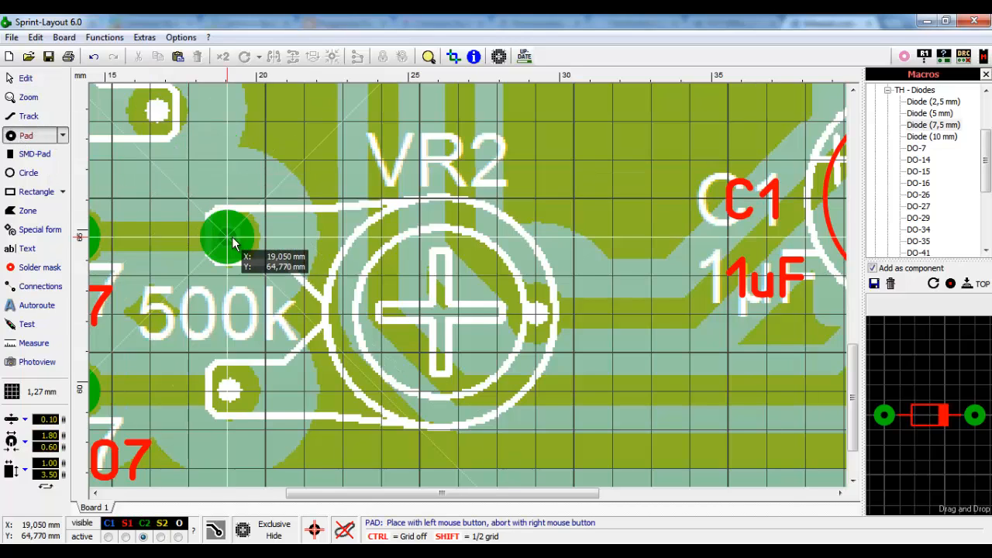
click(230, 244)
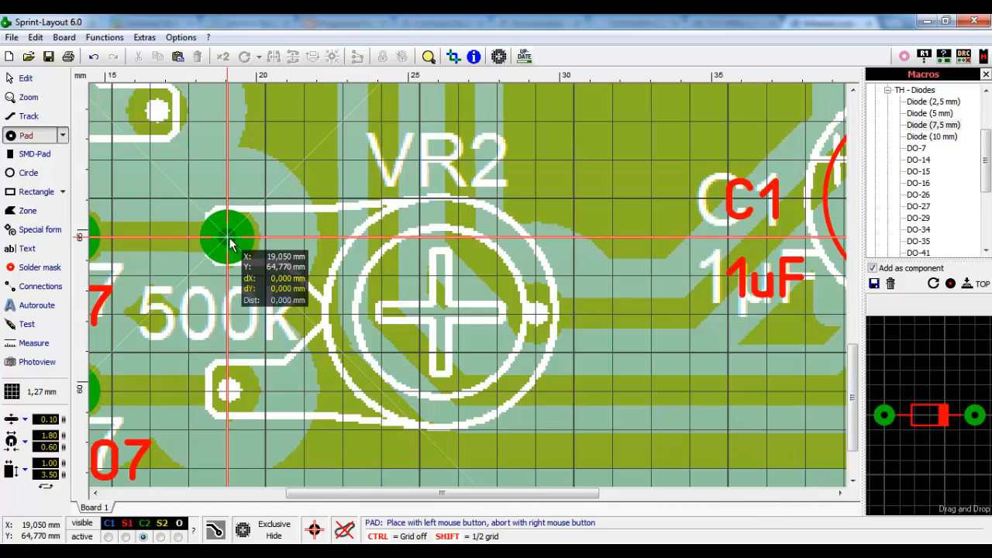
click(228, 394)
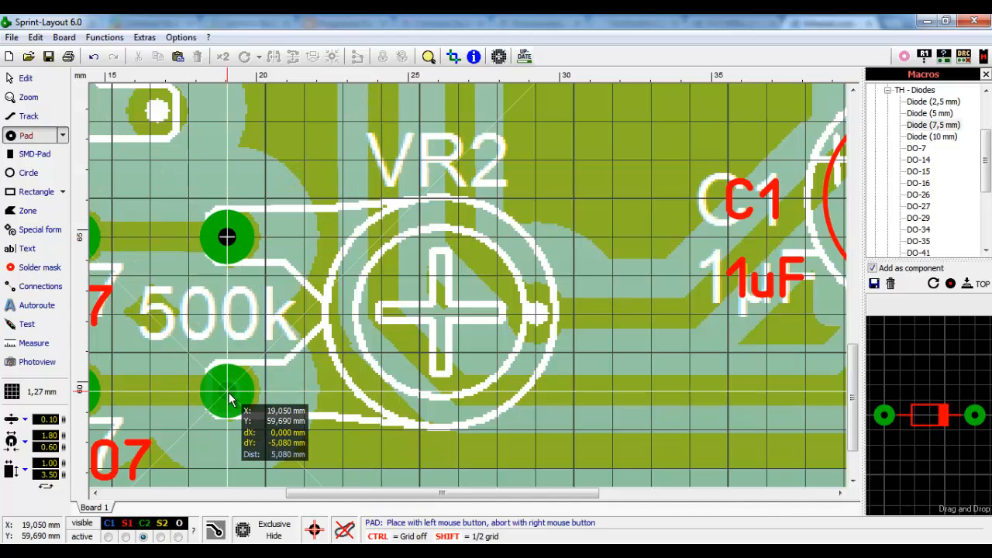
click(535, 315)
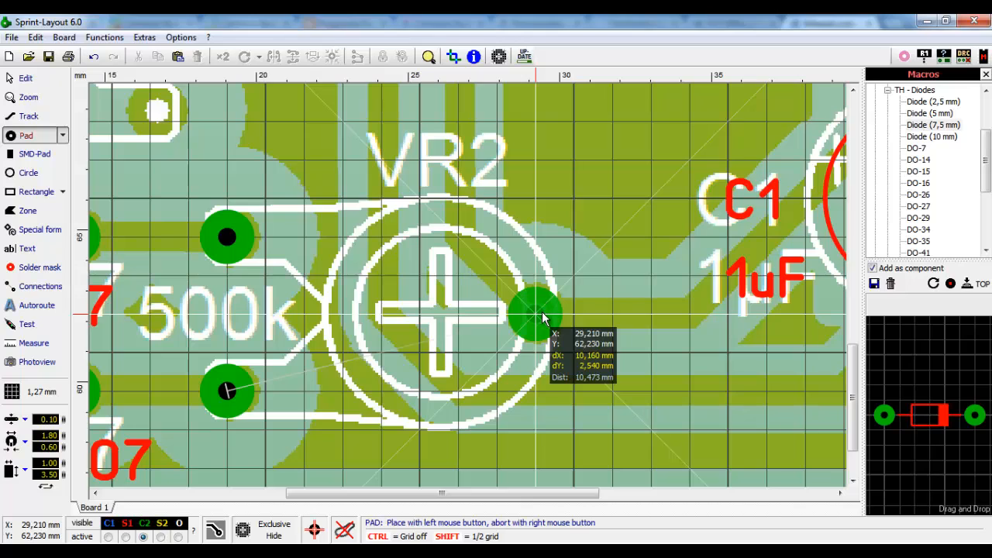
right_click(537, 317)
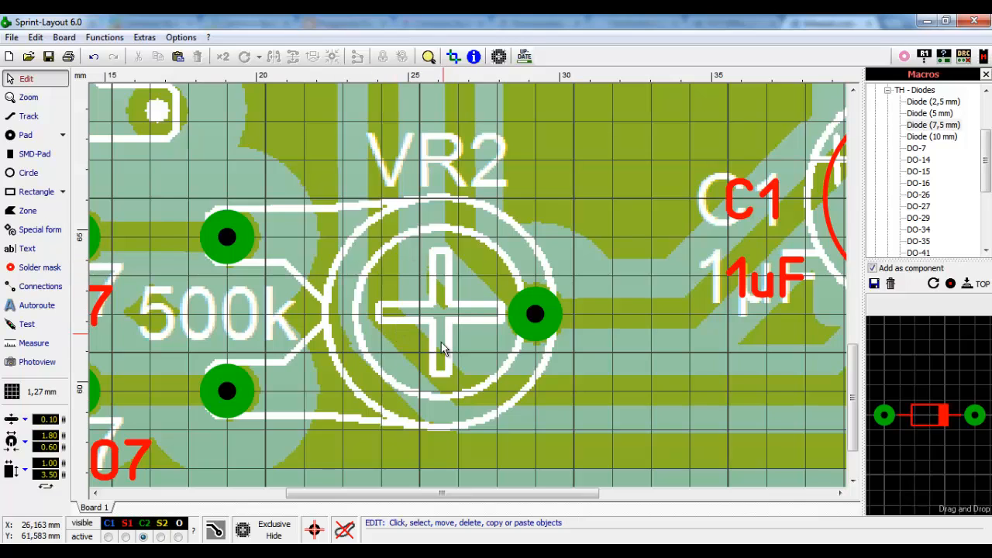
click(126, 536)
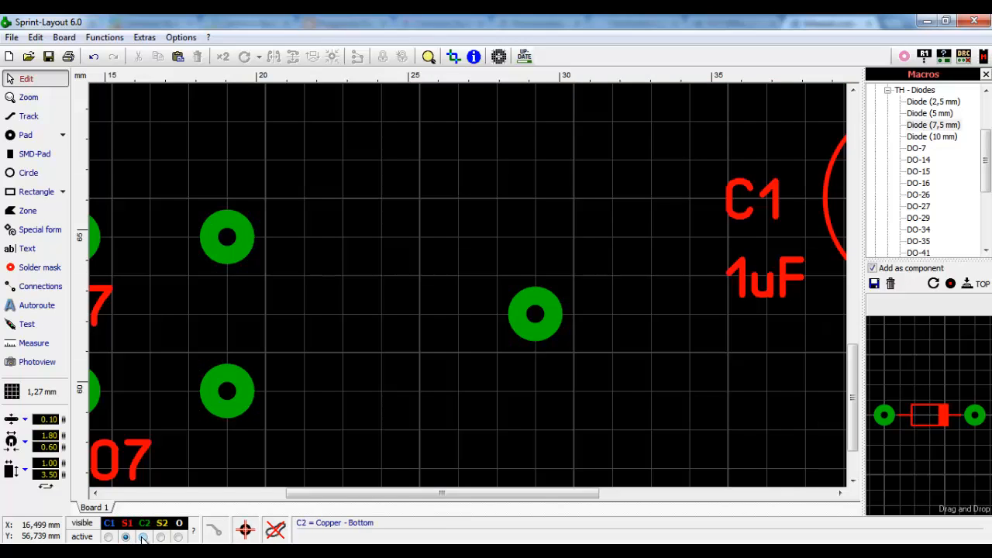
click(143, 537)
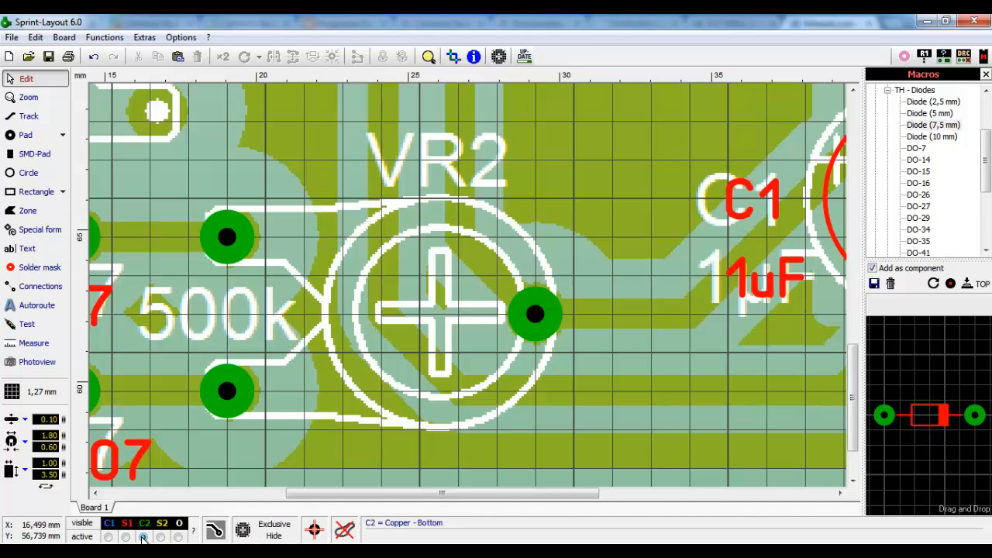
click(127, 537)
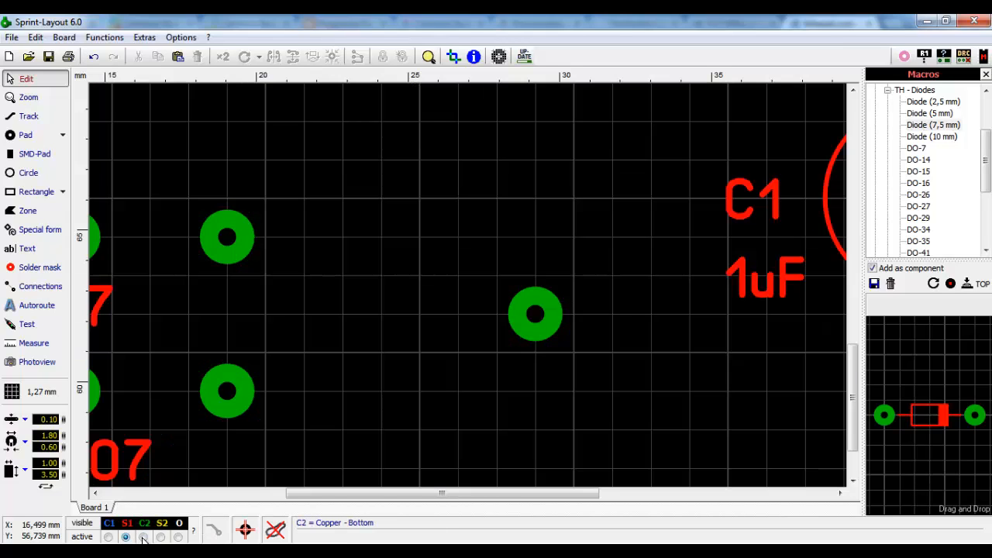
click(143, 537)
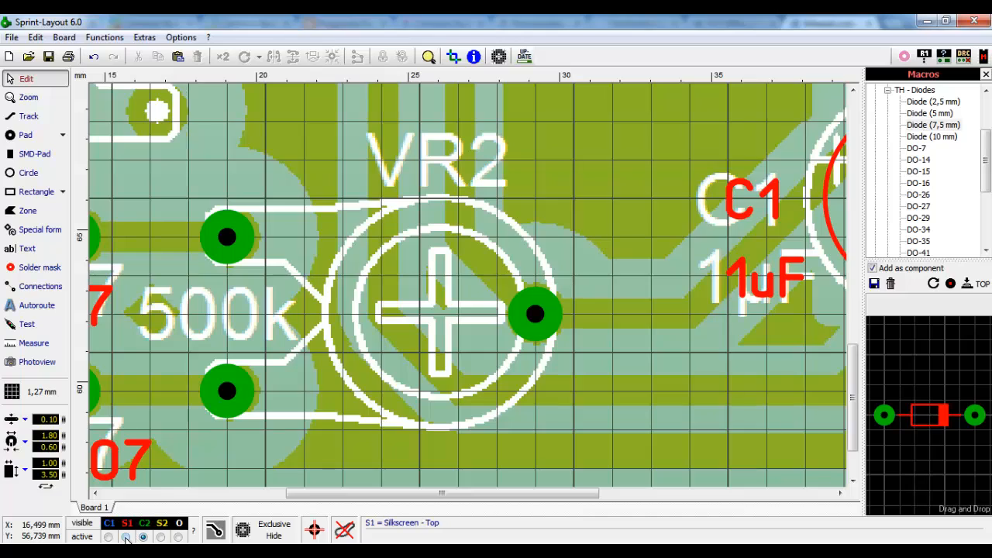
click(125, 537)
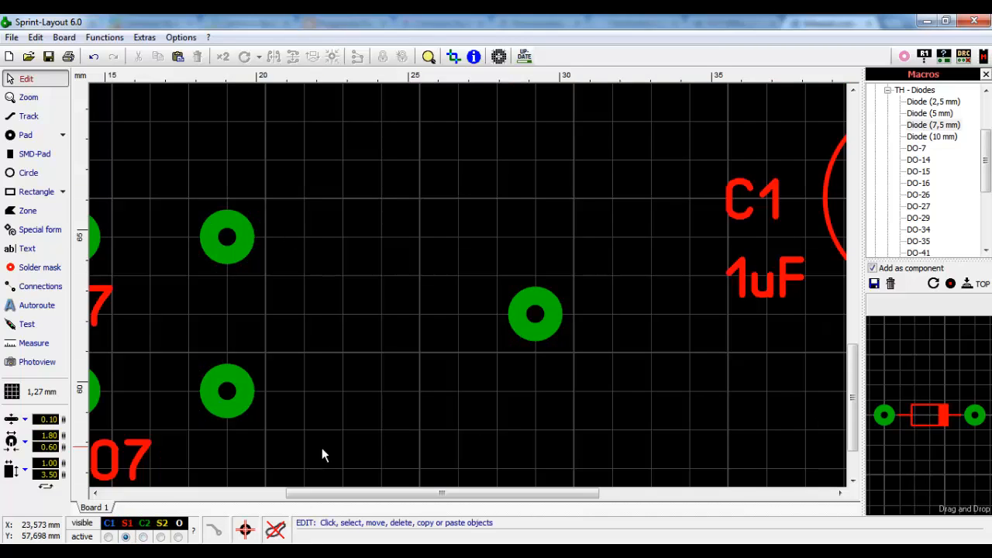
click(143, 537)
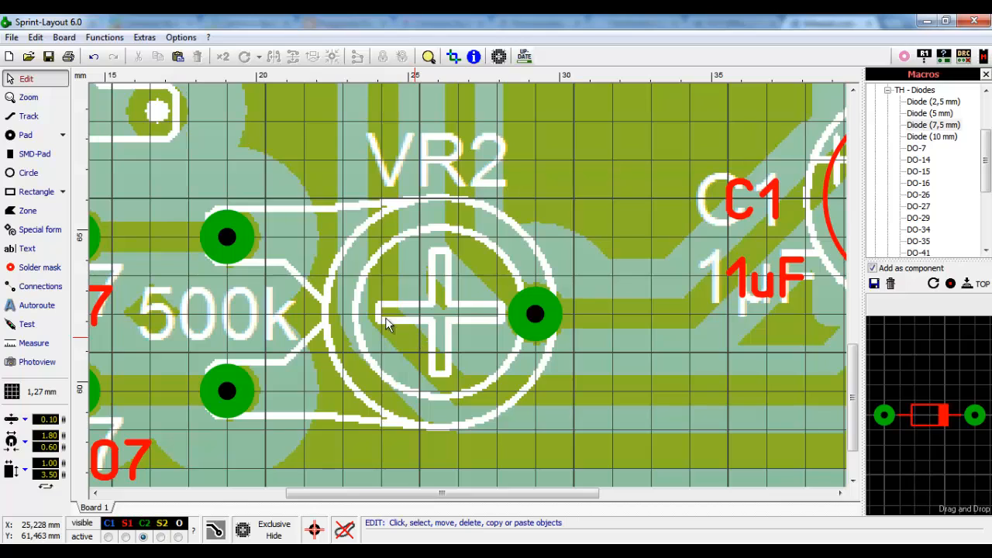
- Select the Circle tool and set the grid to 0,635 mm
click(27, 135)
click(31, 173)
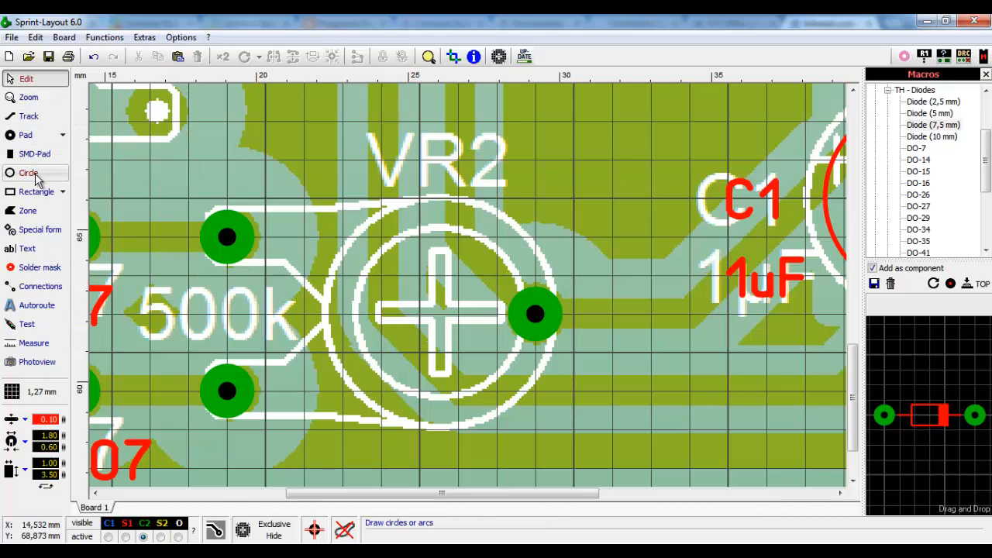
scroll(410, 337, up, 1)
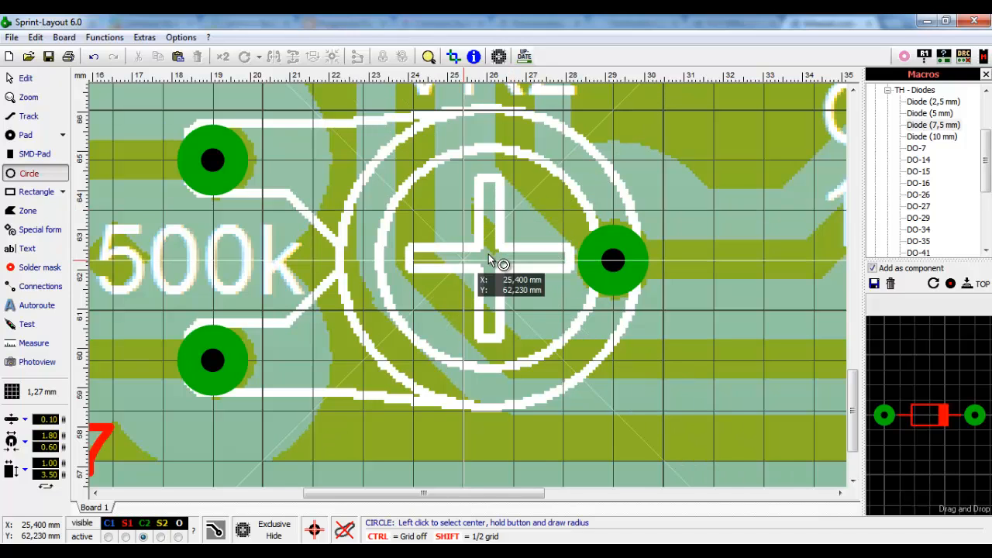
click(48, 393)
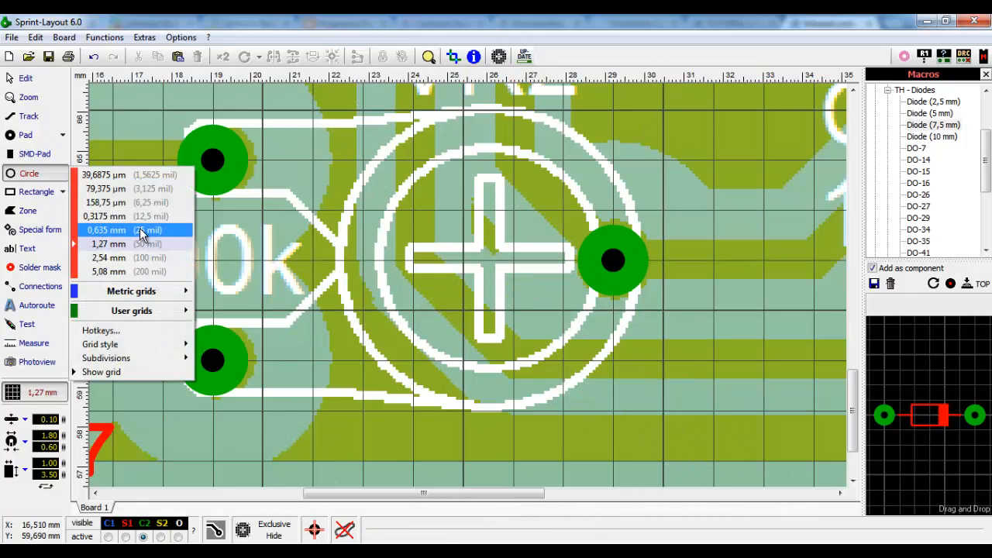
click(109, 230)
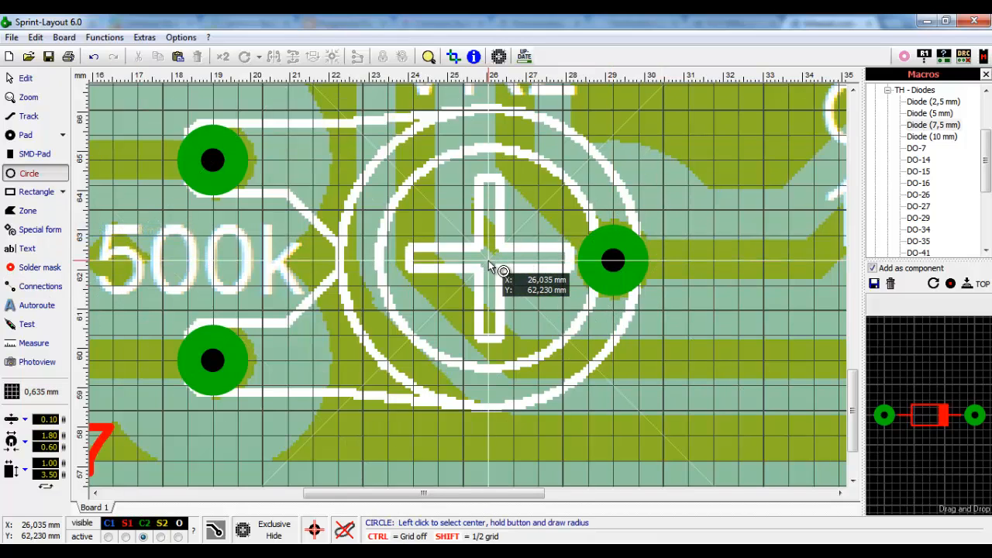
- Draw two concentric circles, about 5,08 mm and 7,62 mm across, centred on VR2's cross
drag(489, 262, 569, 361)
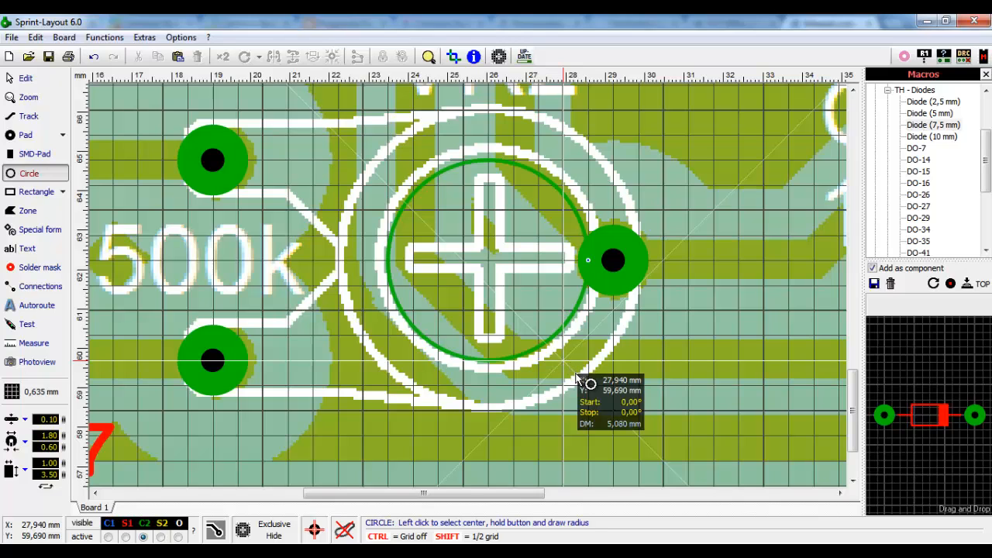
drag(577, 376, 577, 377)
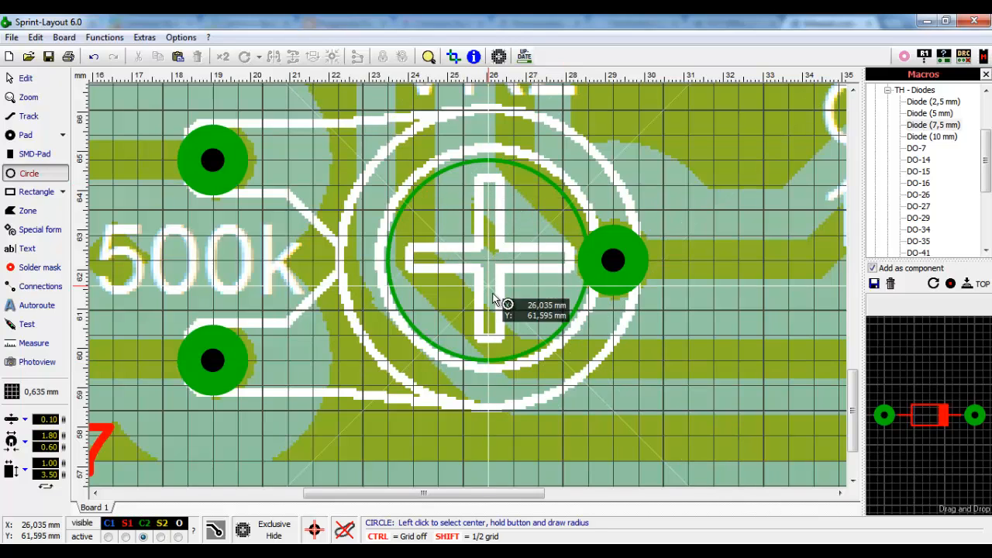
mouse_move(488, 264)
mouse_down()
mouse_move(551, 333)
mouse_move(573, 391)
mouse_move(596, 403)
mouse_up()
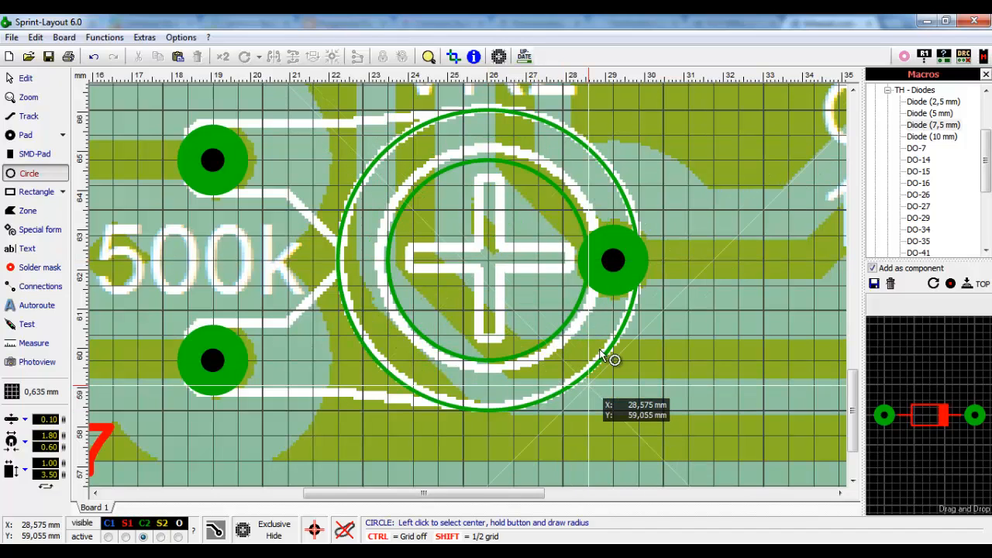
- Zoom in on VR2's cross and refine the grid to 0,3175 mm
click(32, 84)
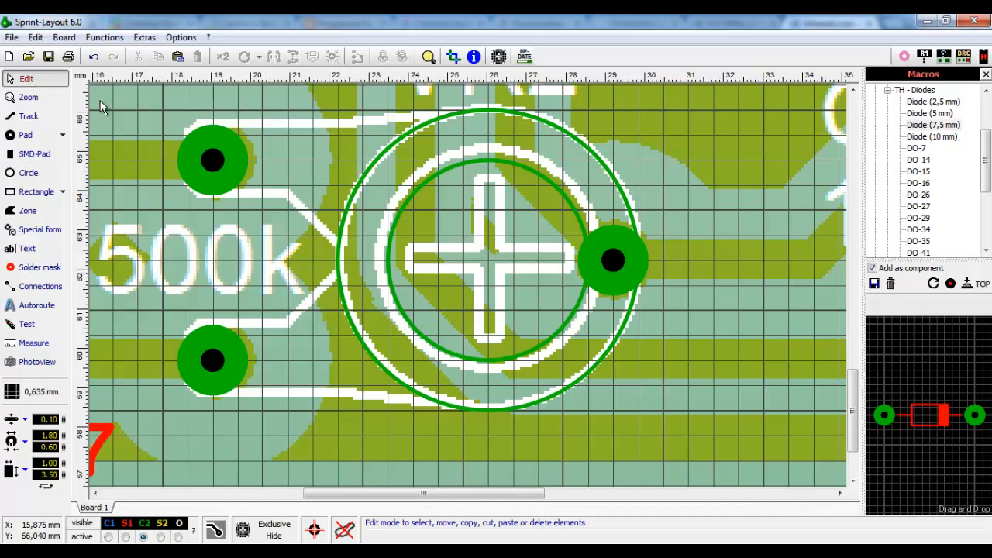
scroll(467, 286, up, 1)
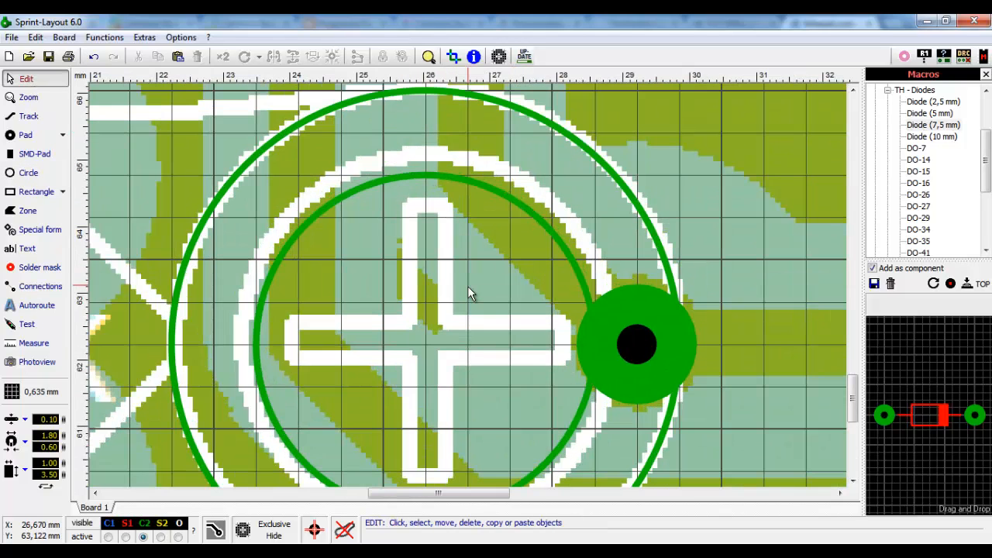
scroll(469, 284, up, 1)
scroll(454, 217, down, 1)
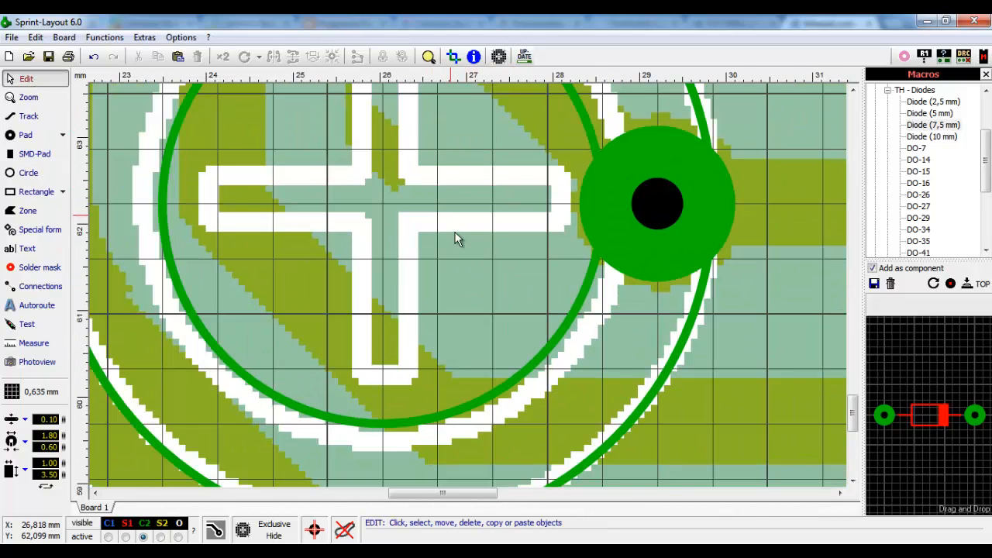
scroll(458, 236, down, 1)
drag(852, 410, 853, 399)
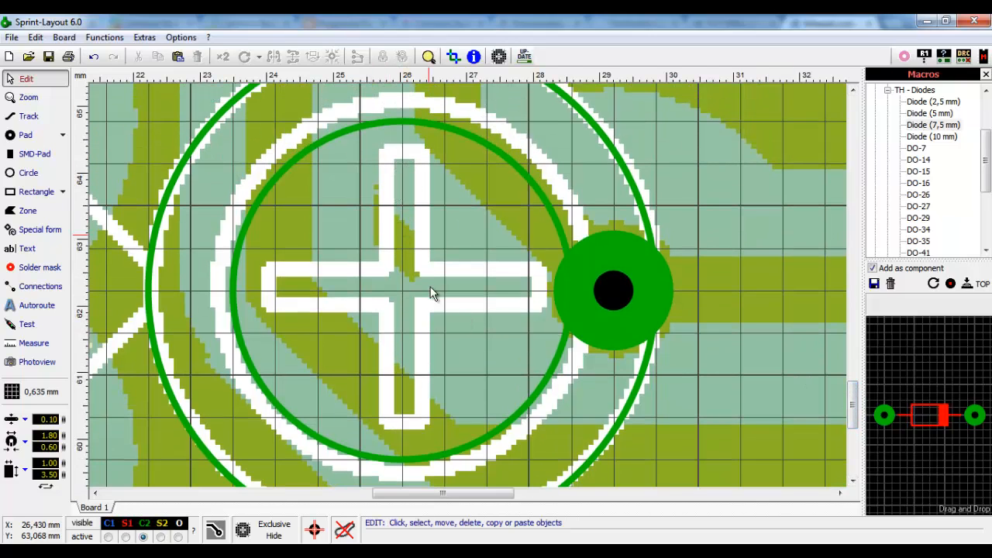
click(44, 397)
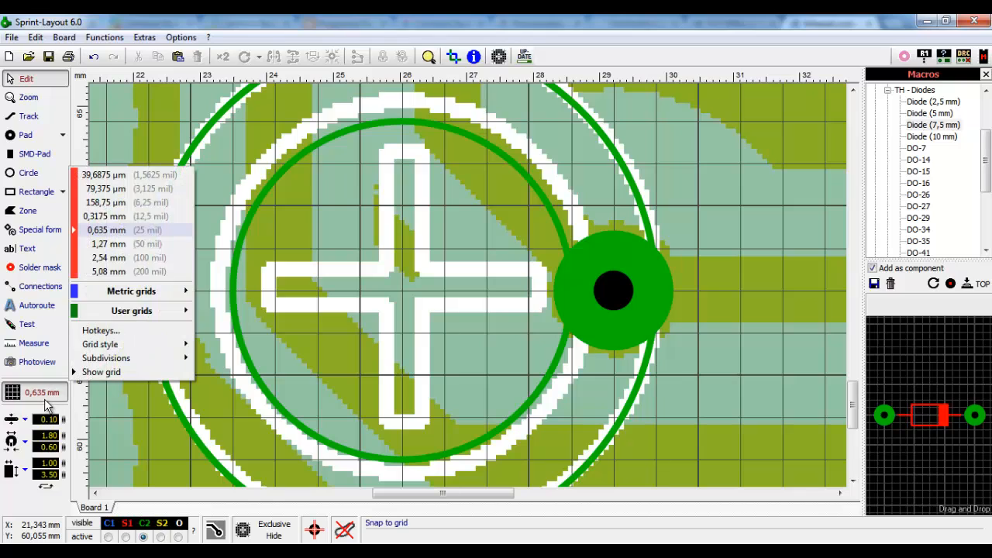
click(116, 217)
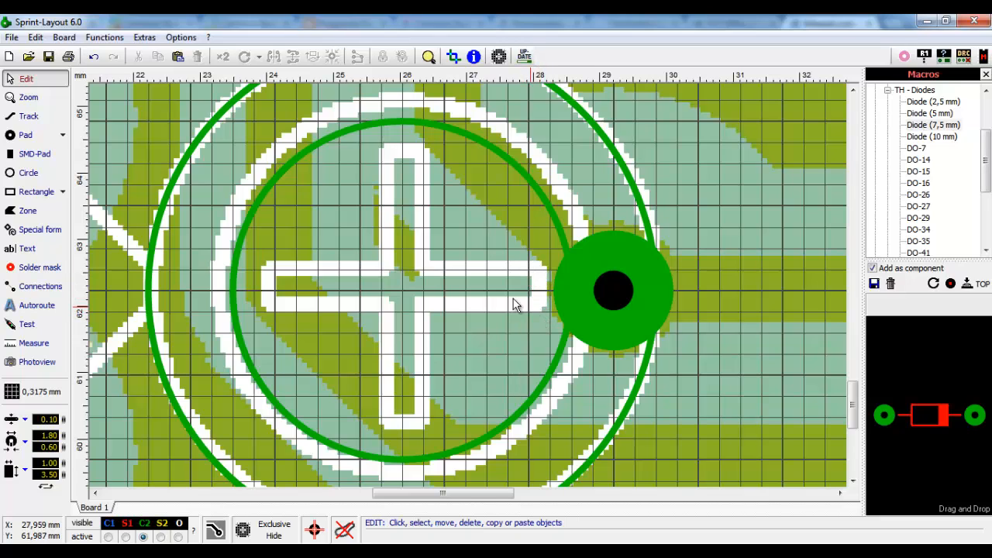
click(43, 116)
- Trace the cross's upper arm and right arm up to the pad with a track
click(41, 117)
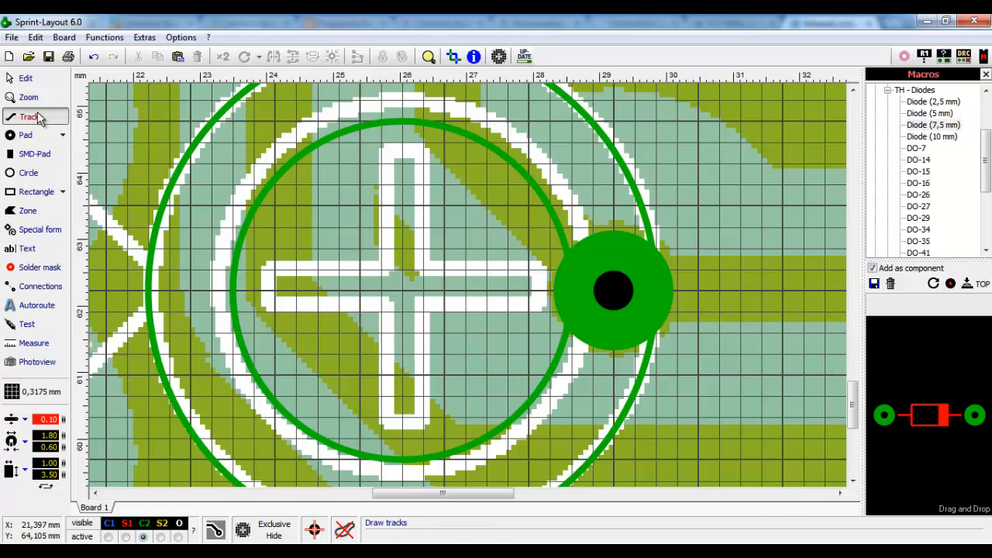
click(383, 272)
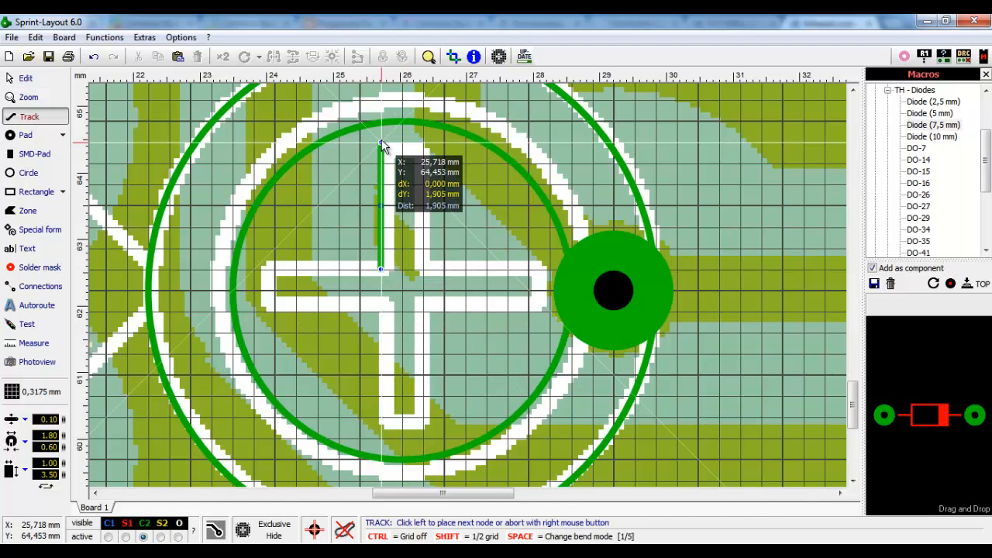
click(381, 143)
click(423, 143)
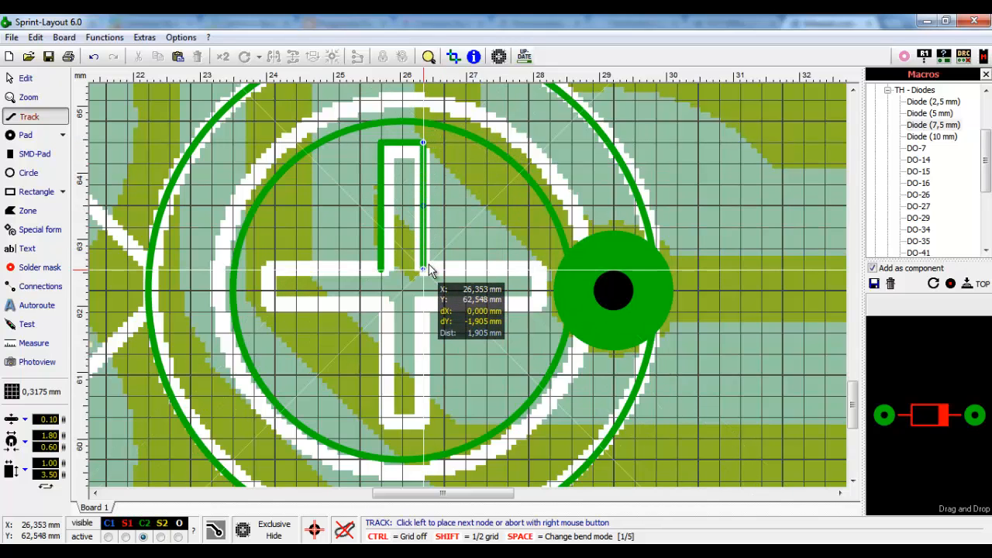
click(423, 270)
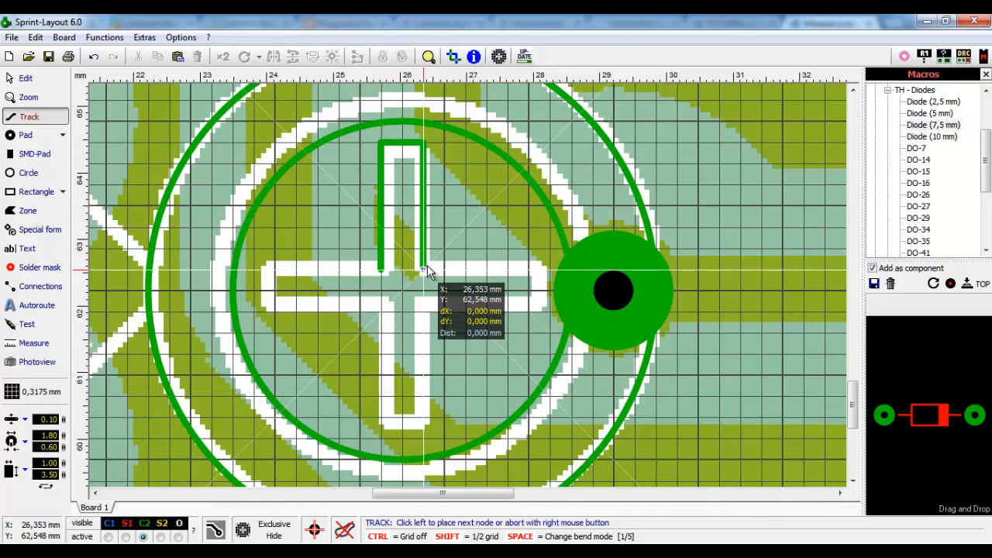
click(549, 271)
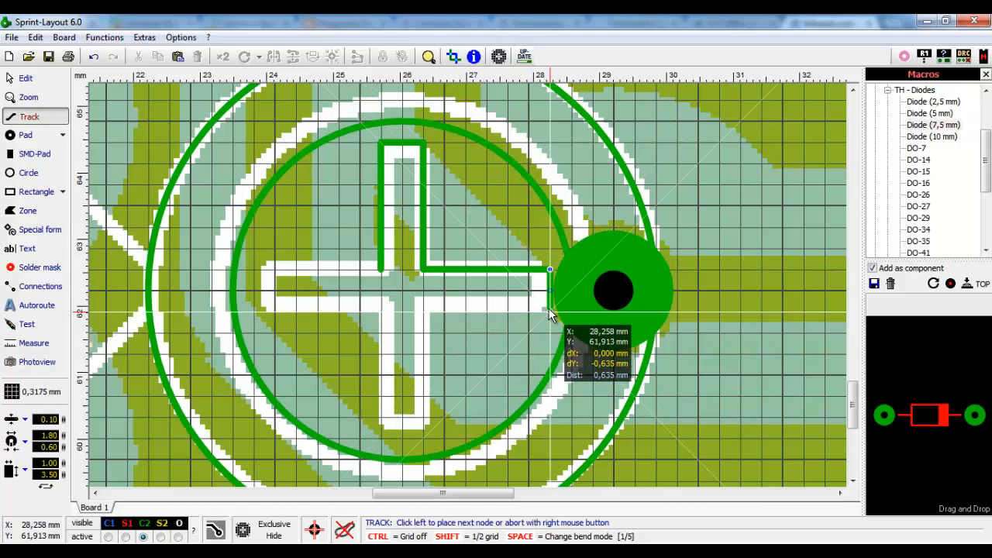
click(549, 311)
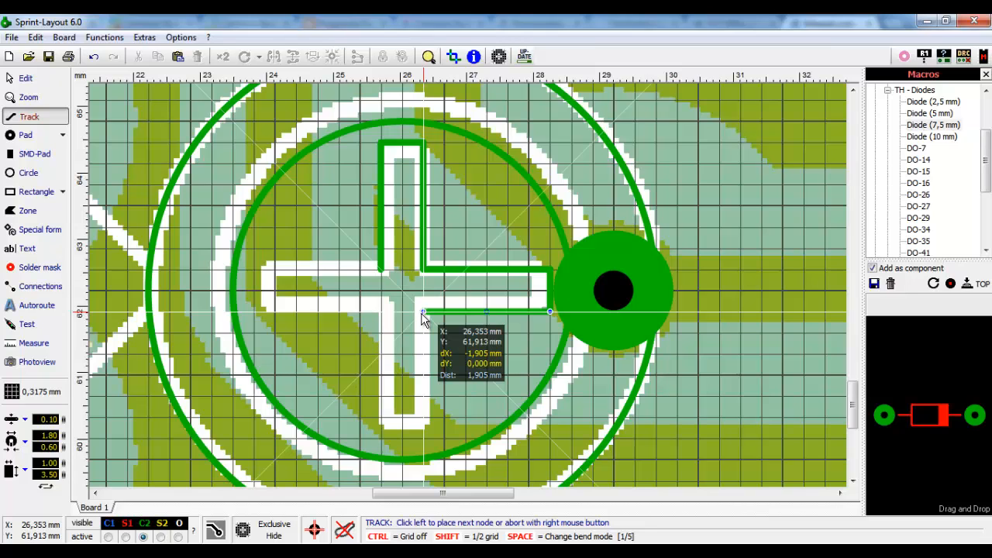
- Continue the track around the lower and left arms, closing the cross outline
click(423, 312)
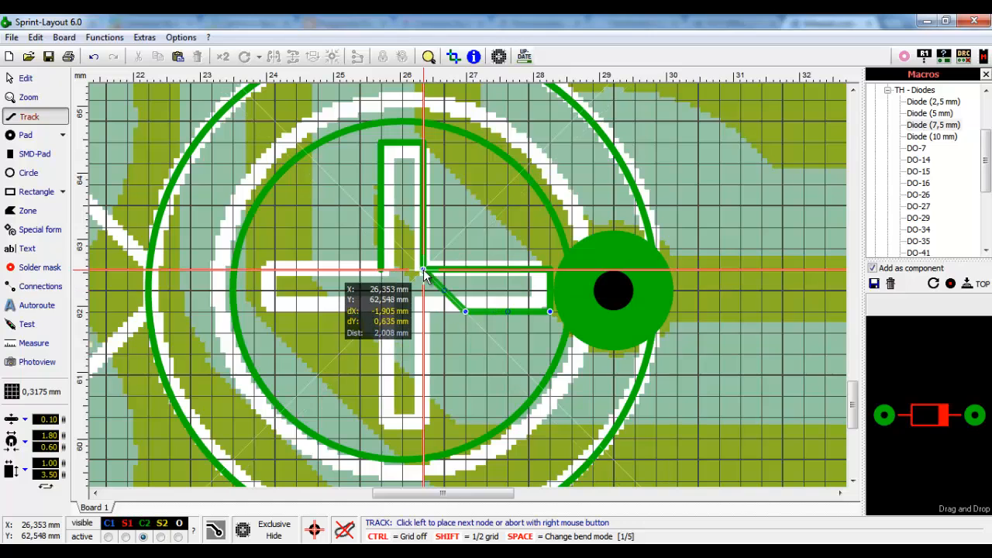
click(423, 312)
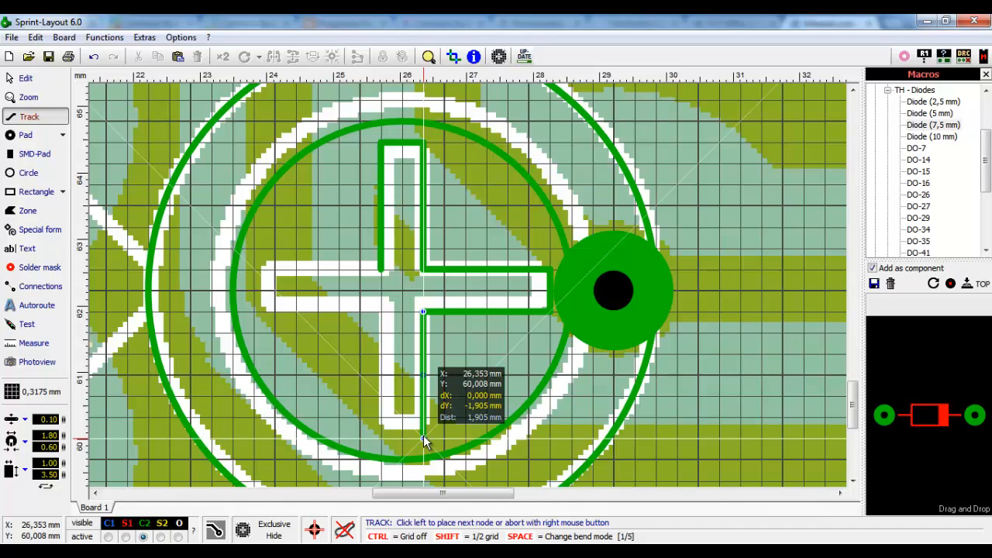
click(381, 437)
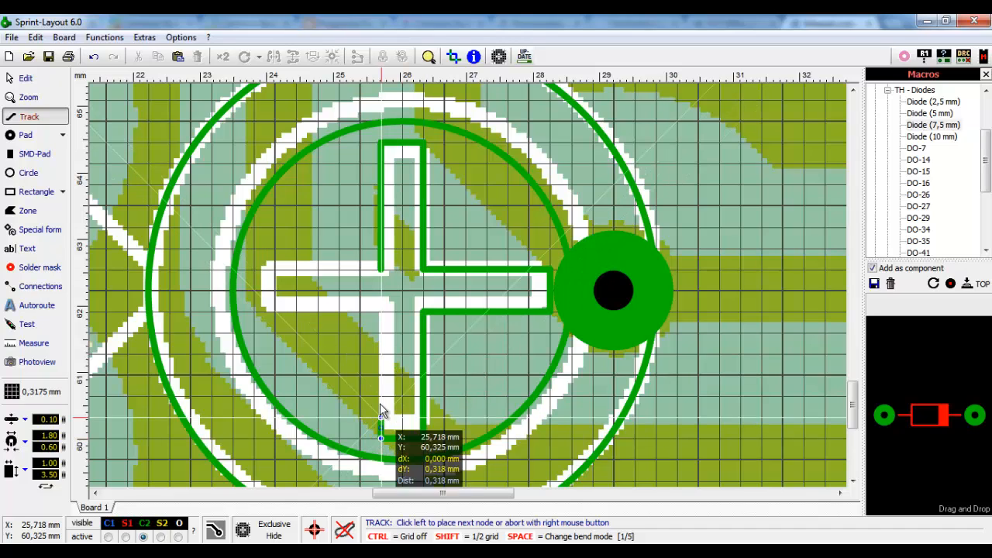
click(380, 312)
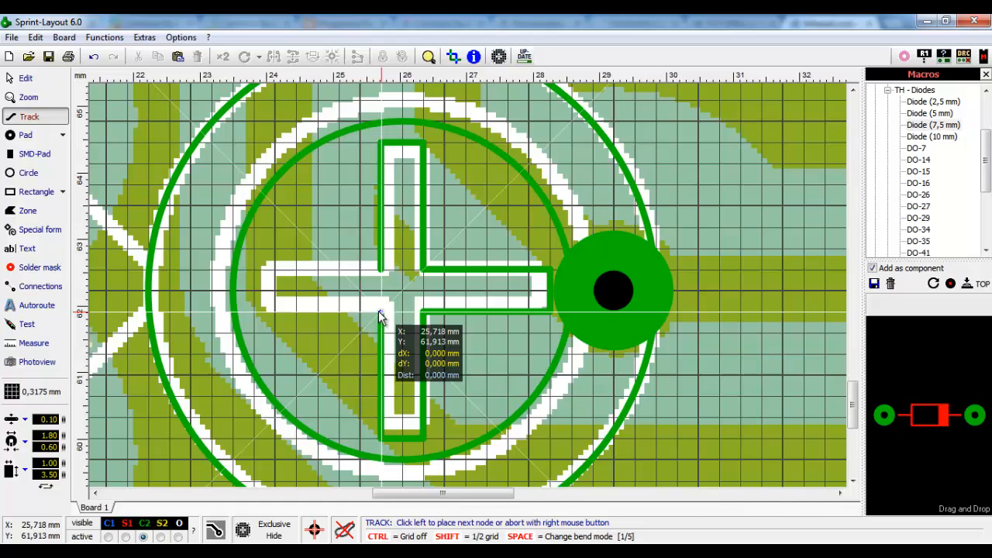
click(255, 312)
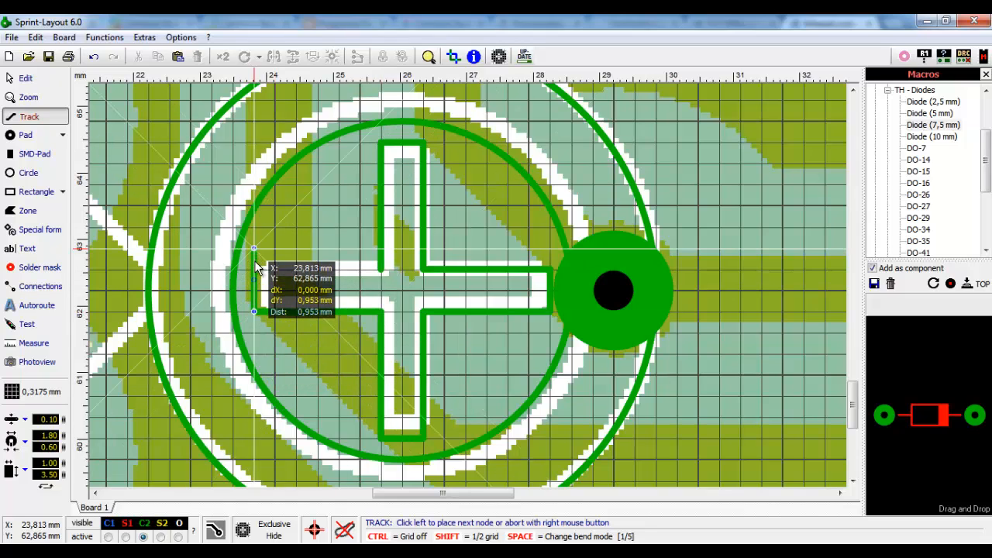
click(252, 272)
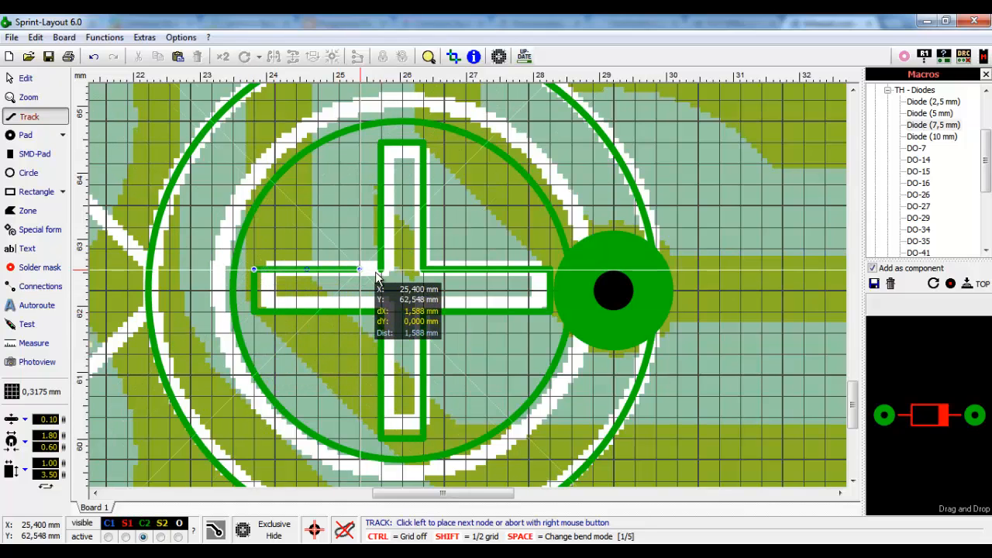
click(378, 272)
right_click(377, 272)
- Draw a track from VR2's outer circle looping around the upper pad and angling back to the circle
scroll(404, 280, down, 2)
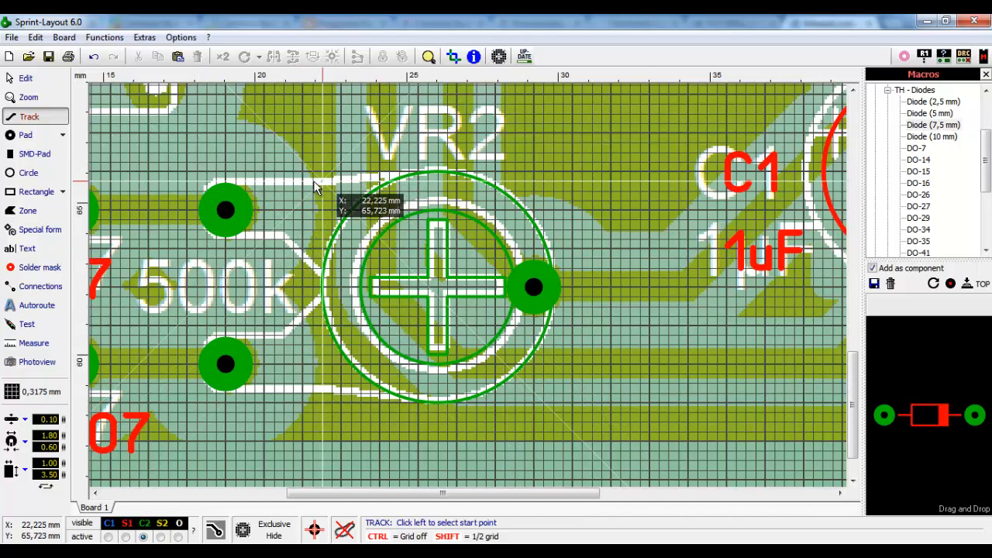
scroll(317, 186, up, 2)
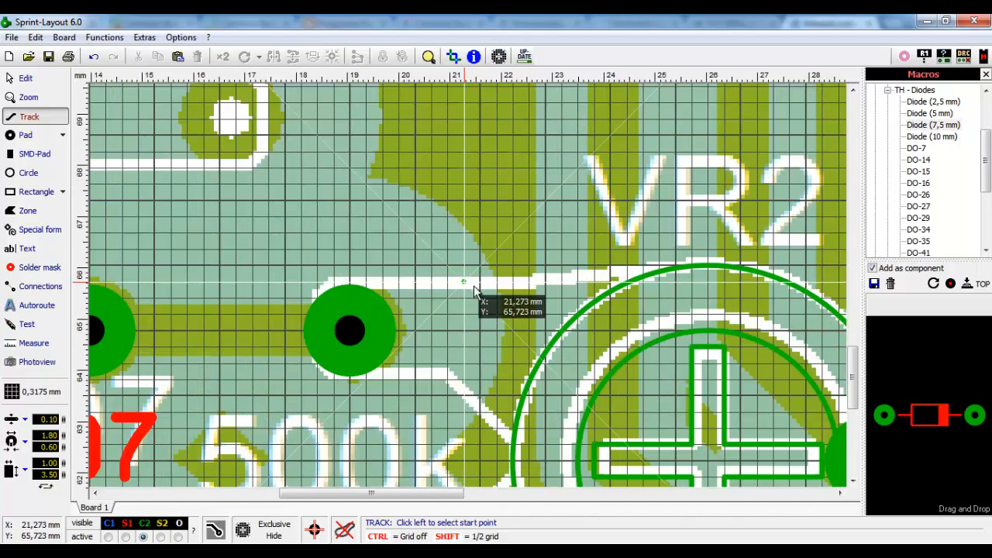
click(629, 286)
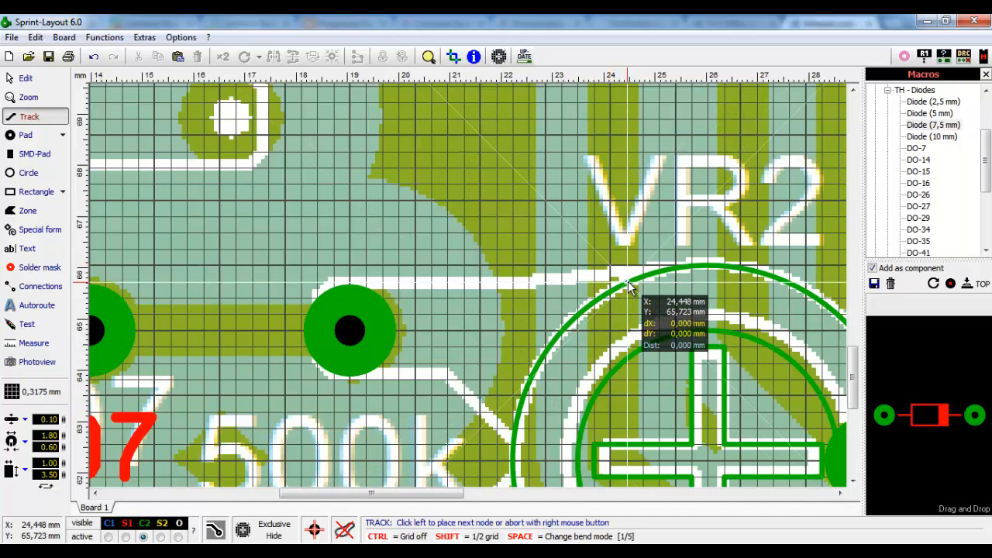
click(303, 284)
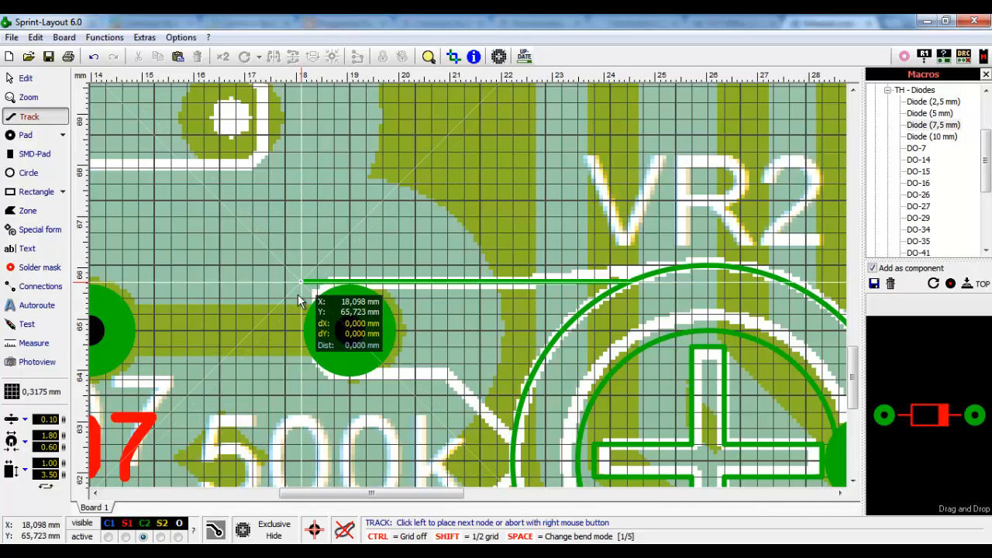
click(303, 379)
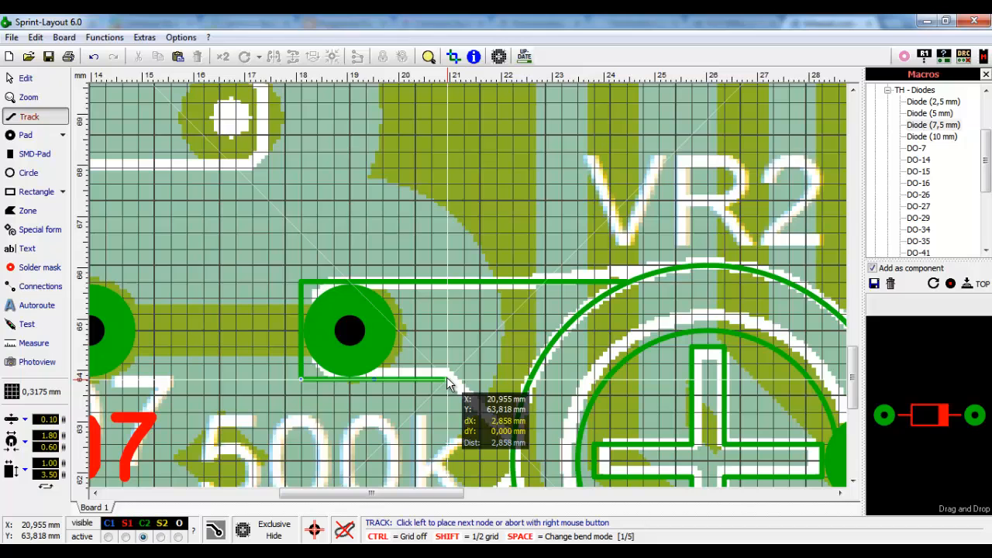
click(447, 379)
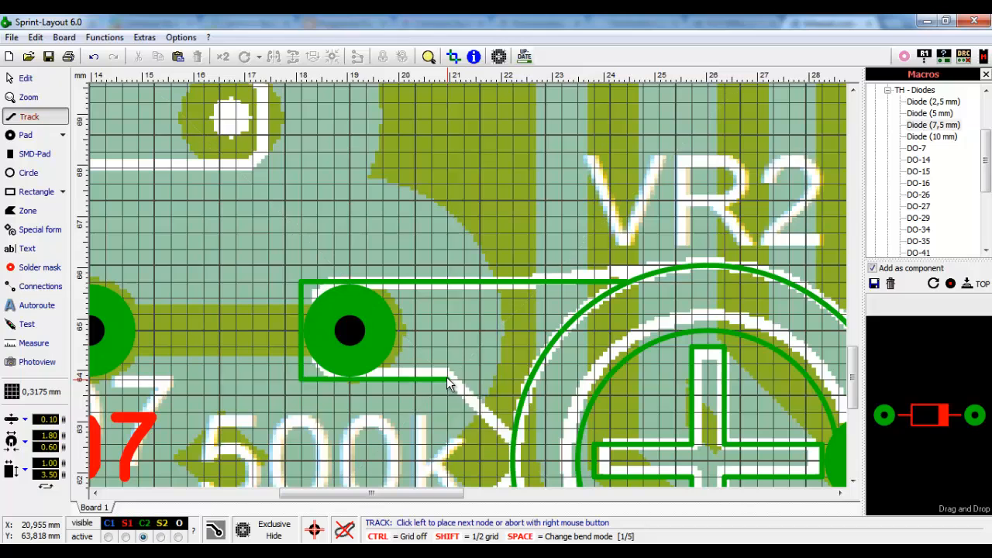
click(515, 447)
right_click(516, 448)
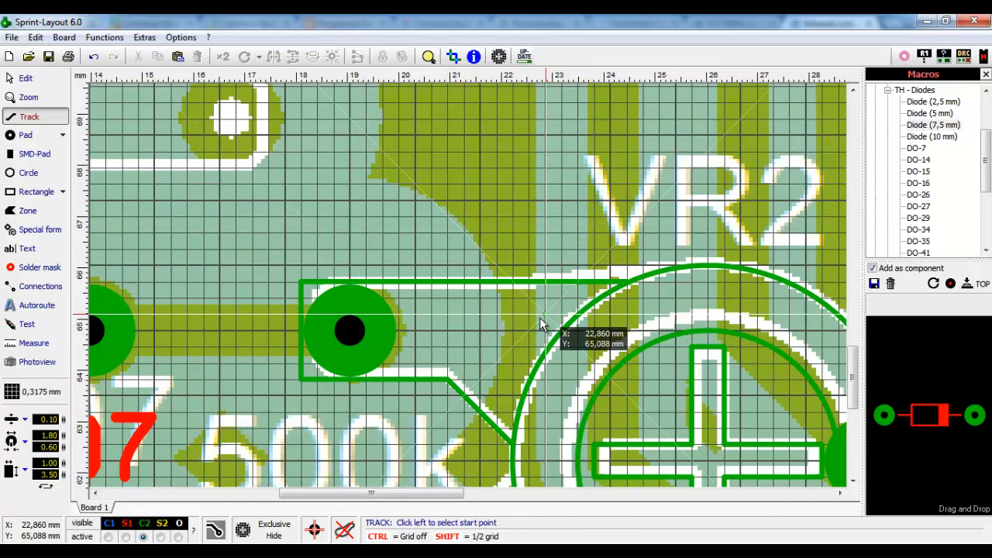
scroll(540, 324, down, 3)
scroll(491, 341, up, 3)
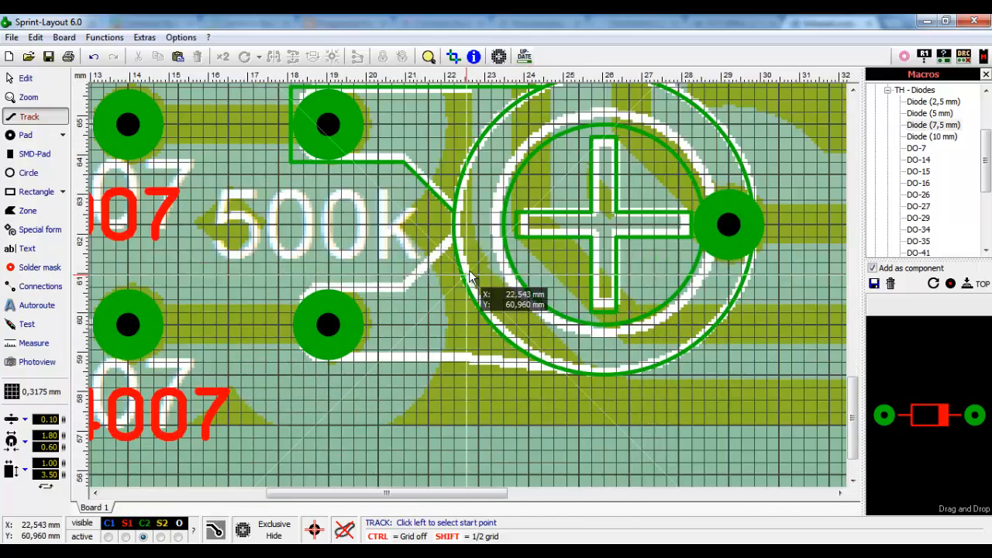
scroll(460, 287, down, 2)
scroll(465, 290, up, 2)
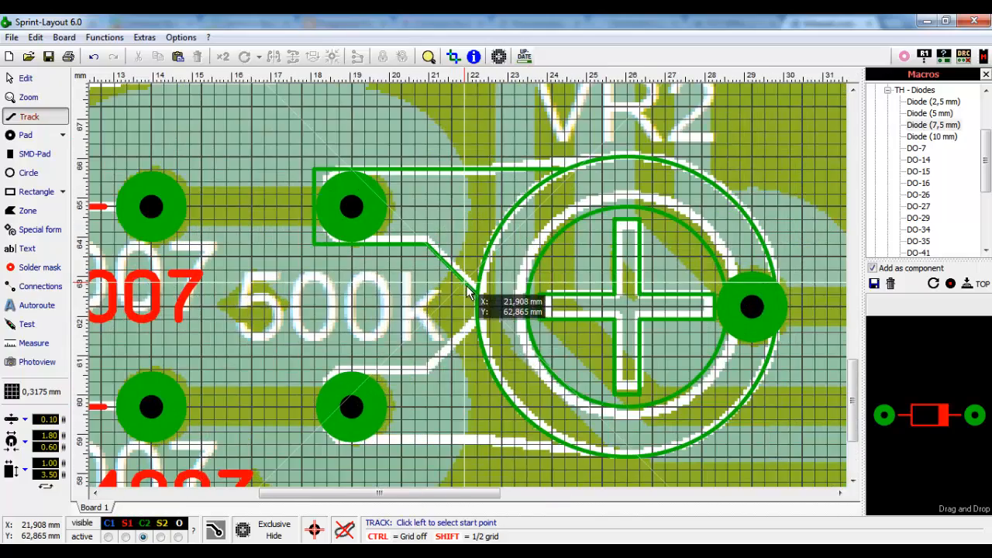
- Duplicate the pad-loop track, mirror it vertically and fit it around the lower pad
click(49, 81)
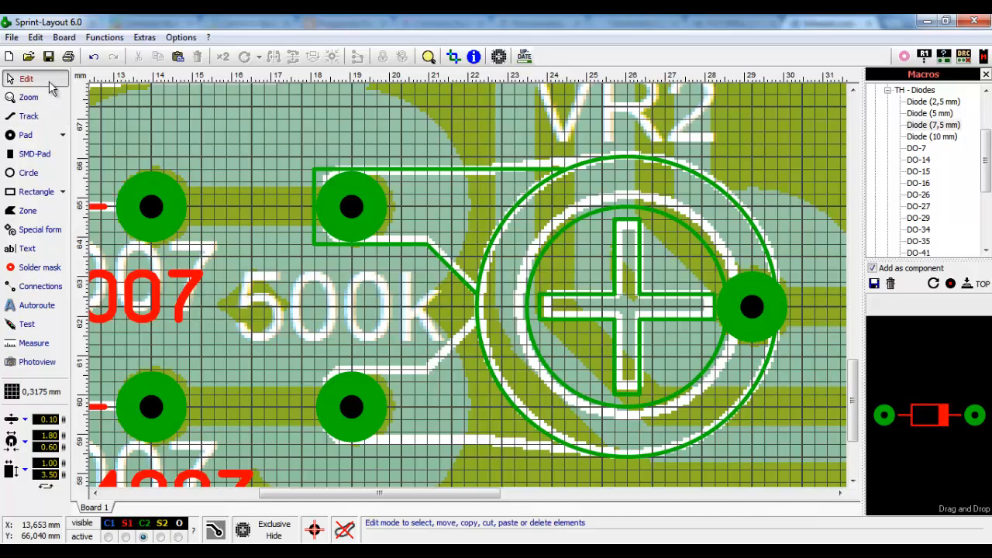
click(443, 265)
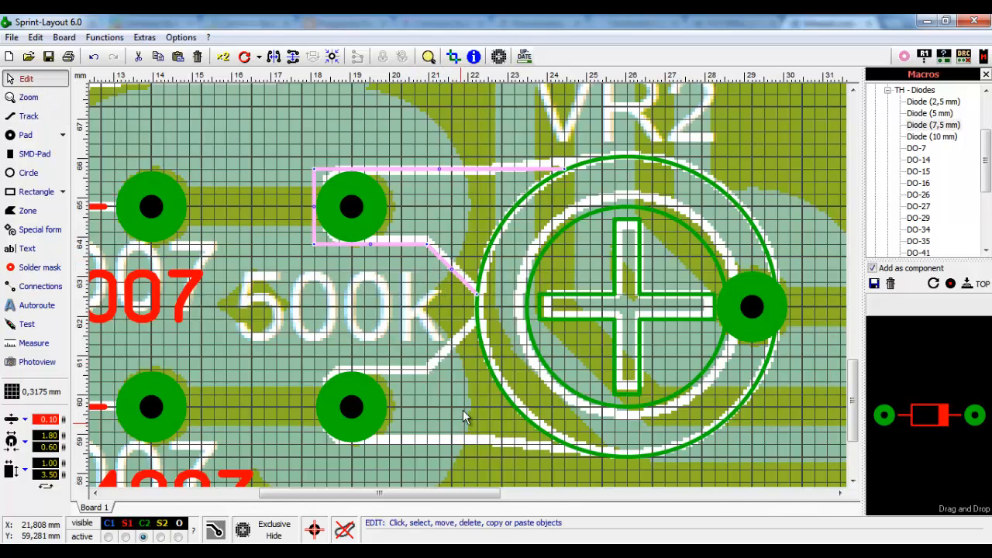
click(293, 57)
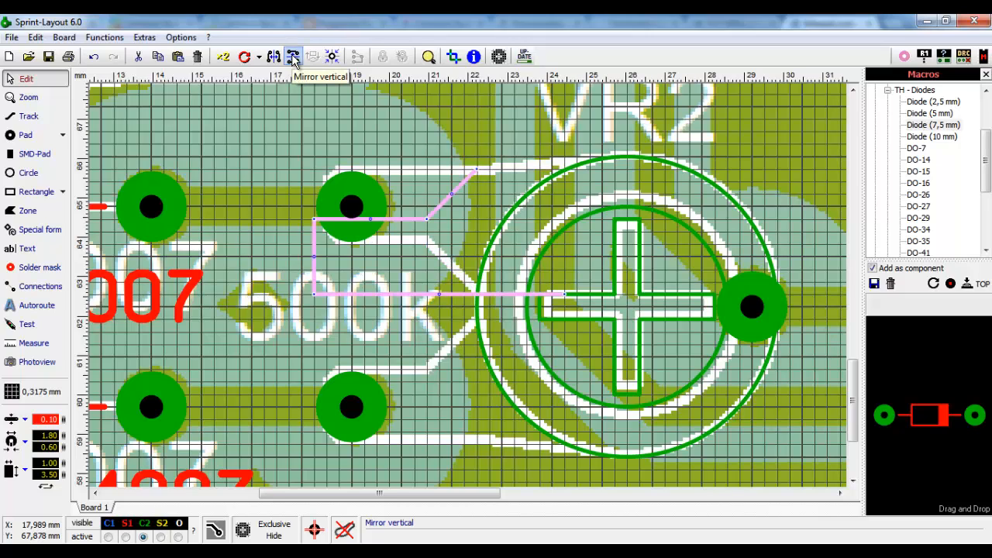
click(293, 58)
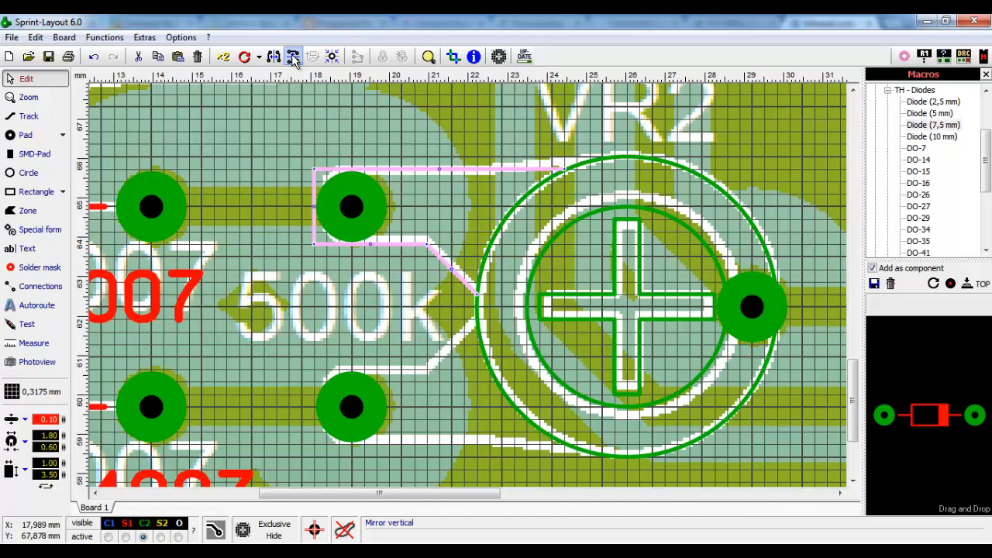
click(223, 56)
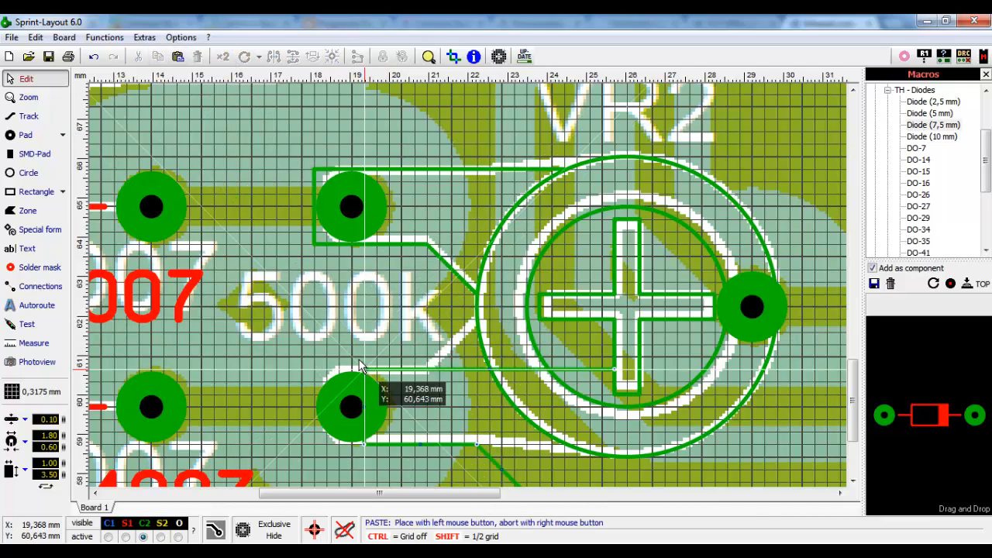
click(316, 372)
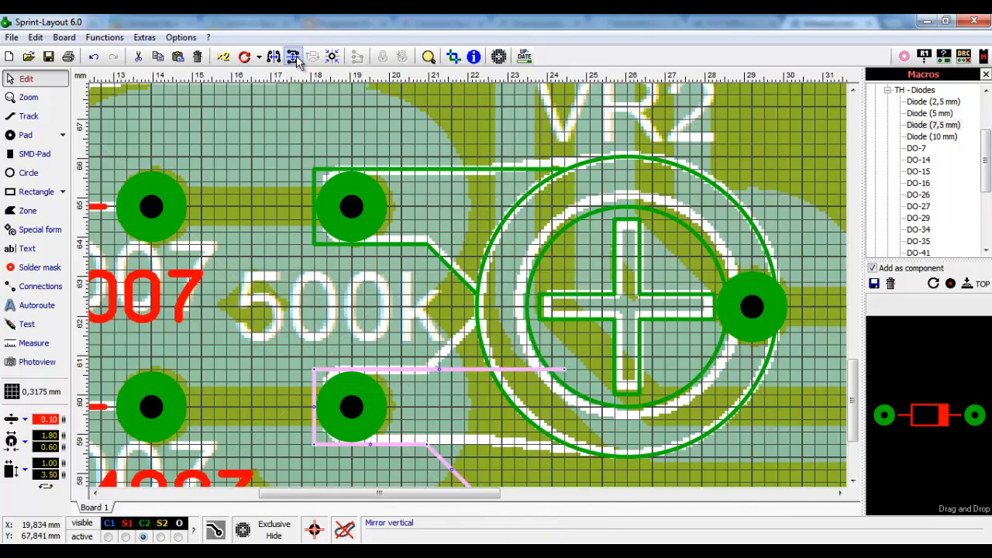
click(295, 60)
click(385, 417)
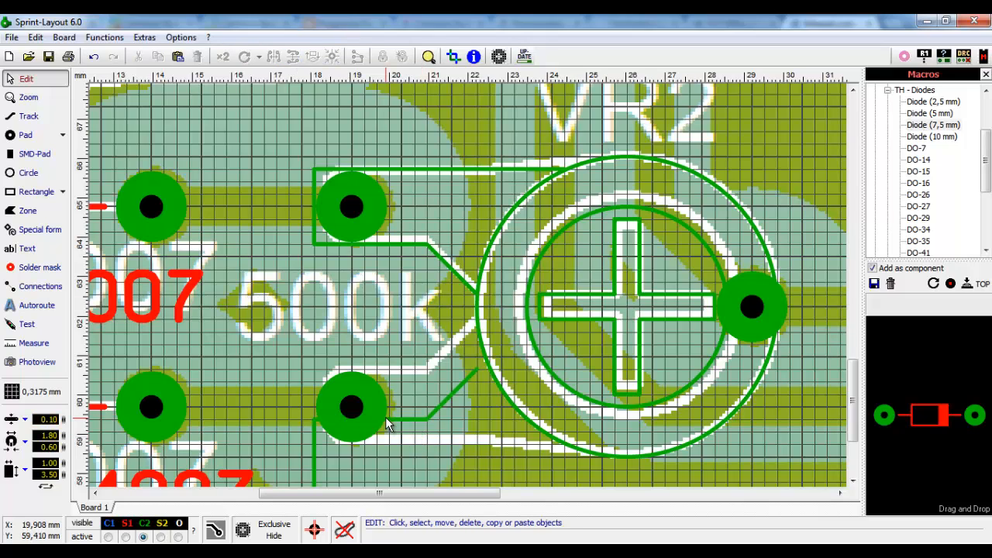
drag(410, 420, 413, 375)
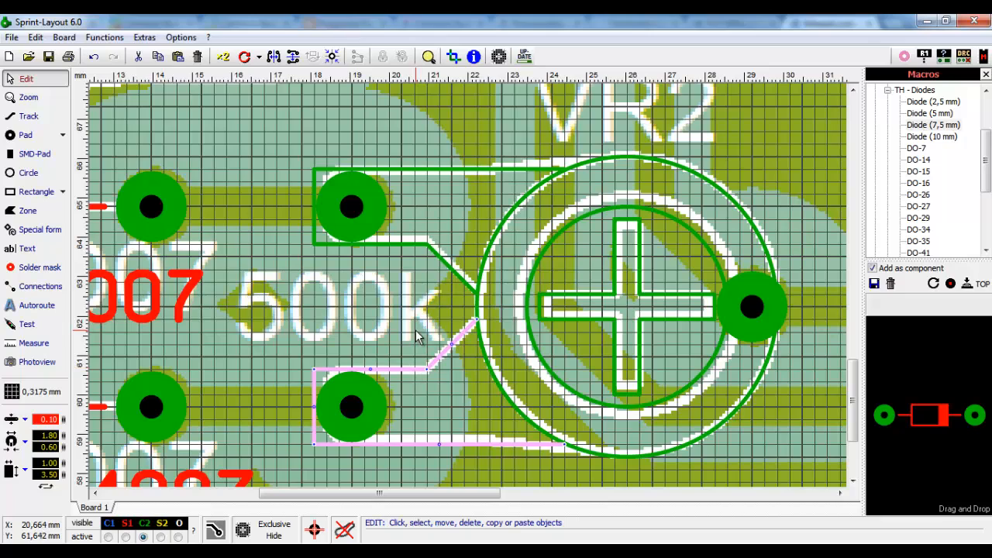
click(449, 375)
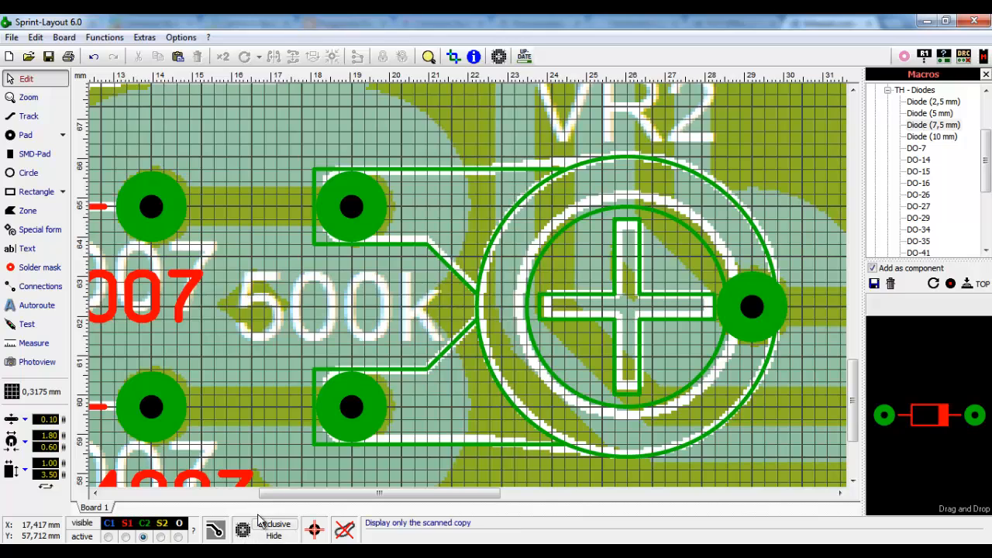
click(275, 536)
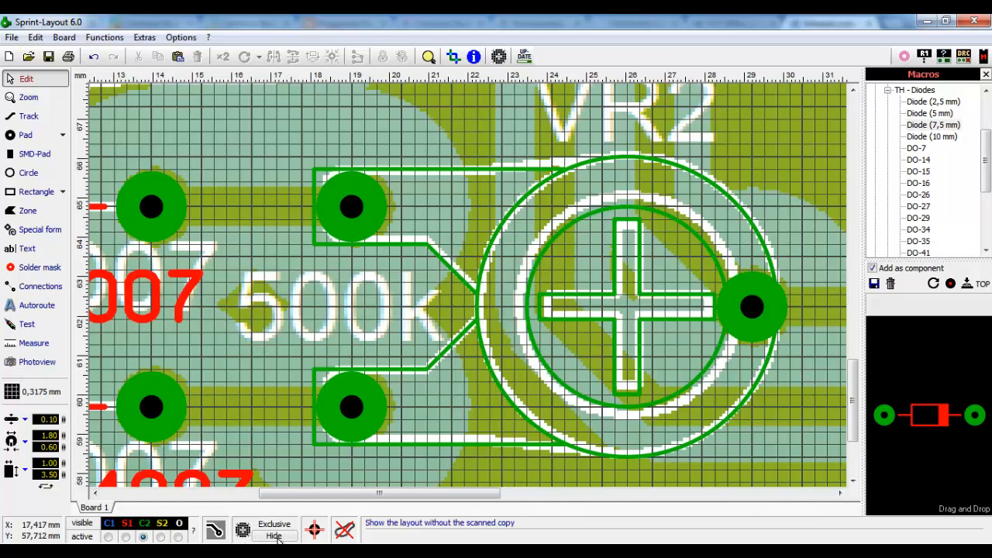
click(275, 537)
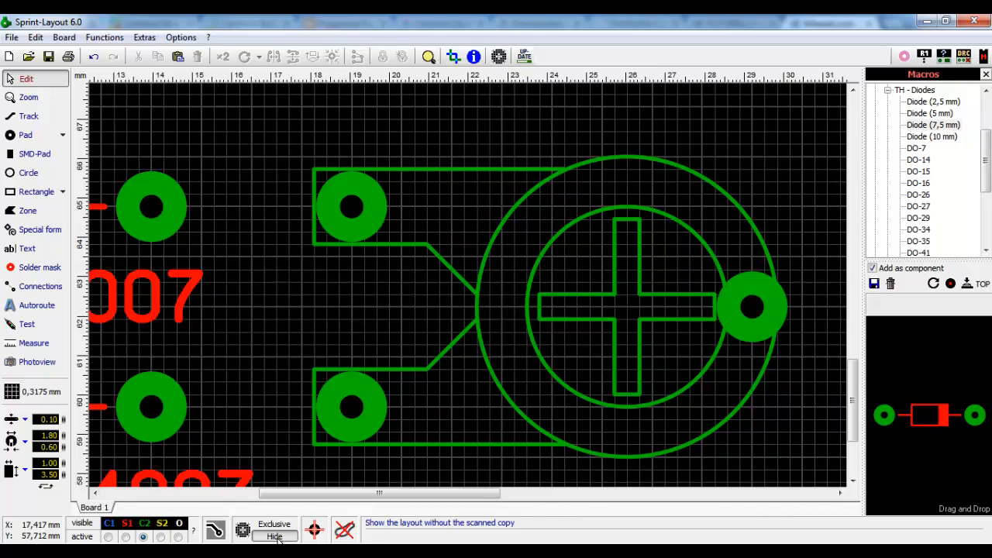
click(275, 536)
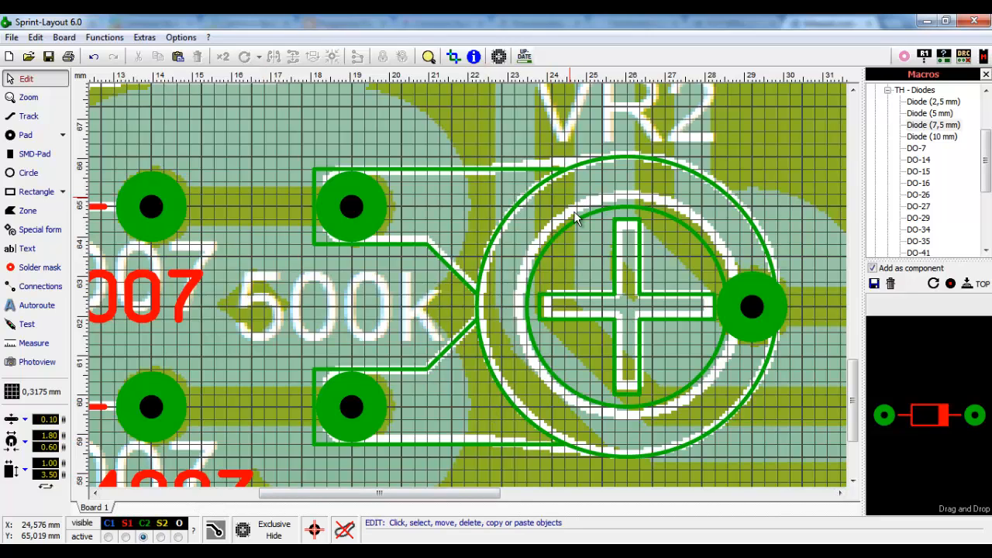
- Move VR2's cross onto silkscreen layer S1 and make S1 the active layer
click(617, 291)
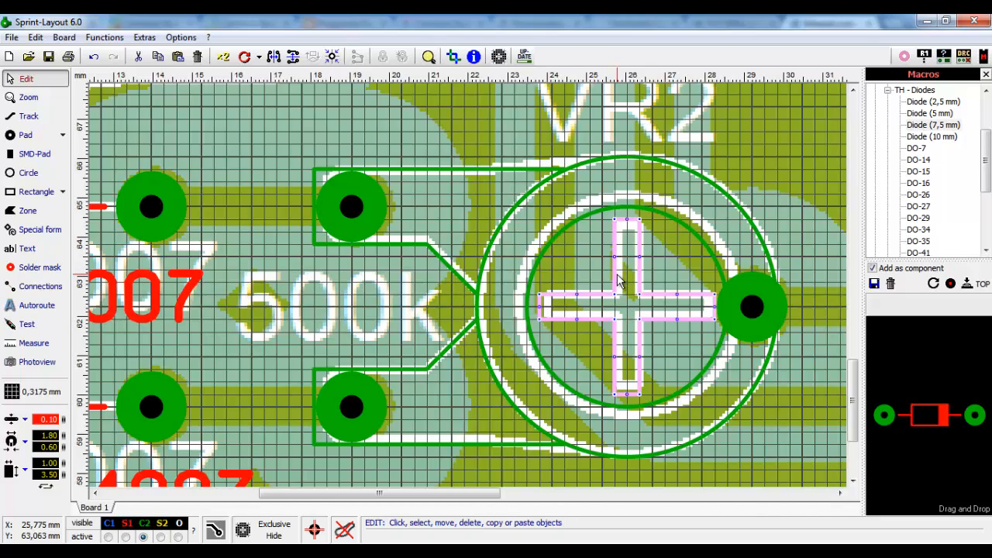
right_click(618, 281)
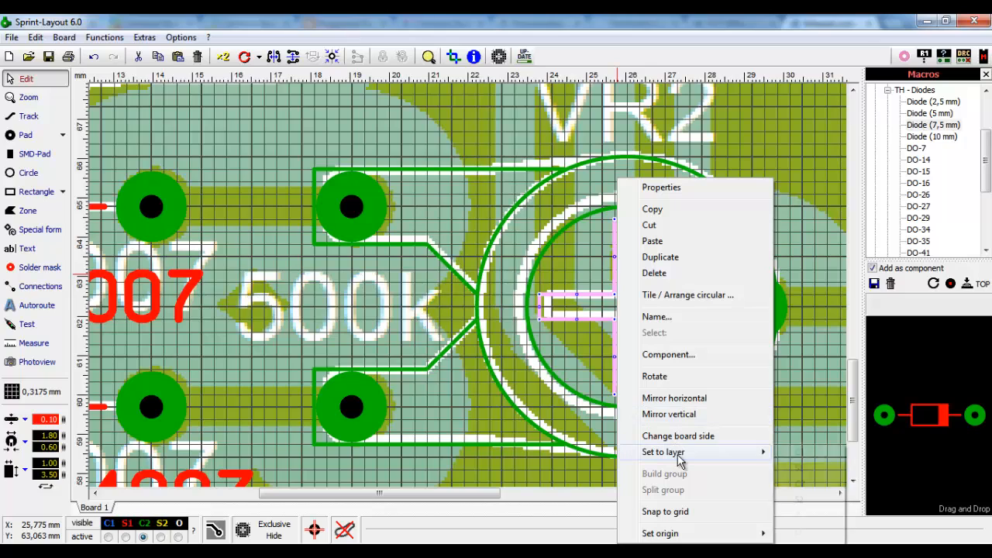
mouse_move(679, 454)
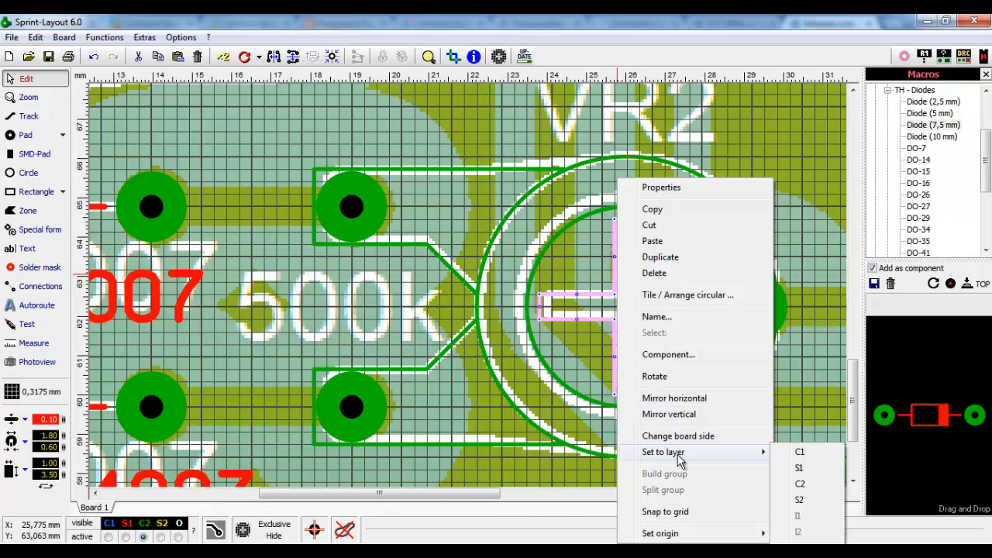
click(806, 475)
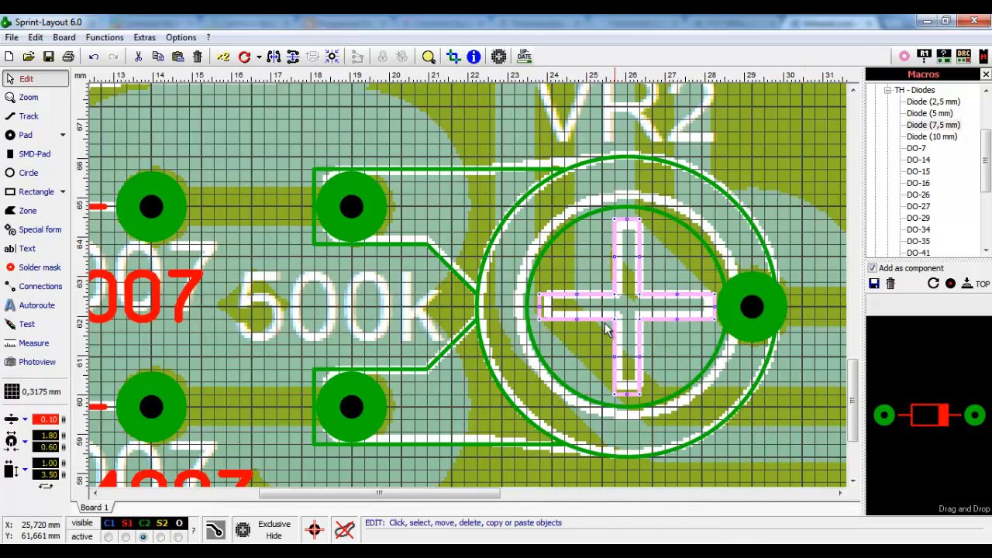
click(581, 361)
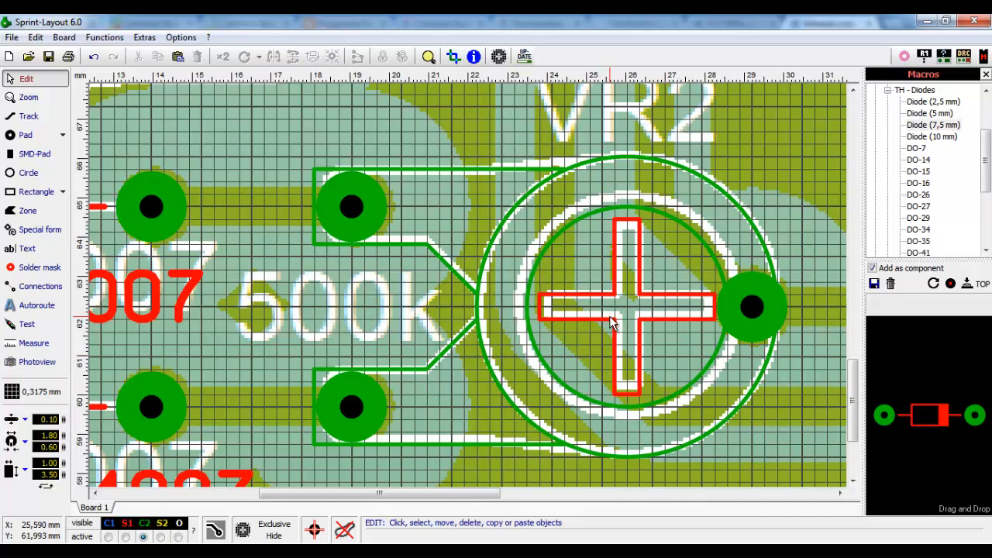
click(125, 536)
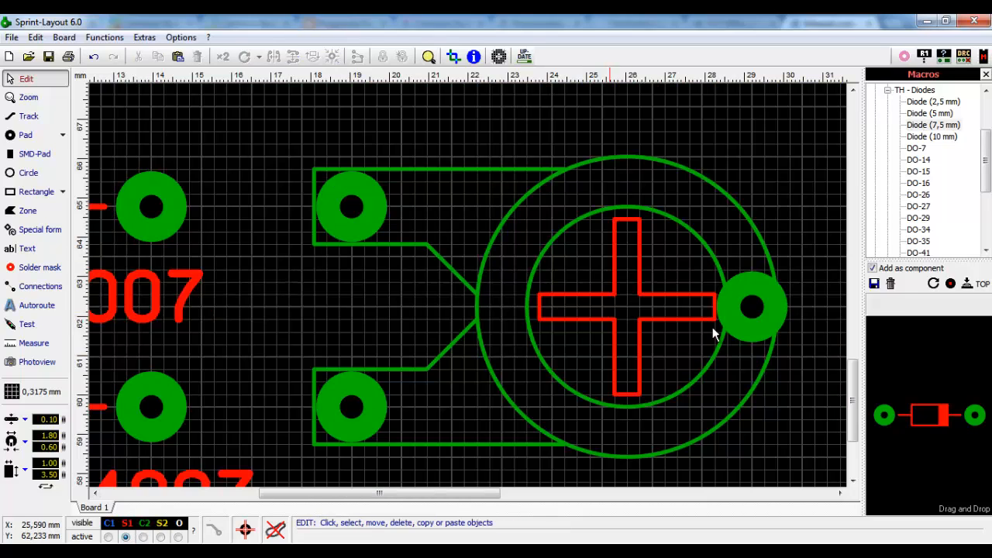
- Make C2 active, then move VR2's two circles and both pad-loop tracks onto S1
click(144, 536)
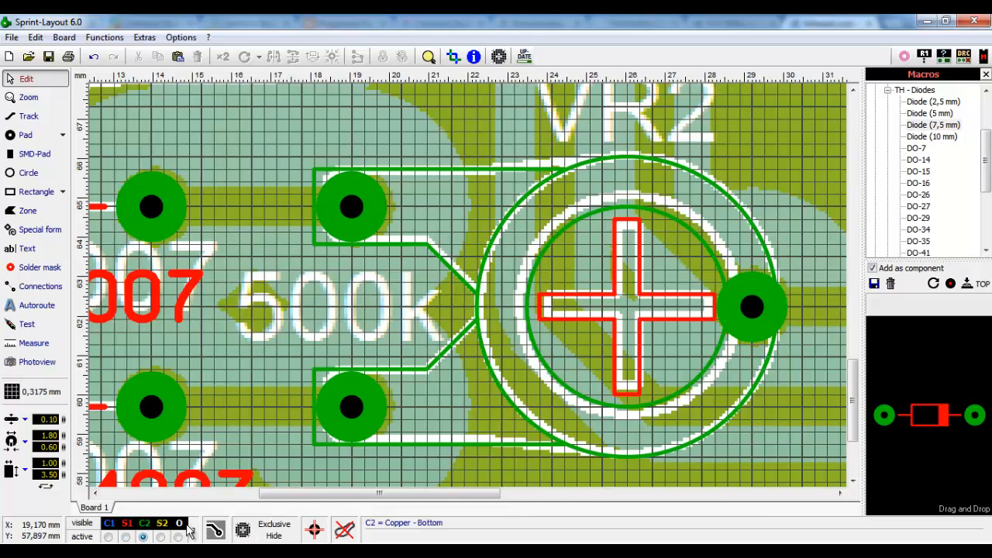
click(587, 247)
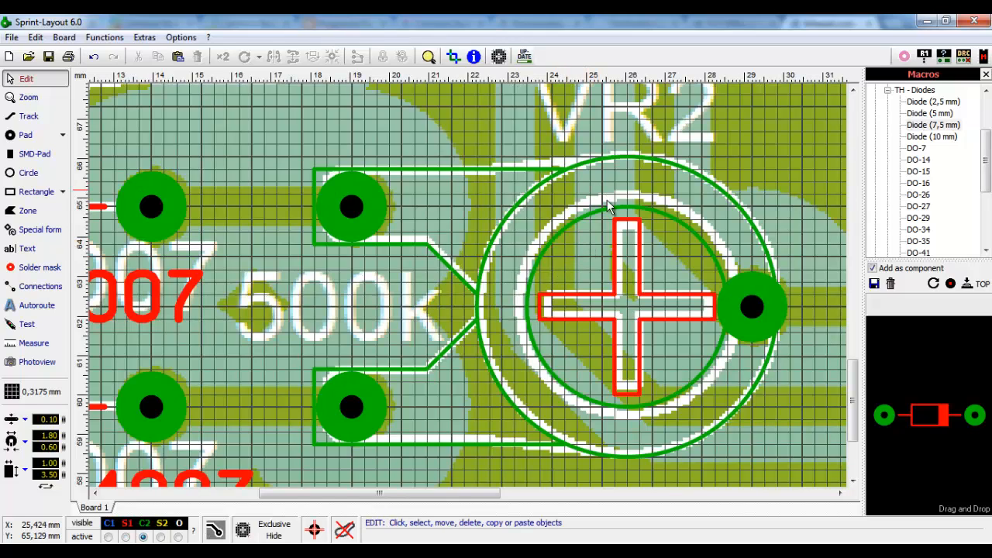
click(607, 211)
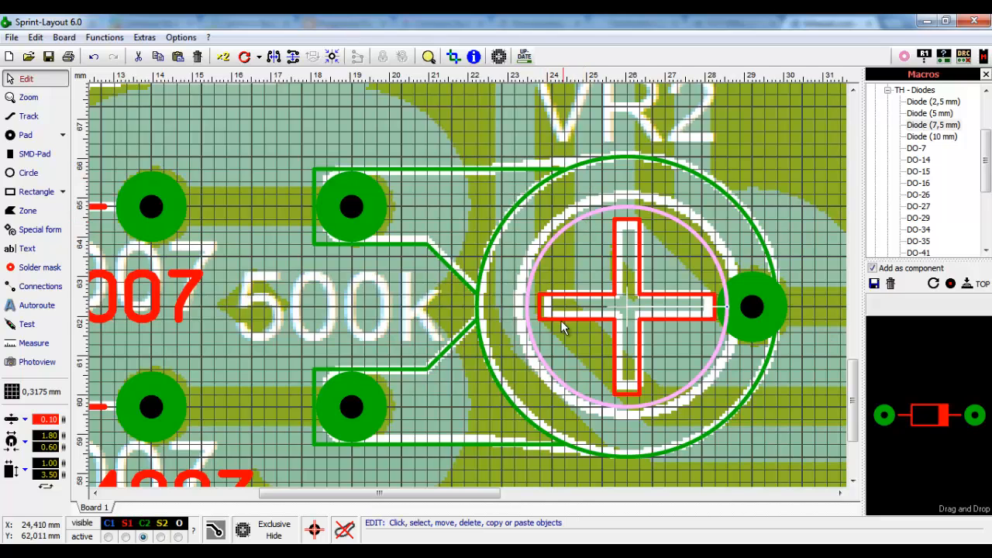
shift+click(586, 163)
shift+click(507, 169)
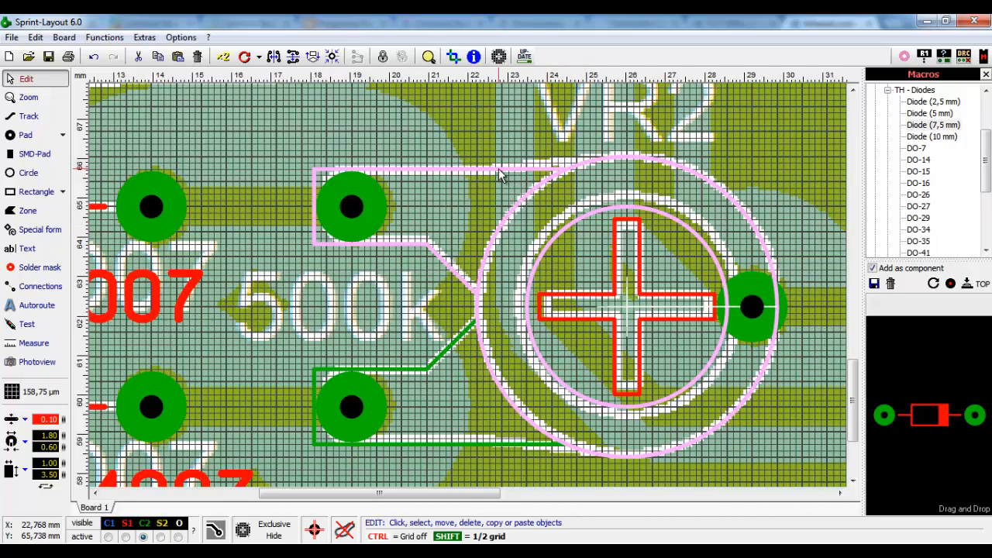
shift+click(448, 351)
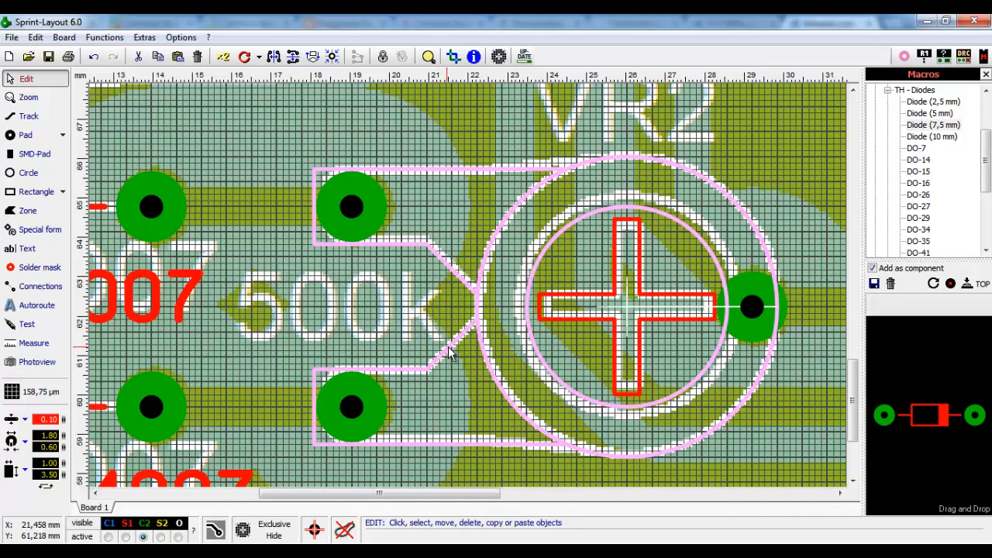
right_click(478, 312)
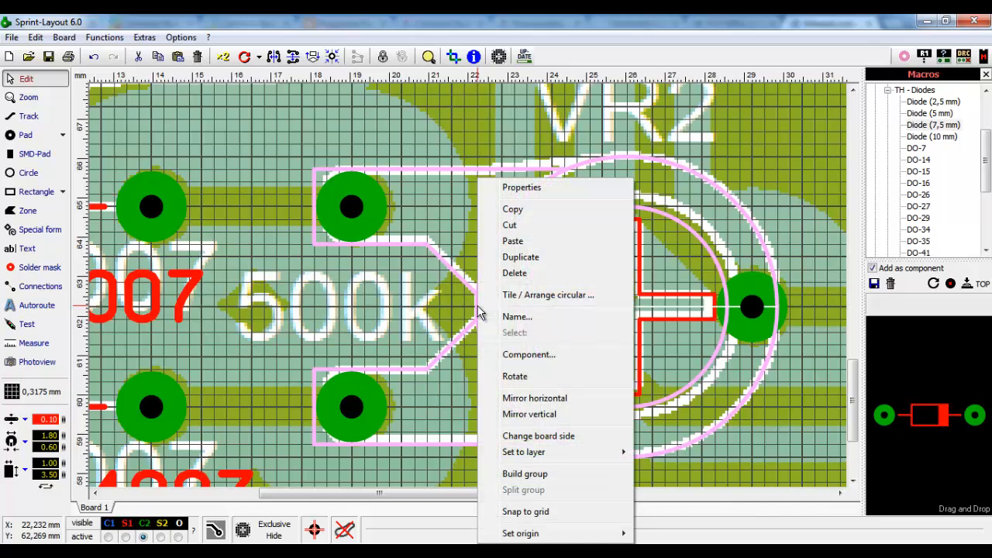
mouse_move(509, 458)
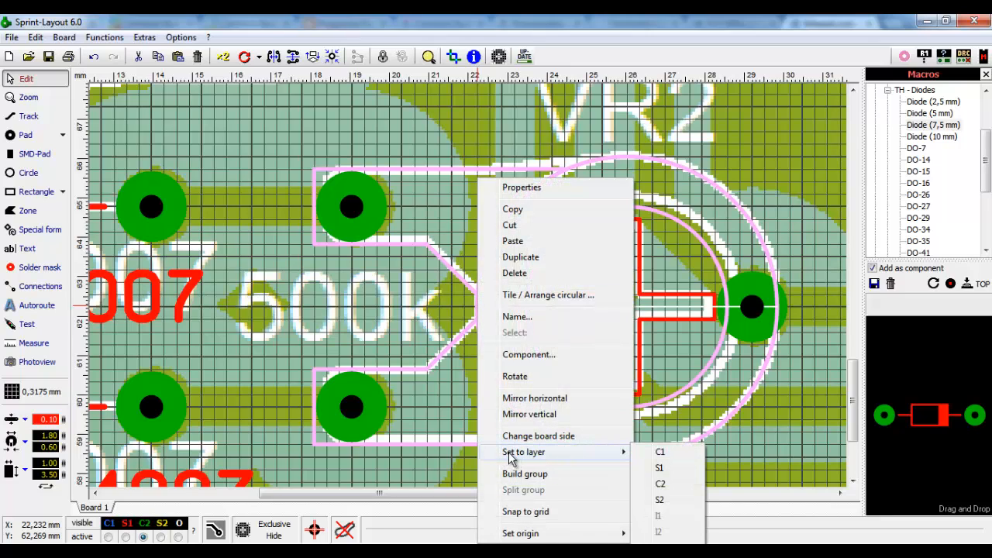
click(659, 469)
click(580, 362)
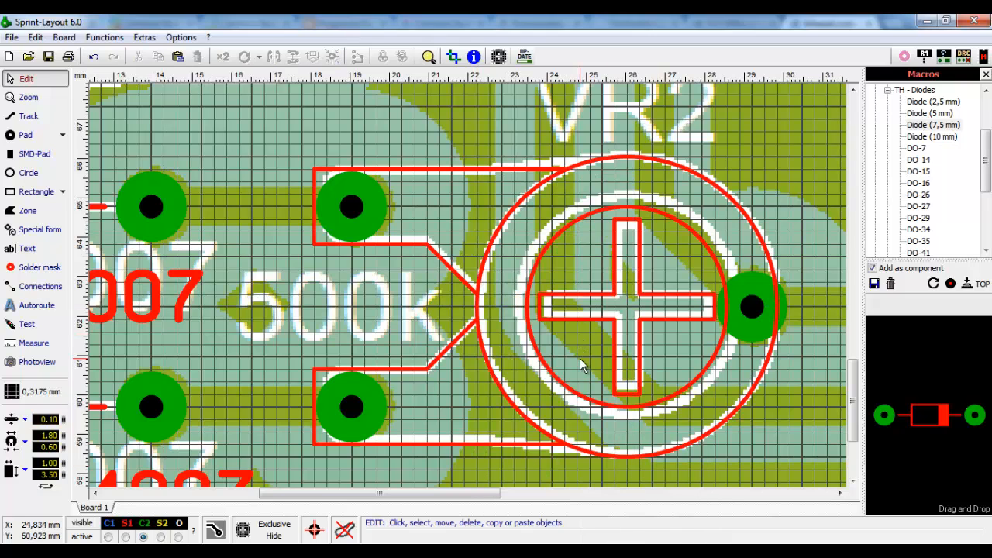
- Zoom out and frame-select VR2's entire footprint with its pads, circles and cross
scroll(616, 346, down, 1)
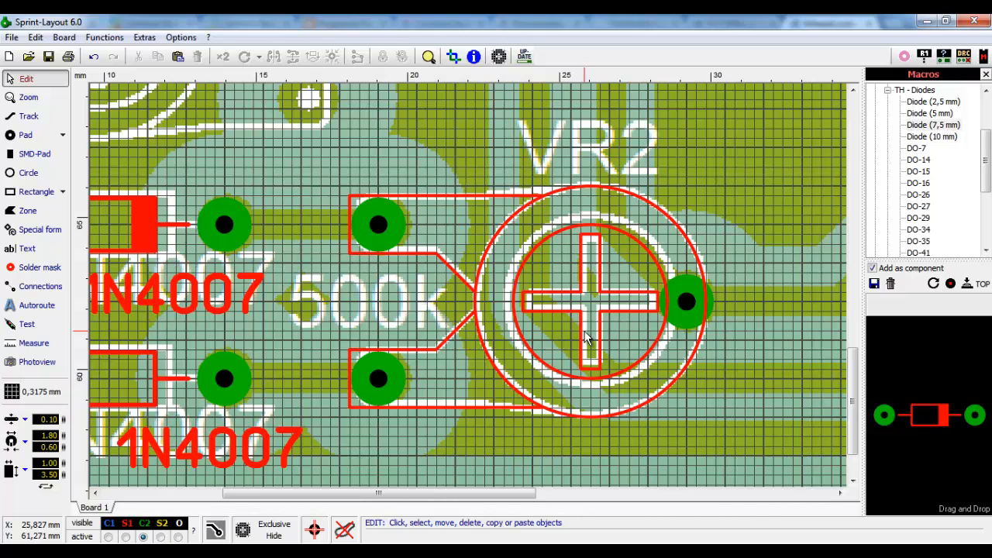
drag(513, 495, 554, 494)
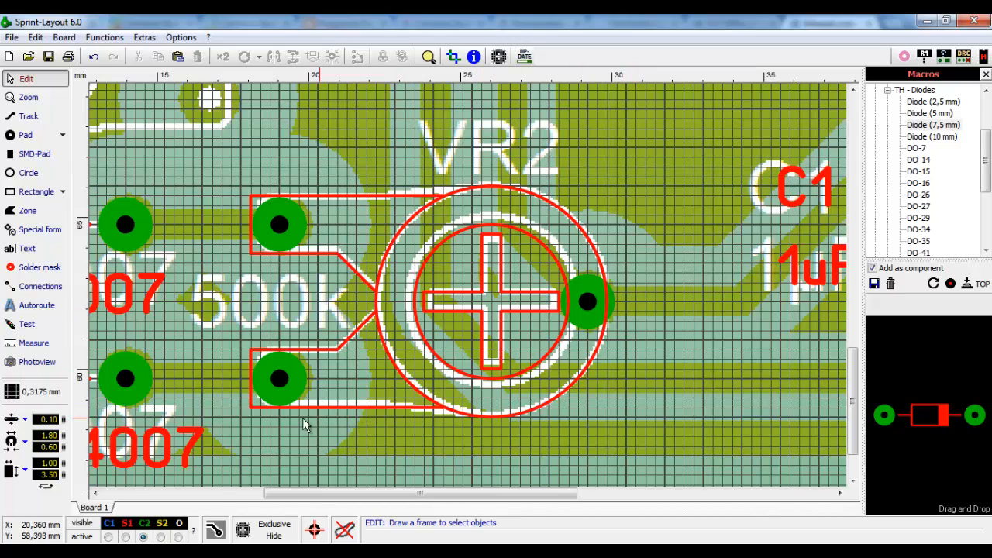
click(308, 232)
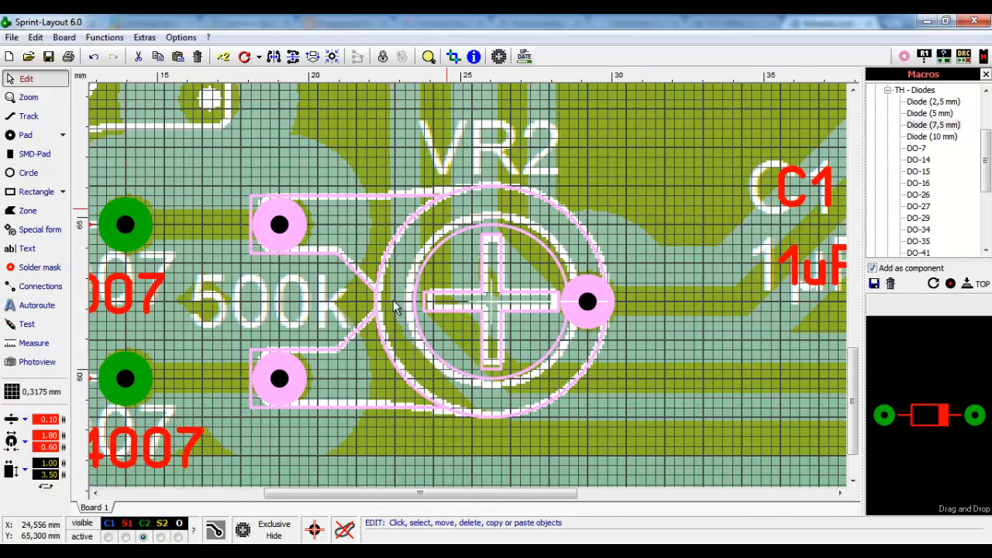
- Save the footprint as macro 'Preset 01' in a new 'Propios' folder under Through-Hole
click(874, 285)
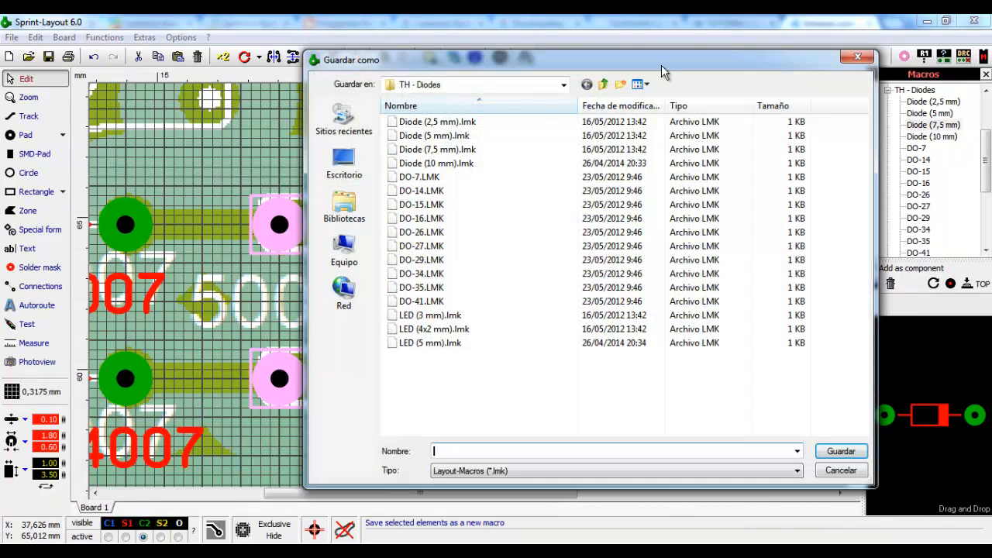
click(603, 85)
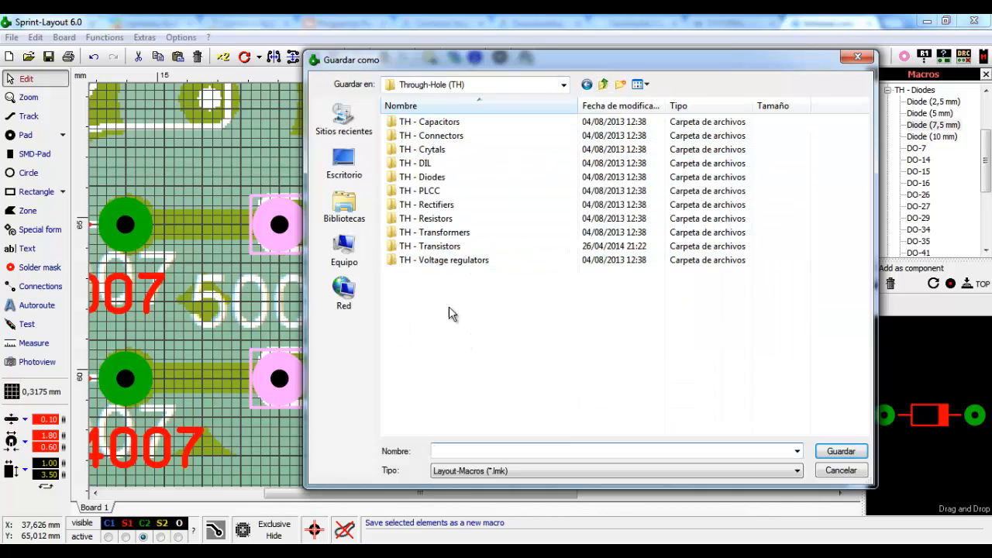
click(620, 84)
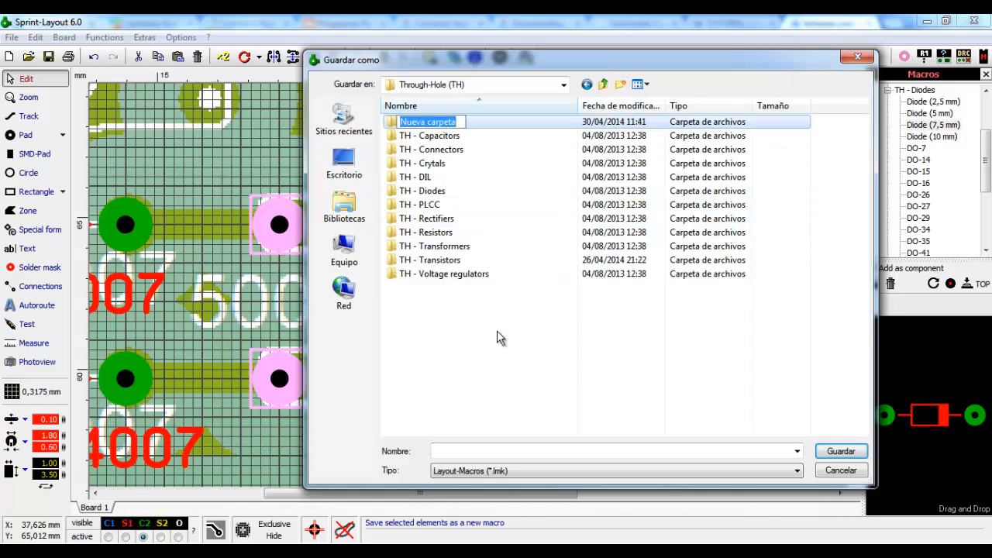
text(P)
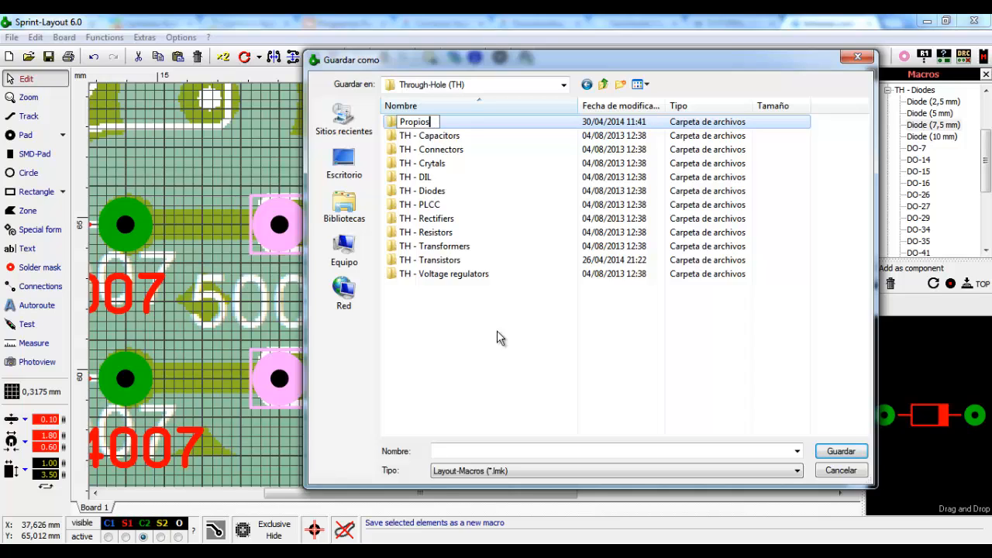
text(ropios)
key(Return)
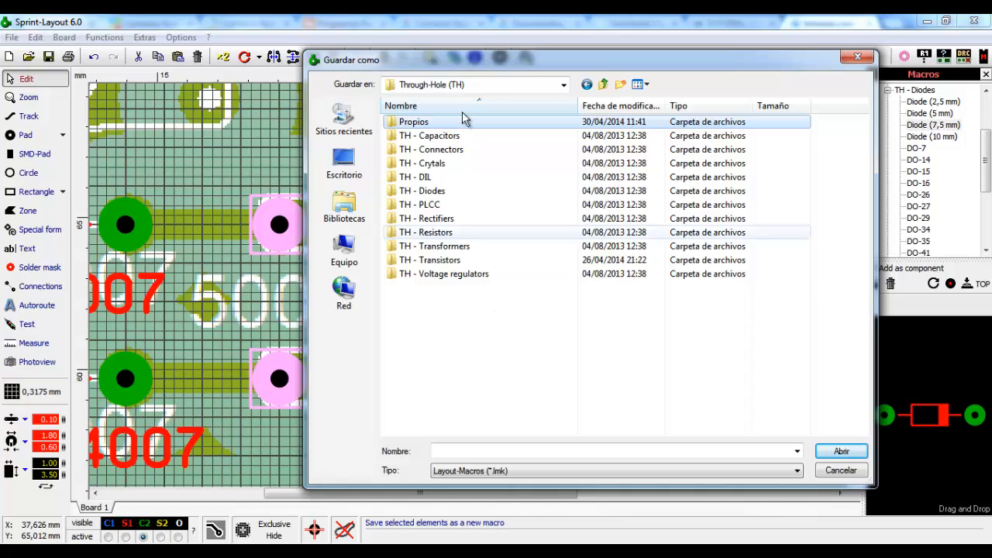
double_click(416, 124)
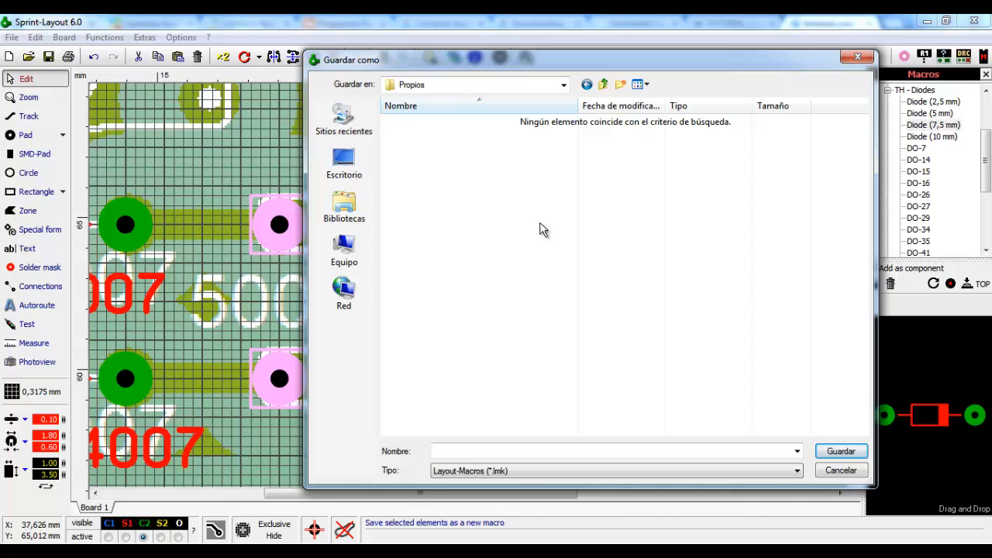
click(484, 451)
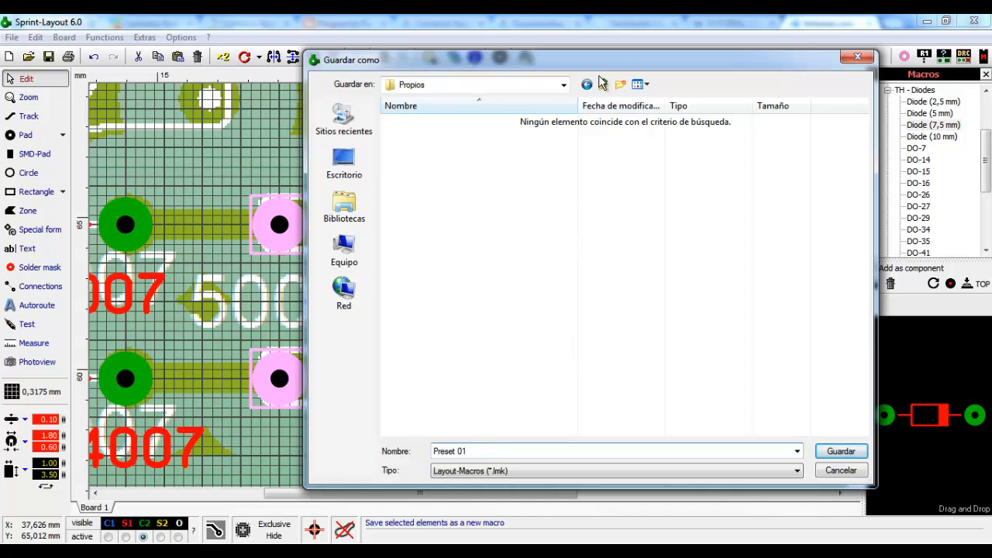
drag(653, 59, 775, 47)
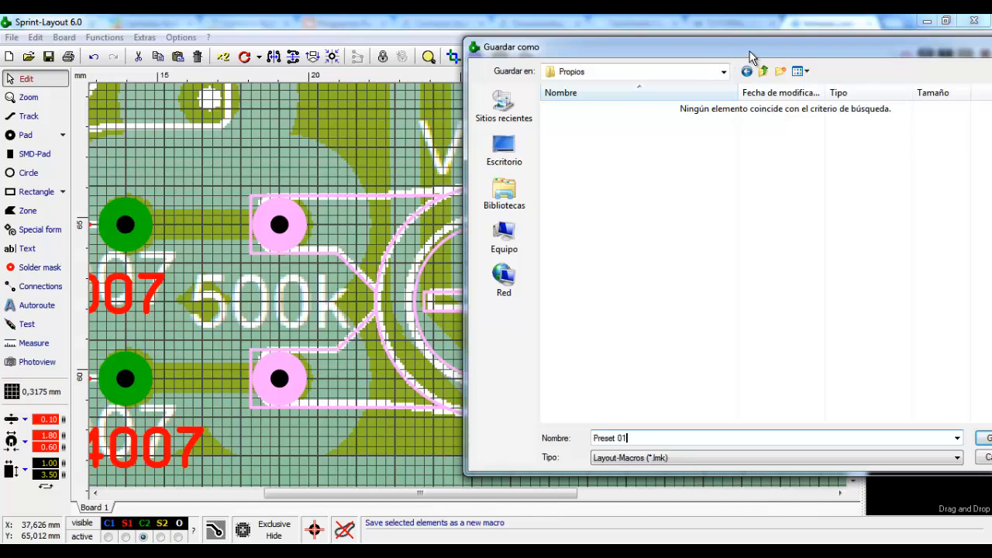
drag(750, 55, 473, 55)
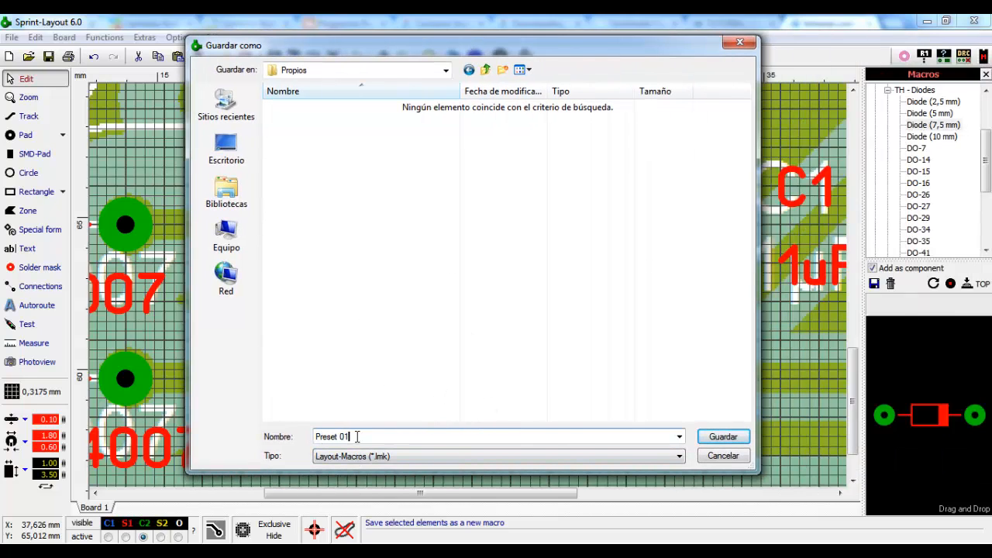
click(723, 437)
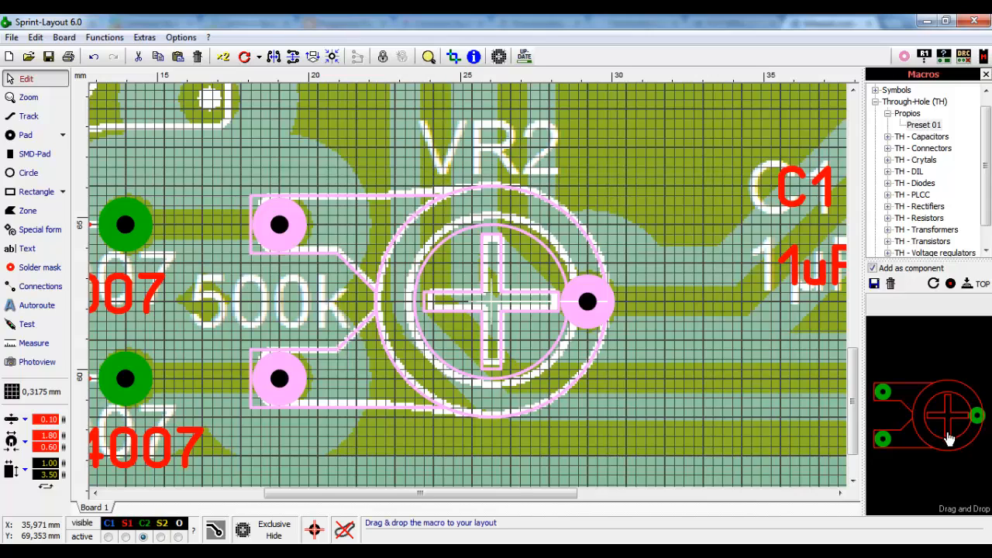
- Check the placed footprint by selecting its pad, circle and outline, then clear the selection
click(648, 308)
click(587, 297)
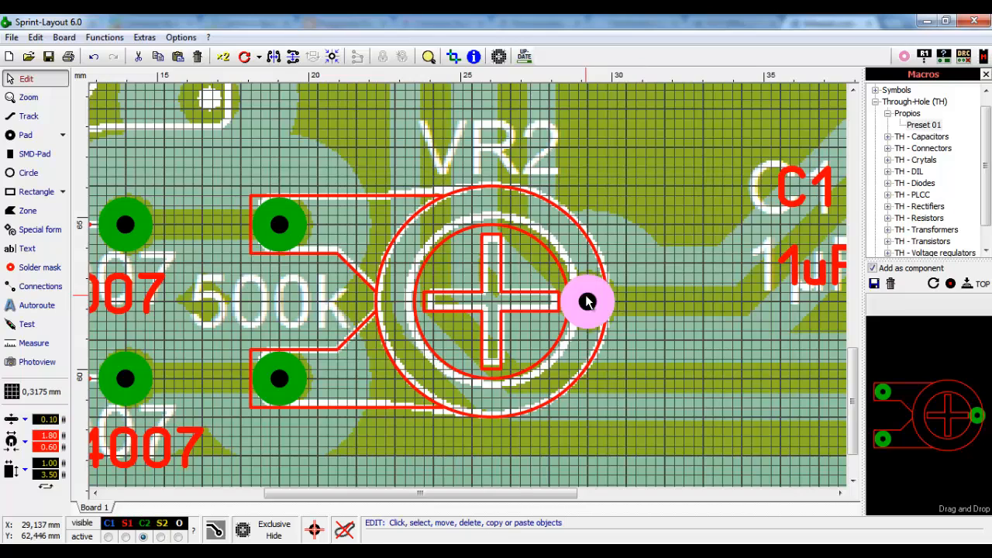
click(645, 226)
click(531, 223)
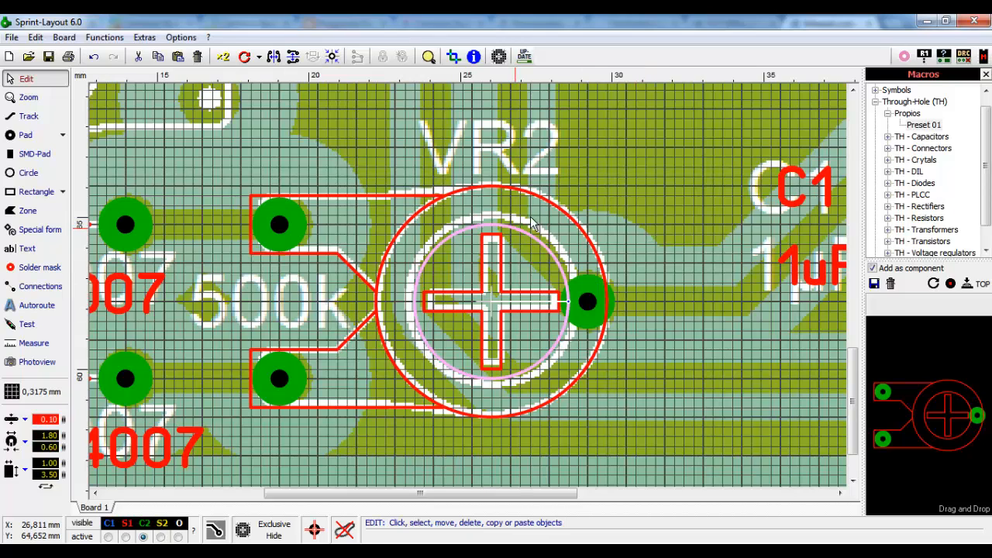
click(544, 205)
click(411, 196)
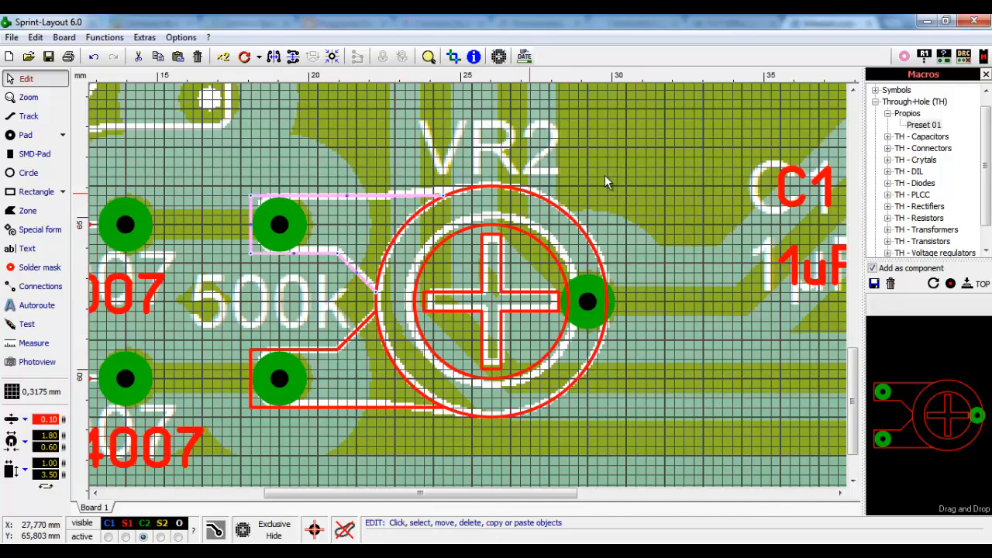
click(606, 177)
- Delete the VR2 footprint and drop Preset 01 onto the board, dismissing its Component dialog
drag(655, 150, 258, 432)
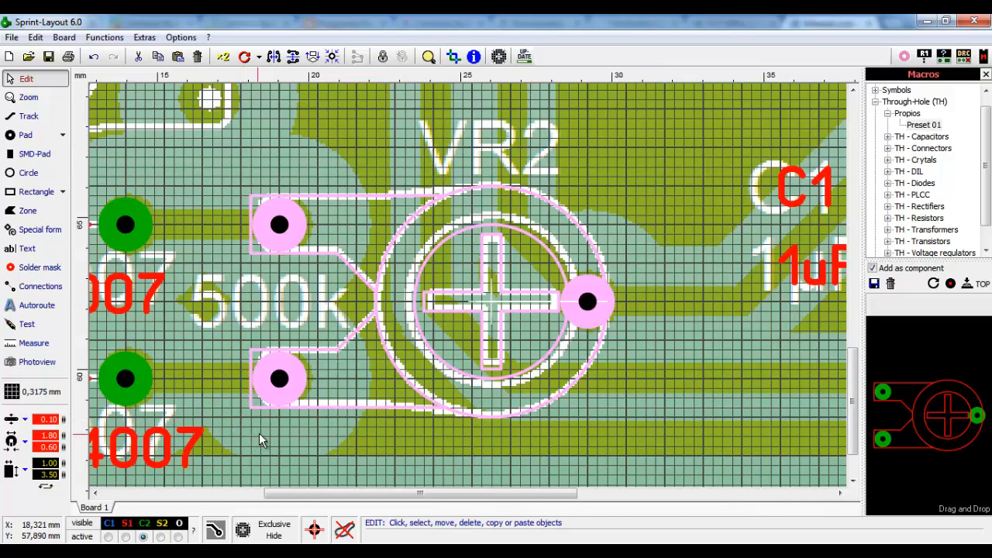
click(258, 432)
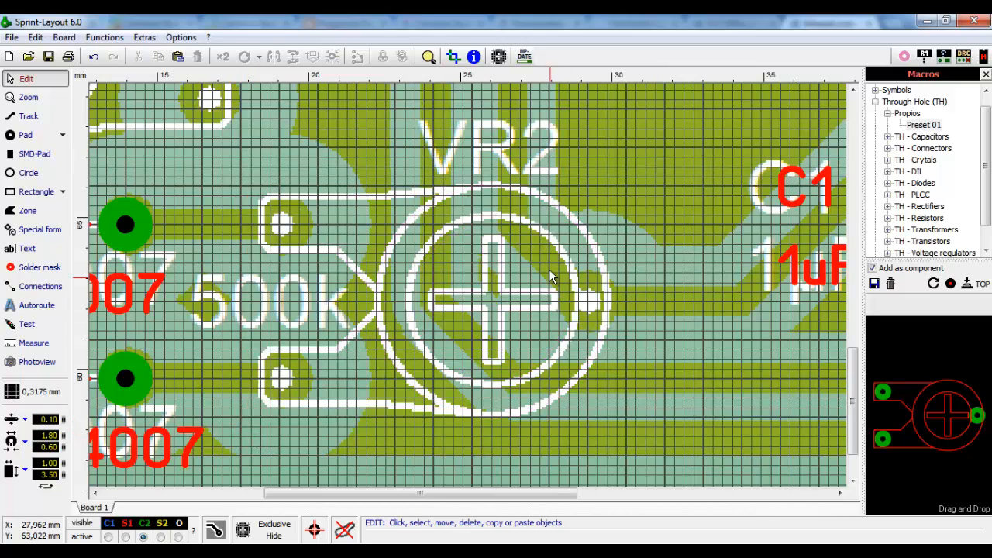
click(924, 125)
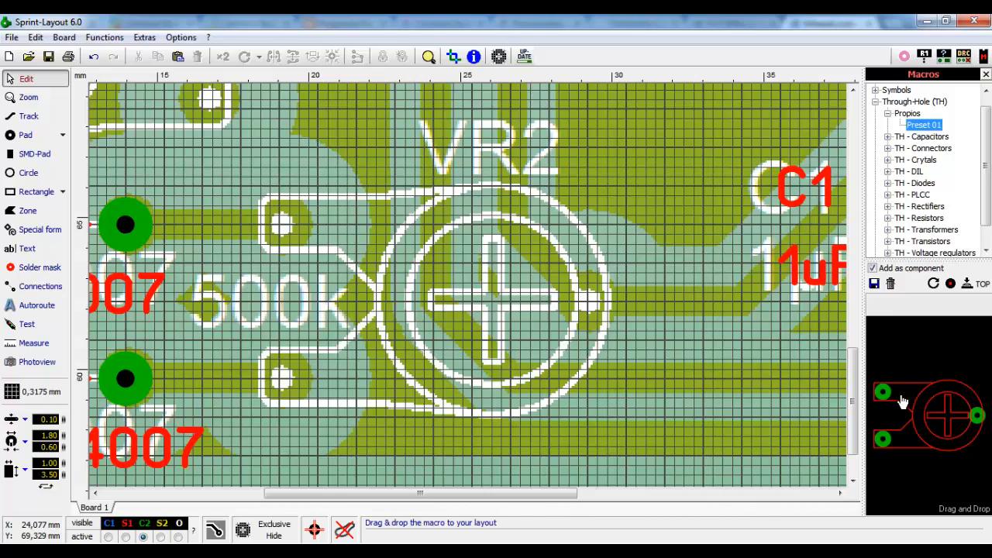
drag(936, 419, 287, 226)
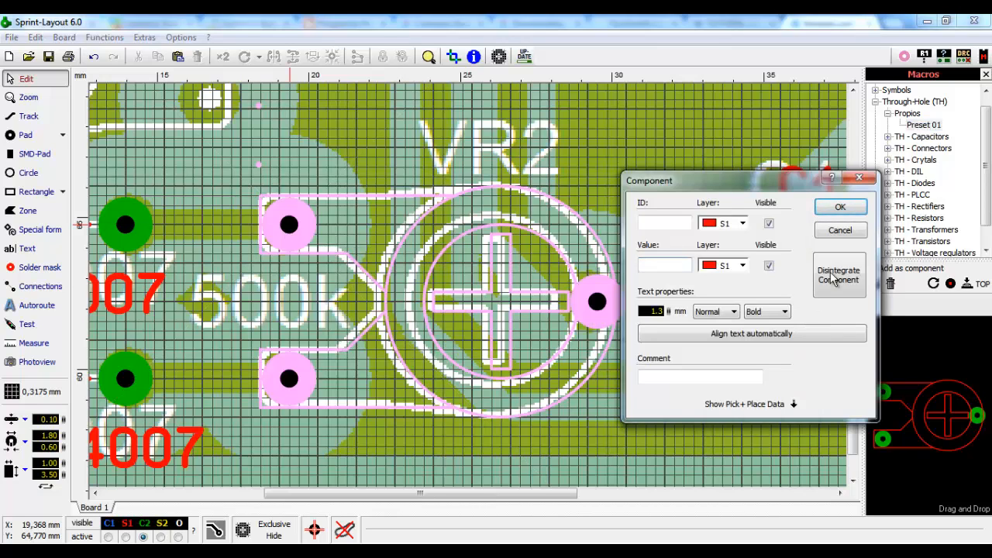
click(838, 231)
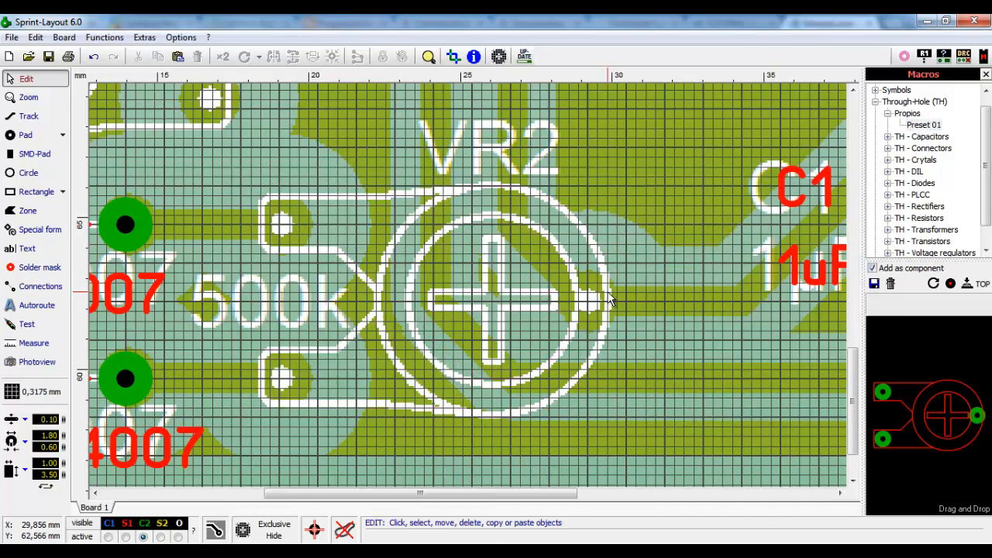
- On a 1,27 mm grid, place Preset 01 over VR2 with ID VR2 and value 500k
click(38, 394)
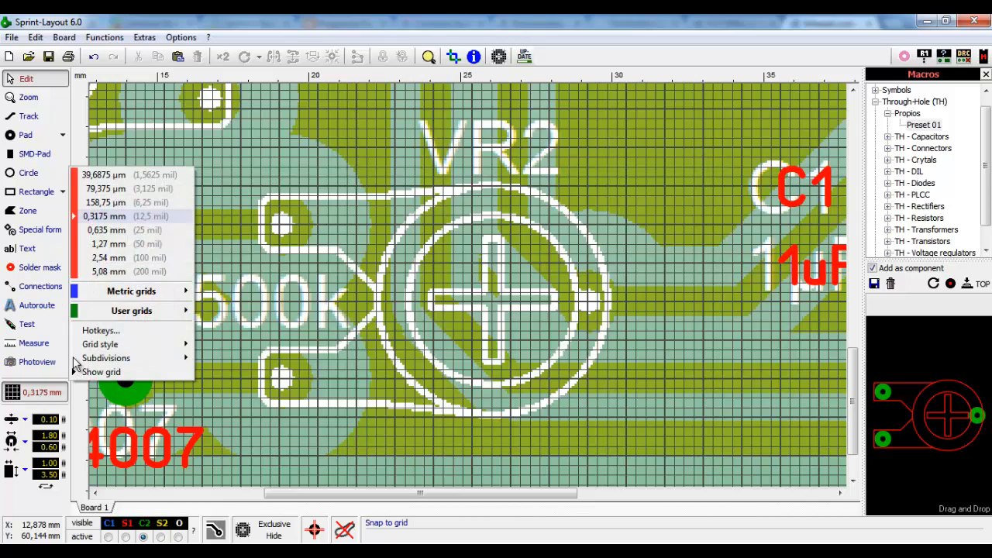
click(108, 244)
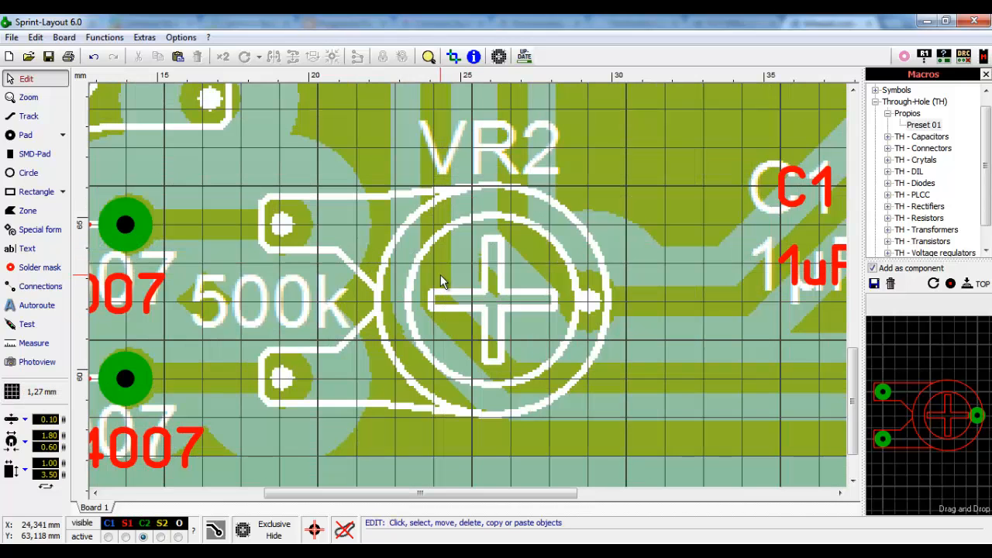
drag(943, 410, 290, 221)
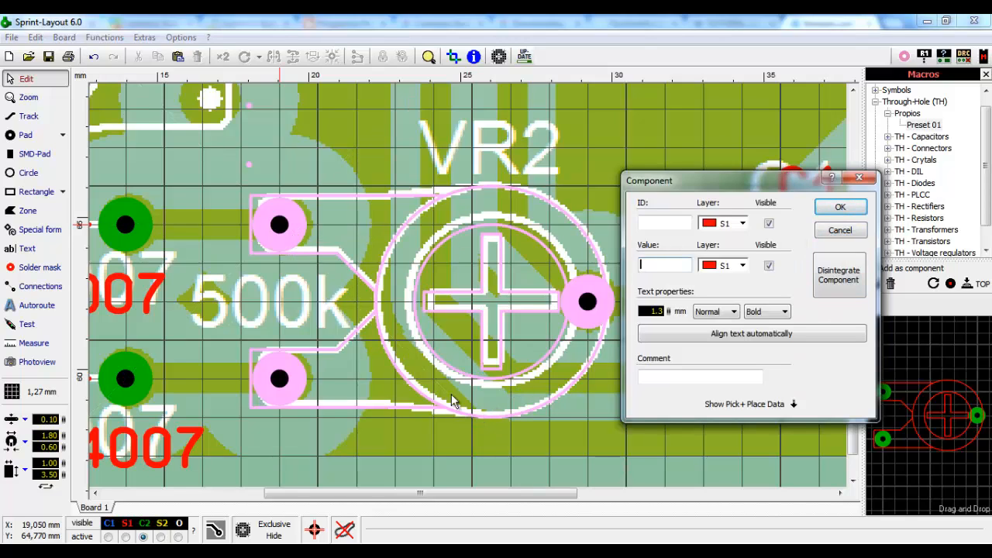
click(659, 222)
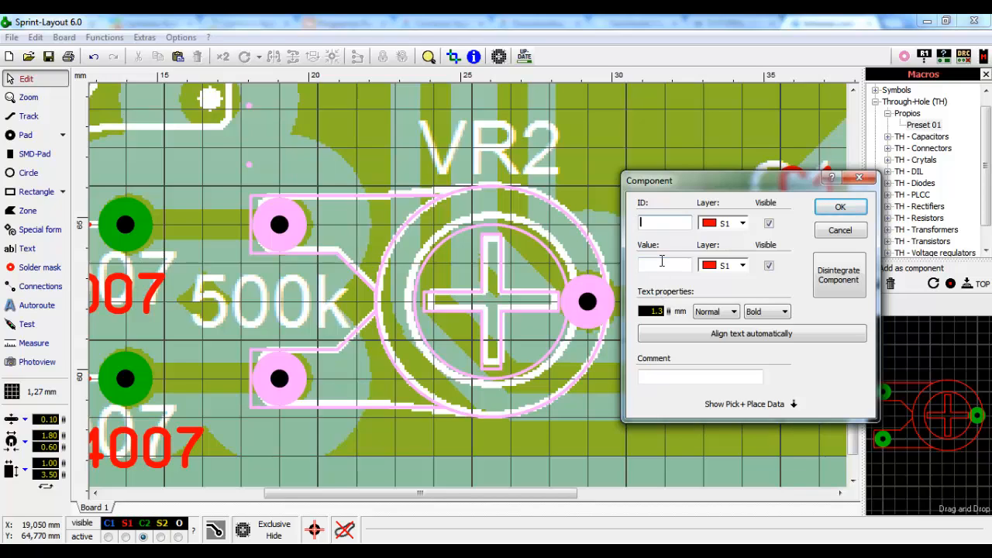
text(VR2)
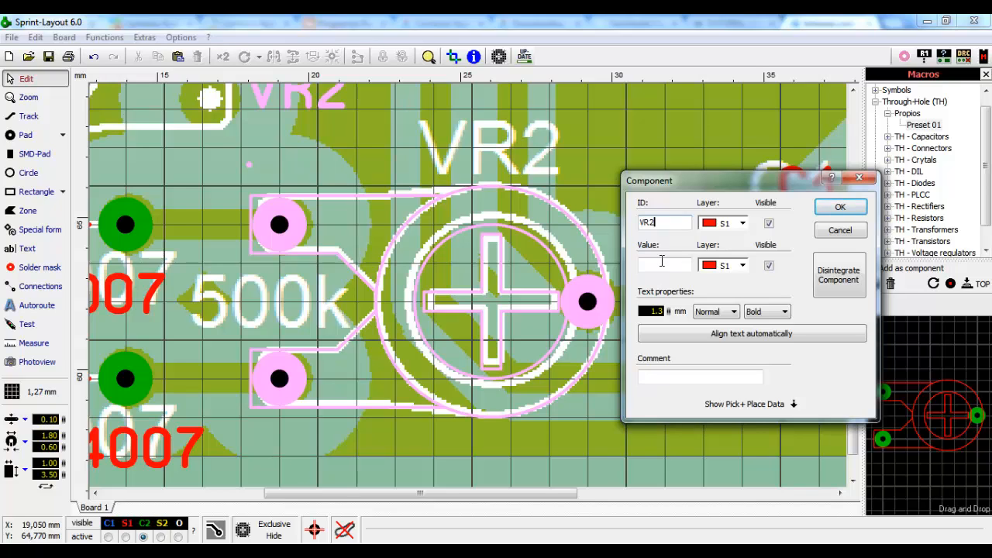
click(660, 265)
text(500k)
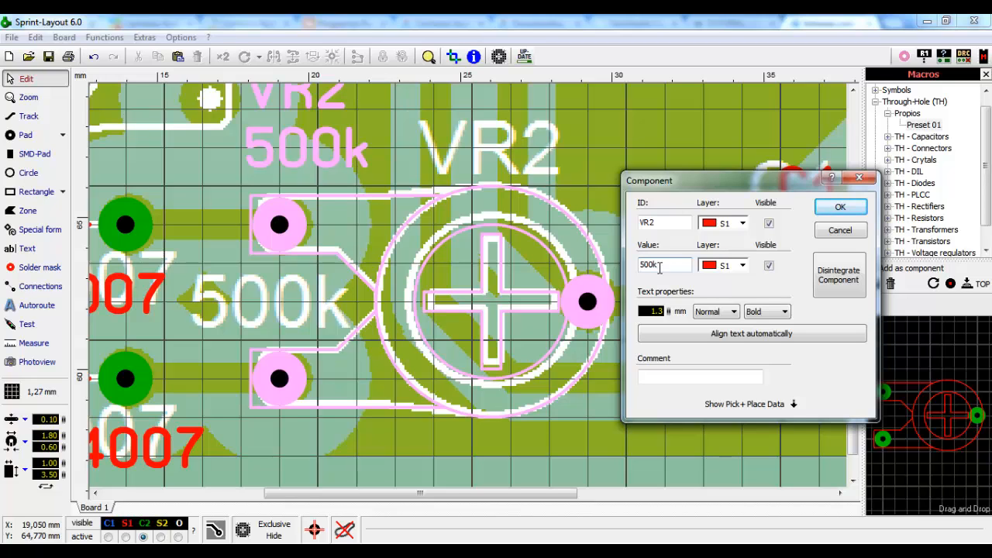
click(840, 207)
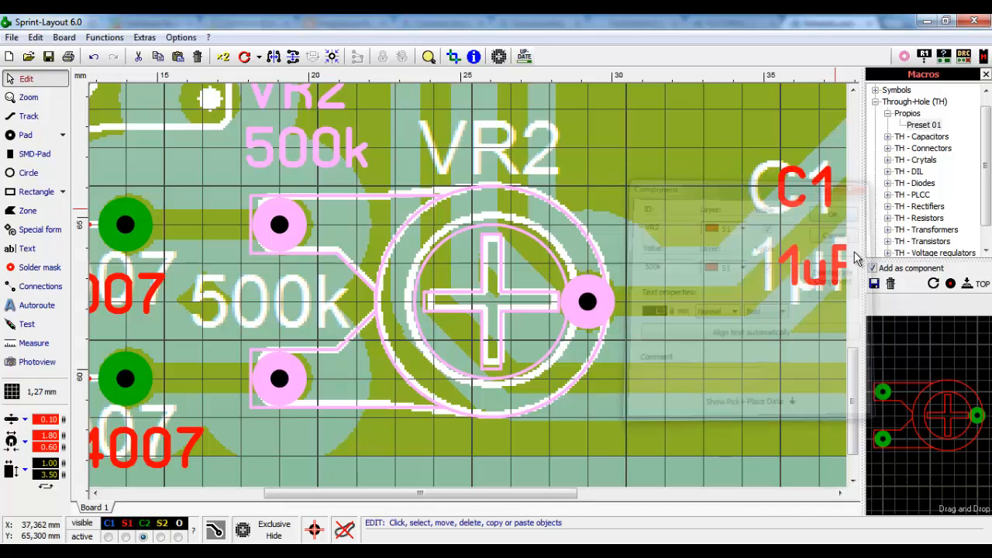
- Move the VR2 and 500k labels onto the scanned text using a 0,635 mm grid
drag(328, 105, 533, 161)
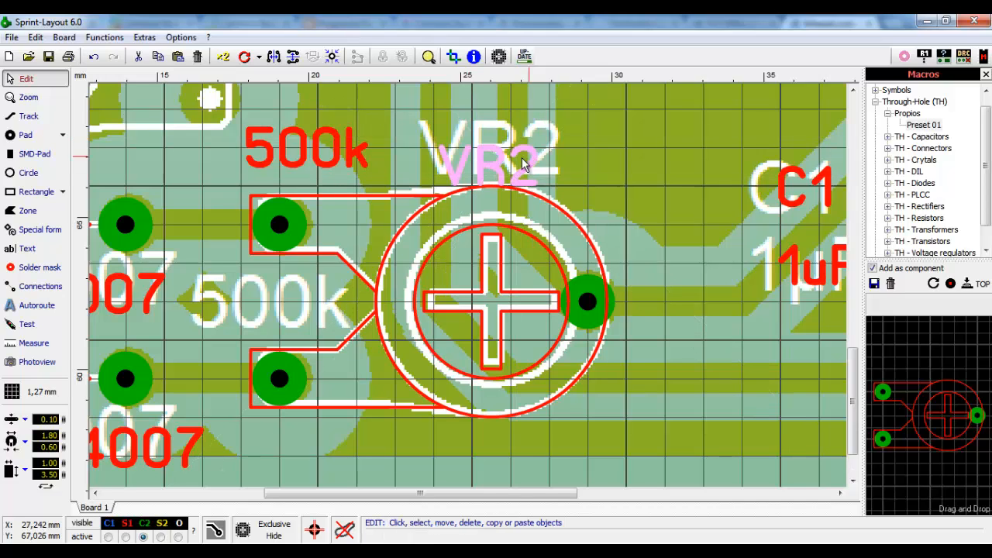
click(11, 392)
click(105, 230)
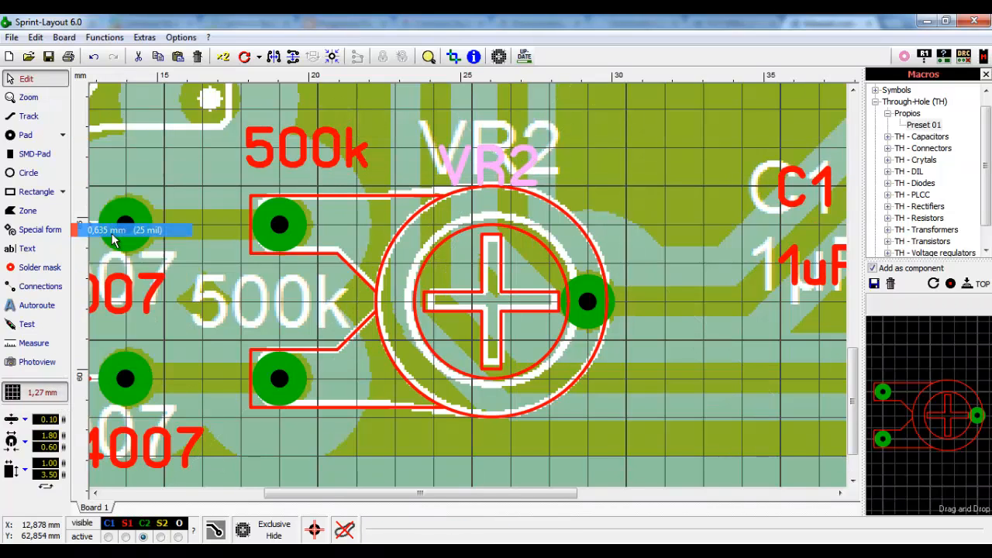
drag(500, 176, 504, 159)
drag(343, 153, 313, 309)
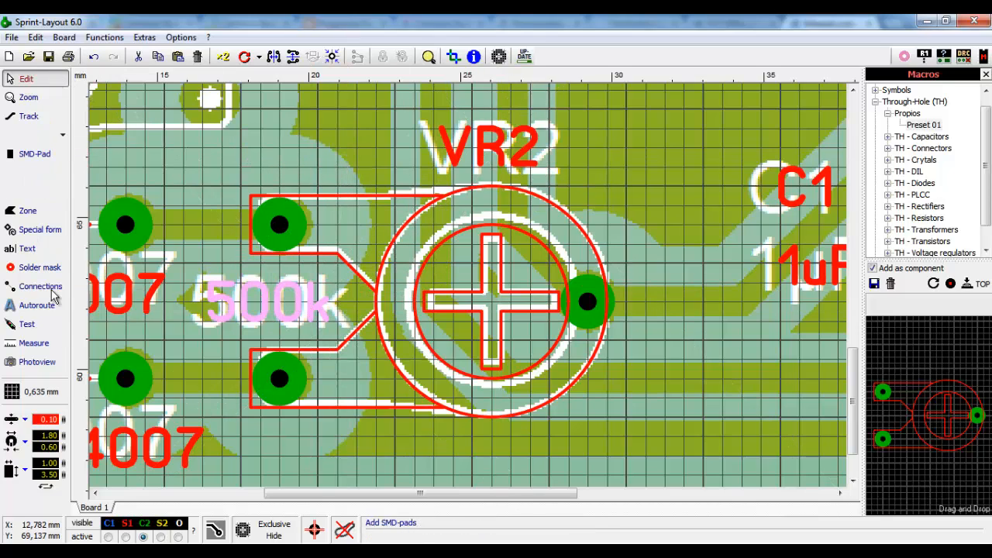
- Reset the grid to 1,27 mm and align the footprint's pads with the scanned pads
click(43, 394)
click(155, 268)
click(306, 178)
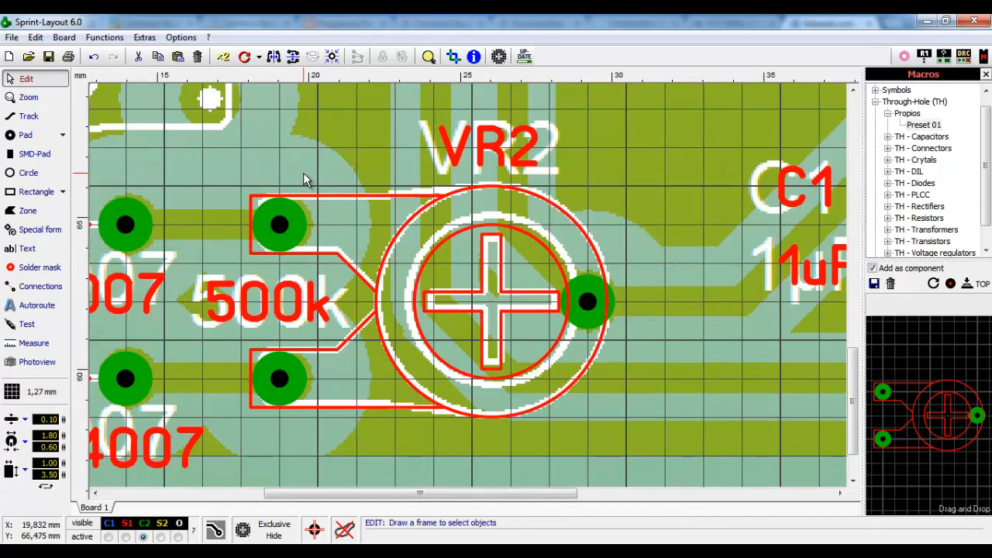
mouse_move(275, 222)
mouse_down()
mouse_move(462, 220)
mouse_move(293, 225)
mouse_up()
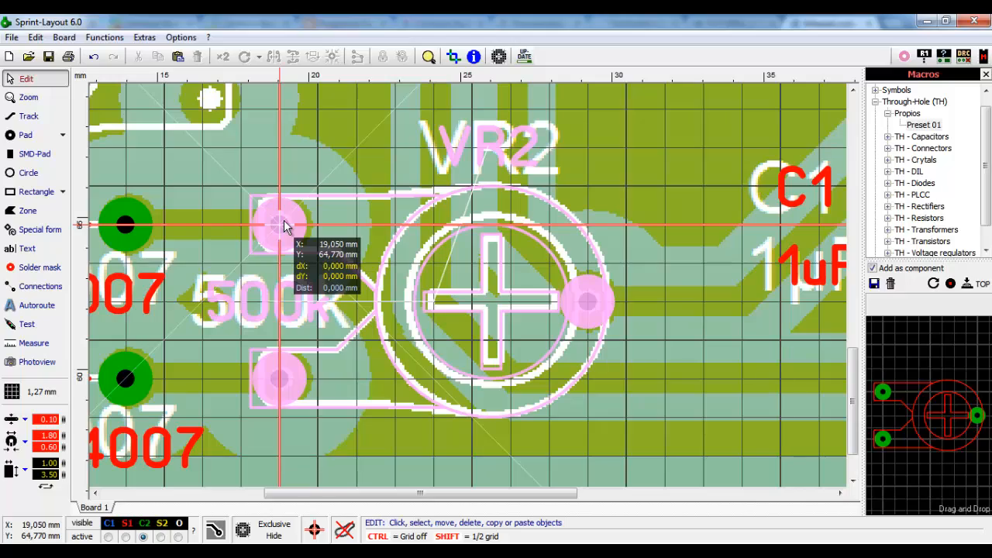
click(284, 220)
scroll(277, 140, down, 3)
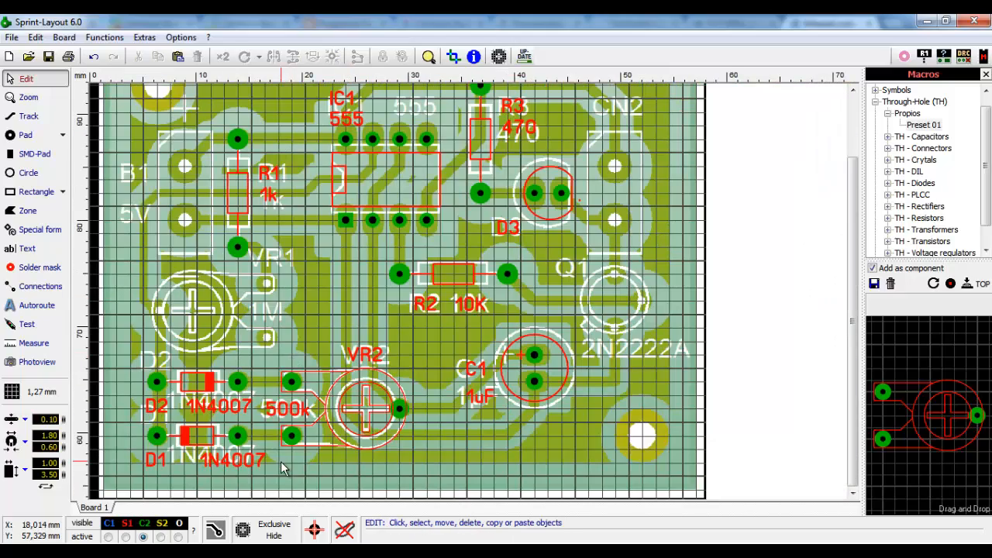
scroll(342, 391, down, 1)
scroll(342, 391, up, 1)
scroll(355, 350, down, 1)
scroll(287, 306, up, 1)
click(426, 408)
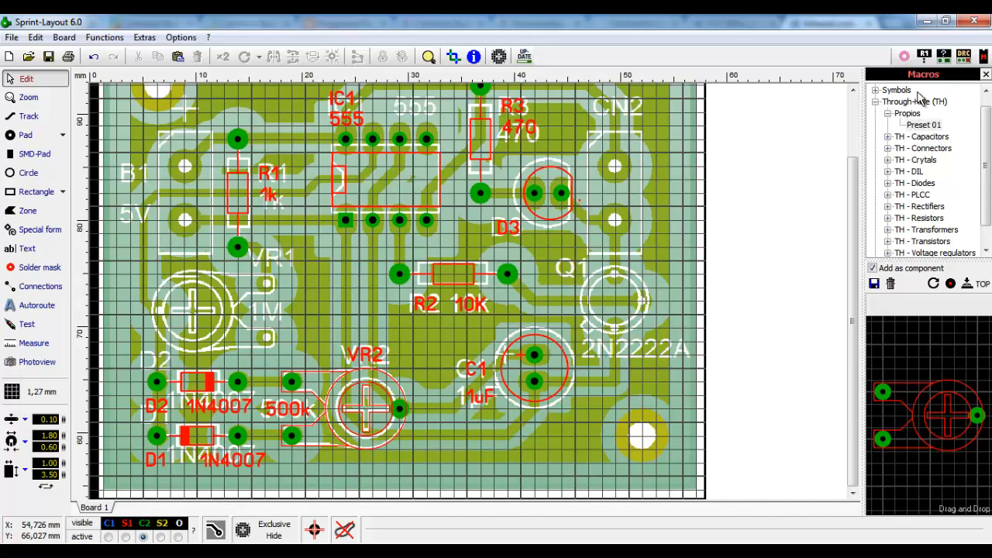
click(888, 114)
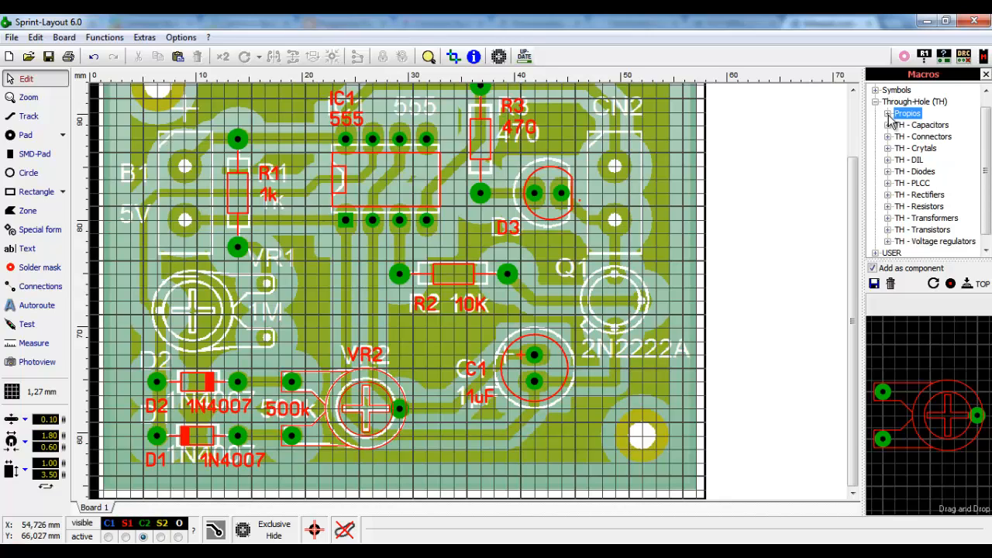
click(888, 114)
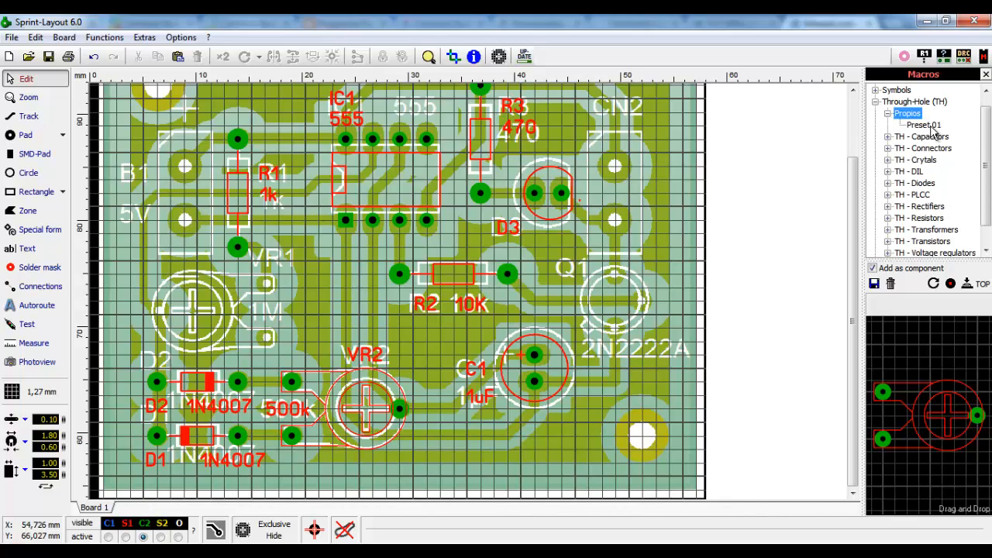
click(928, 126)
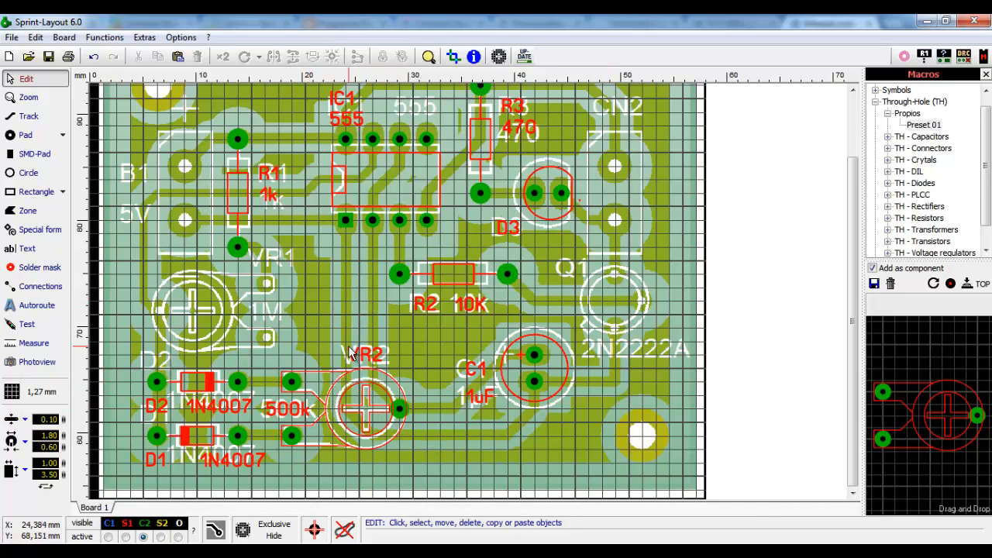
scroll(351, 353, up, 2)
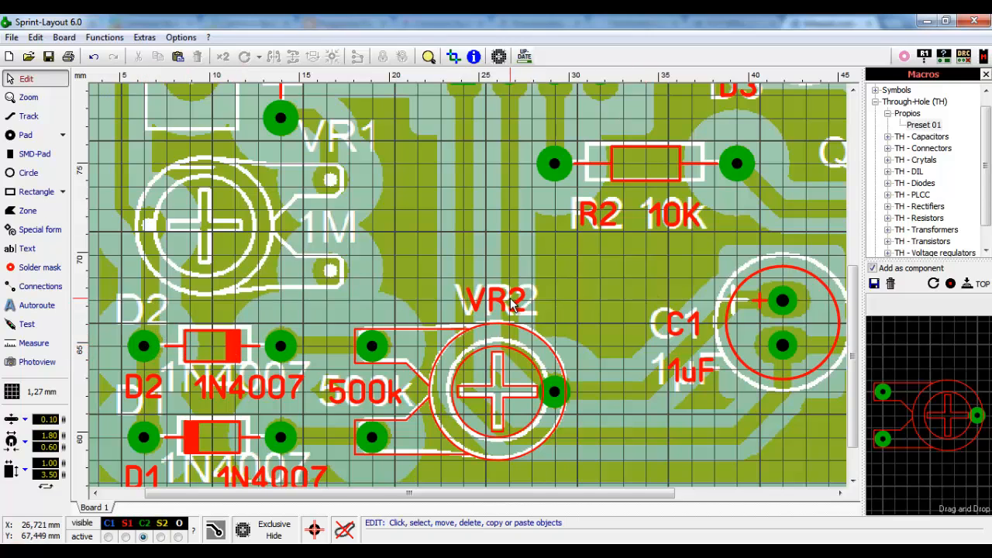
- Duplicate the VR2 footprint and drop the copy over the scanned VR1
click(554, 393)
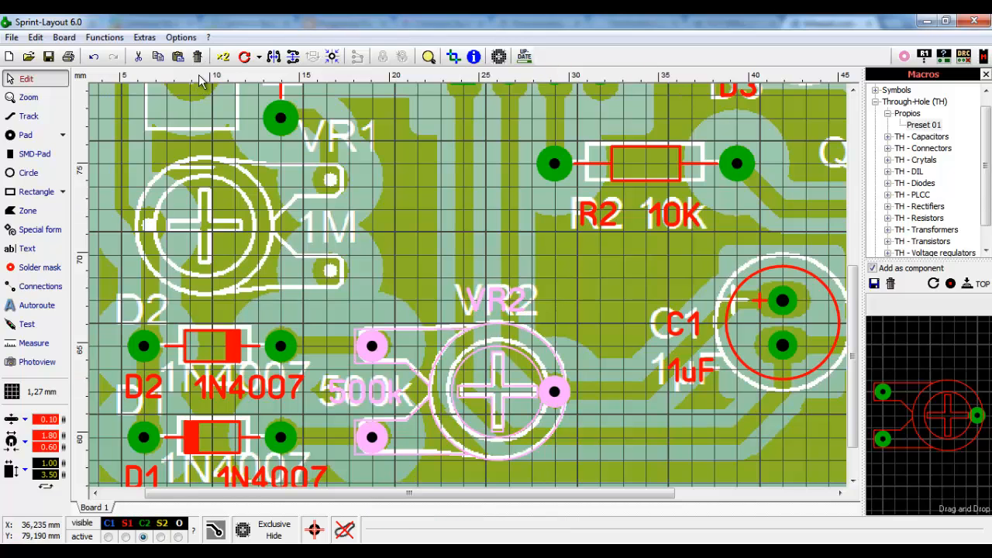
click(223, 57)
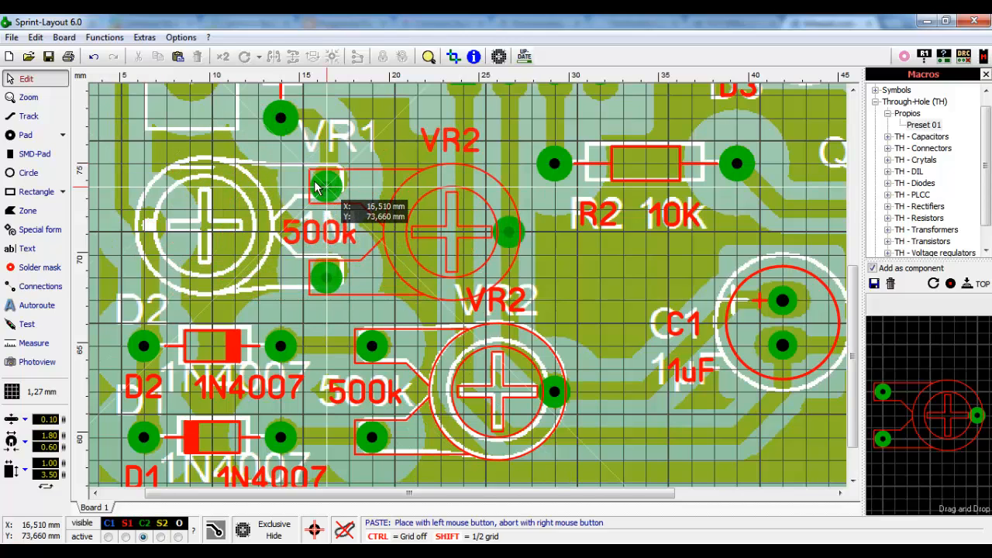
click(152, 189)
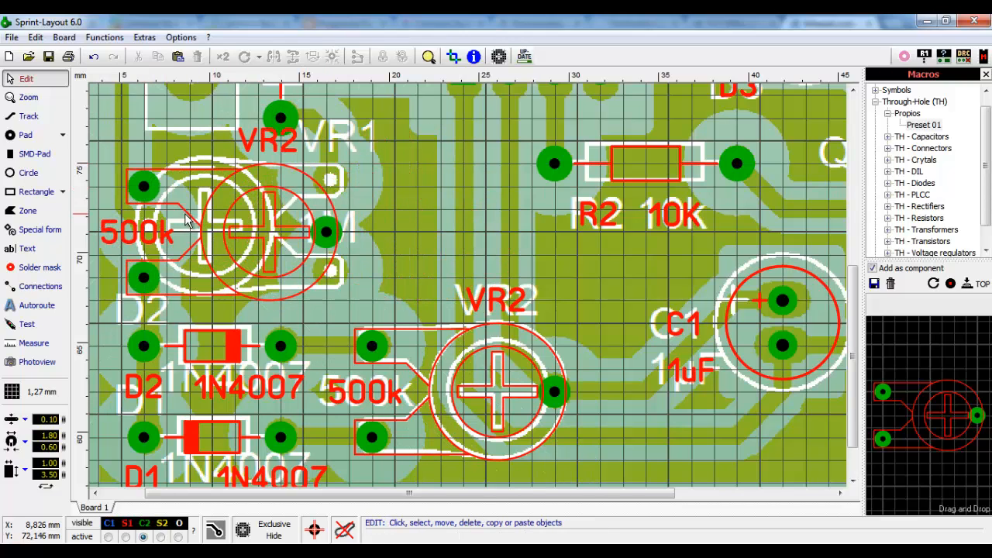
- Set the rotation step to 45° and rotate the copy four steps
click(163, 248)
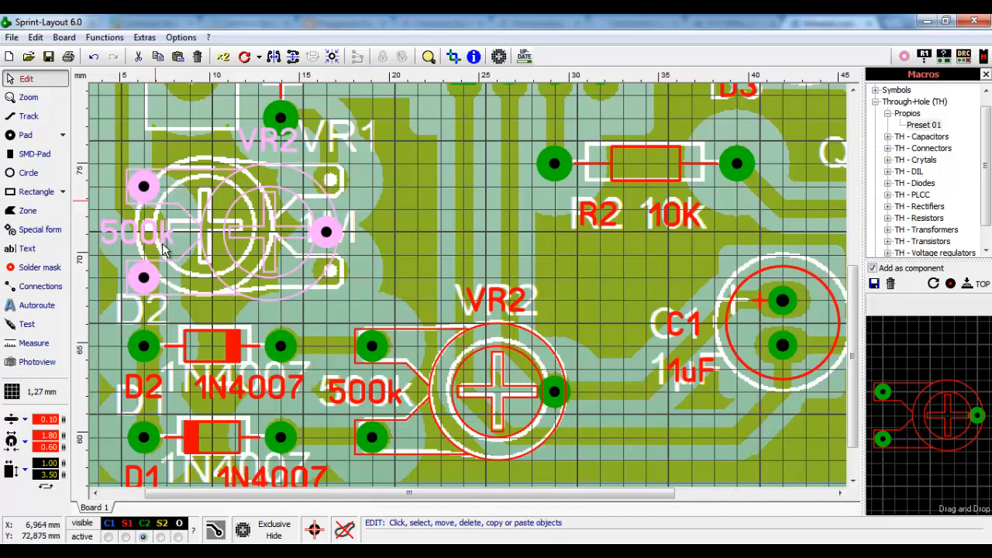
click(259, 58)
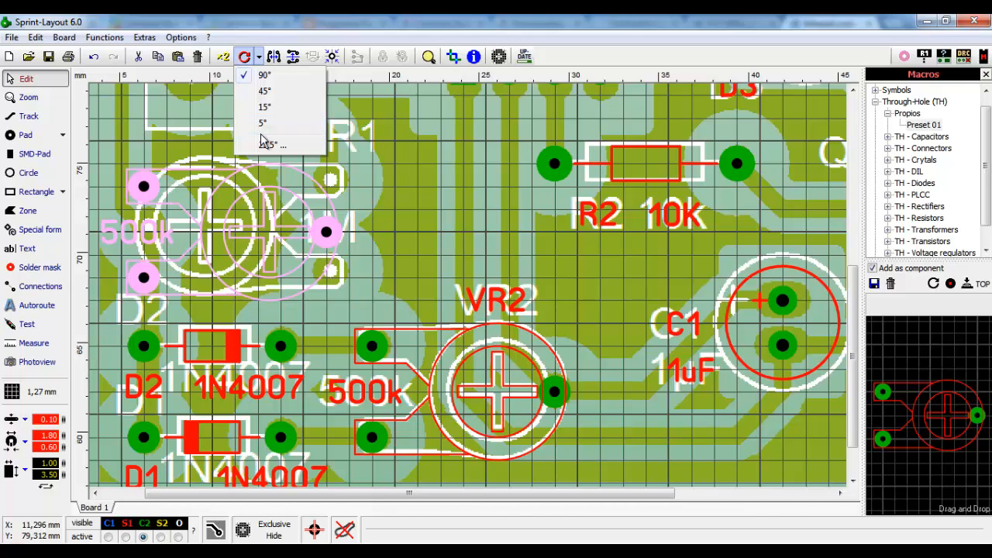
click(274, 91)
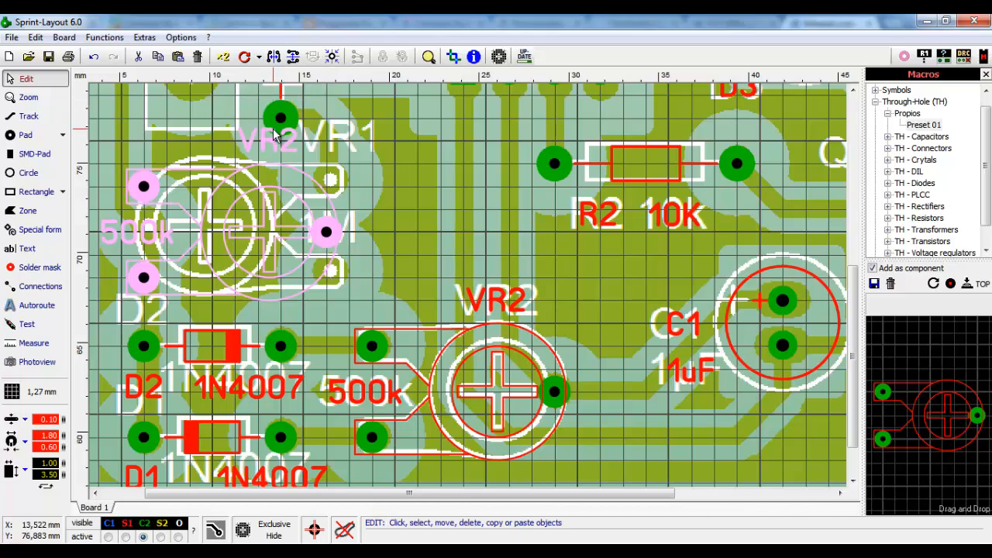
click(203, 133)
click(142, 188)
click(245, 58)
click(244, 58)
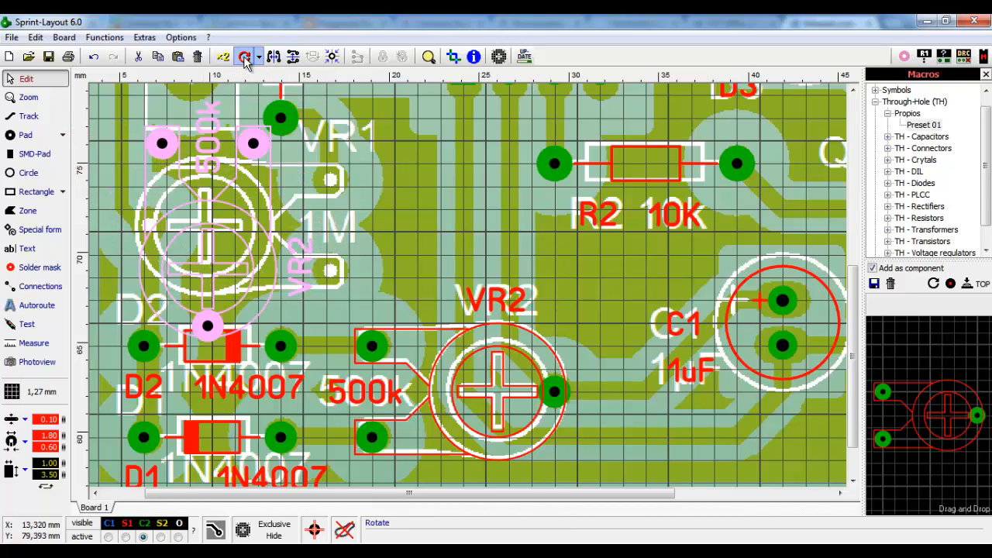
click(245, 58)
click(244, 59)
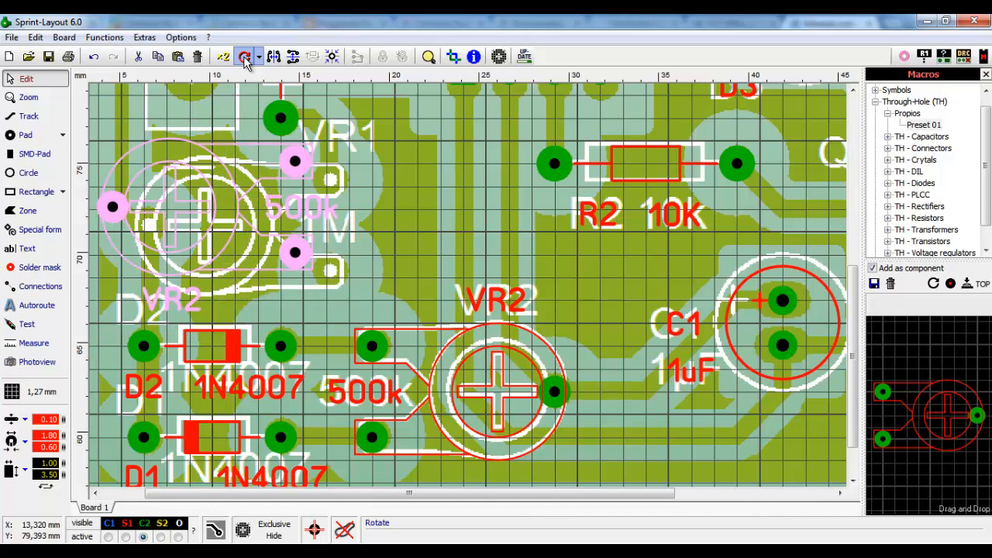
click(230, 108)
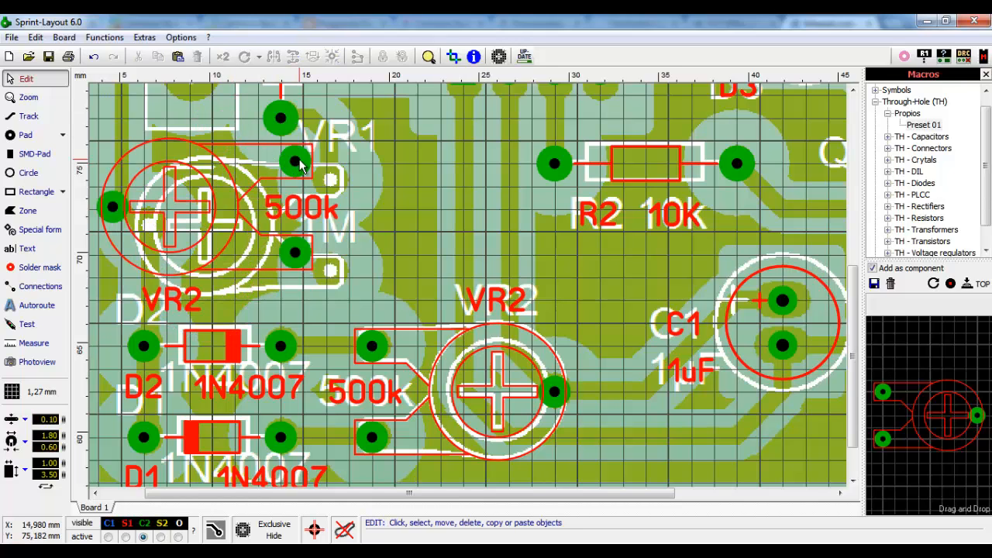
- Move the rotated footprint onto the scanned trimmer beside VR1 and check its alignment
drag(291, 161, 341, 186)
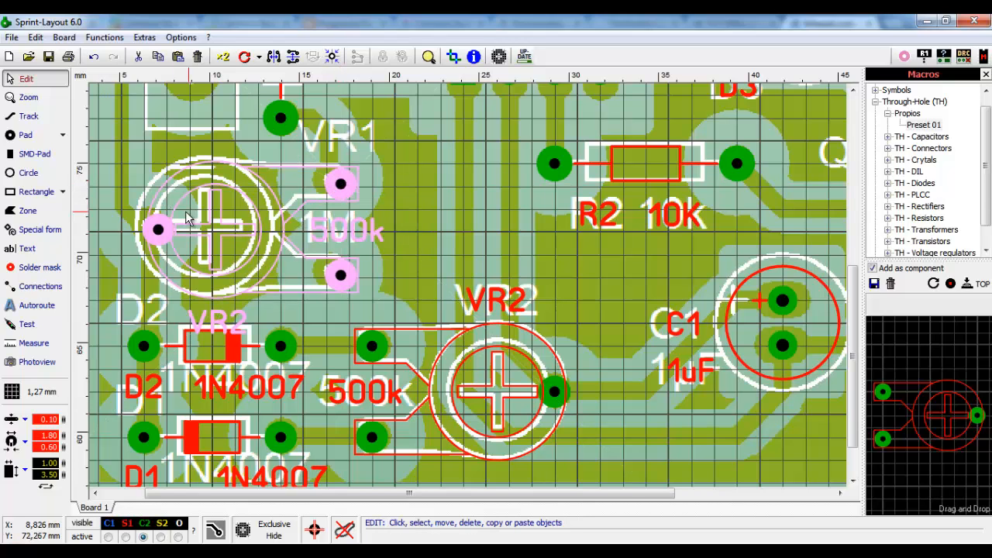
scroll(269, 292, up, 1)
scroll(509, 267, up, 1)
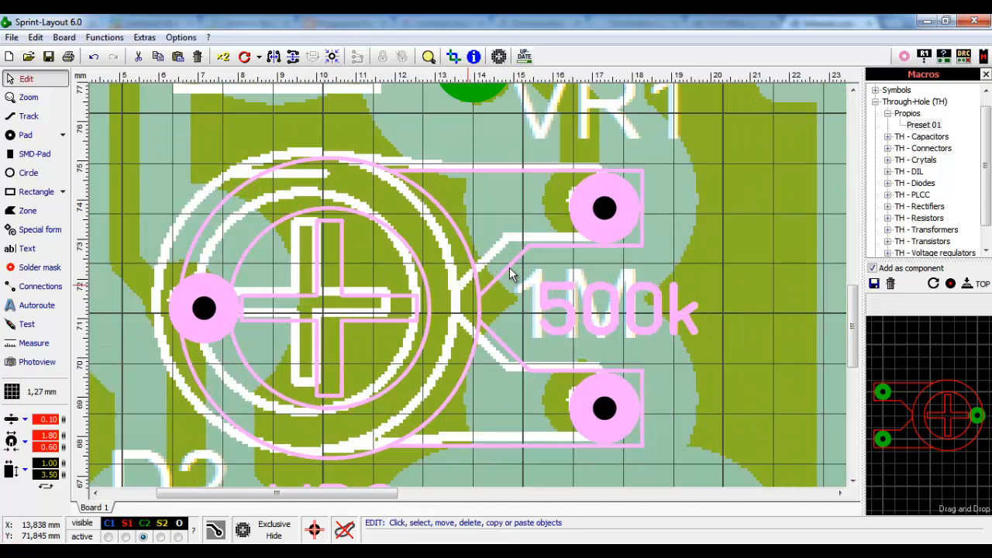
click(706, 215)
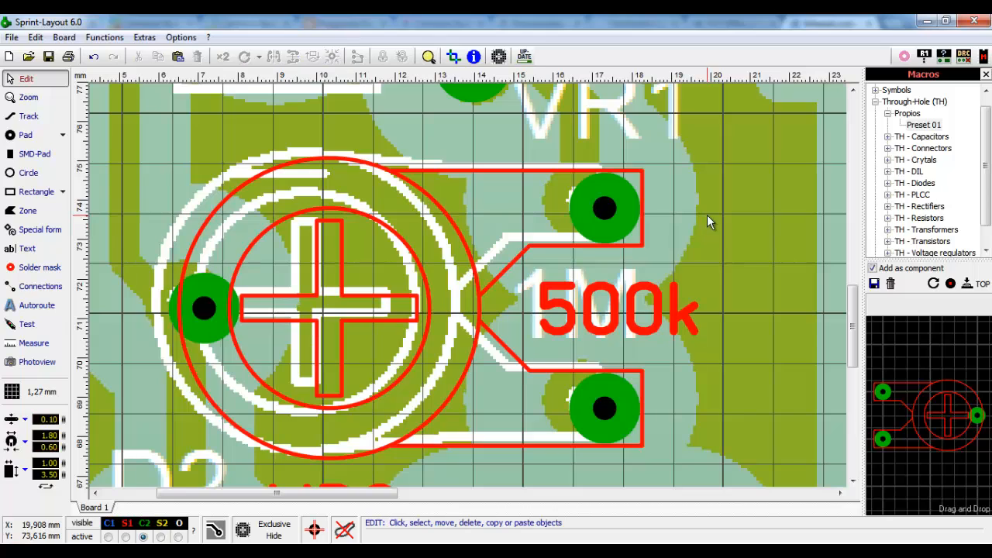
click(600, 220)
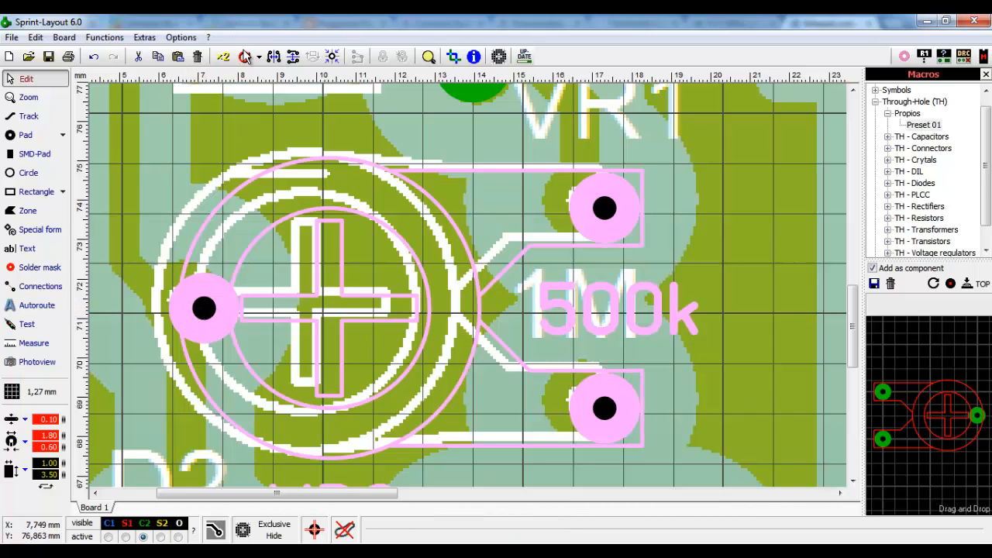
click(728, 262)
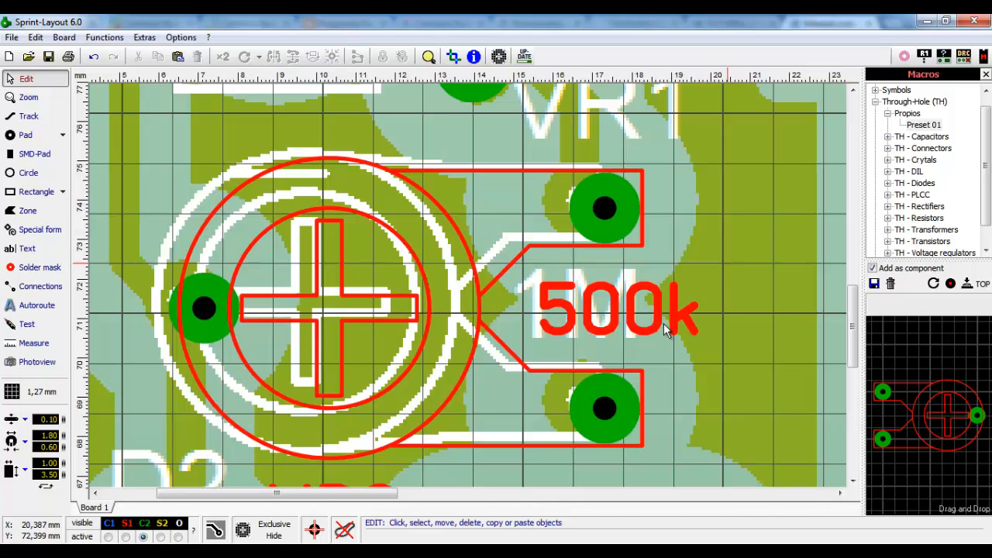
- Rotate the potentiometer macro 180° and drop it over the scanned trimmer without labels
click(933, 284)
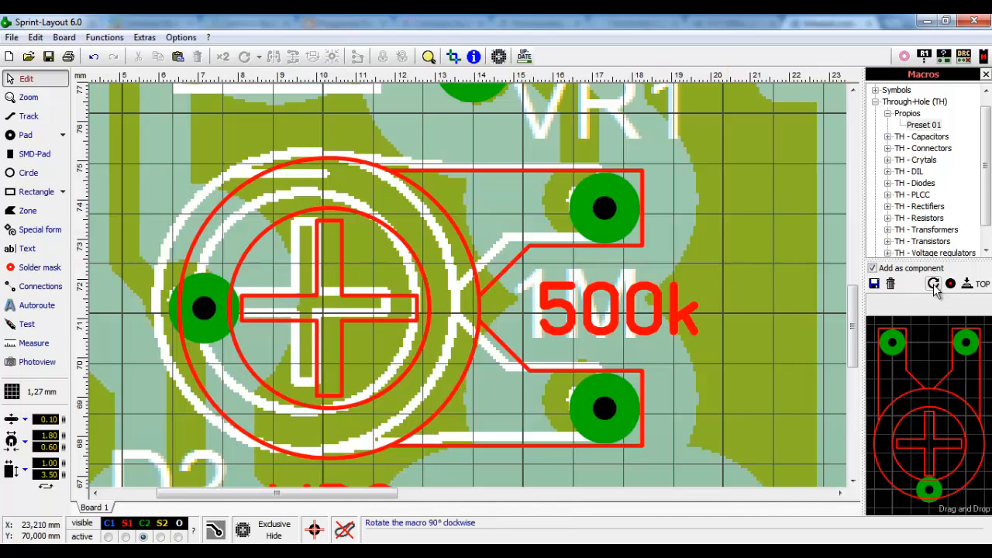
click(933, 284)
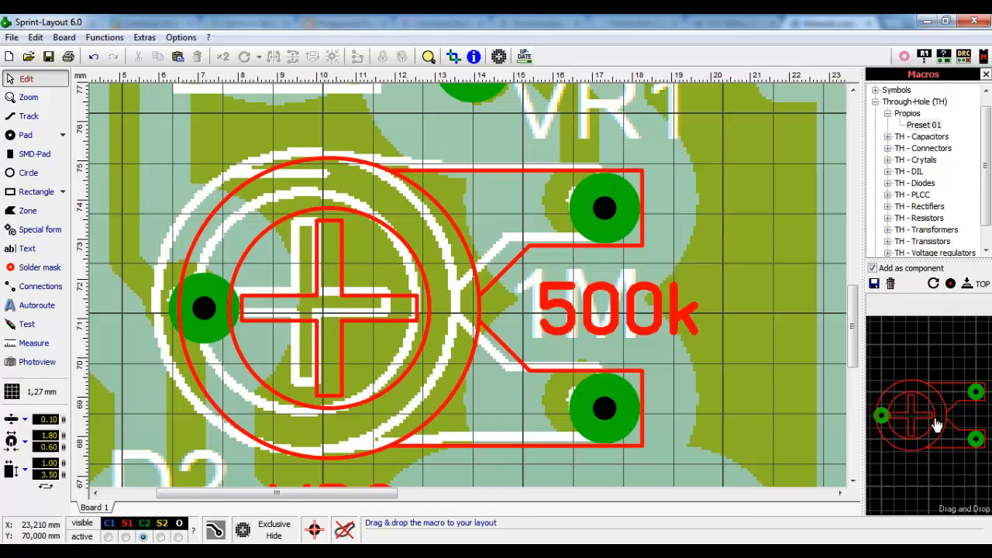
drag(936, 425, 745, 241)
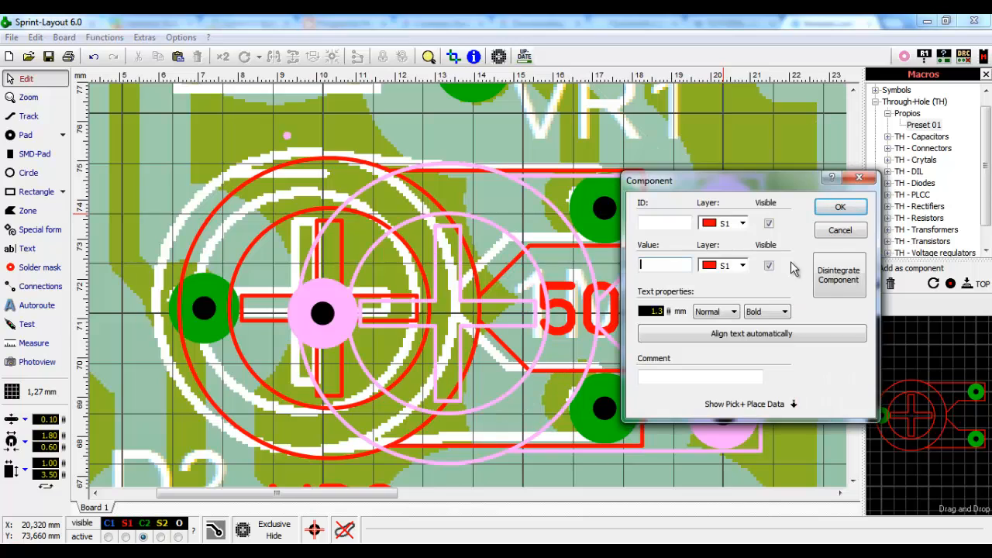
click(835, 227)
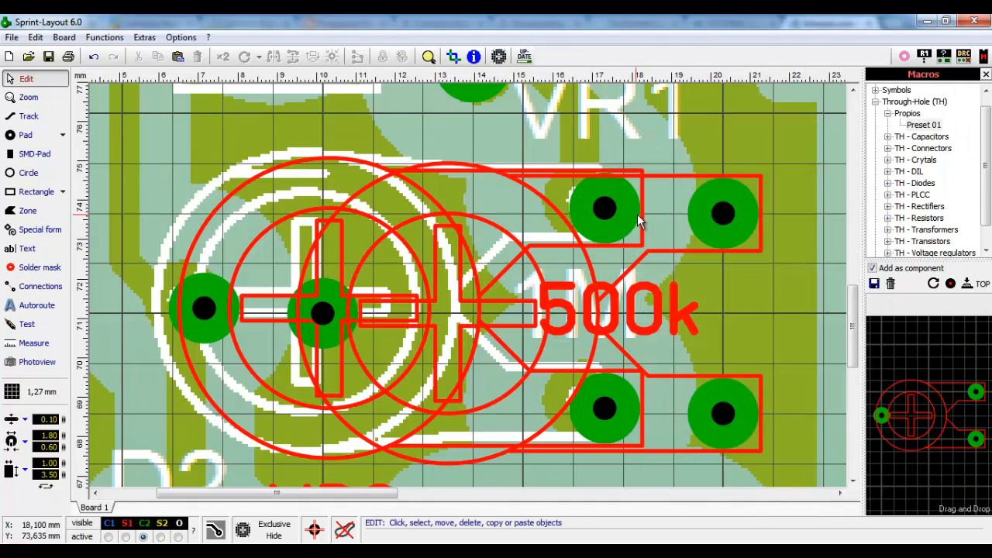
- Nudge the new footprint up and left so its pads match the scanned pads
drag(215, 302, 218, 97)
scroll(295, 191, down, 2)
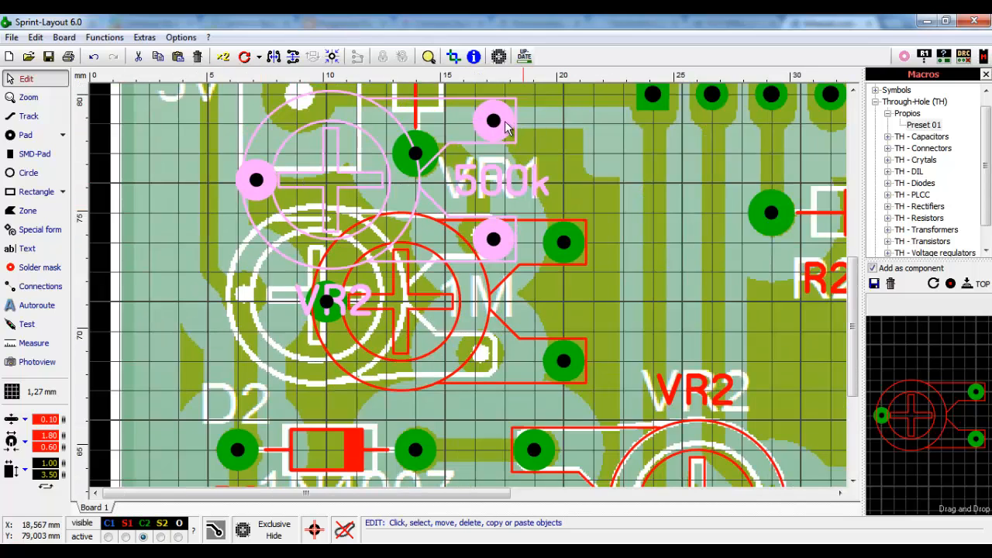
mouse_move(504, 121)
mouse_down()
mouse_move(507, 96)
mouse_move(498, 107)
mouse_up()
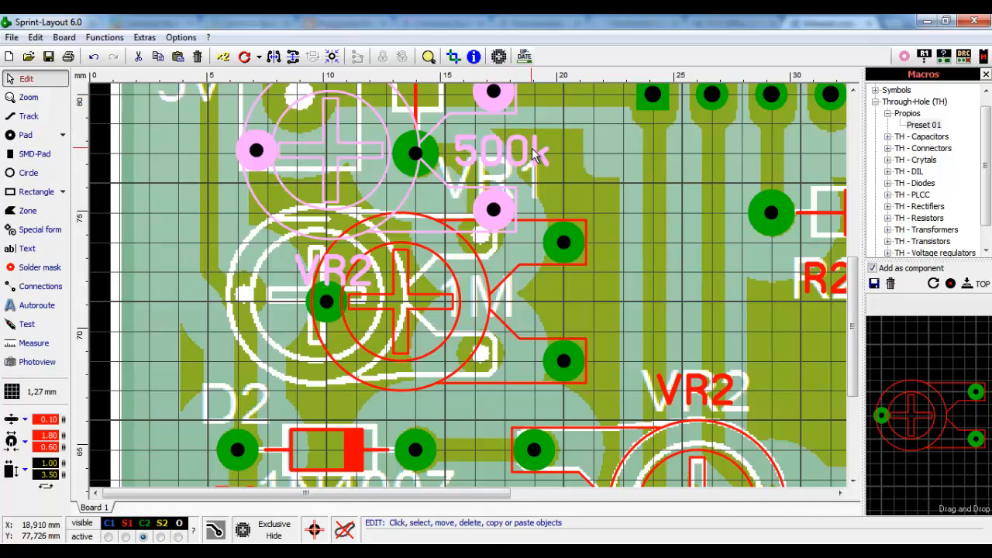
click(506, 117)
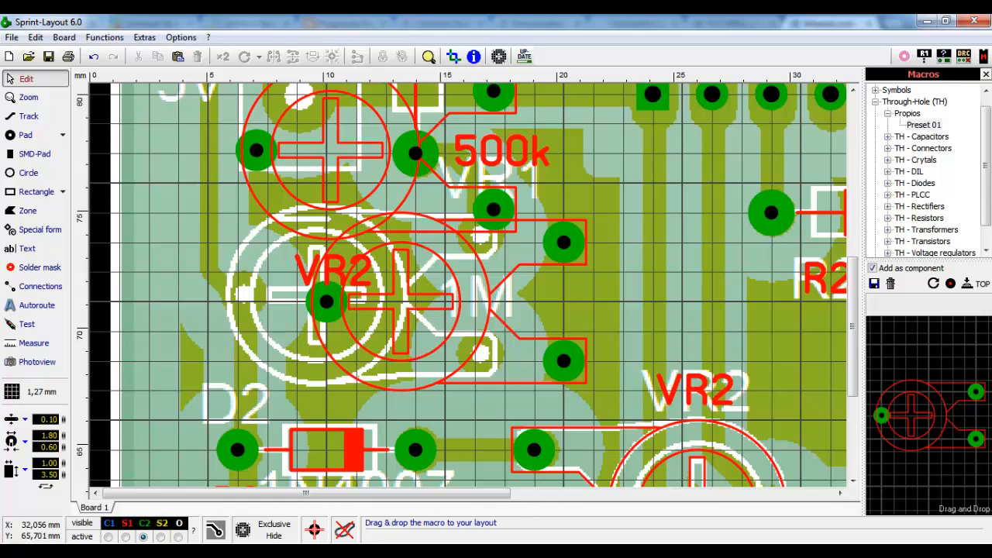
drag(557, 238, 470, 238)
click(496, 263)
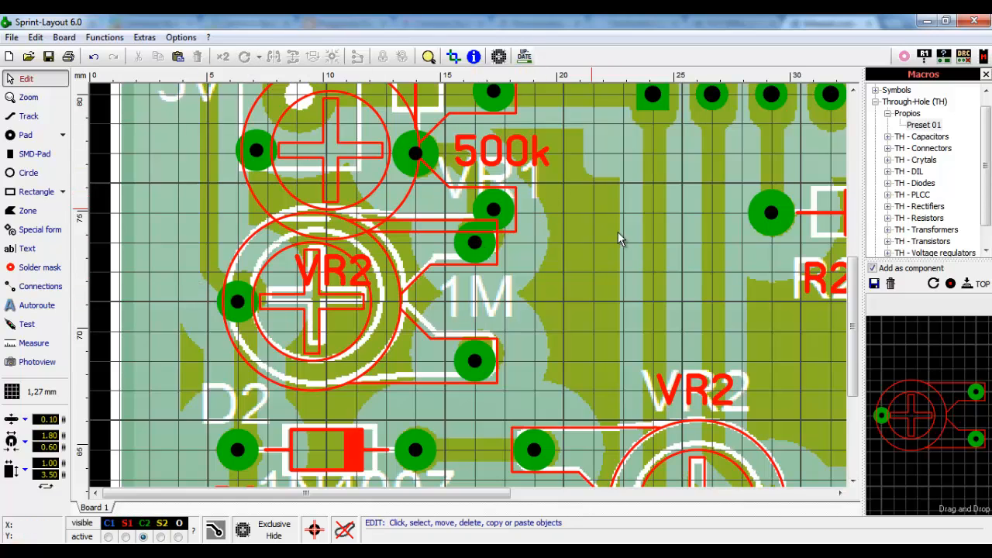
- Turn the macro preview to one pin top, two bottom, and delete the extra 500k VR2 copy
click(493, 208)
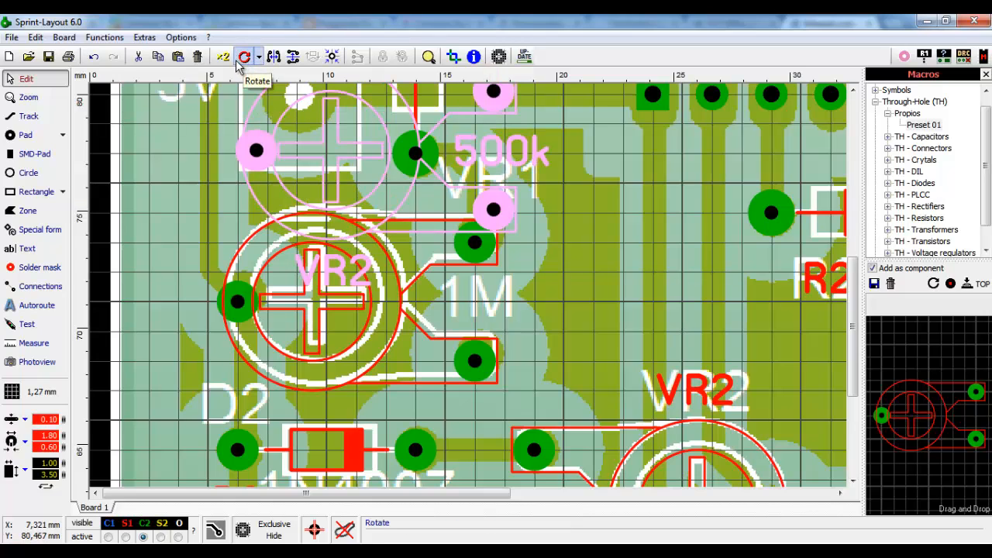
click(532, 270)
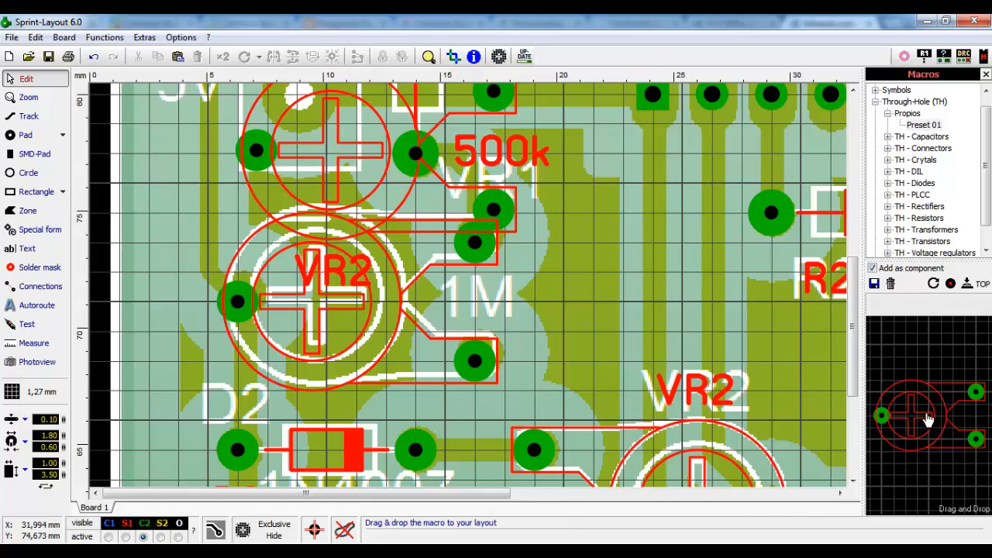
click(933, 286)
click(933, 285)
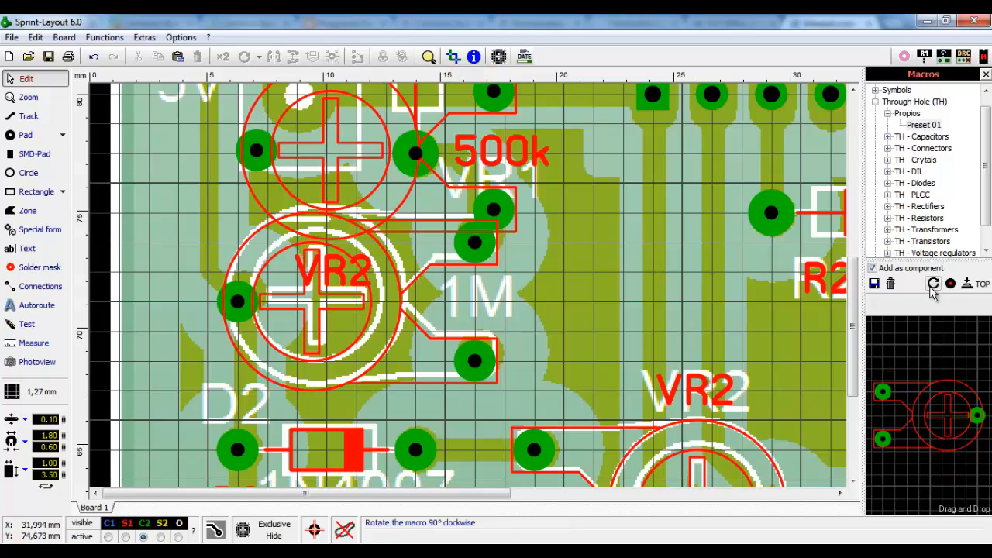
click(933, 285)
click(933, 285)
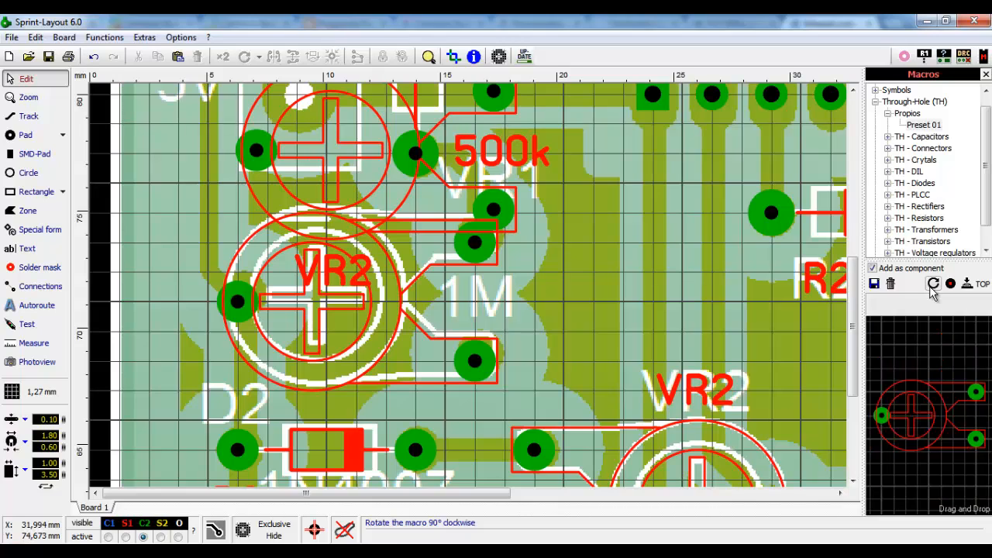
click(933, 285)
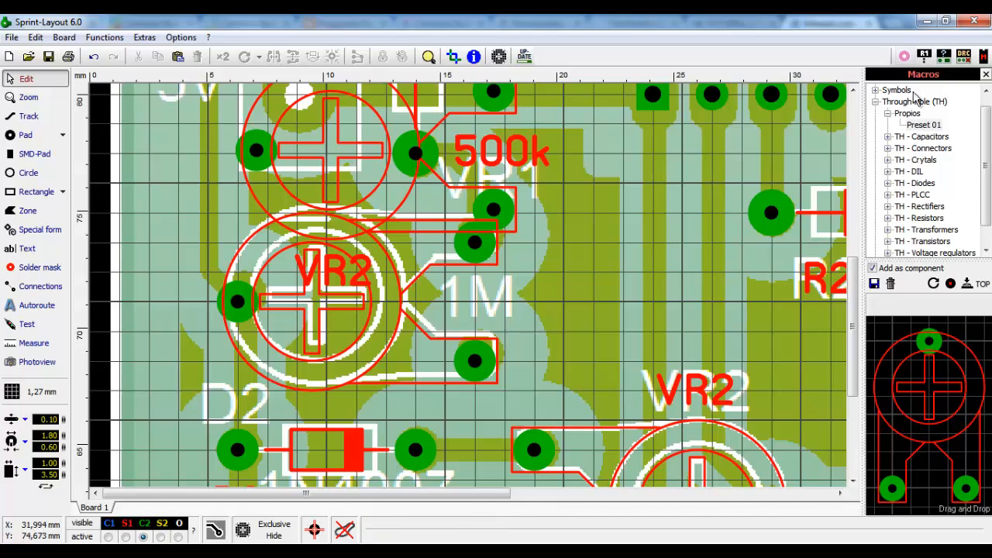
click(505, 213)
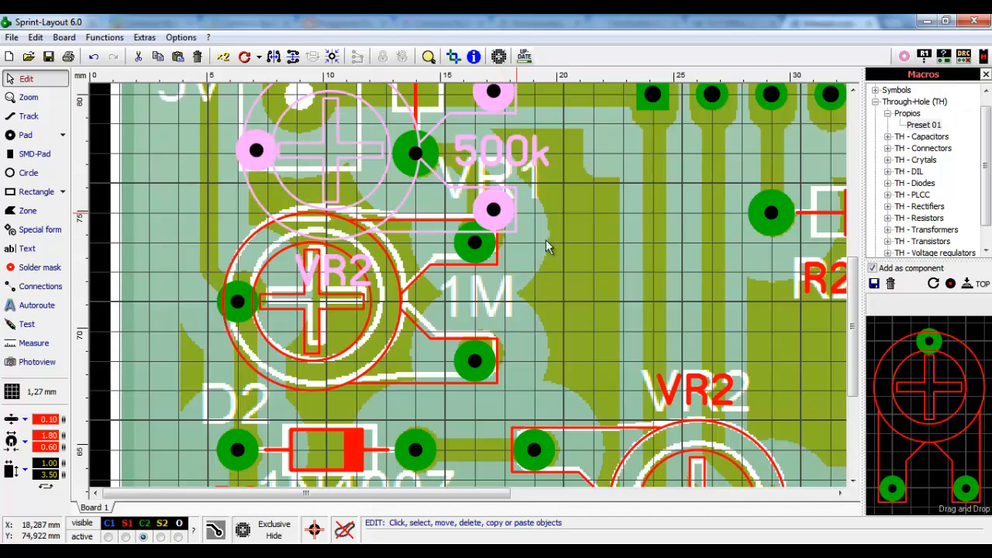
key(Delete)
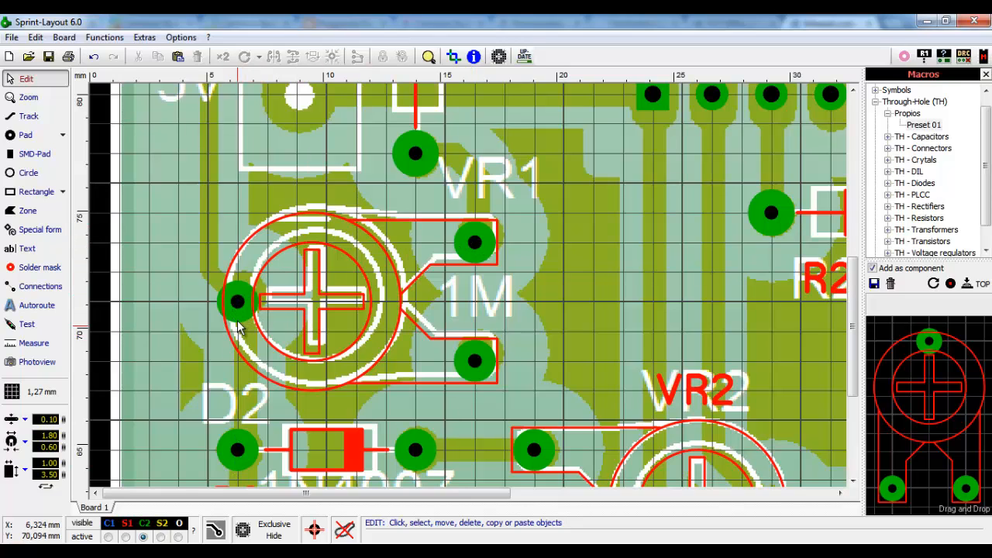
- Give the new potentiometer the value 1M and show its VR1 ID and 1M labels
double_click(474, 245)
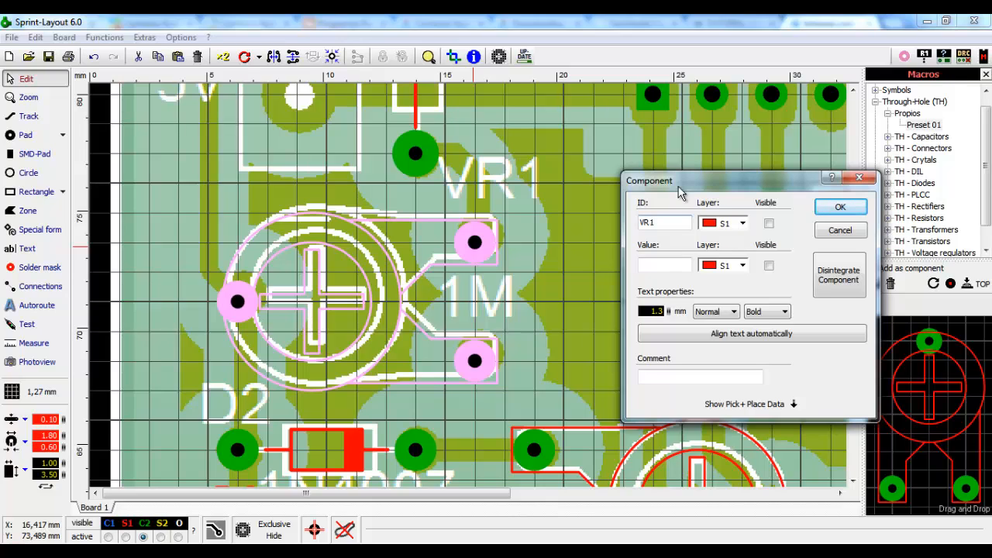
click(670, 268)
text(1M)
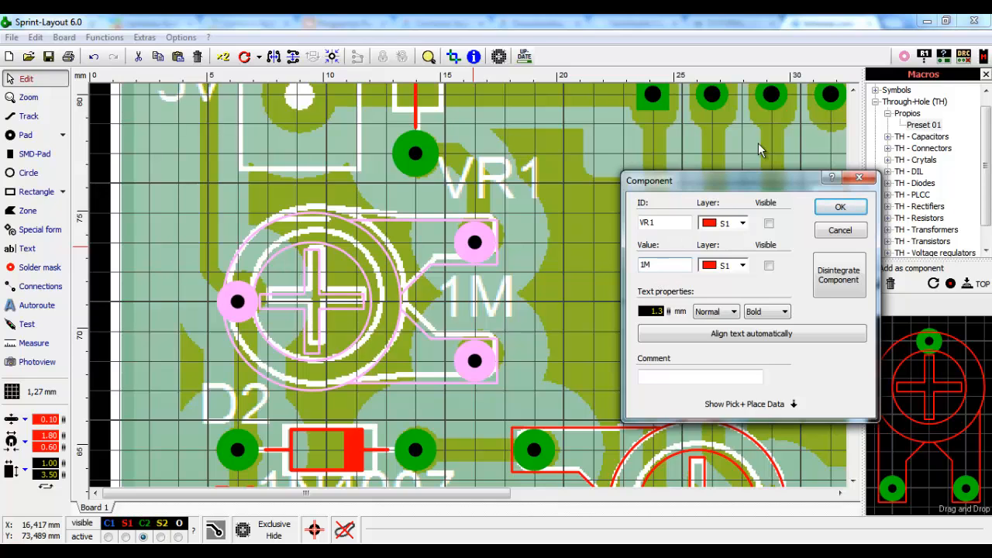
click(840, 207)
double_click(486, 248)
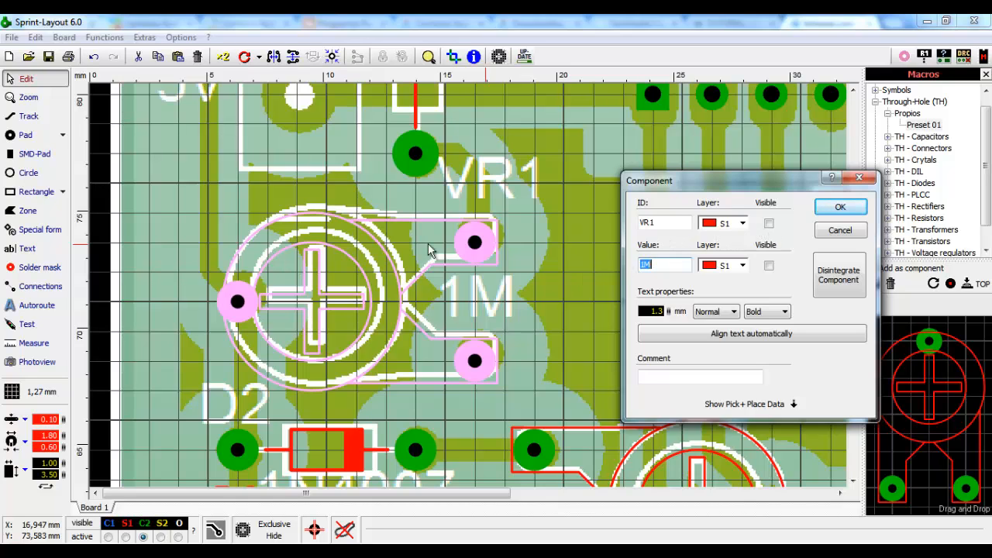
click(769, 225)
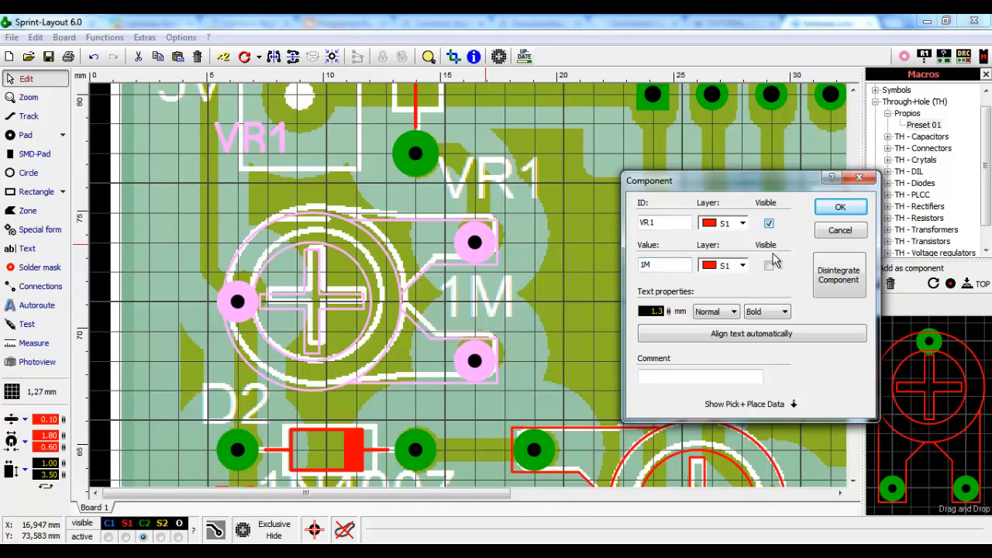
click(769, 266)
click(839, 207)
- Drag the VR1 and 1M labels onto their scanned silkscreen text
click(581, 206)
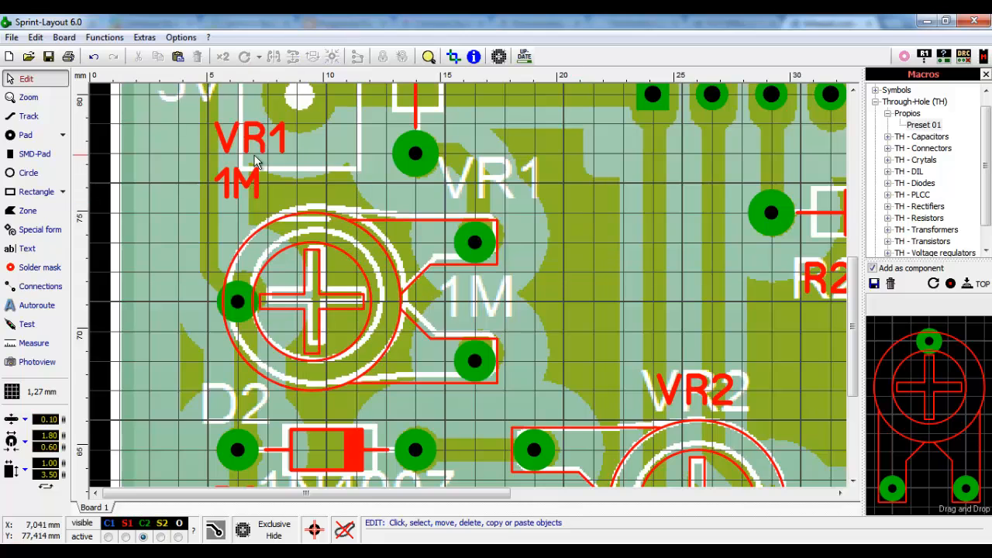
drag(259, 151, 482, 198)
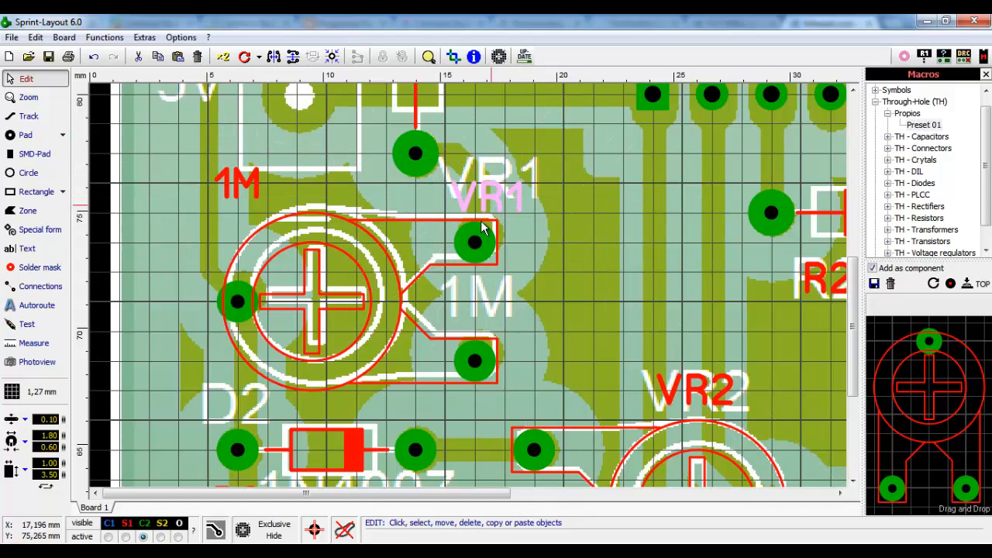
click(377, 182)
drag(263, 188, 507, 294)
- Scroll through the board and macro library looking for a connector footprint
click(596, 254)
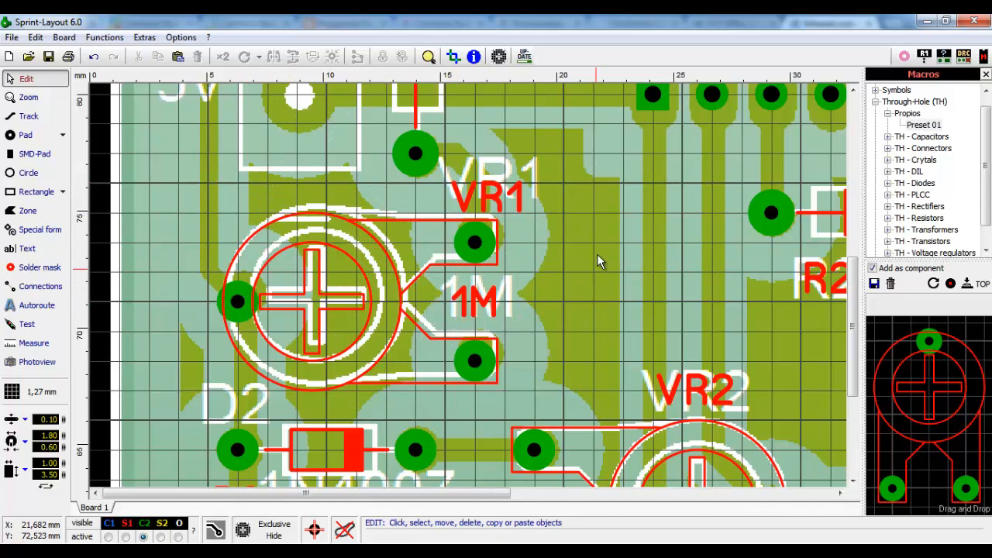
scroll(597, 254, down, 4)
scroll(323, 340, up, 1)
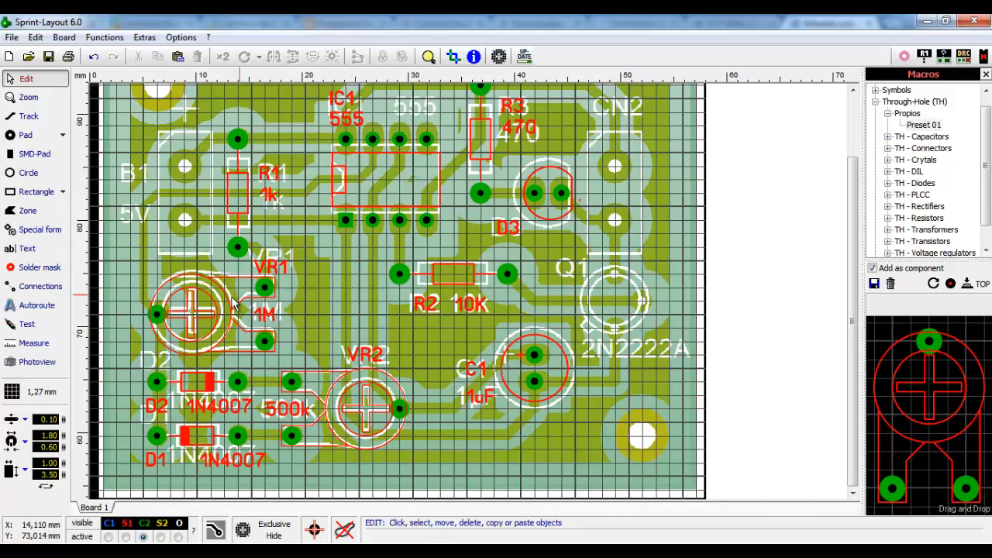
scroll(192, 160, down, 1)
scroll(191, 160, up, 2)
scroll(207, 389, up, 1)
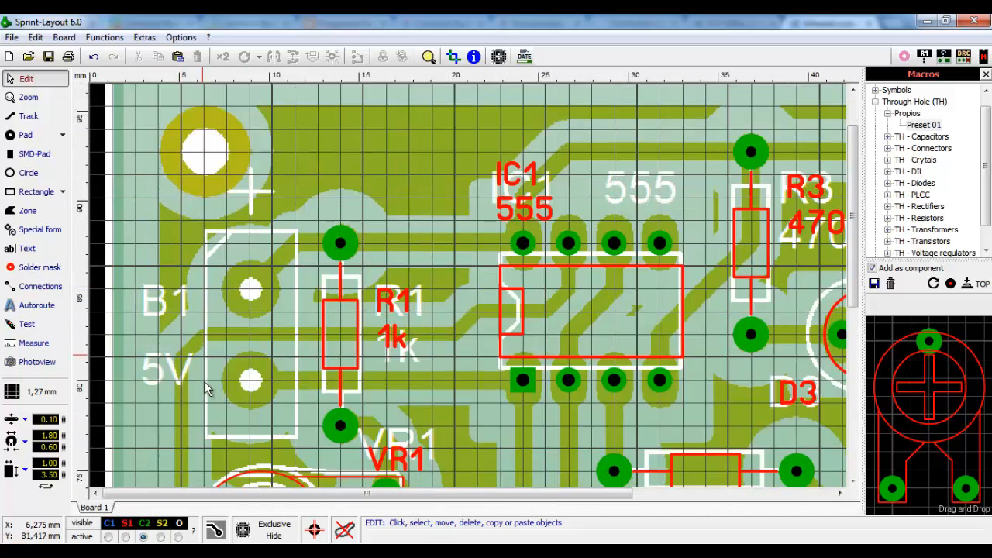
scroll(179, 372, down, 2)
scroll(128, 240, up, 1)
scroll(126, 232, up, 1)
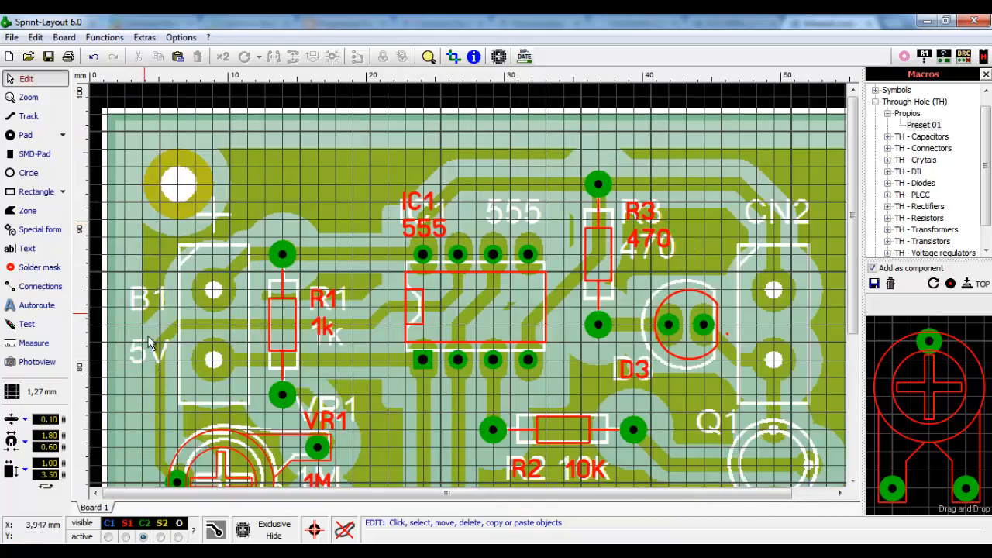
scroll(206, 285, up, 1)
scroll(200, 212, down, 1)
scroll(213, 205, down, 1)
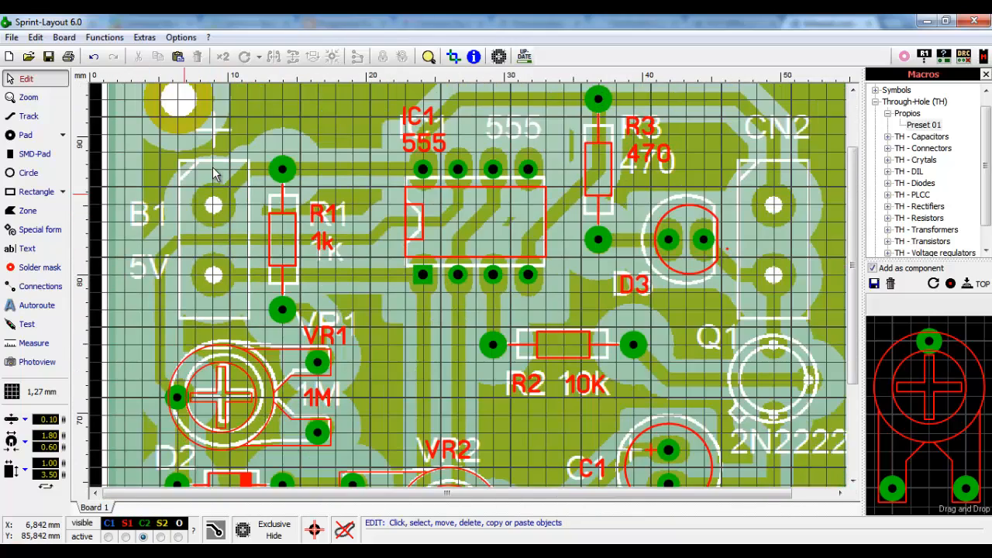
scroll(193, 329, up, 1)
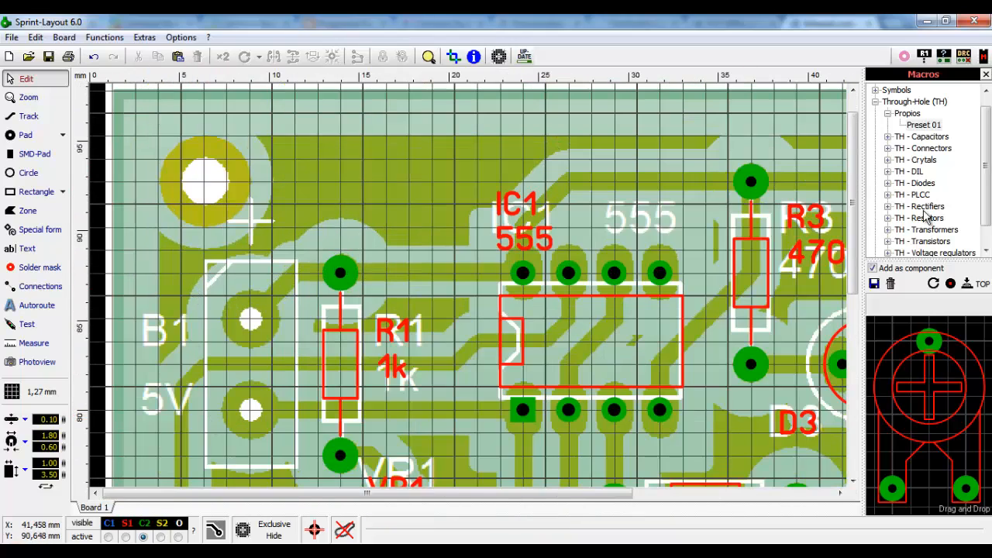
drag(858, 231, 858, 267)
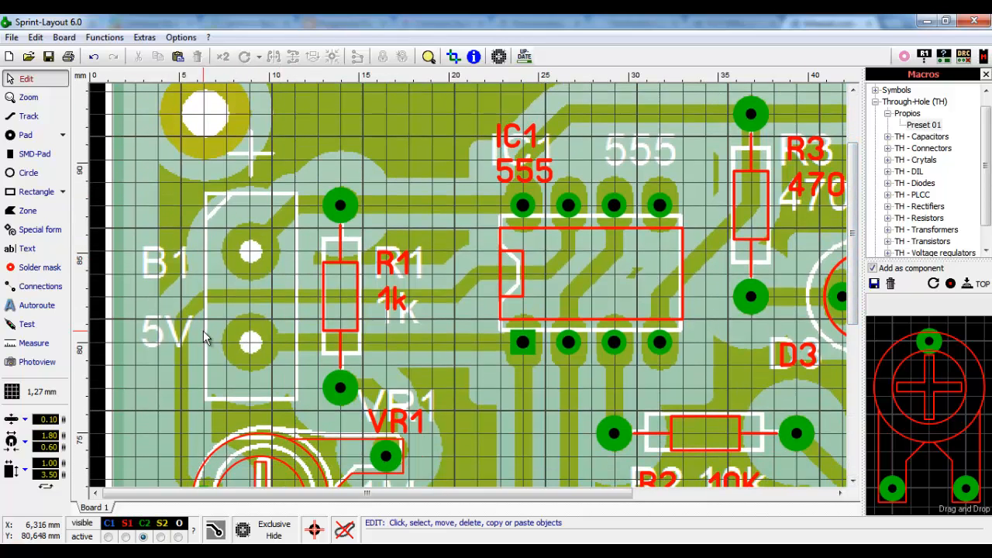
- Expand Through-Hole > TH - Connectors > Header and choose Block Connector
click(887, 113)
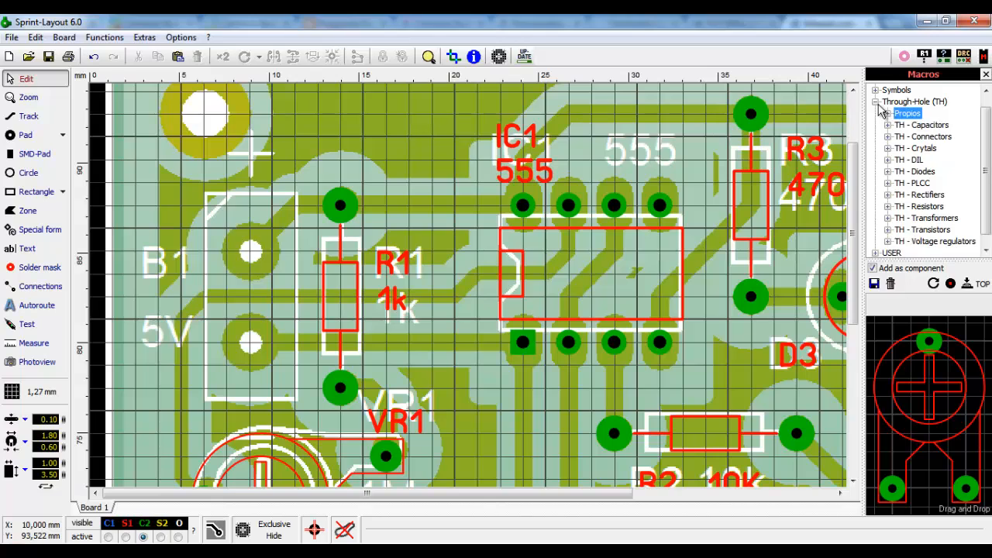
click(875, 101)
click(875, 101)
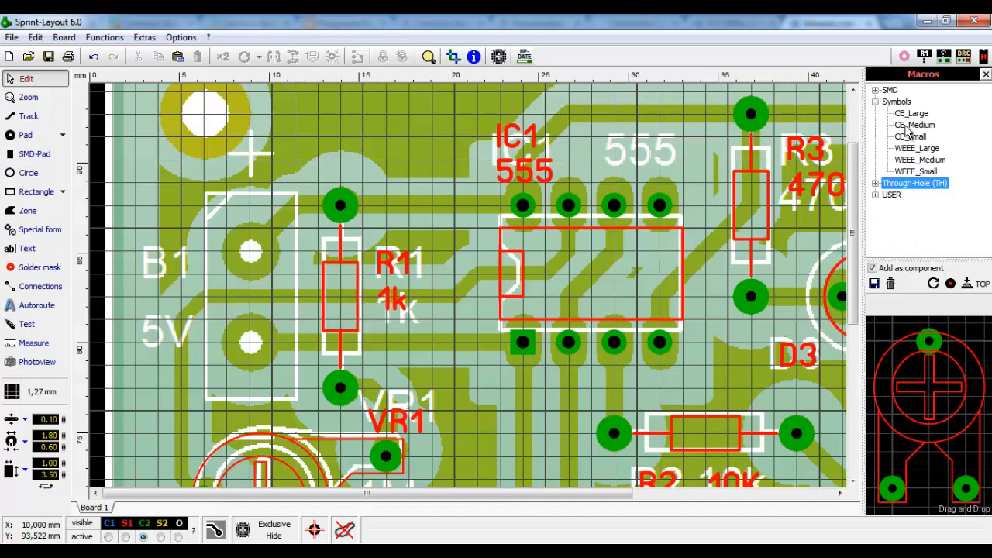
click(874, 102)
click(875, 113)
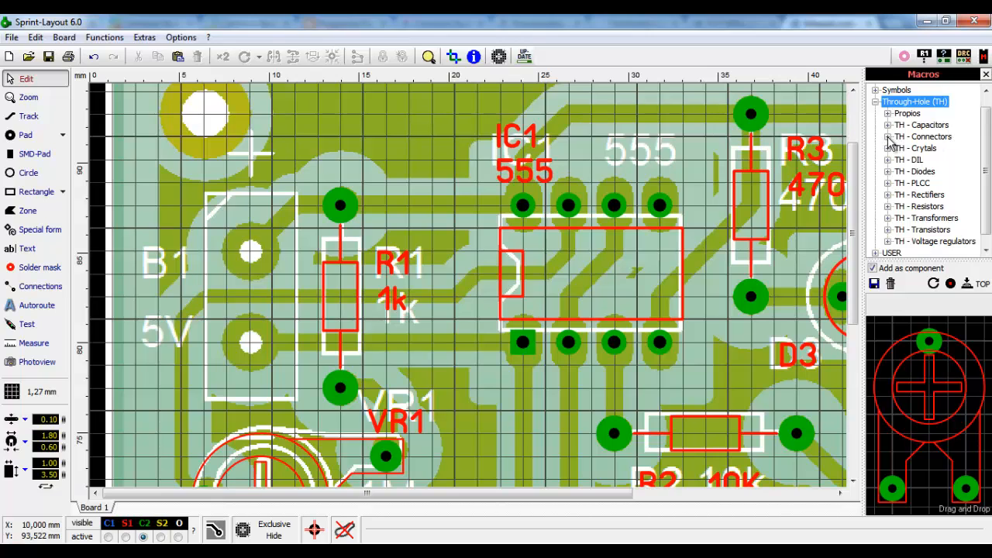
click(888, 137)
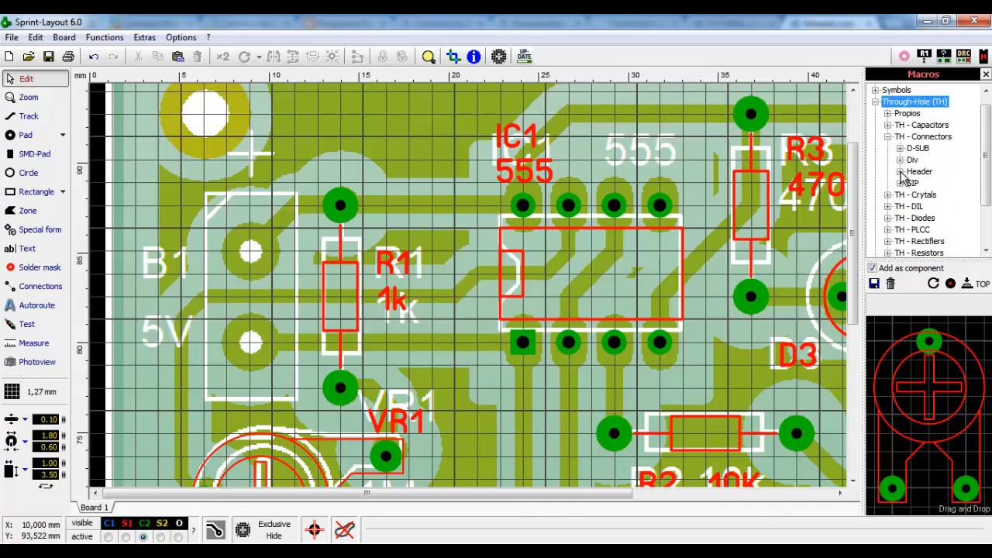
click(899, 172)
drag(985, 139, 985, 190)
click(954, 185)
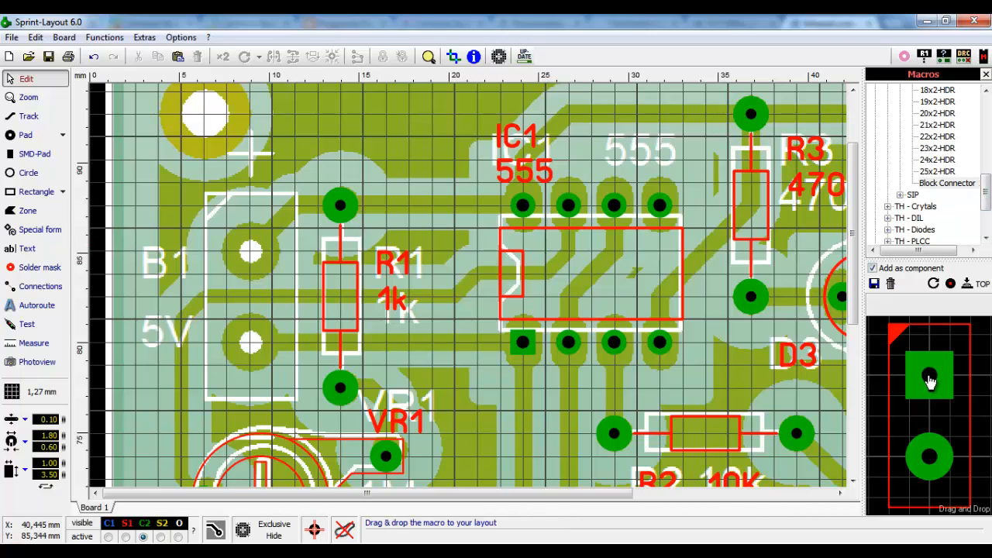
- Place the Block Connector over B1 with ID B1 and value 5V
drag(935, 380, 251, 242)
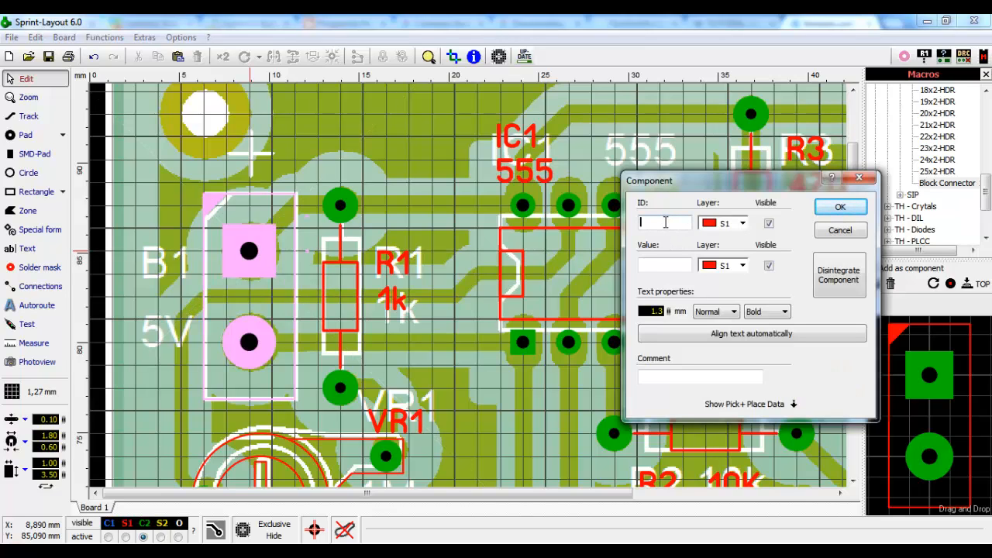
text(B1)
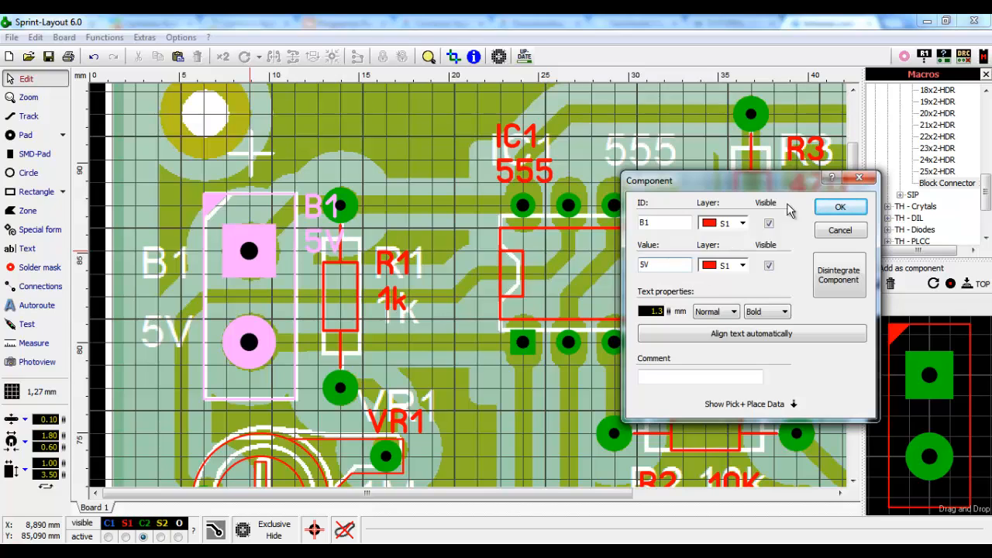
click(839, 210)
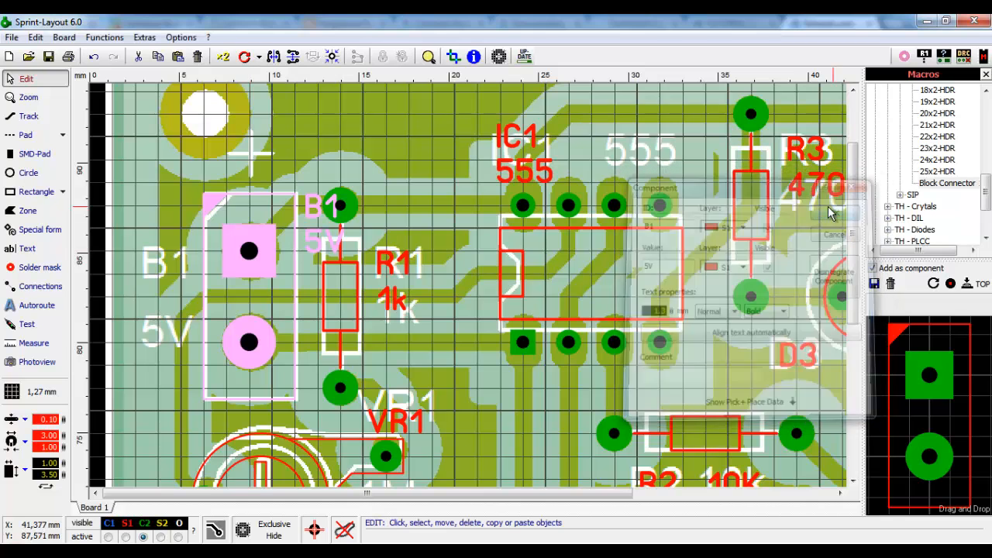
- Move the B1 and 5V labels onto the scanned silkscreen text
click(326, 210)
drag(321, 210, 166, 255)
click(315, 242)
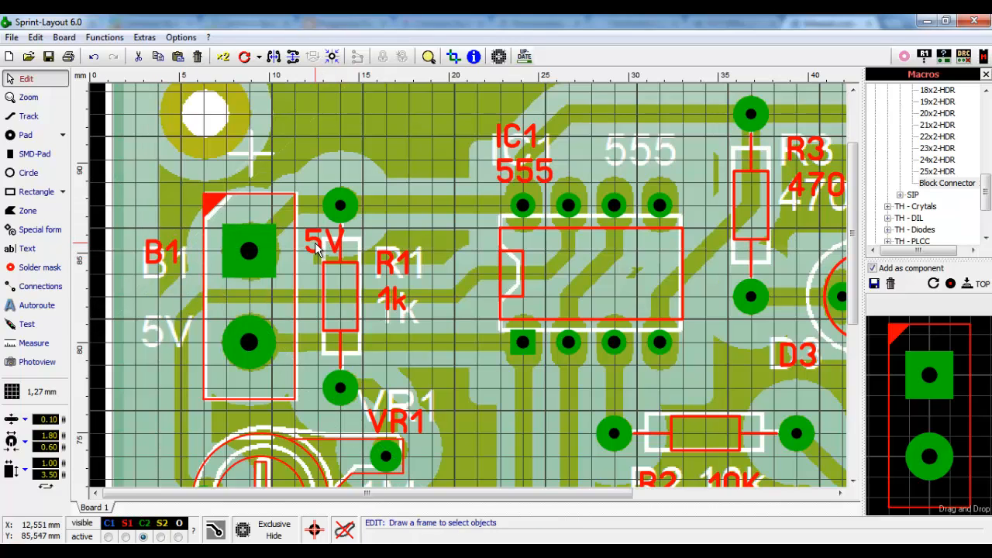
drag(316, 236, 178, 314)
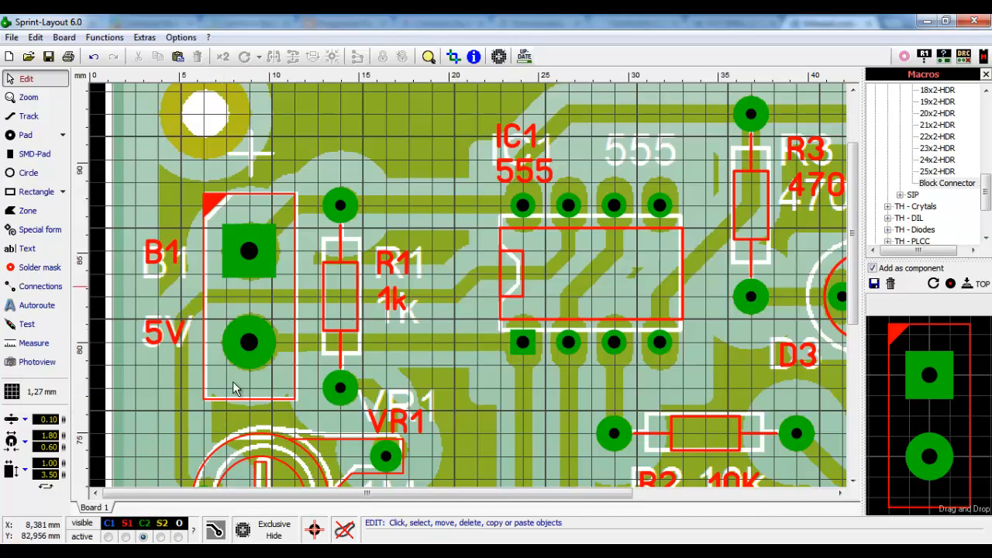
- Bring the CN2 connector into view and switch to the through-hole Pad tool
scroll(353, 324, down, 3)
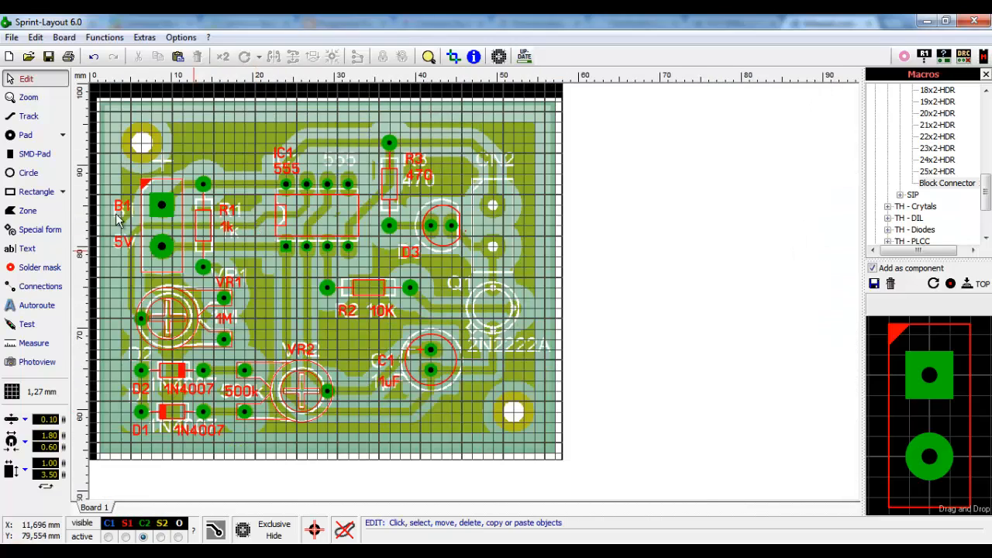
scroll(493, 219, up, 3)
scroll(783, 294, down, 1)
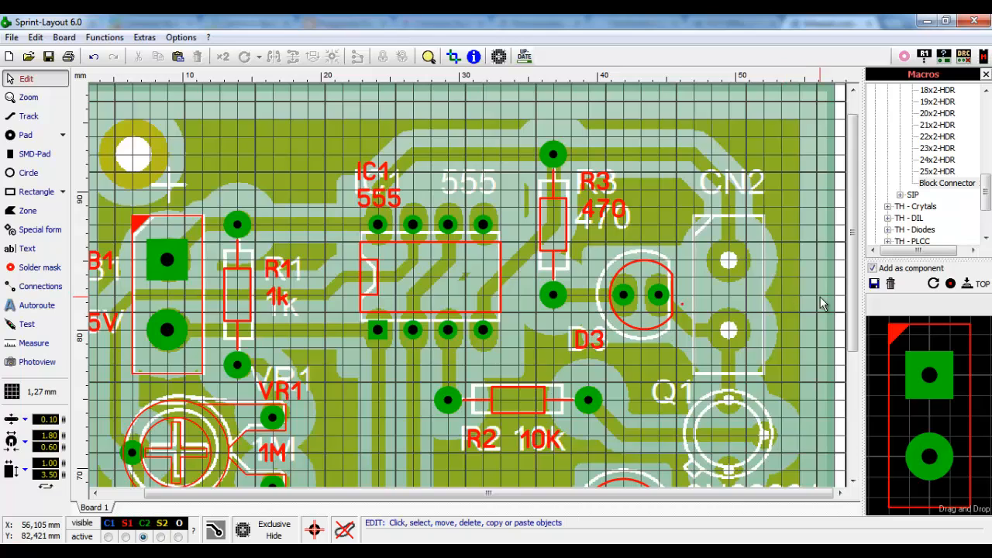
scroll(822, 306, up, 2)
scroll(800, 293, down, 1)
scroll(800, 293, down, 3)
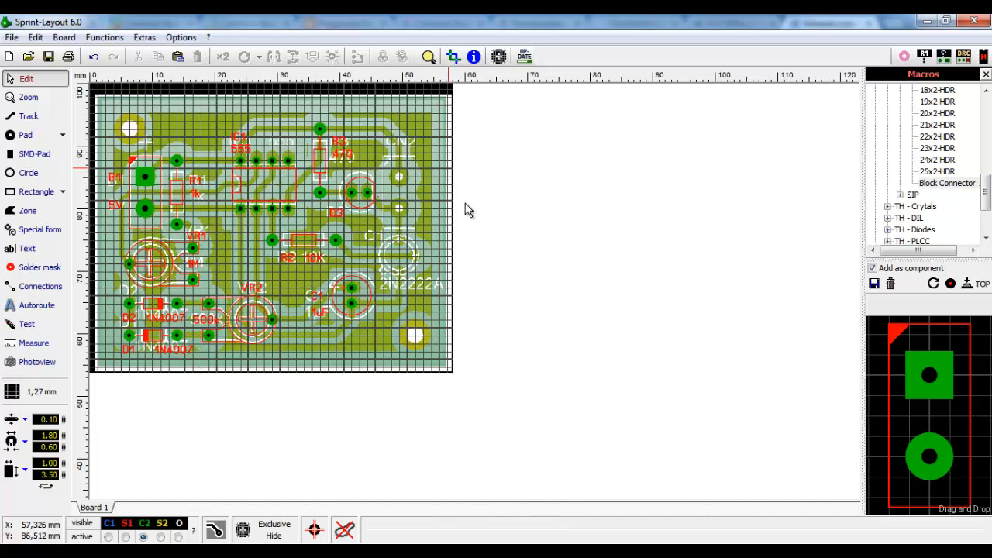
scroll(419, 186, up, 2)
scroll(808, 339, up, 1)
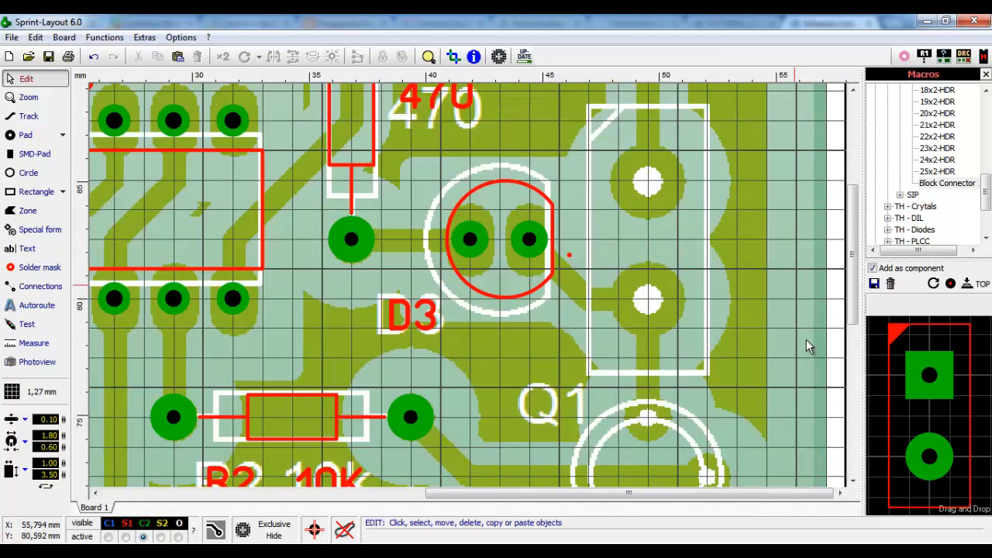
scroll(812, 219, down, 1)
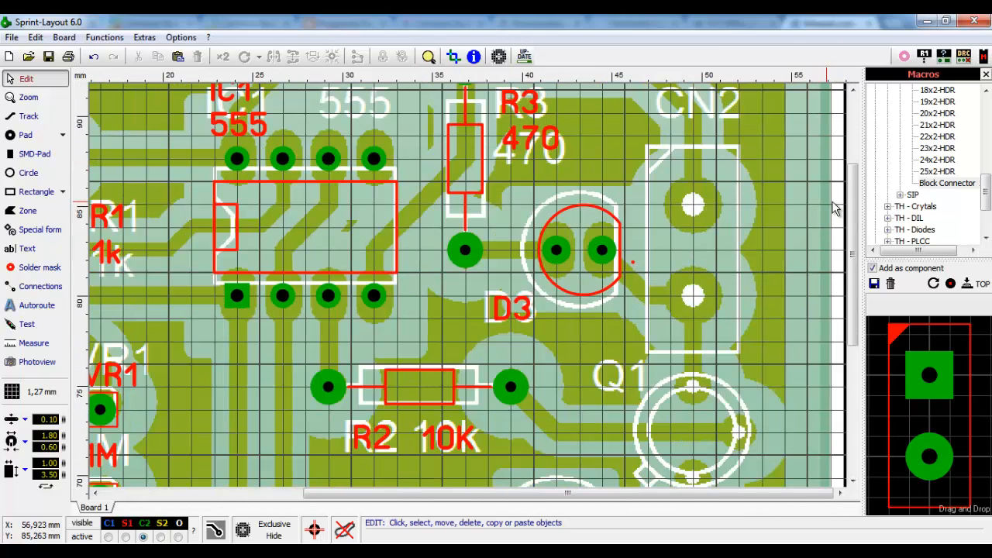
drag(853, 225, 853, 209)
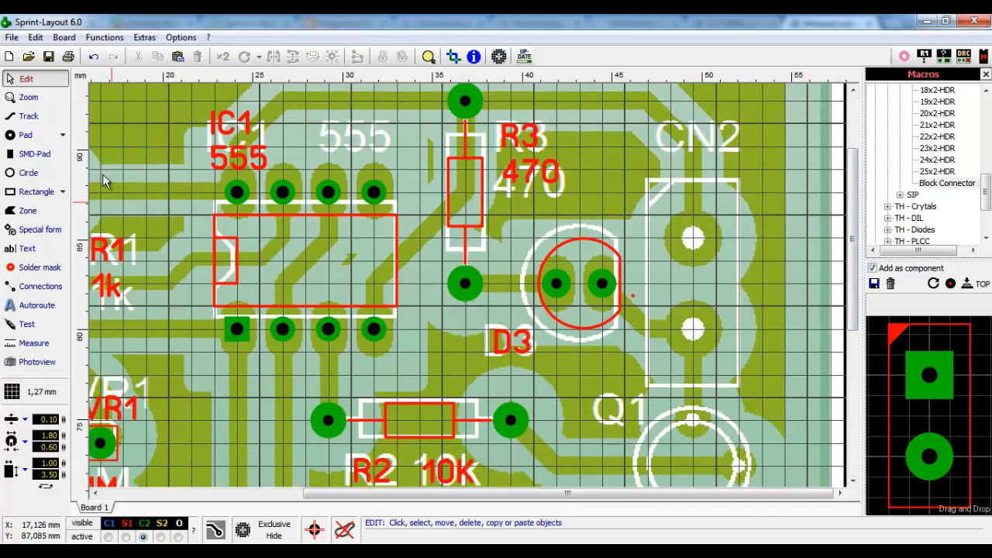
click(28, 137)
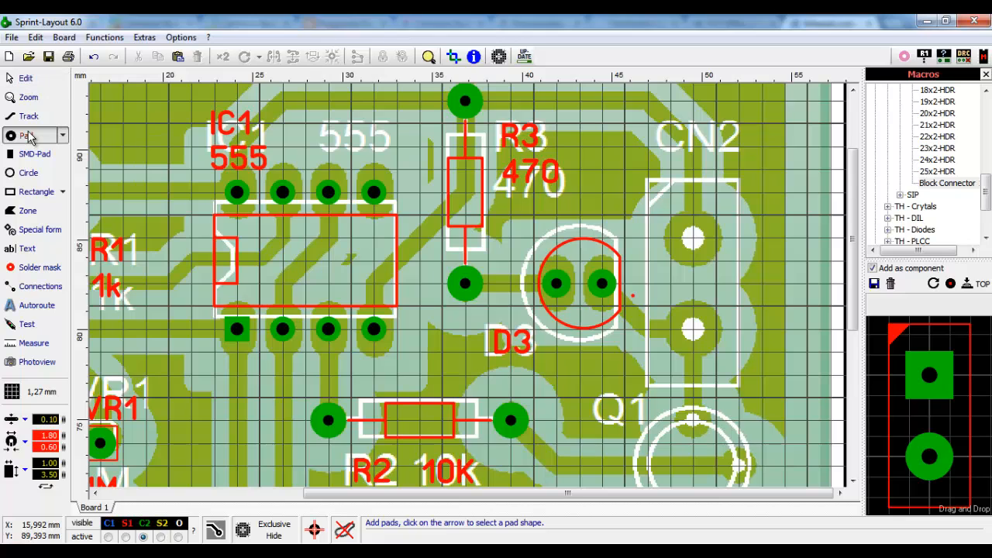
- Set the pad drill diameter to 0.80 mm and place the upper CN2 pad
right_click(694, 241)
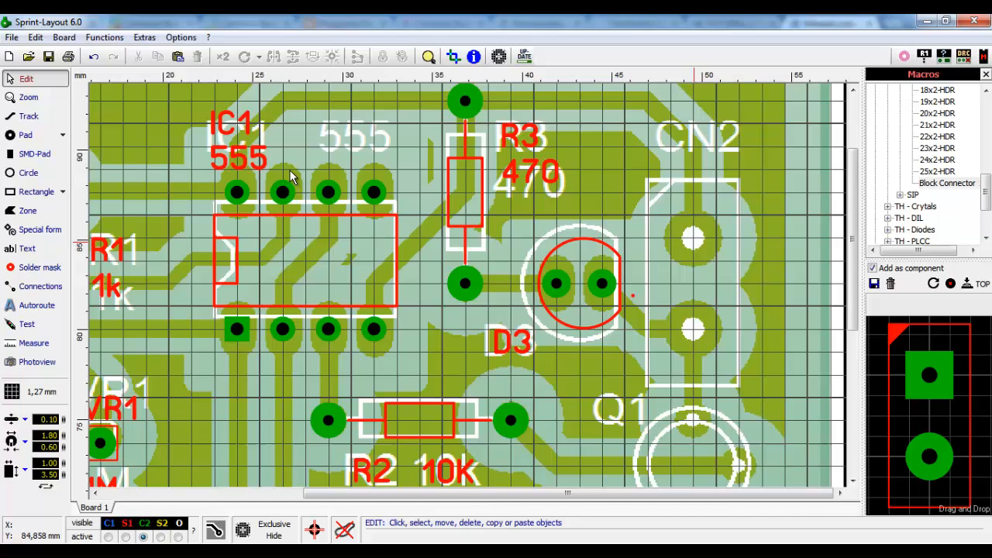
click(27, 135)
double_click(48, 435)
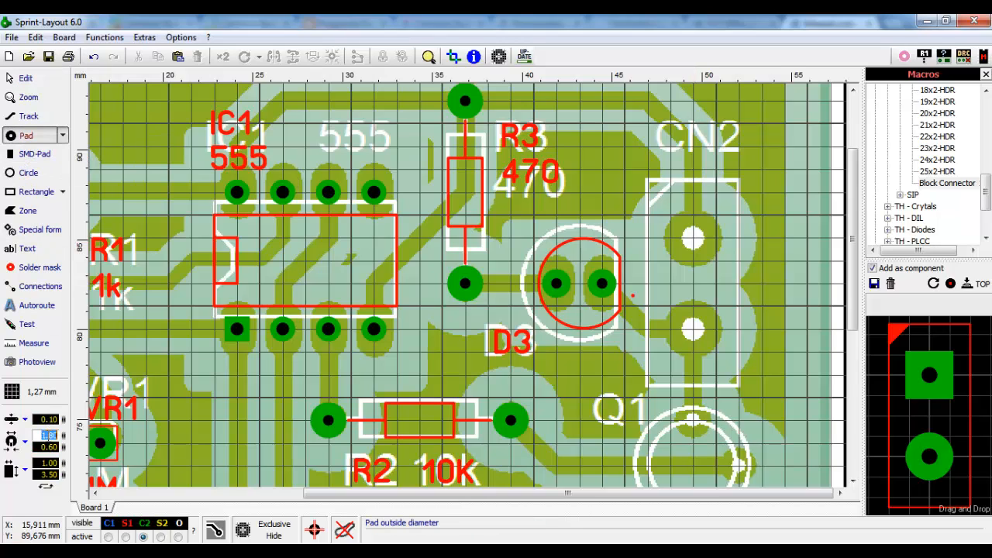
double_click(44, 447)
text(0.)
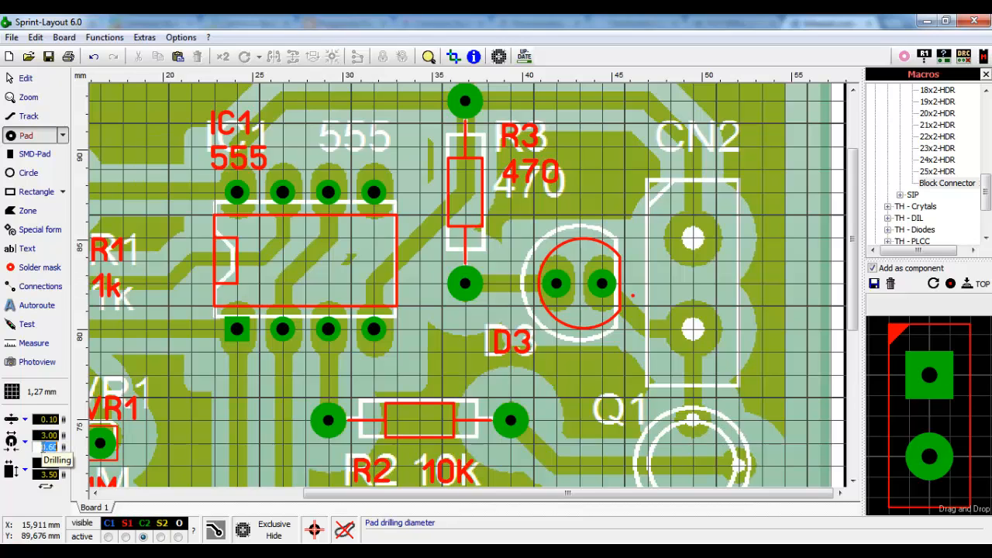
key(Return)
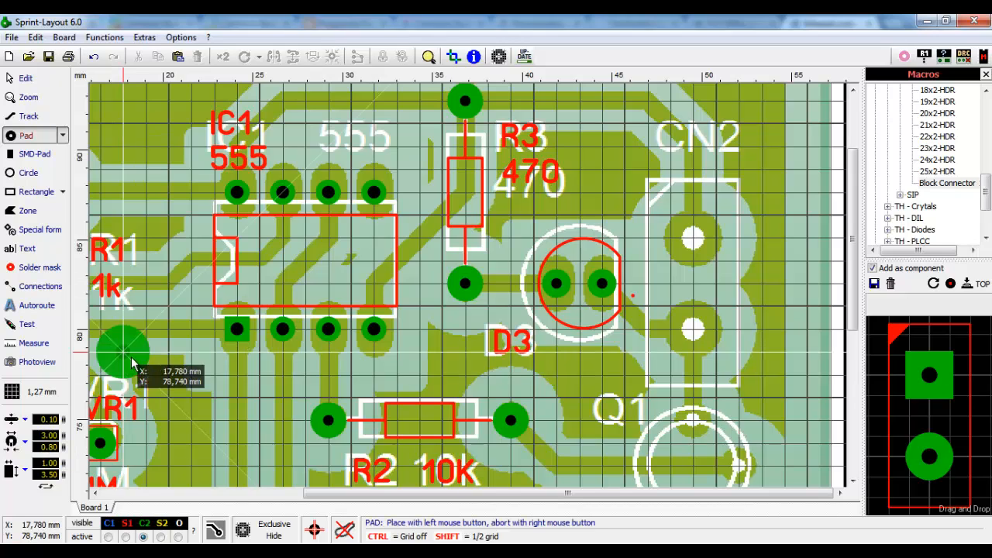
click(695, 245)
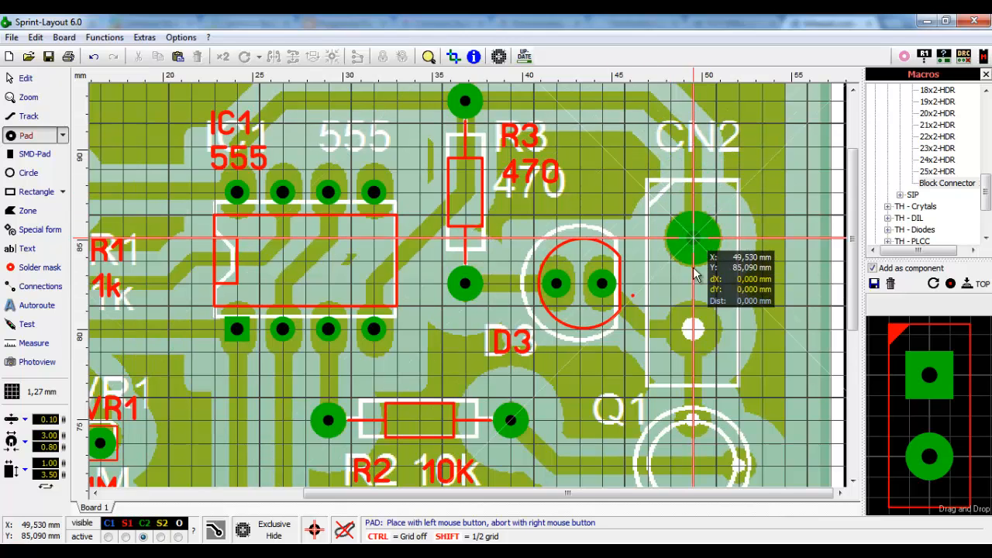
right_click(695, 329)
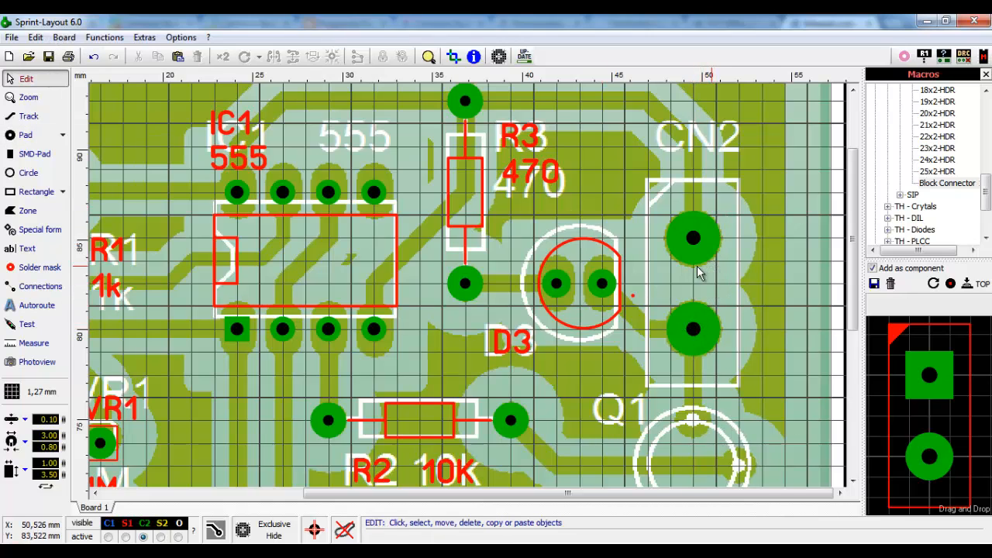
- Change CN2's upper pad shape to square
scroll(677, 224, down, 3)
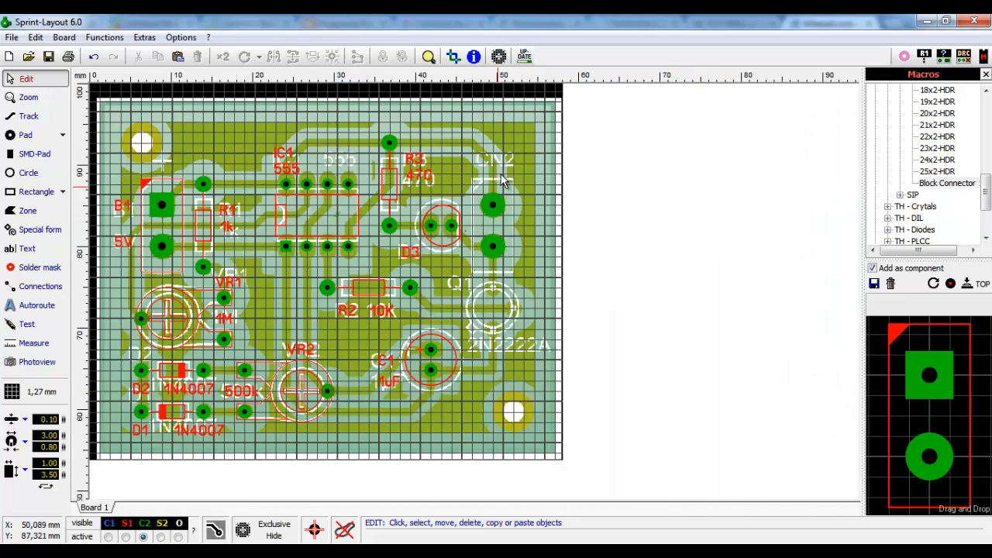
scroll(482, 183, up, 1)
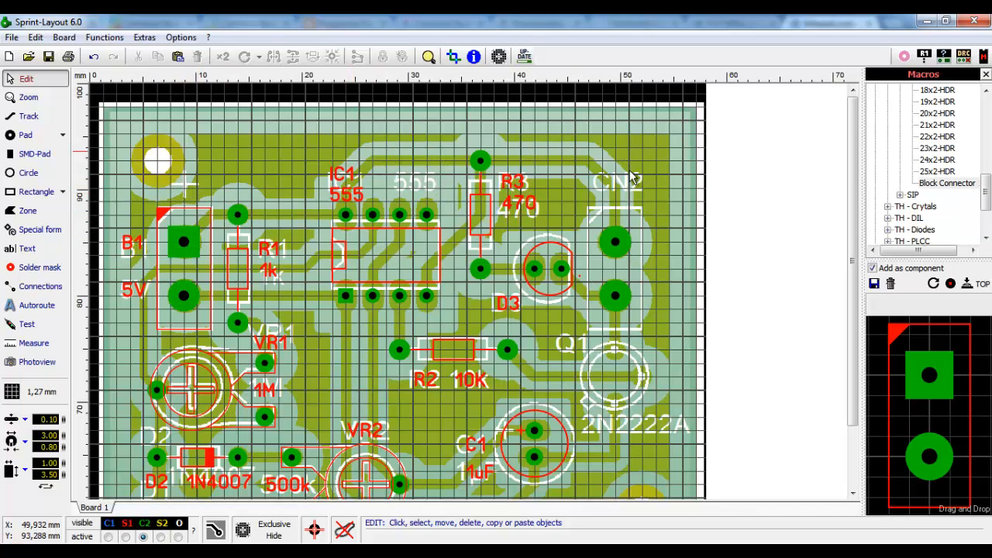
click(615, 244)
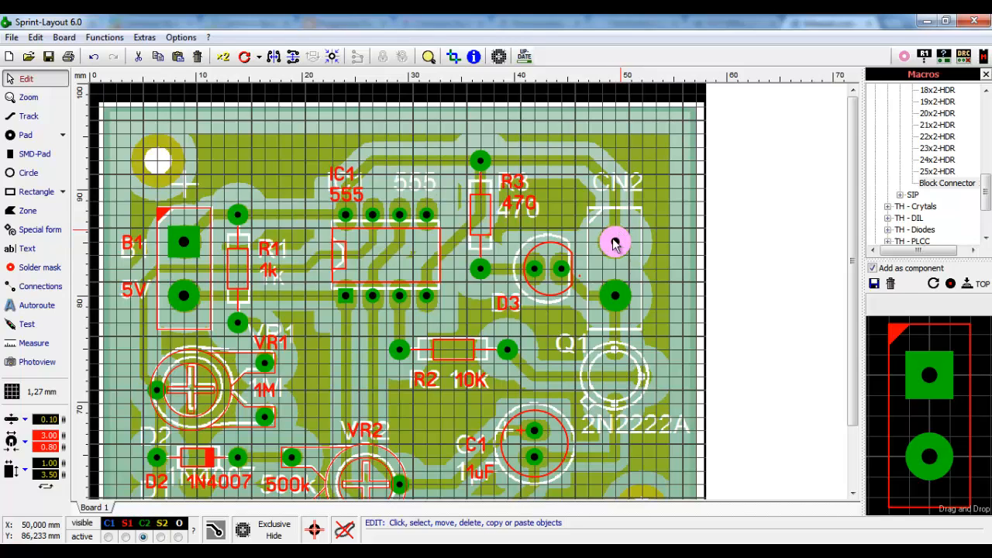
scroll(623, 241, up, 2)
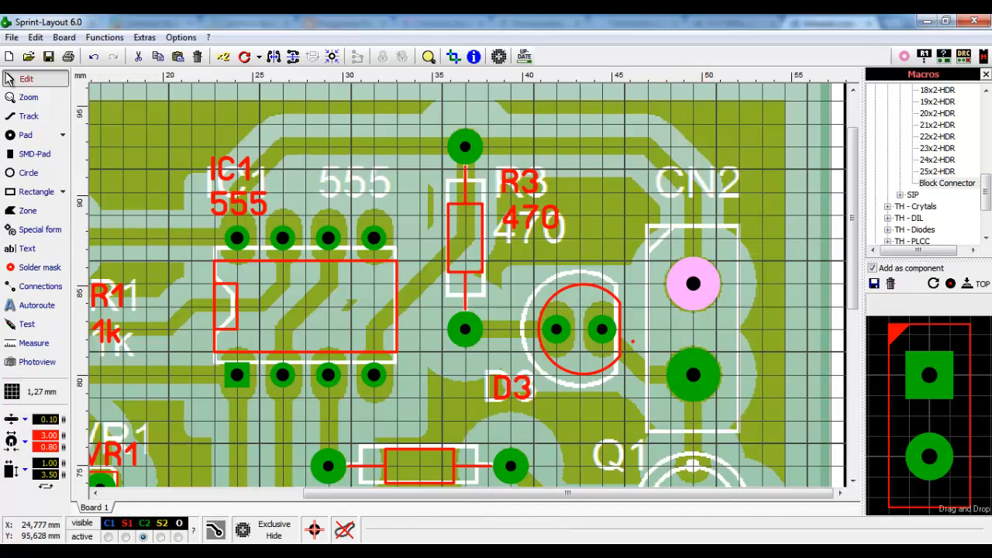
click(62, 134)
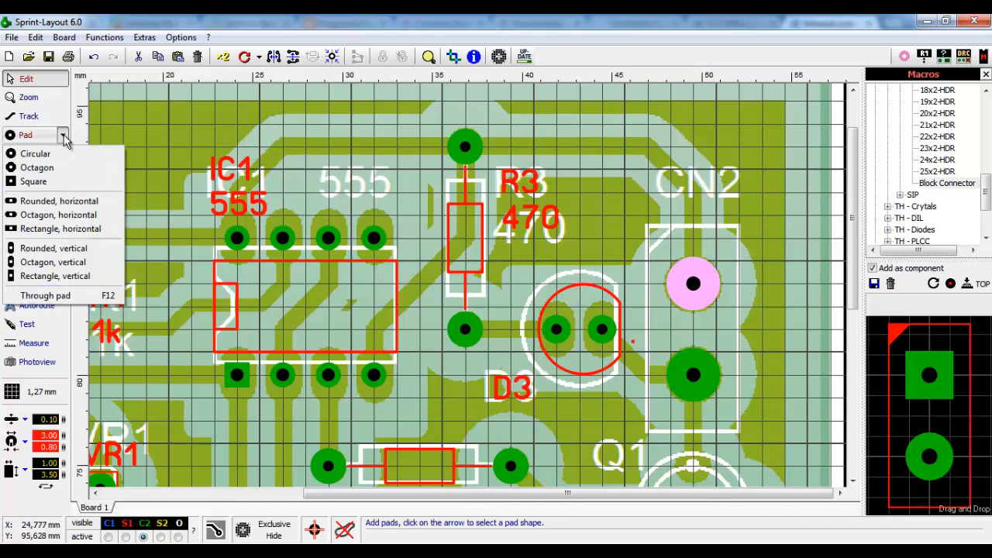
click(33, 181)
click(658, 290)
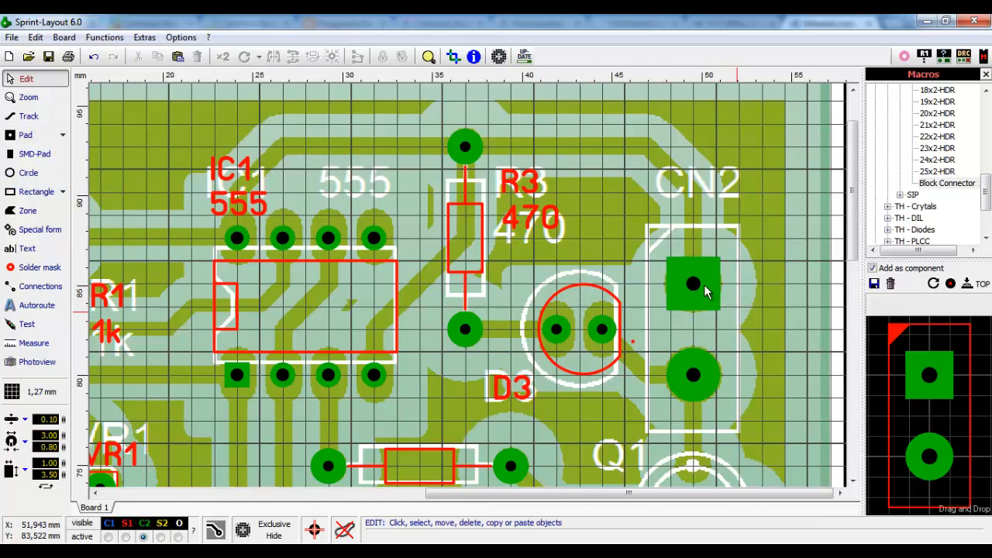
scroll(704, 284, up, 1)
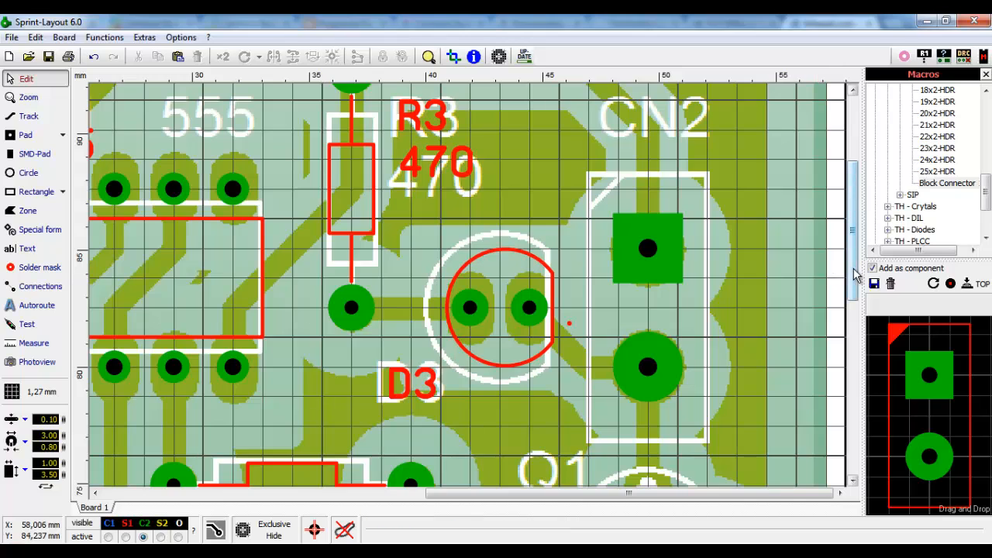
drag(855, 273, 856, 287)
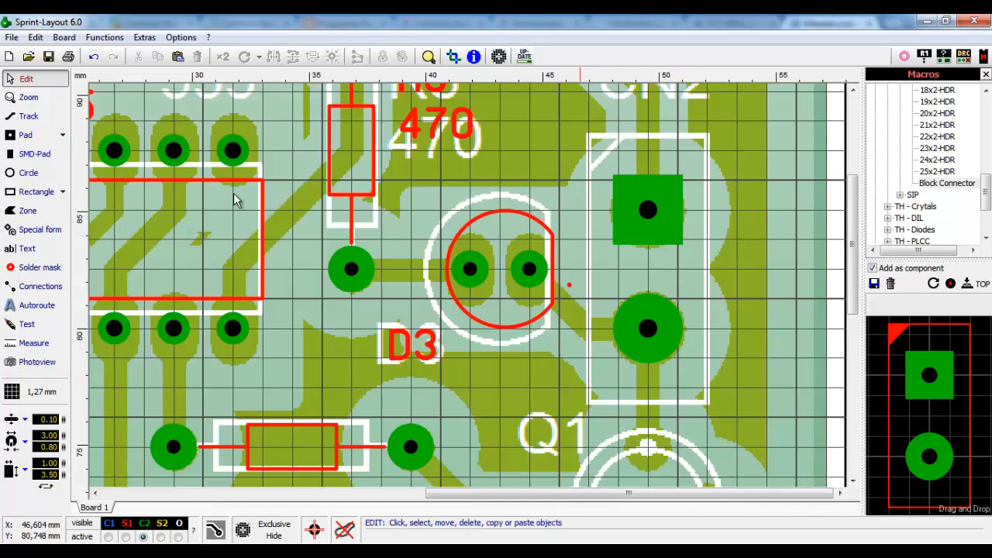
- Draw a rectangle around both CN2 pads on a 0,635 mm grid
click(24, 197)
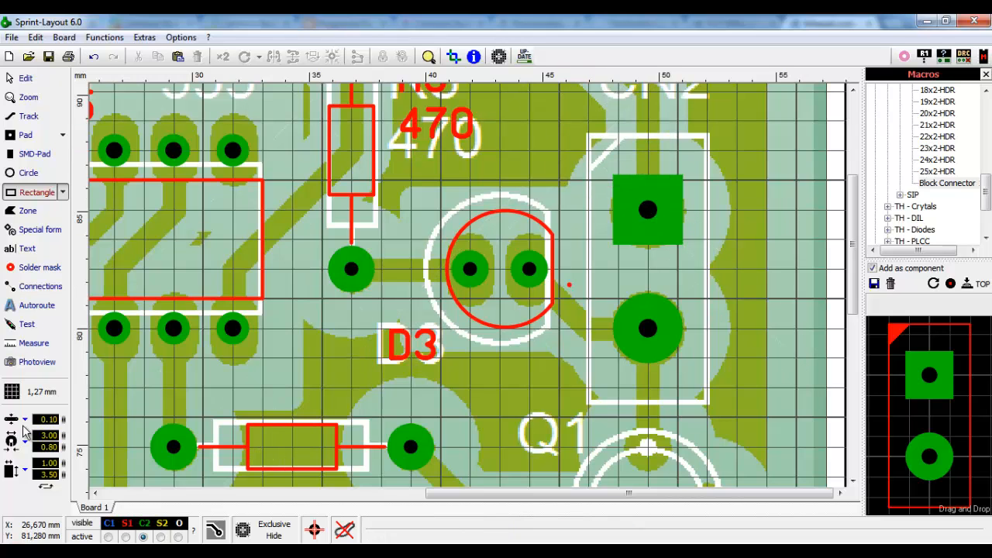
click(11, 392)
click(116, 230)
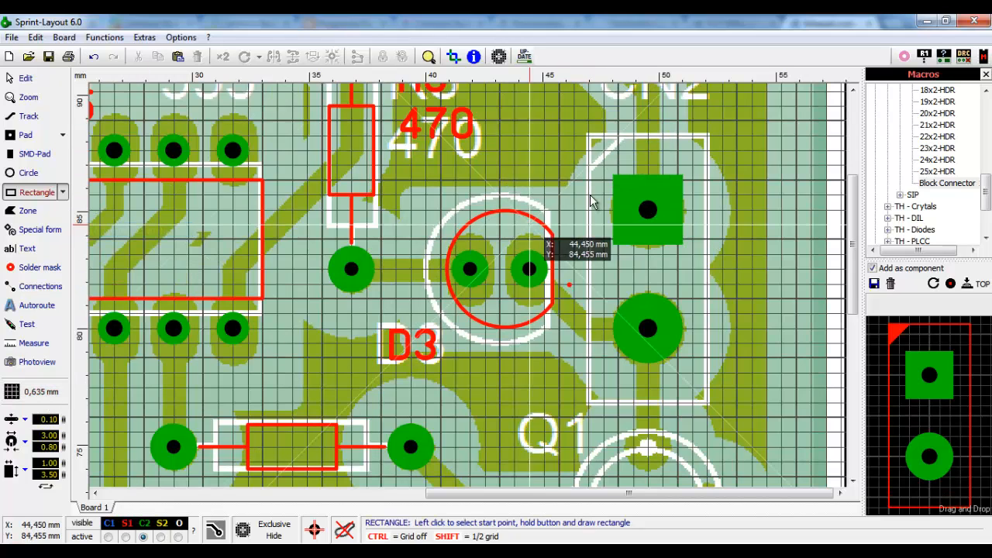
mouse_move(589, 137)
mouse_down()
mouse_move(646, 328)
mouse_move(691, 365)
mouse_move(704, 404)
mouse_up()
click(31, 78)
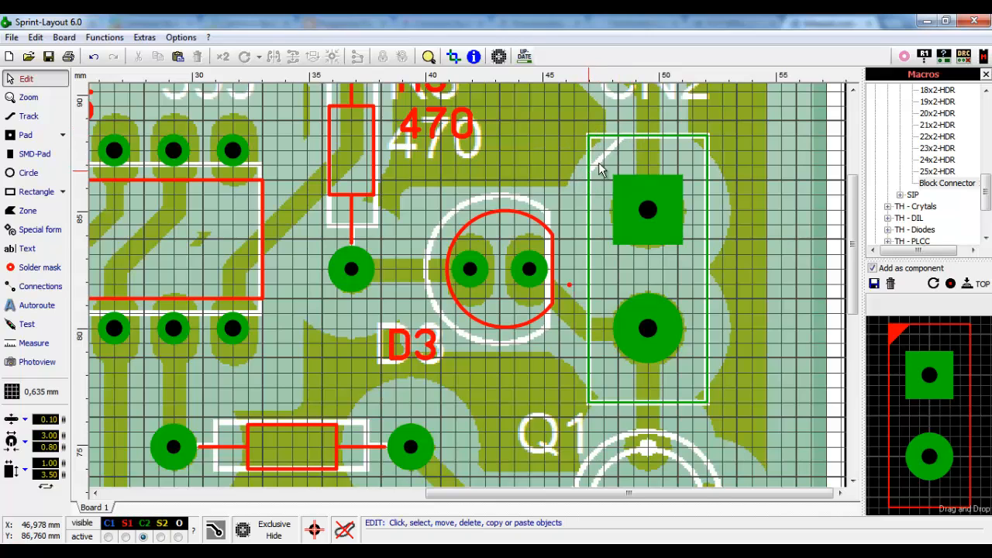
- Draw a small filled triangle zone at the CN2 outline's top-left corner
click(46, 211)
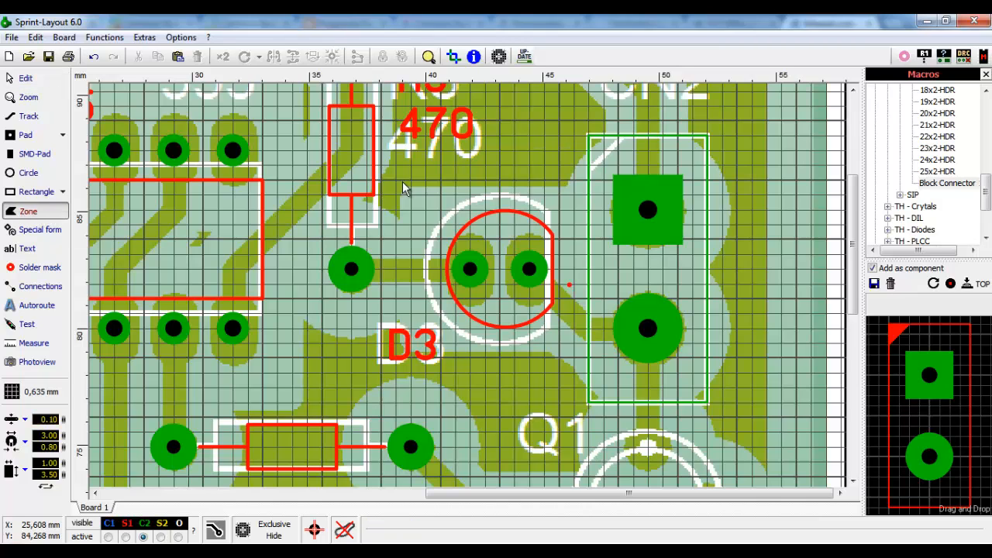
click(620, 142)
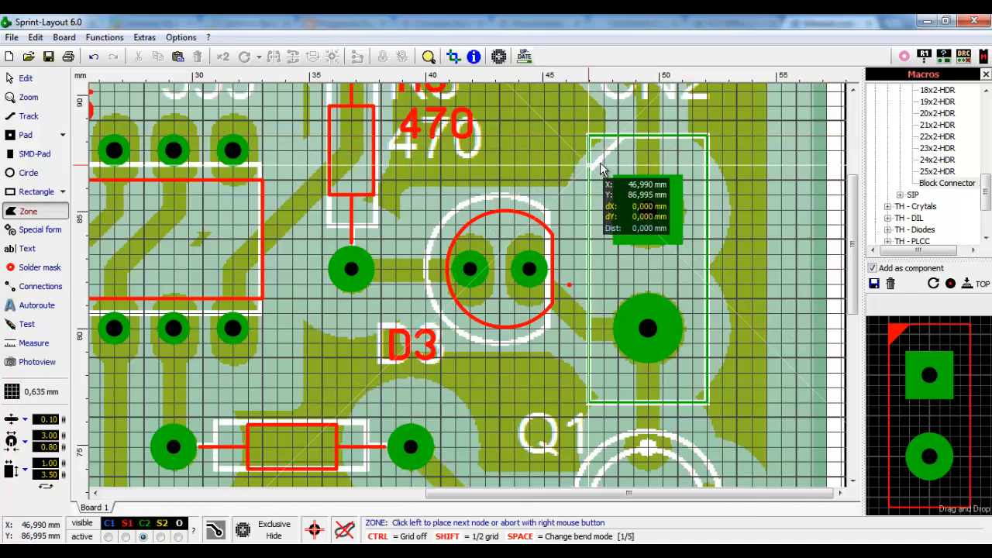
click(623, 142)
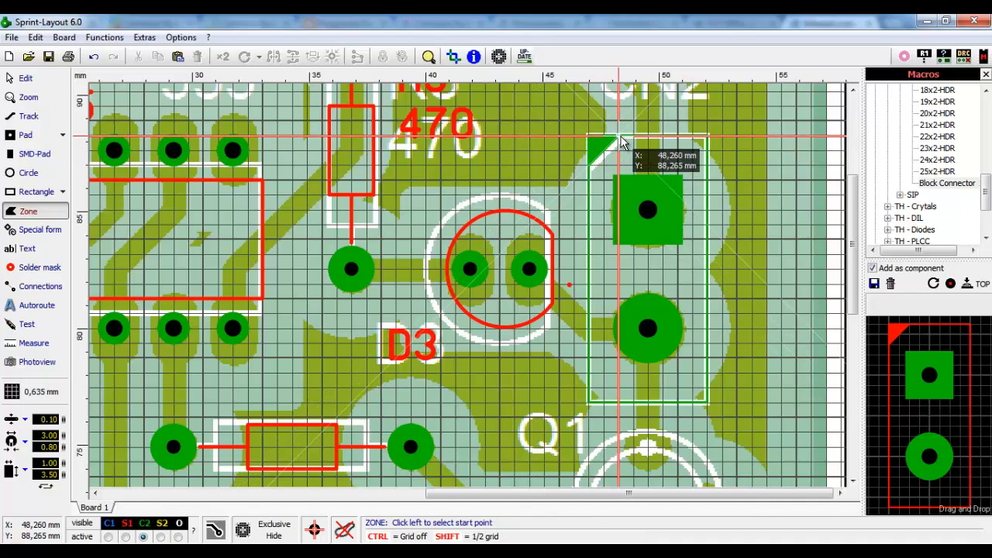
right_click(623, 143)
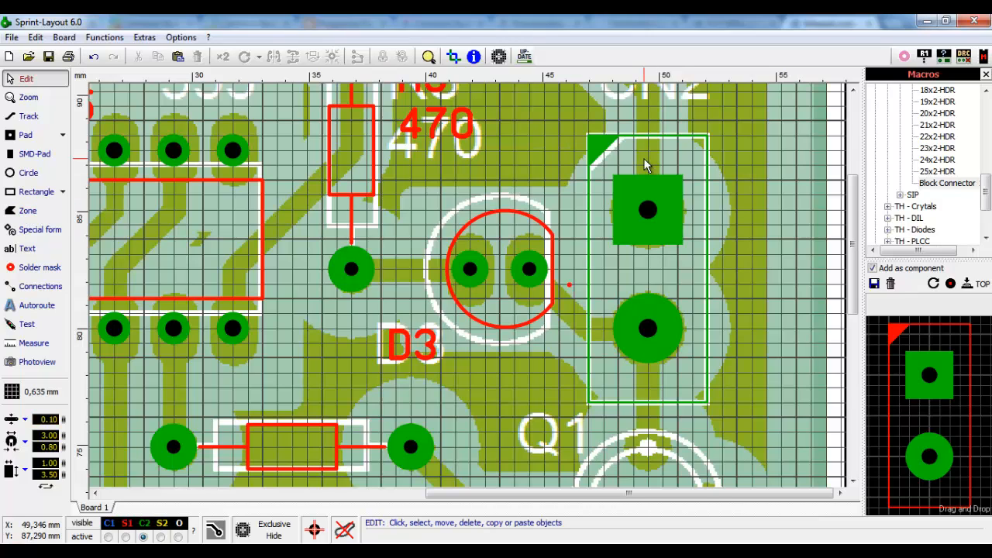
- Move the corner triangle and the CN2 outline to silkscreen layer S1
click(604, 151)
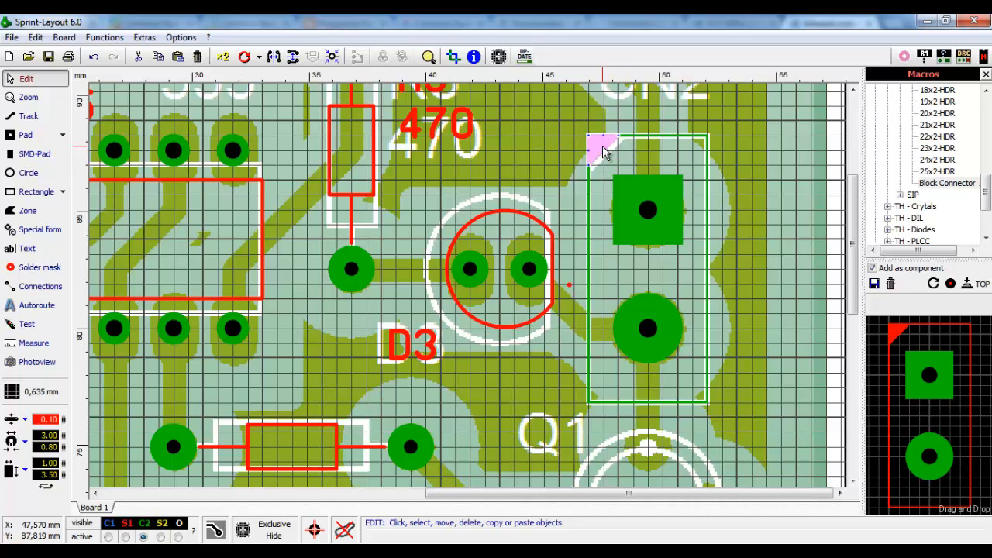
click(655, 146)
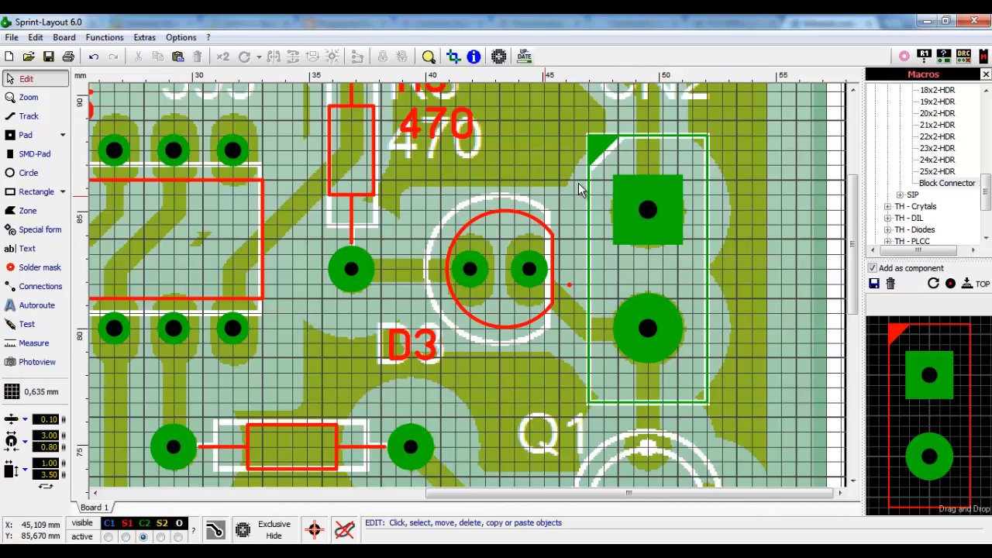
click(598, 152)
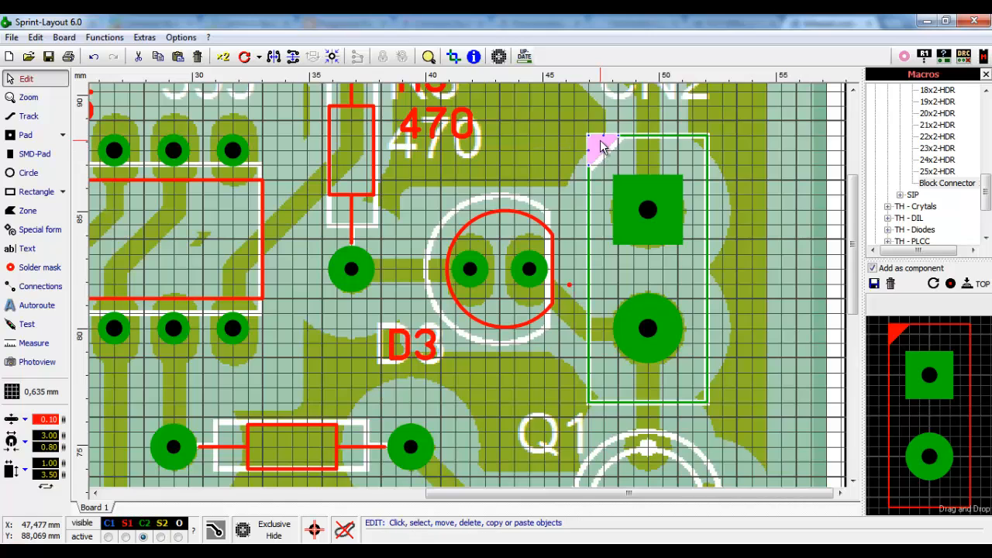
right_click(599, 144)
mouse_move(681, 428)
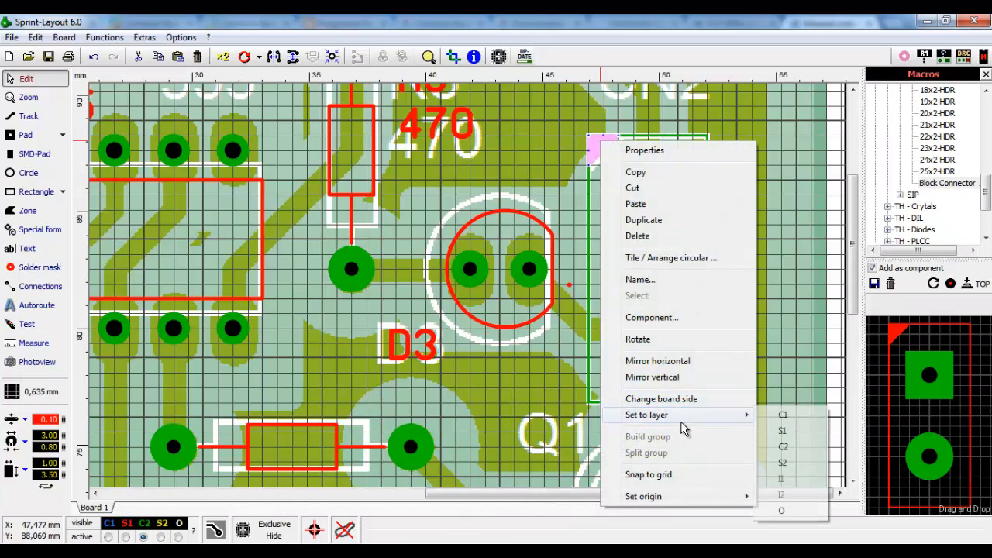
click(783, 431)
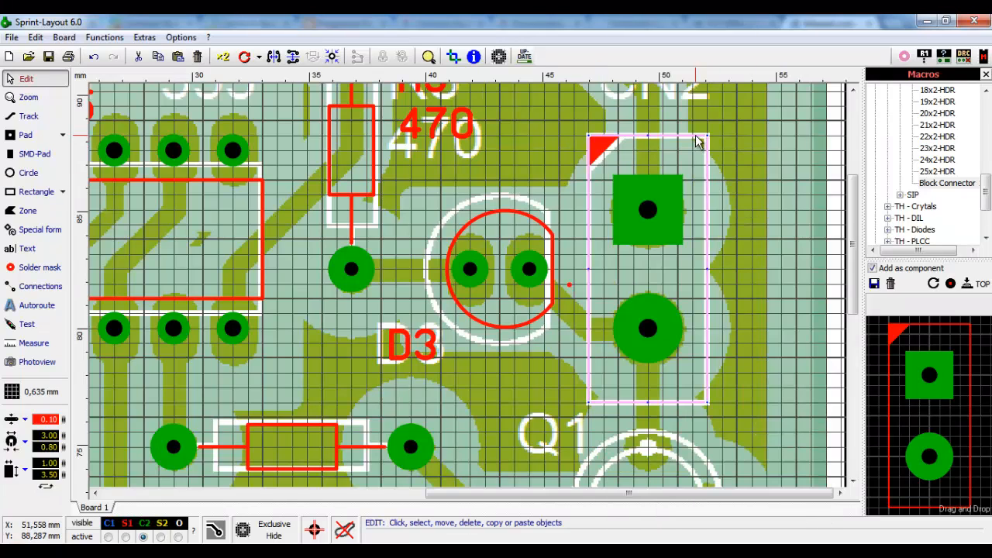
right_click(696, 137)
mouse_move(763, 411)
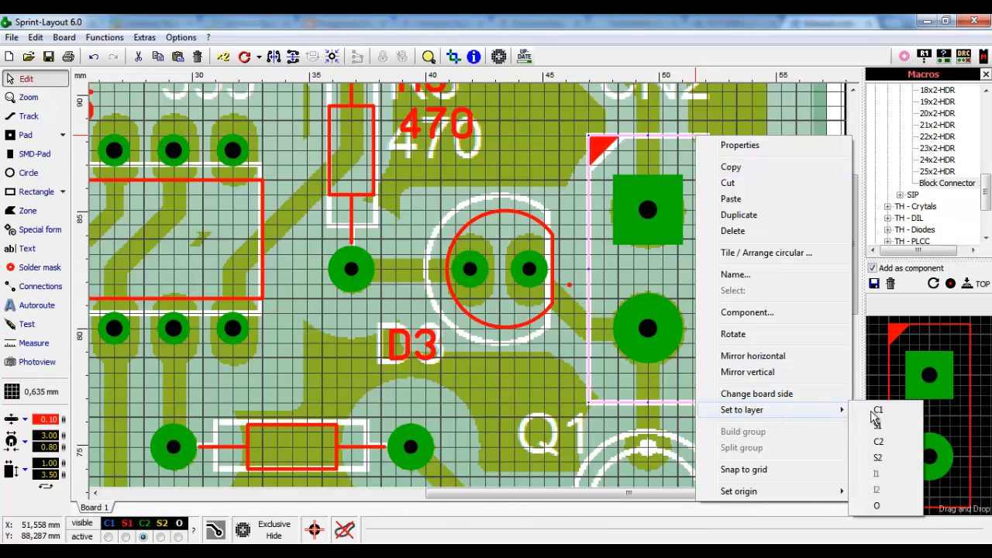
click(881, 427)
click(777, 219)
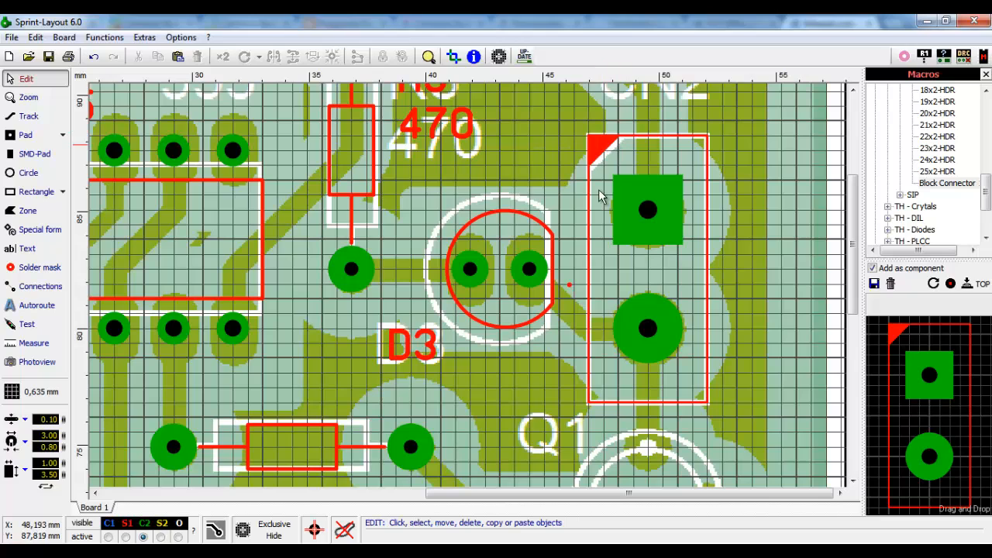
- Save the selected CN2 footprint as macro 'Conector de Bloque' in the Propios folder
mouse_move(730, 119)
mouse_down()
mouse_move(671, 350)
mouse_move(583, 415)
mouse_up()
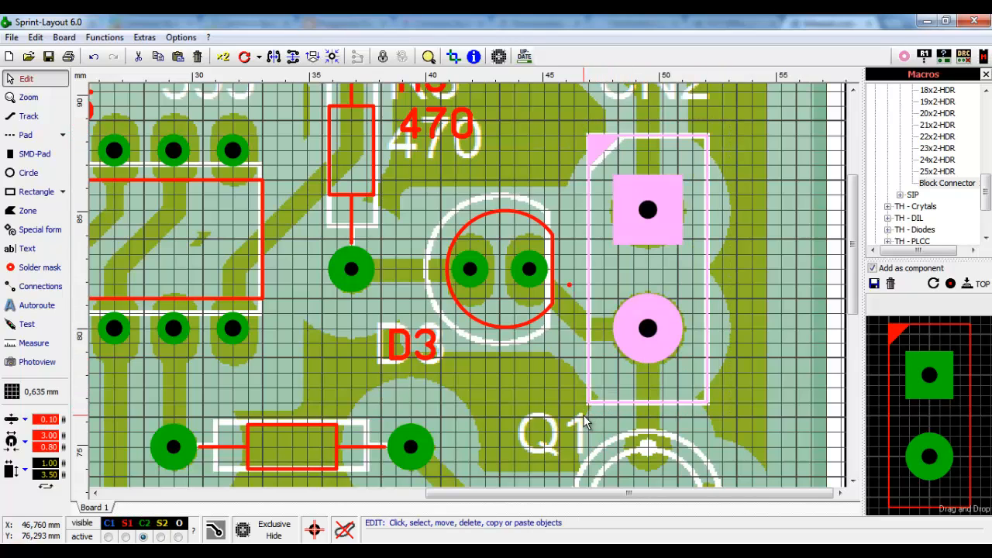
click(874, 284)
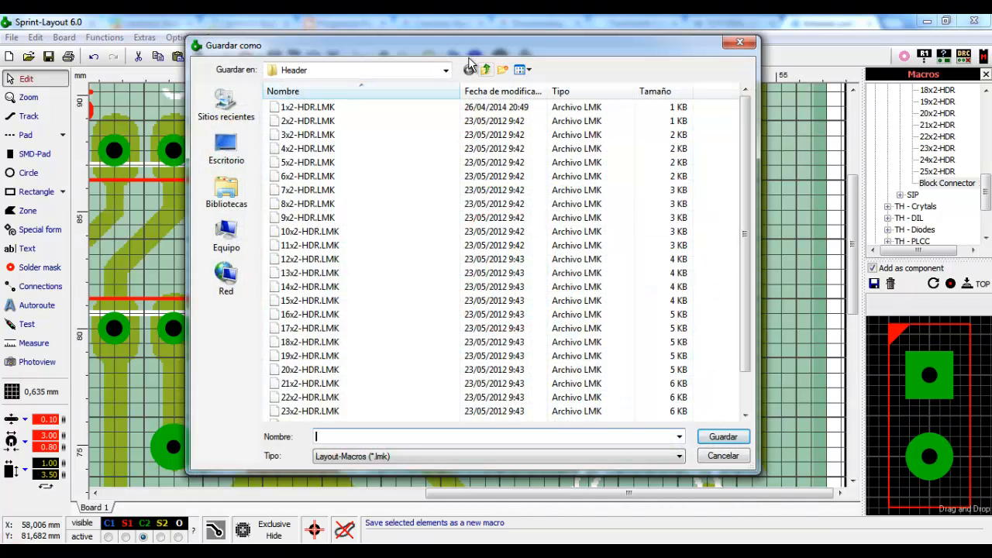
click(485, 70)
click(485, 69)
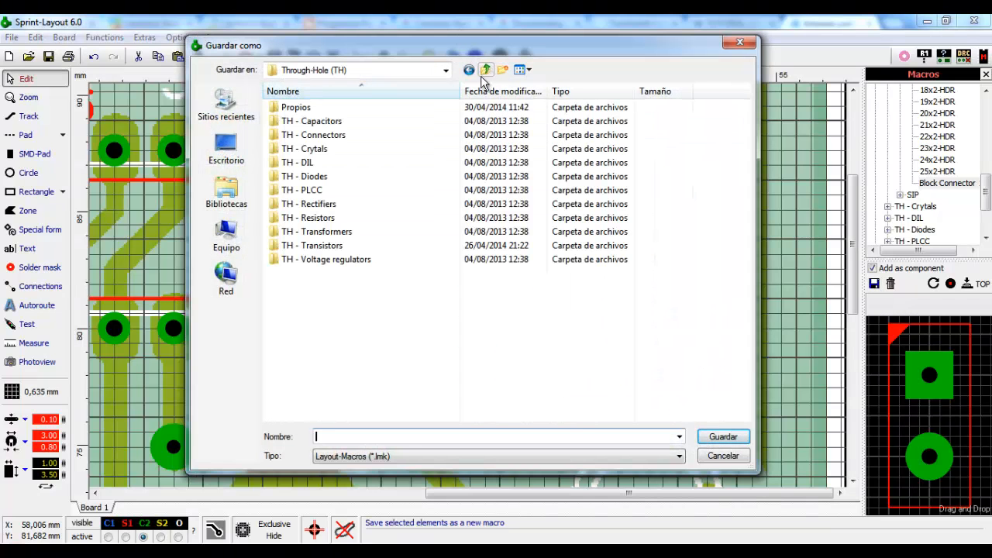
double_click(298, 109)
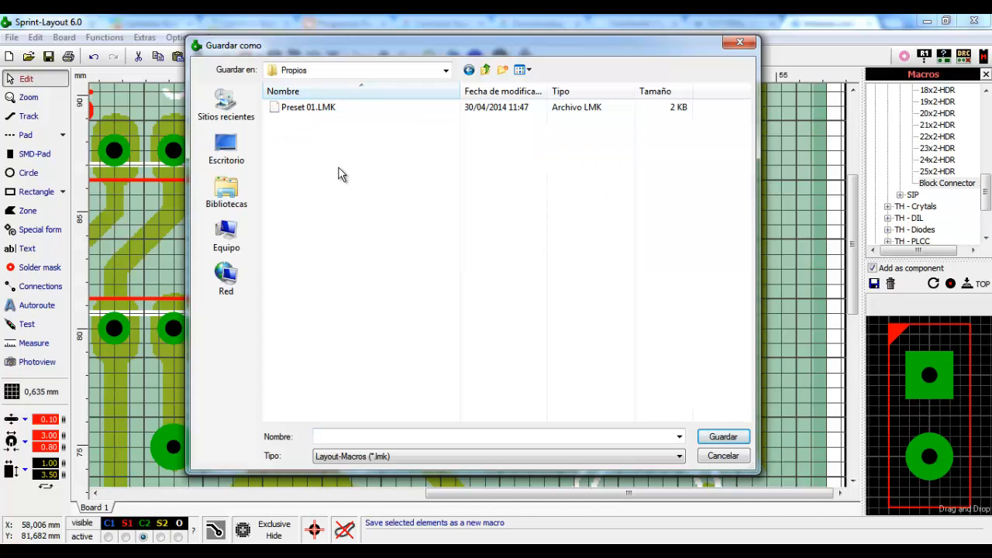
click(389, 436)
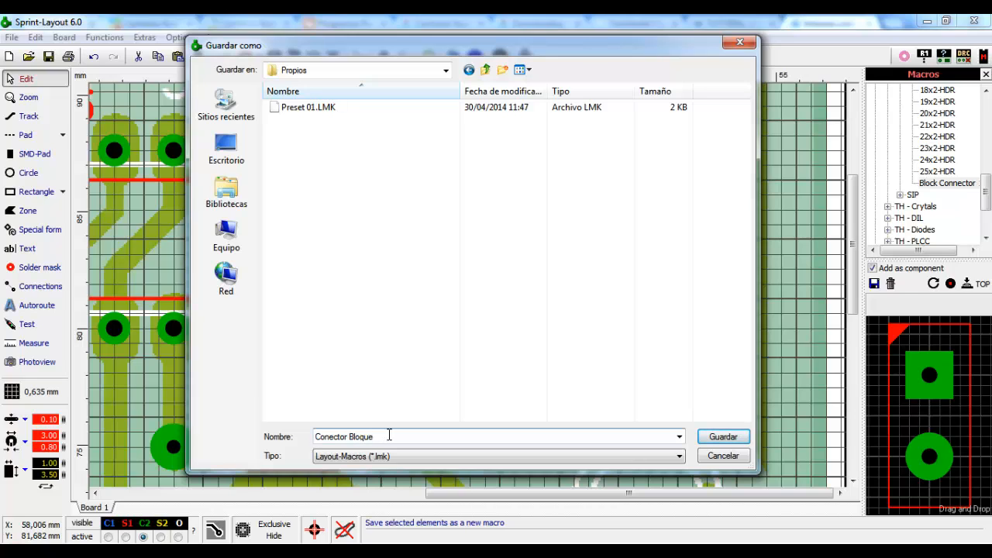
text(de)
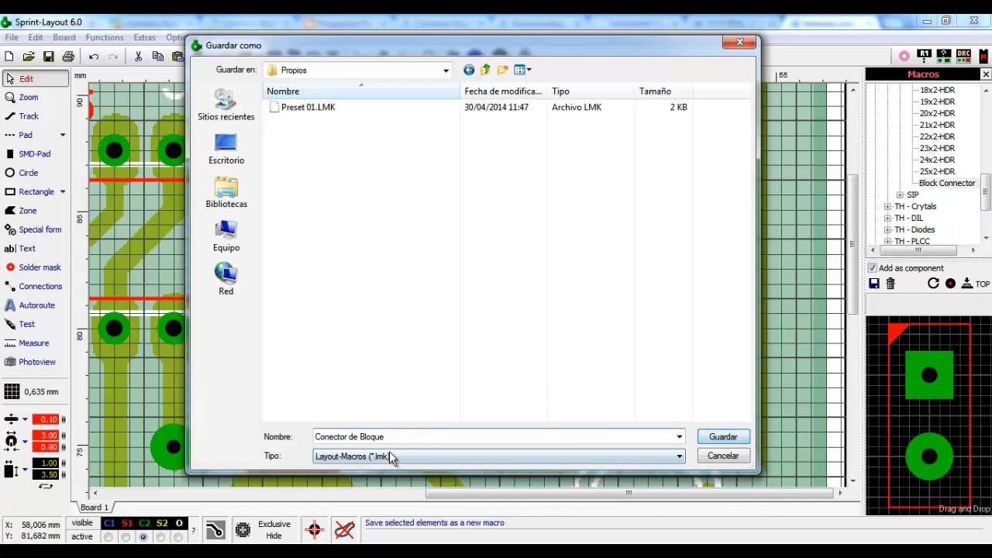
click(732, 440)
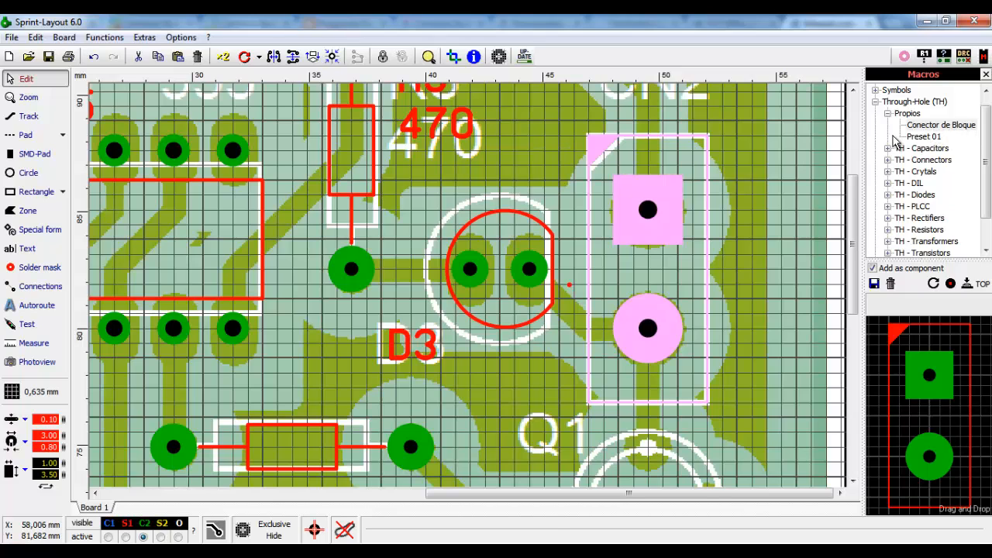
- Replace the old connector with the Conector de Bloque macro, giving it ID CN2
click(744, 117)
drag(638, 339, 578, 434)
key(Delete)
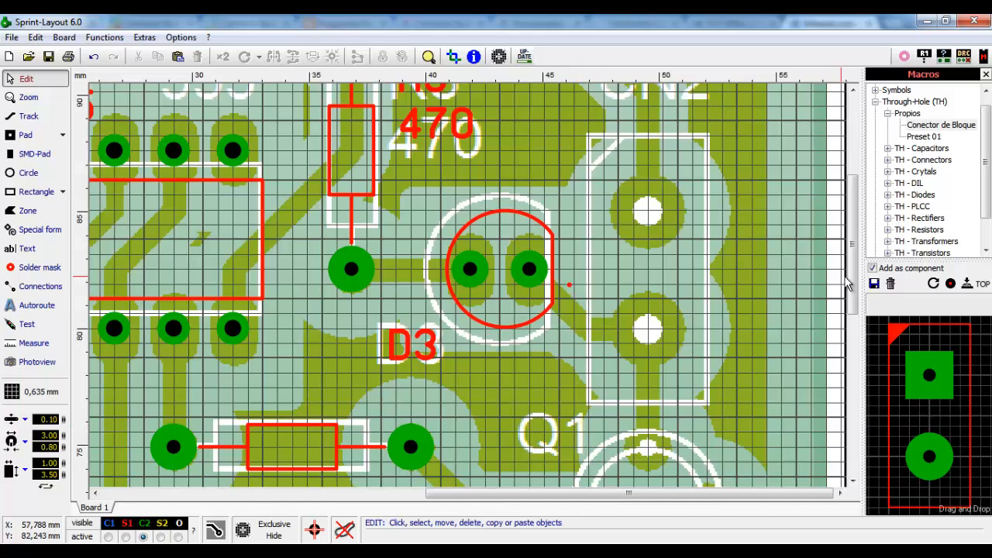
drag(942, 126, 647, 224)
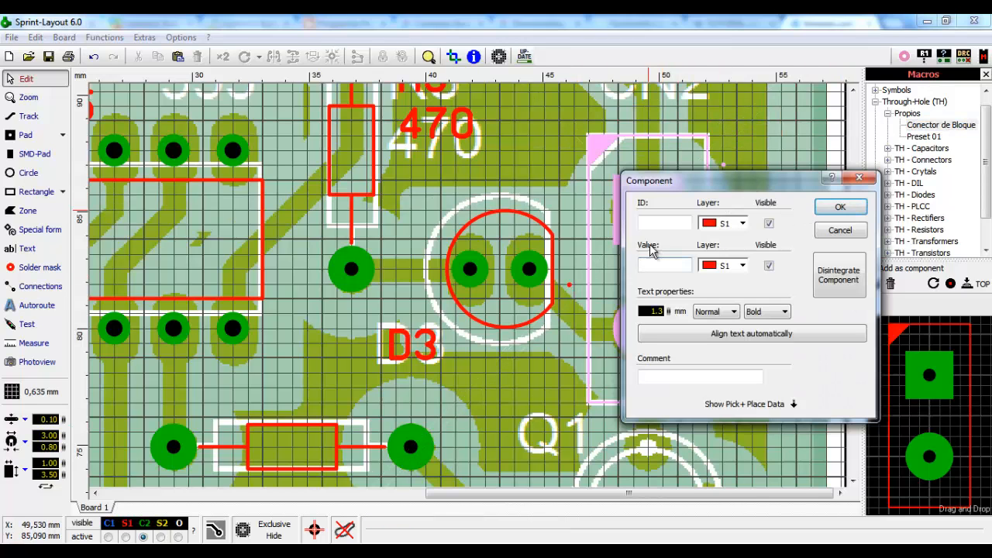
click(660, 225)
text(C)
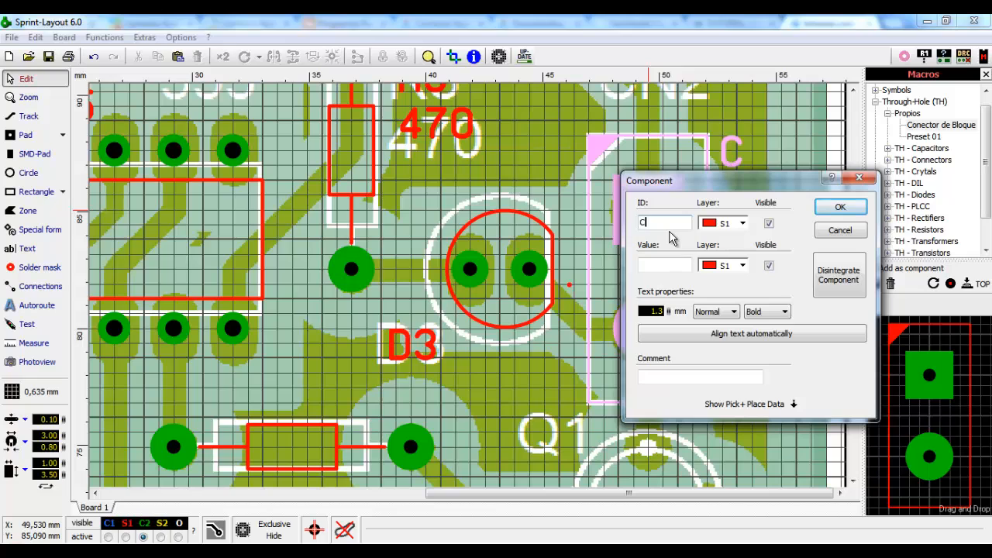
text(N2)
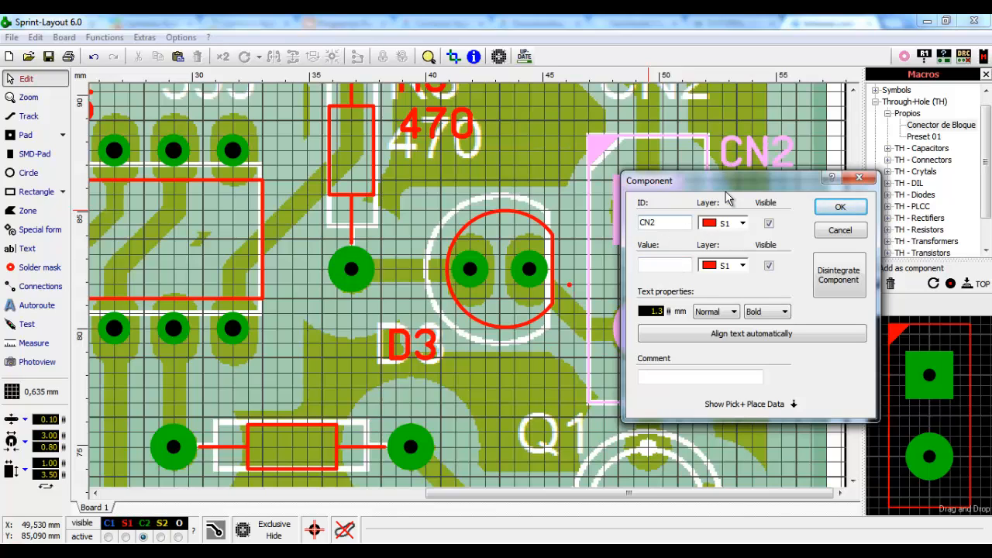
drag(656, 184, 357, 176)
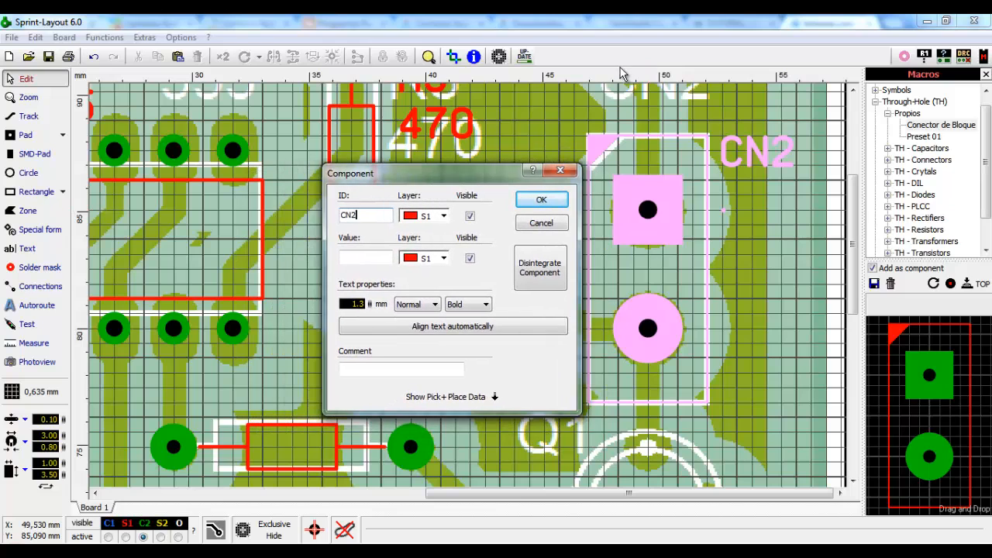
click(557, 200)
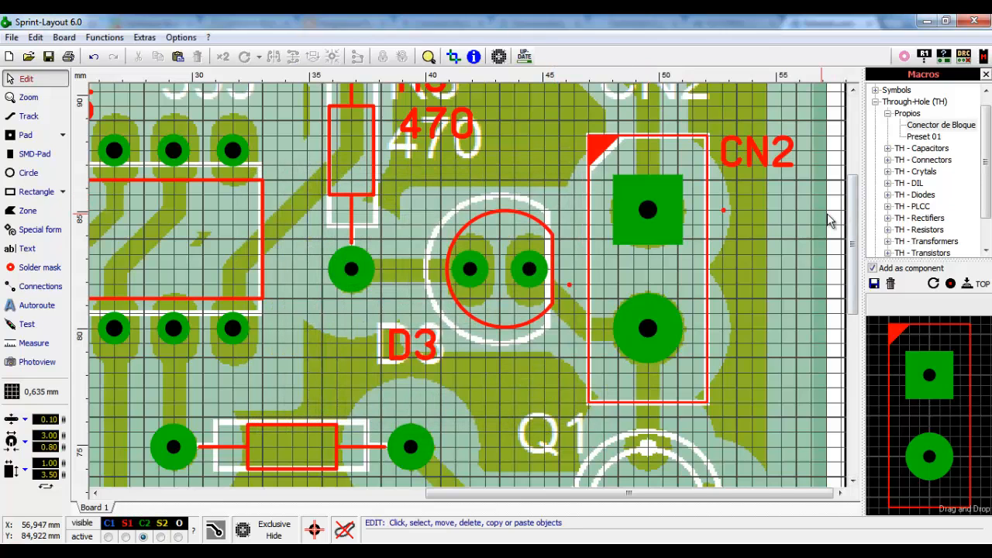
- Move the red CN2 label up onto the scanned CN2 marking
scroll(855, 237, up, 2)
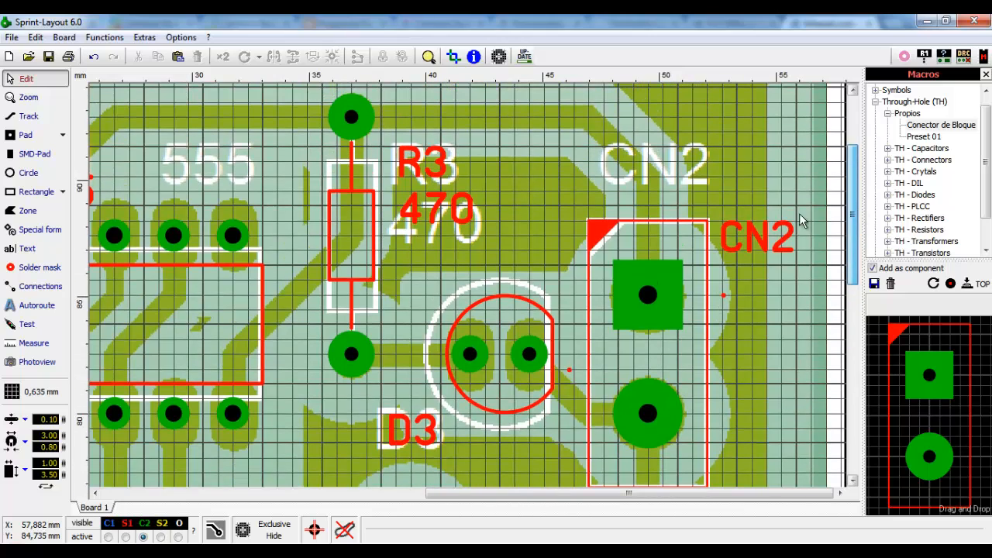
drag(755, 241, 642, 161)
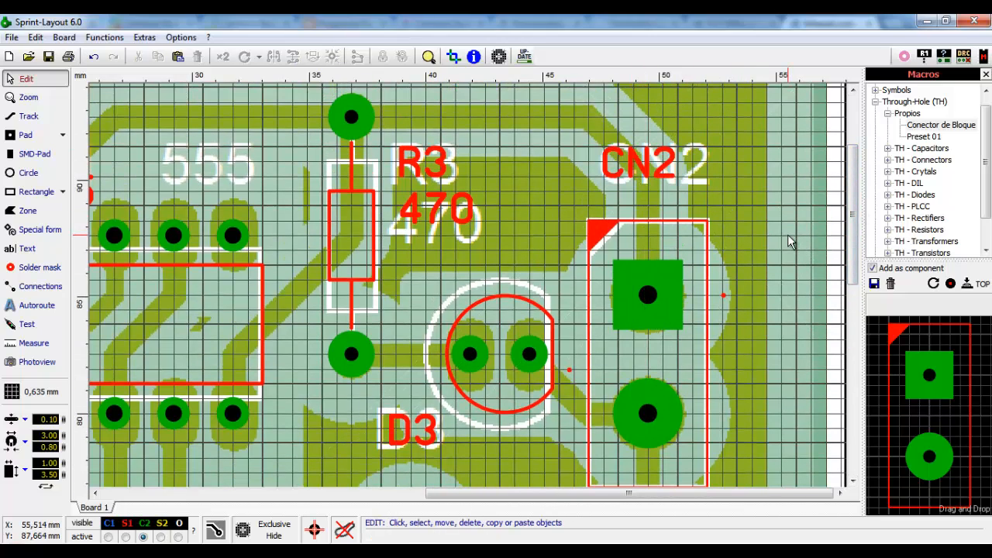
click(723, 298)
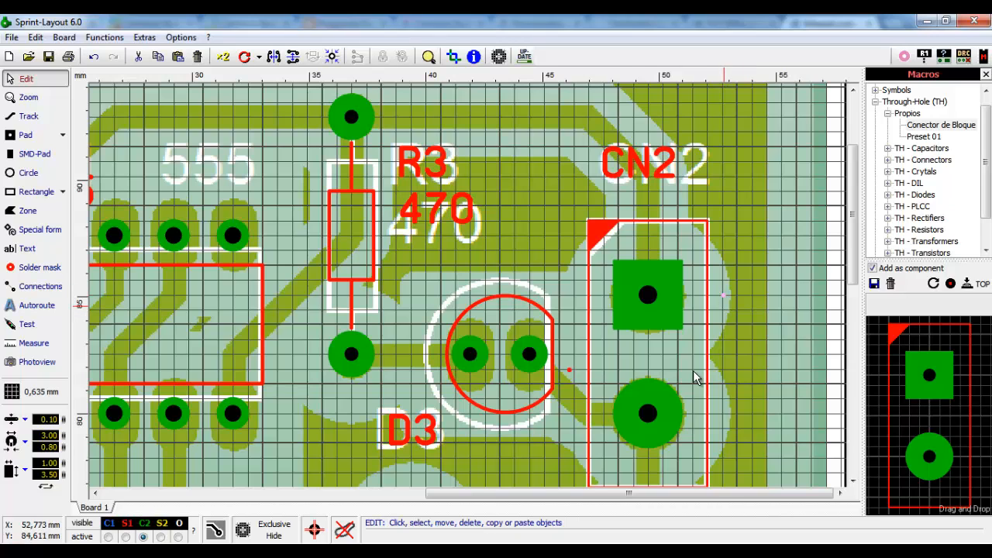
click(570, 371)
click(576, 395)
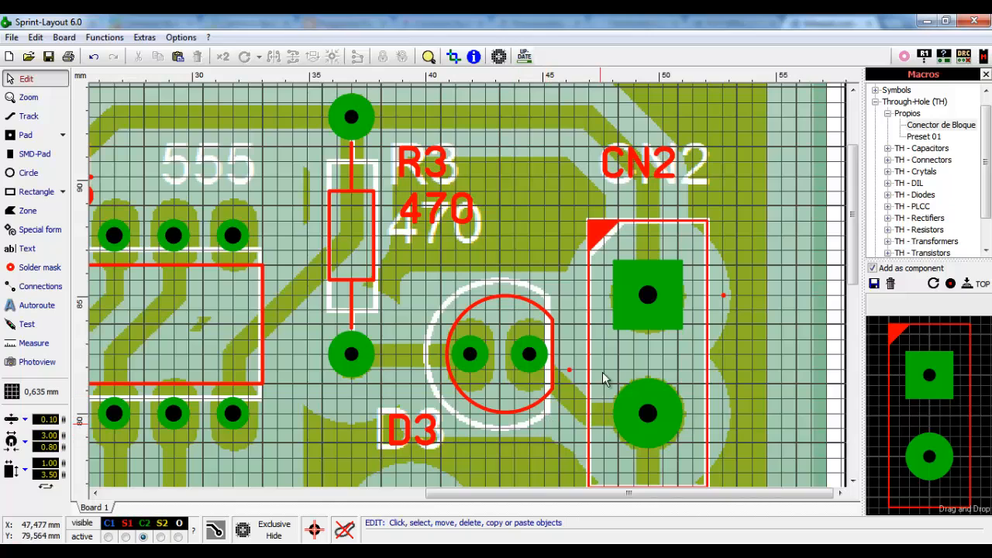
- Reopen and confirm the CN2 and D3 component properties
double_click(671, 282)
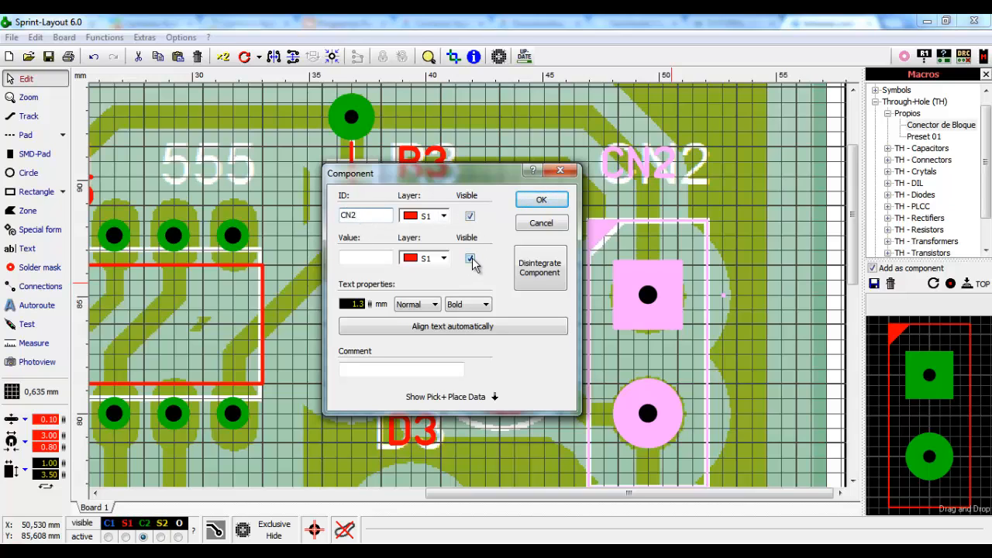
click(543, 201)
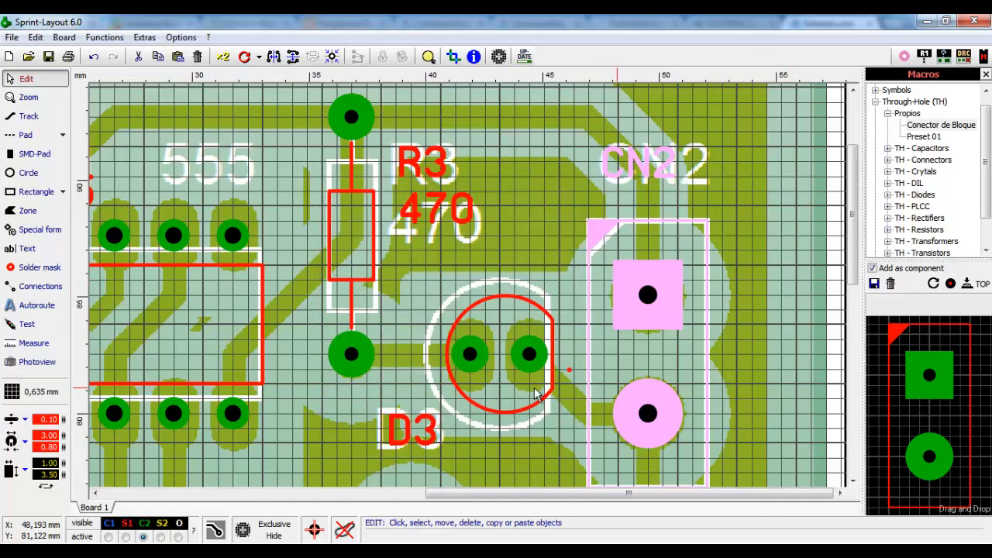
double_click(531, 351)
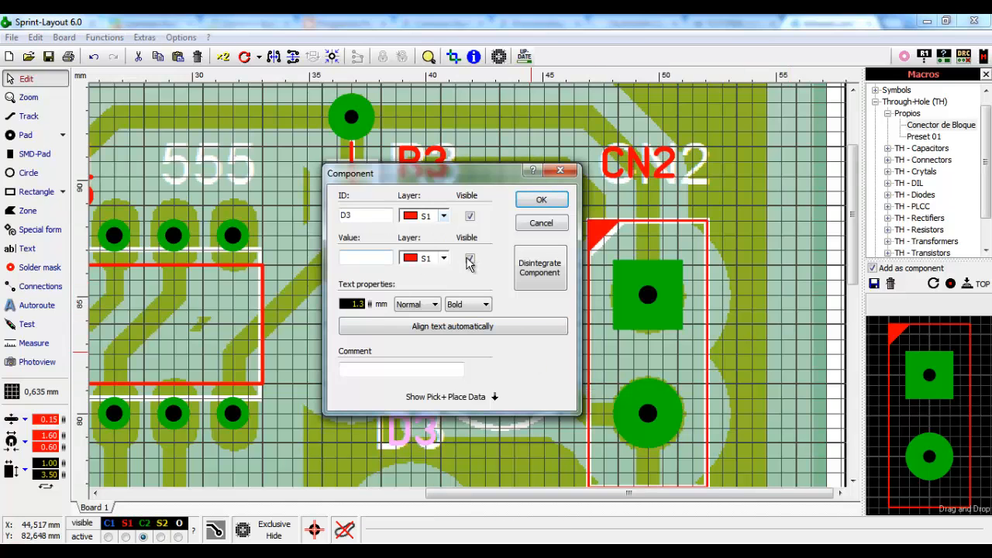
click(541, 200)
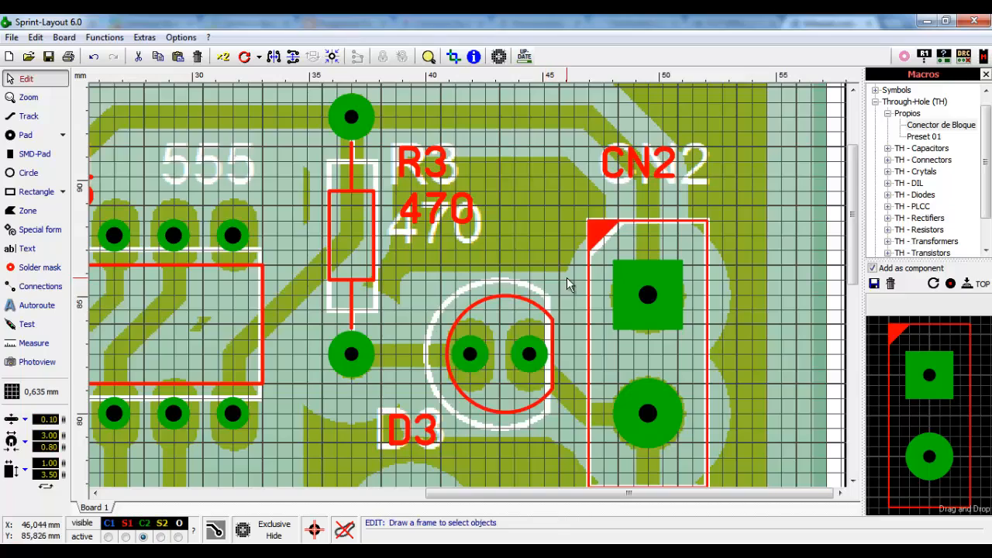
scroll(625, 264, down, 5)
scroll(279, 250, up, 1)
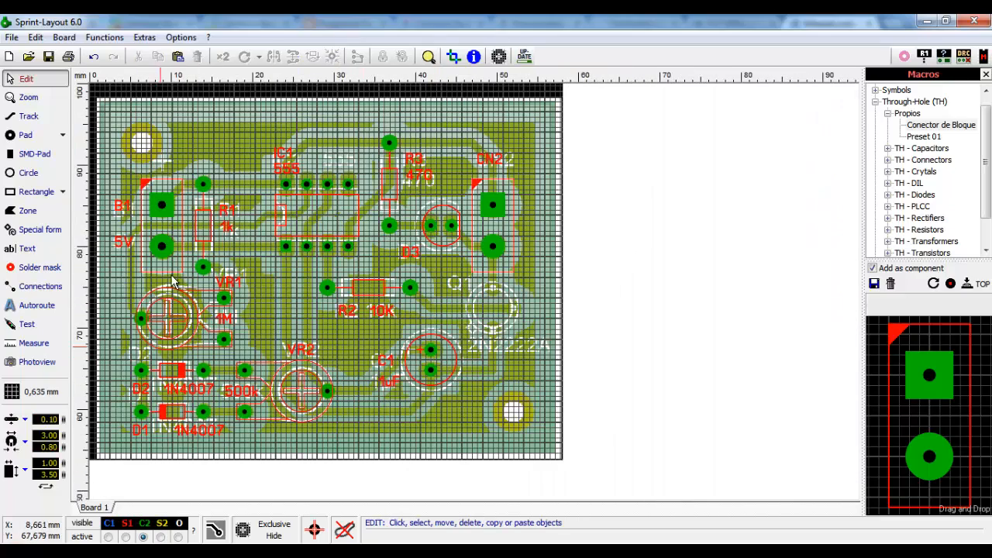
- Set the snap grid to 1,27 mm
scroll(476, 368, up, 2)
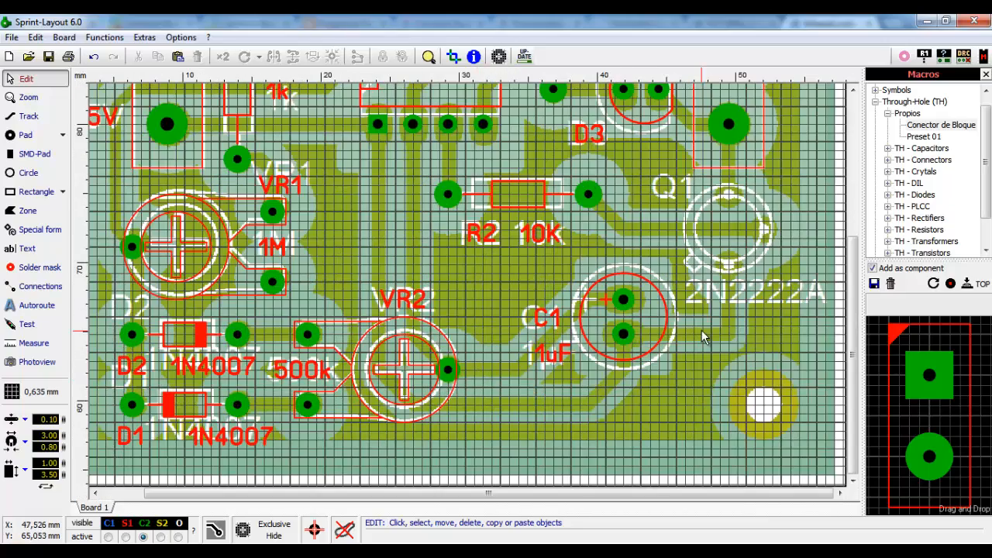
scroll(702, 330, down, 2)
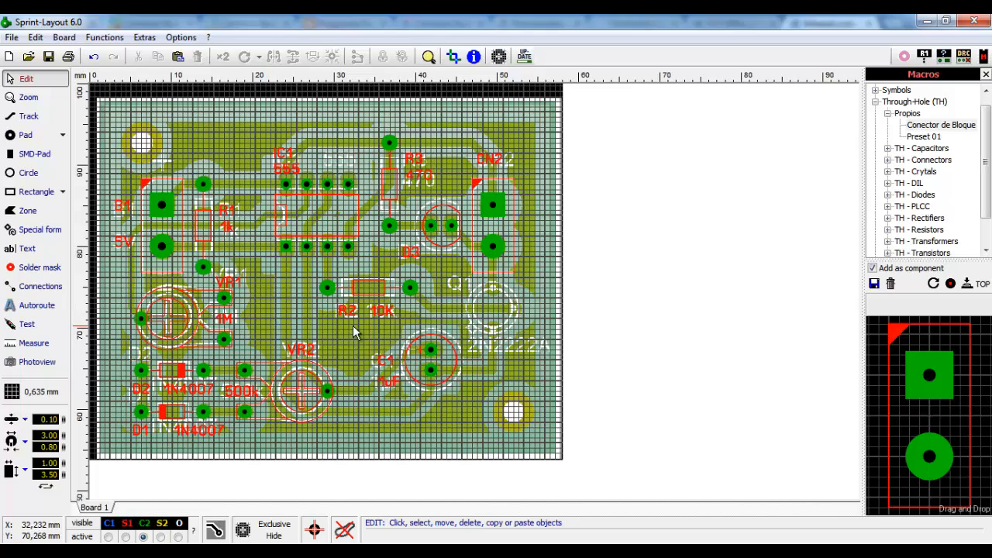
click(11, 391)
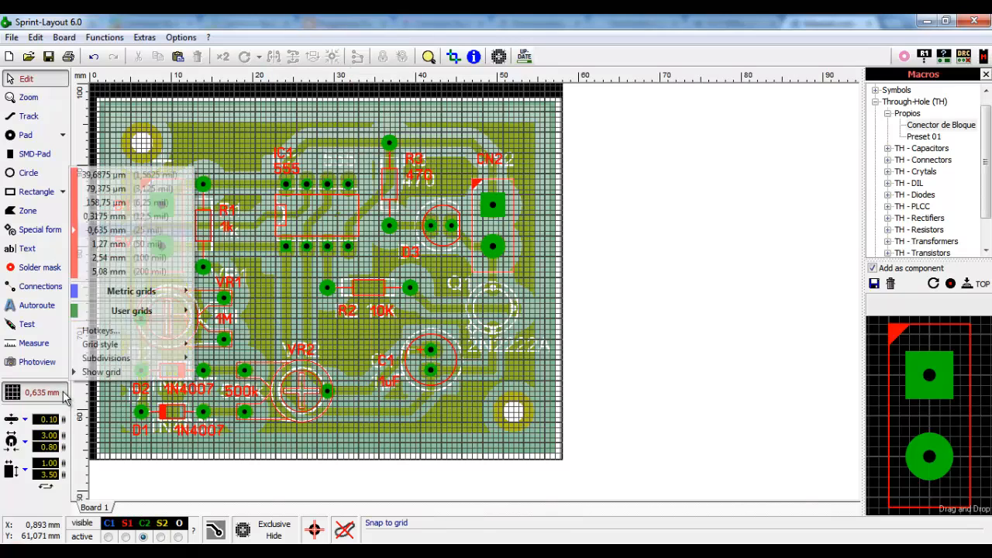
click(128, 244)
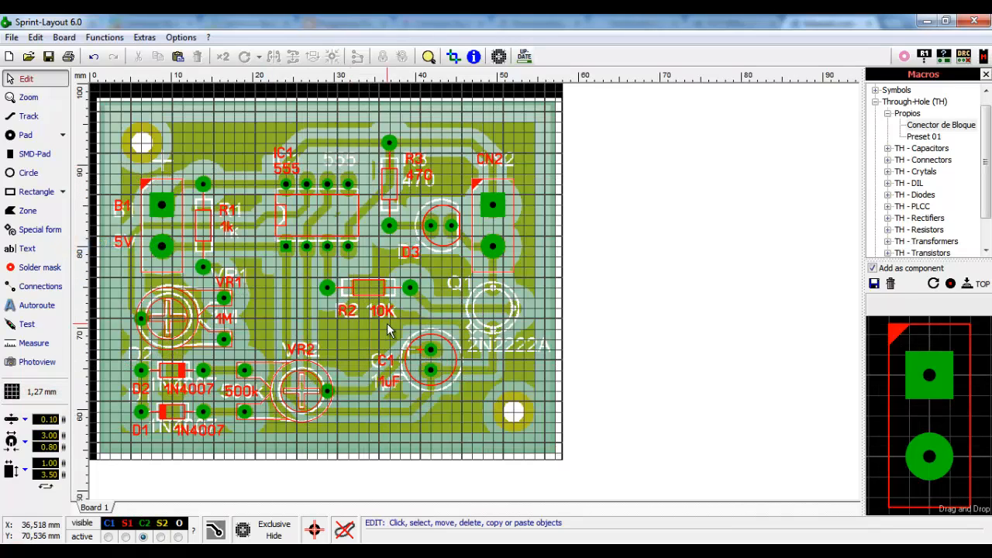
- Toggle the scanned copy on and off to compare it with the layout, ending visible
click(275, 536)
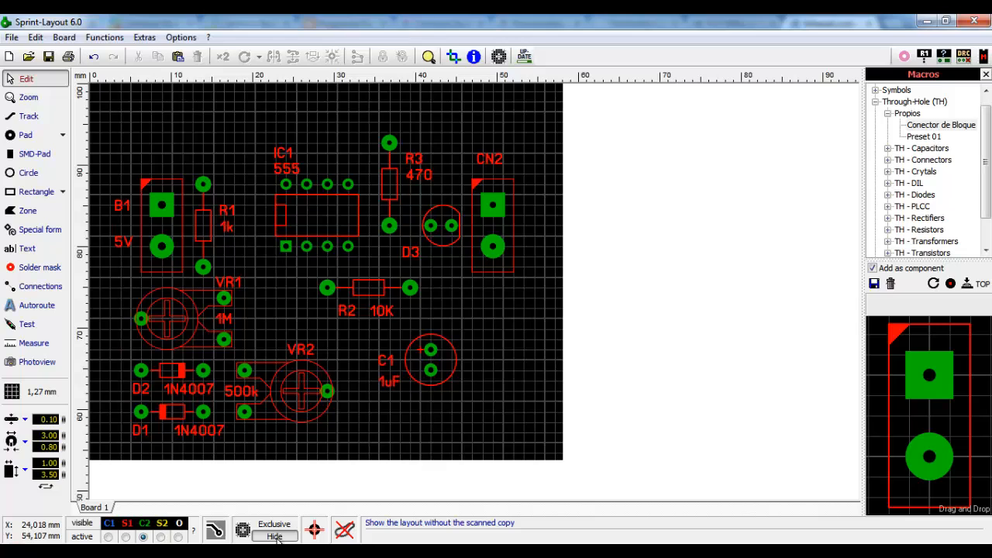
click(277, 538)
click(278, 540)
click(277, 537)
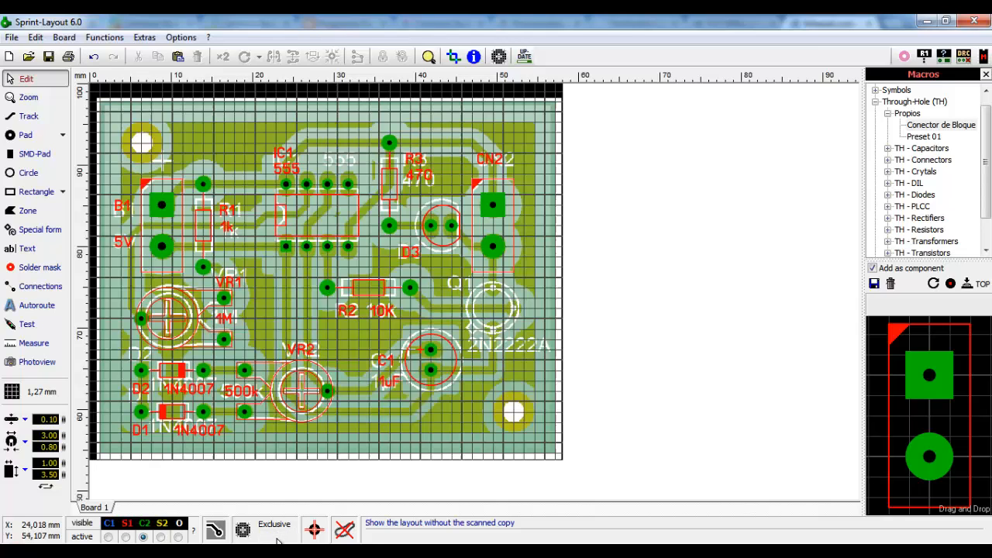
click(277, 538)
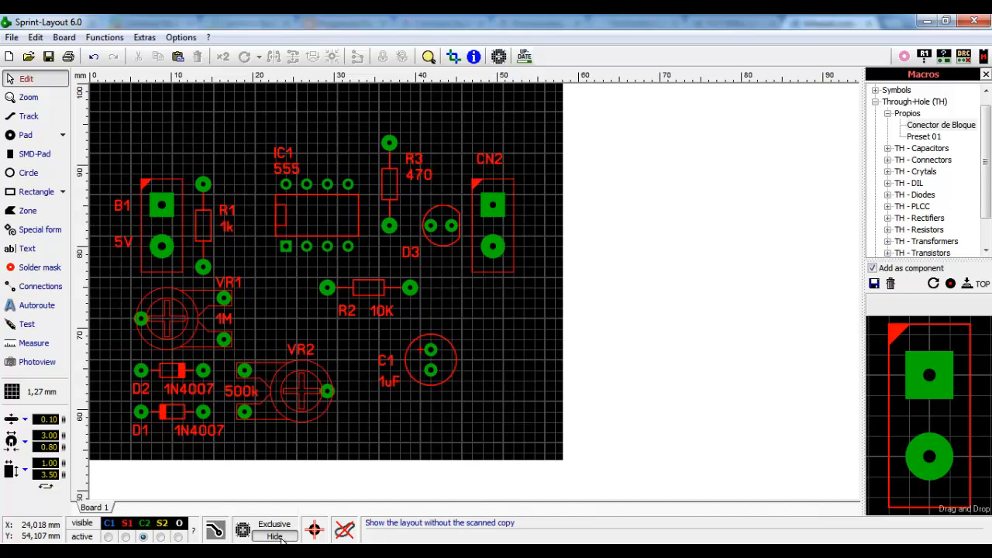
click(281, 538)
click(281, 539)
click(280, 539)
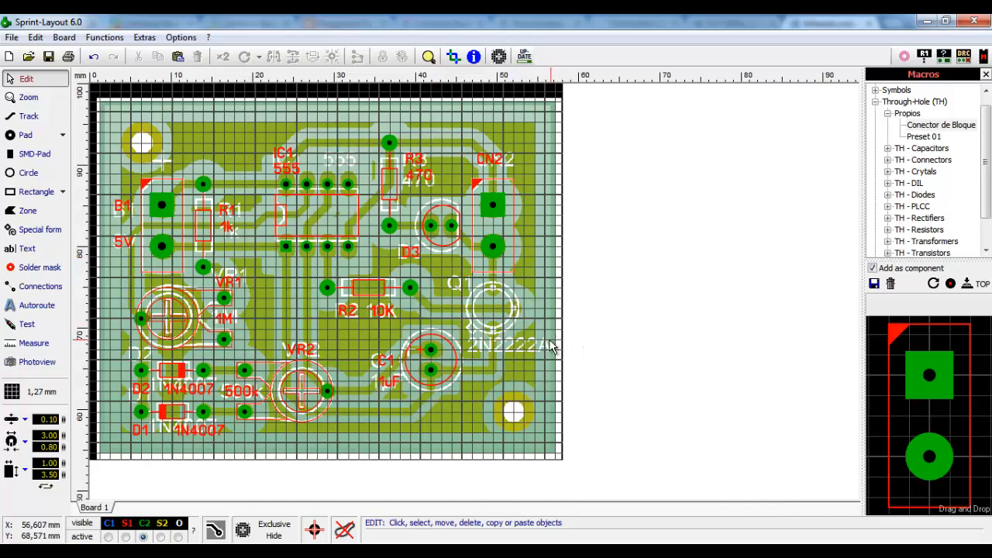
- Choose 2N2222 TO-92 N under TH - Transistors > Comunes, collapsing Propios
scroll(525, 306, up, 3)
scroll(766, 195, down, 2)
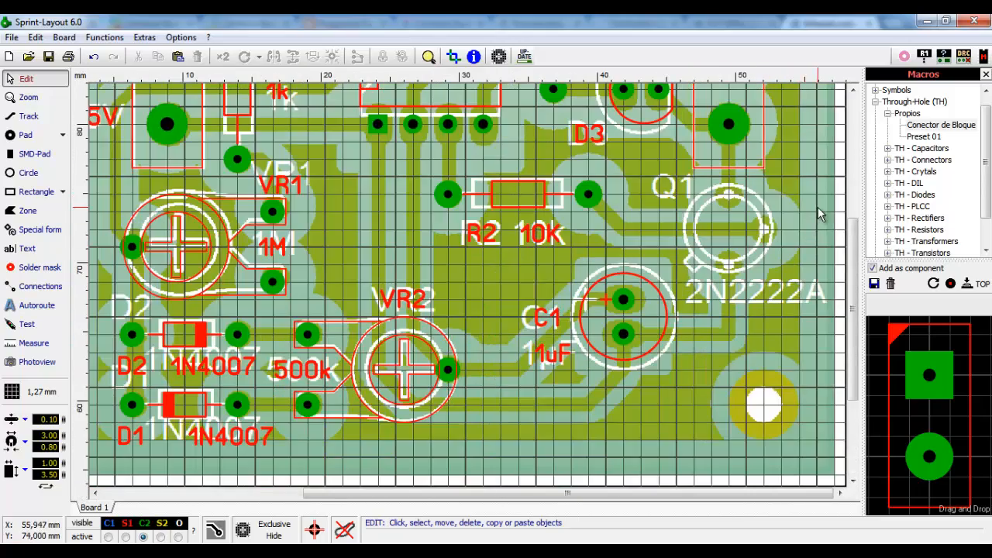
scroll(817, 207, up, 2)
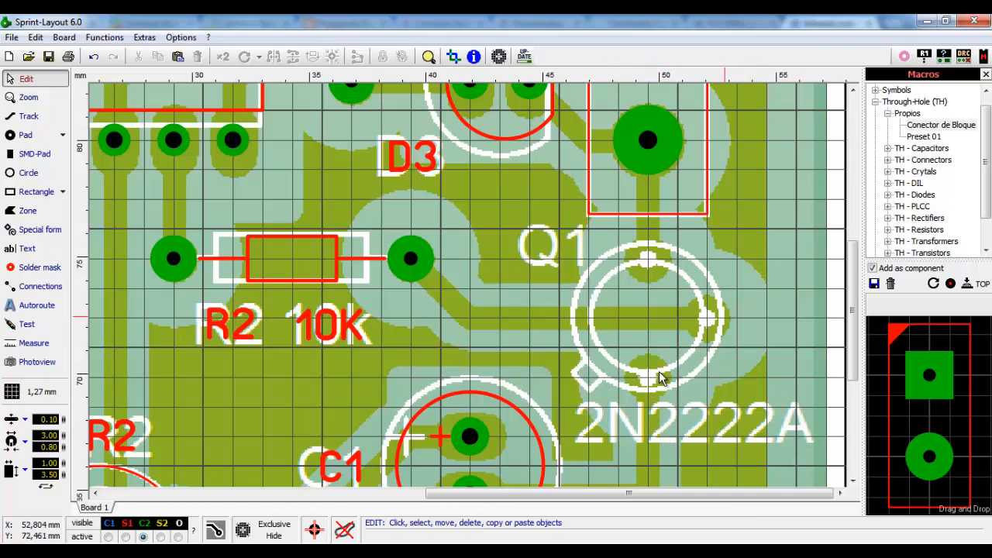
click(888, 114)
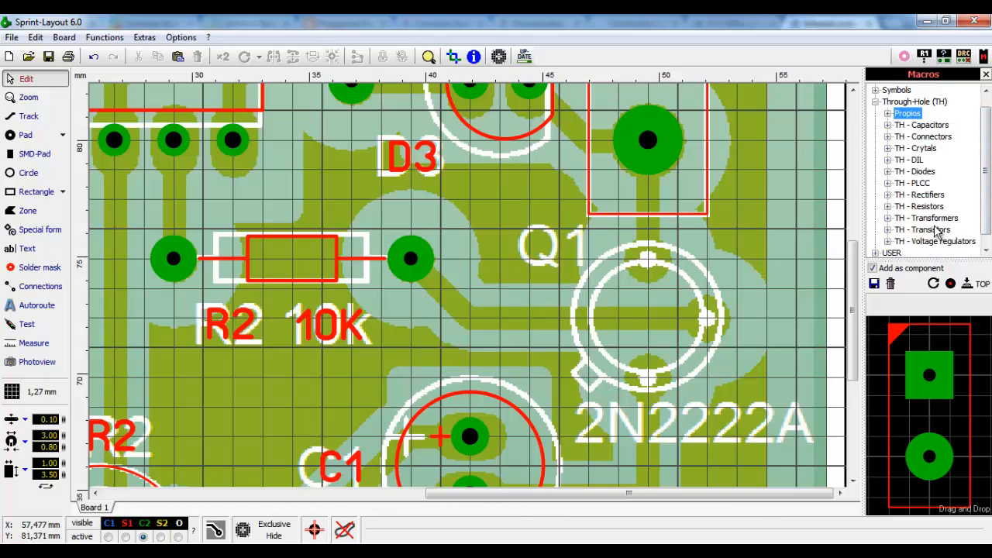
click(888, 230)
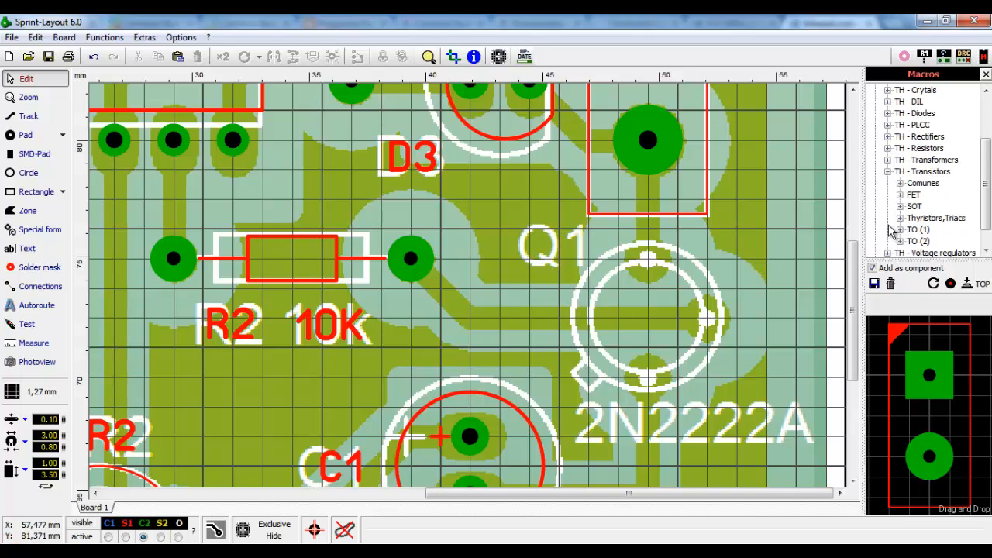
click(900, 184)
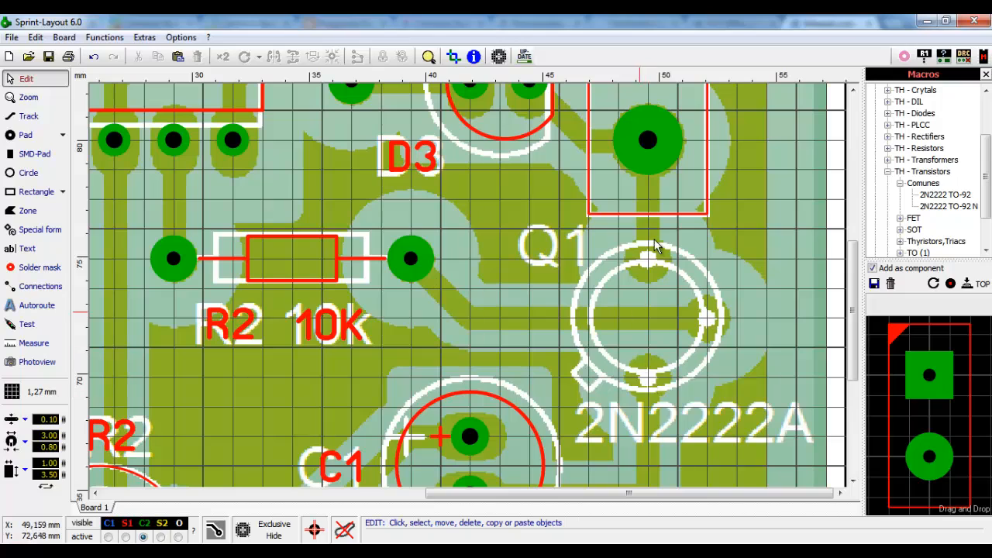
click(946, 207)
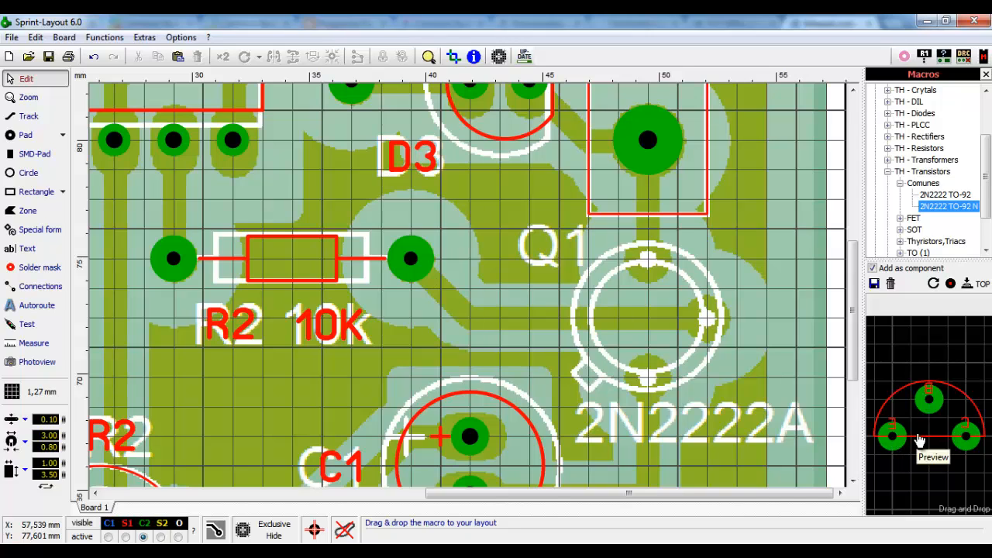
- Rotate the 2N2222 footprint until its arc faces left and place it over Q1
click(934, 285)
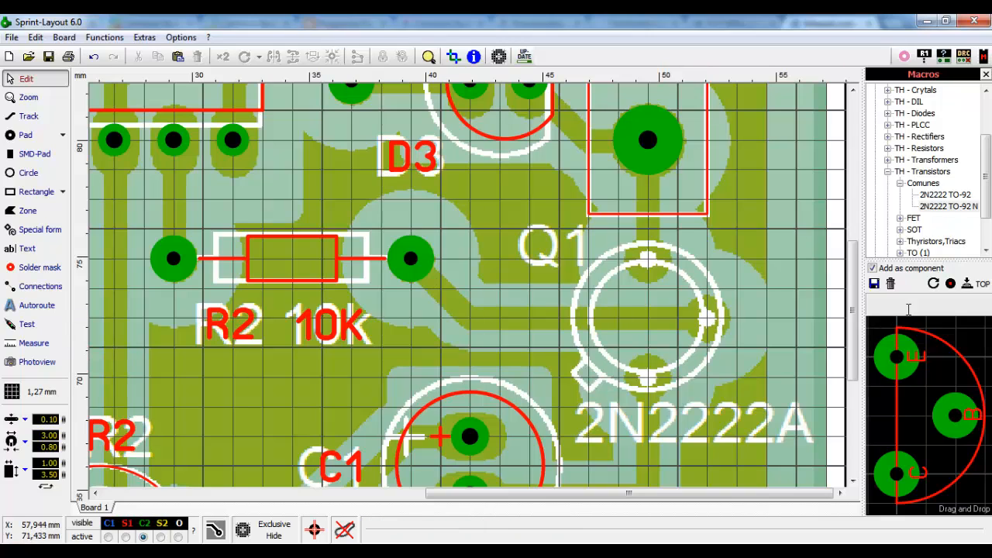
click(934, 284)
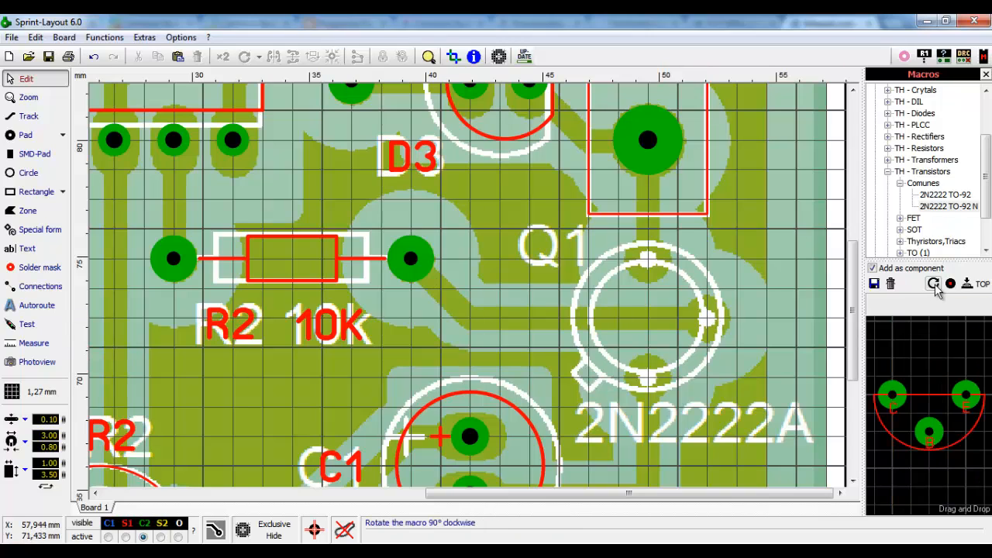
click(934, 284)
drag(964, 372, 666, 282)
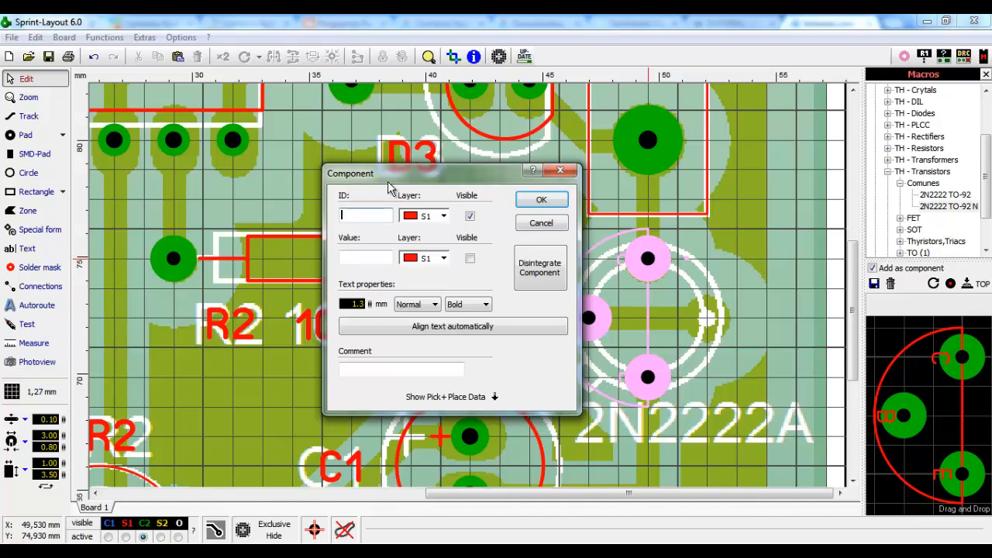
- Give the transistor ID Q1 and value 2N2222, with the value label visible
drag(391, 177, 182, 172)
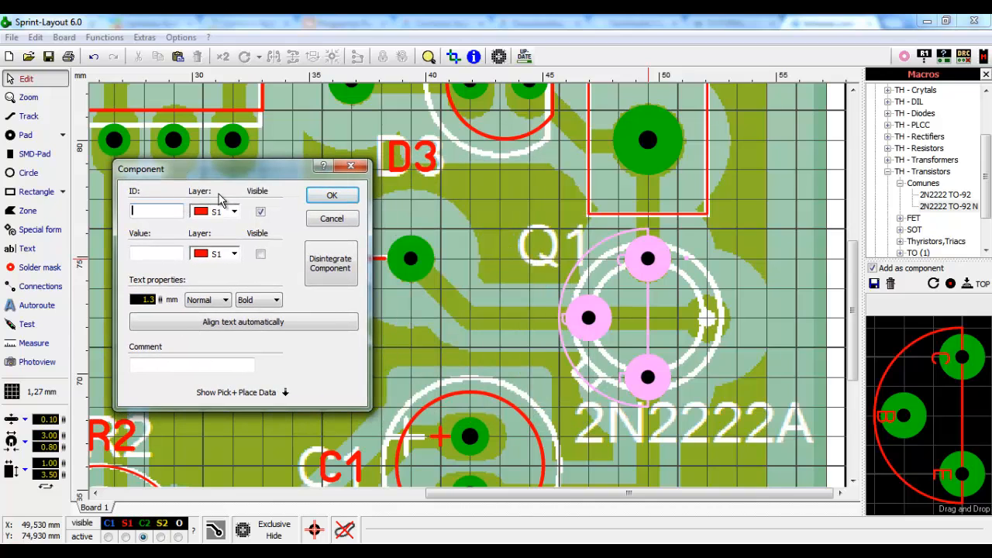
text(Q1)
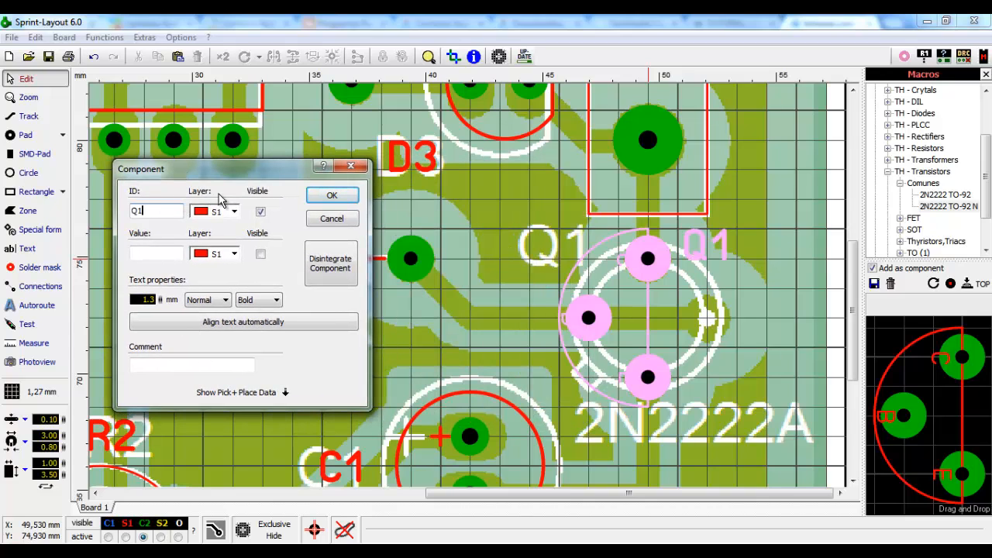
click(169, 249)
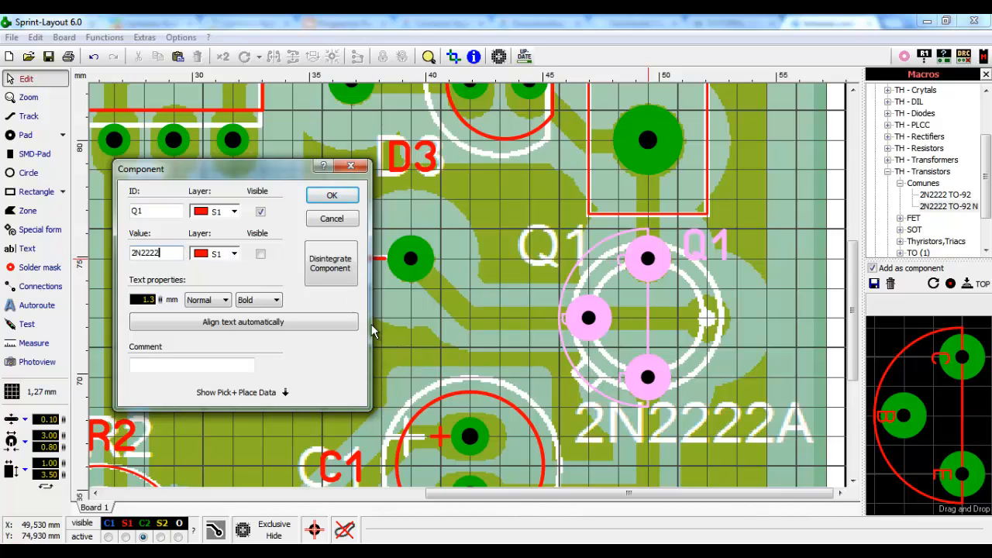
click(331, 194)
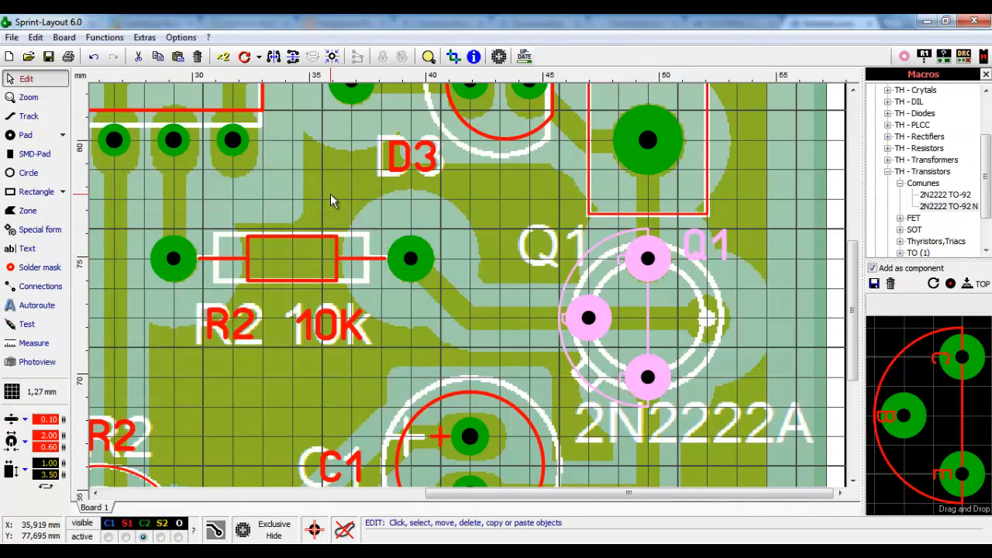
double_click(654, 263)
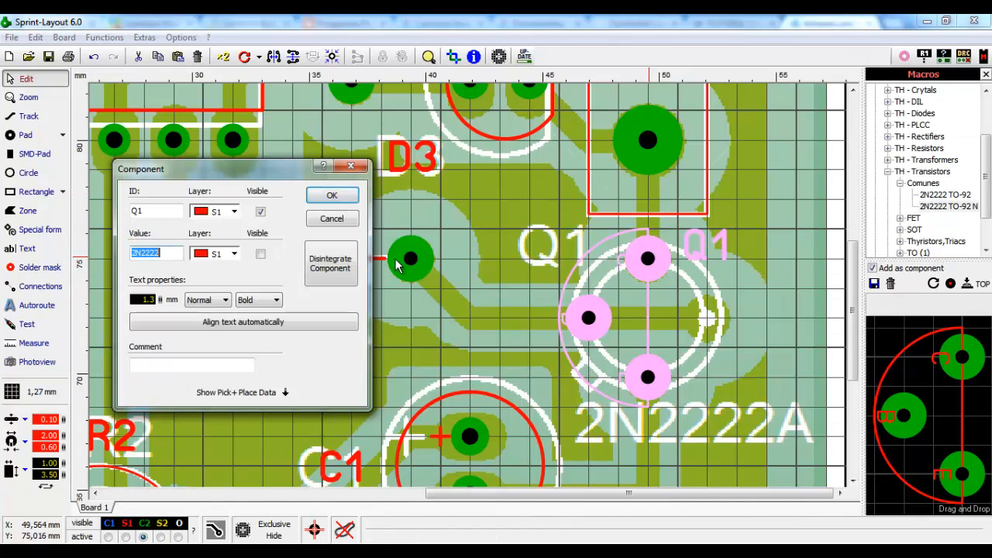
click(260, 255)
click(332, 195)
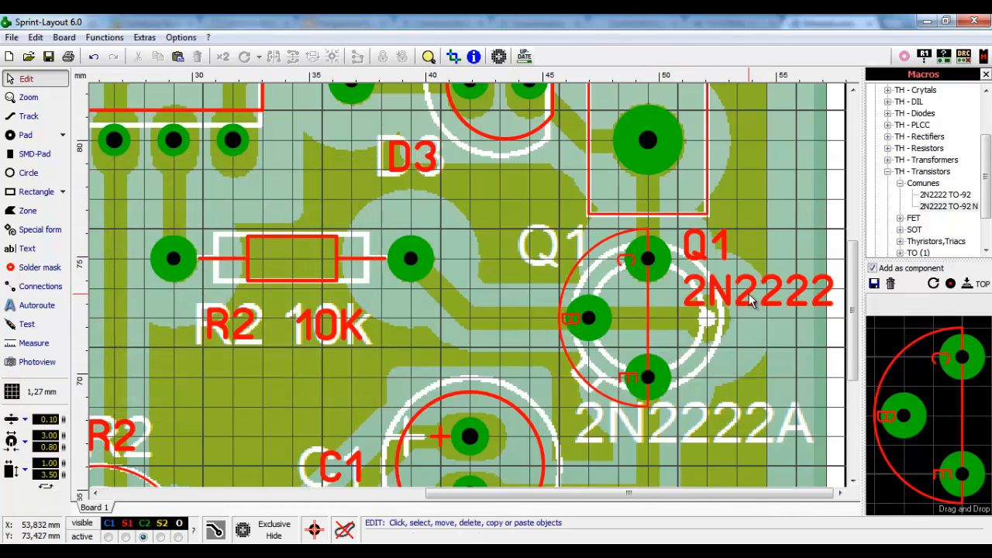
- Move the 2N2222 label below the transistor and the Q1 label onto the white Q1 marking
drag(751, 297, 648, 442)
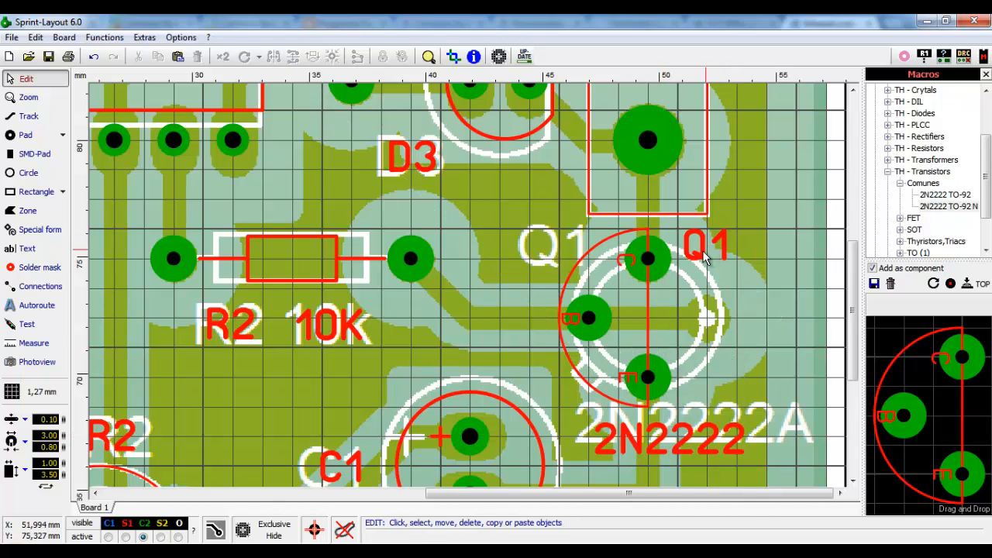
drag(706, 253, 545, 260)
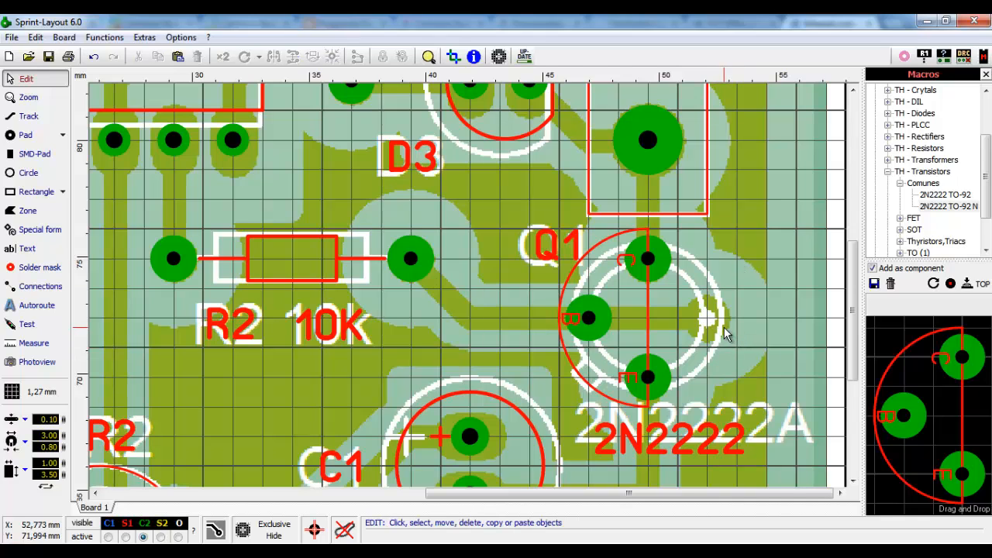
scroll(723, 329, down, 3)
scroll(655, 292, up, 4)
scroll(654, 293, up, 2)
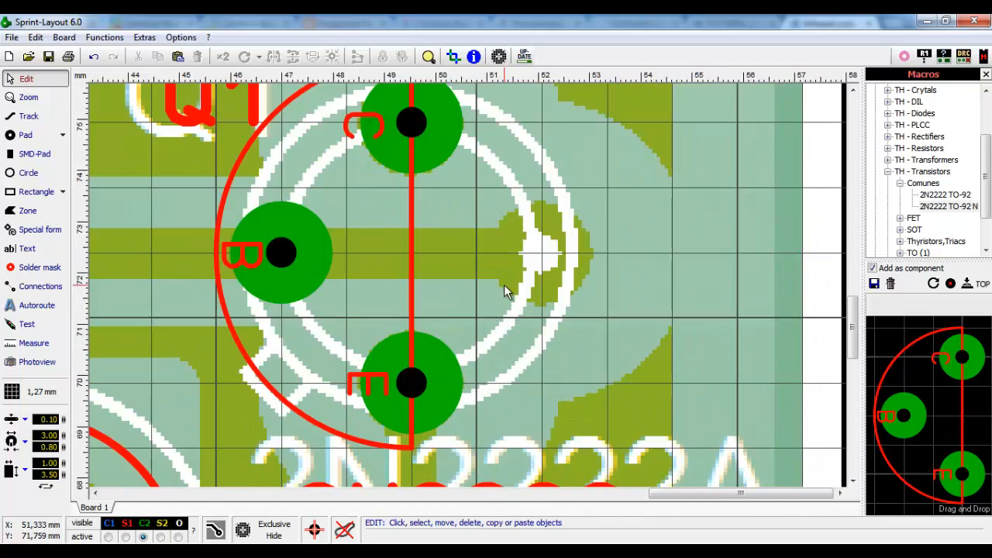
scroll(451, 279, down, 1)
scroll(541, 243, down, 1)
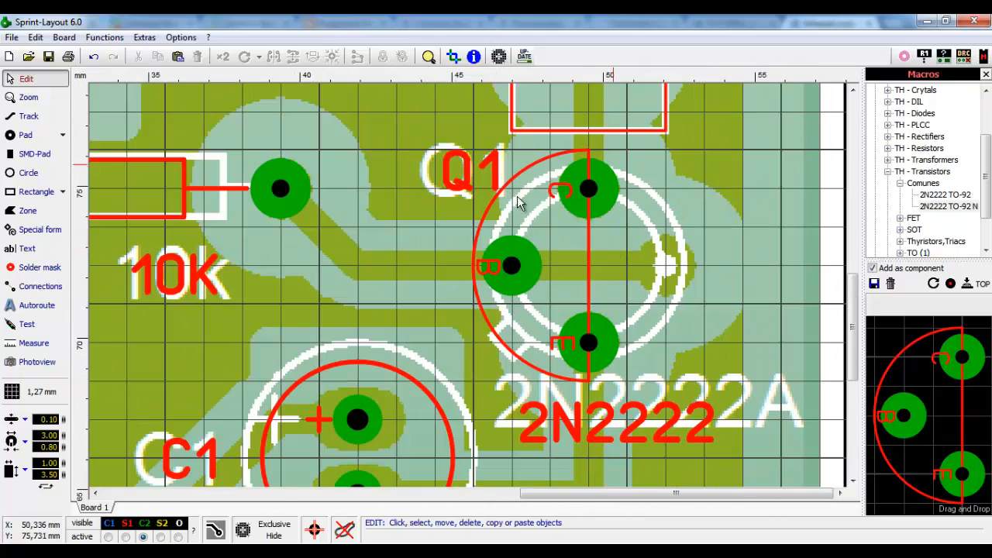
scroll(547, 190, down, 1)
scroll(710, 285, down, 1)
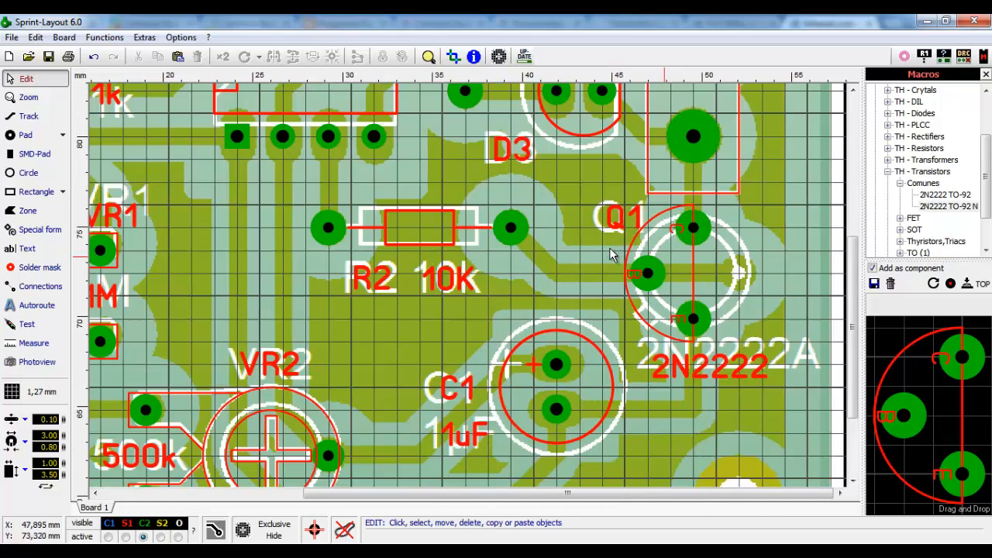
scroll(710, 285, up, 2)
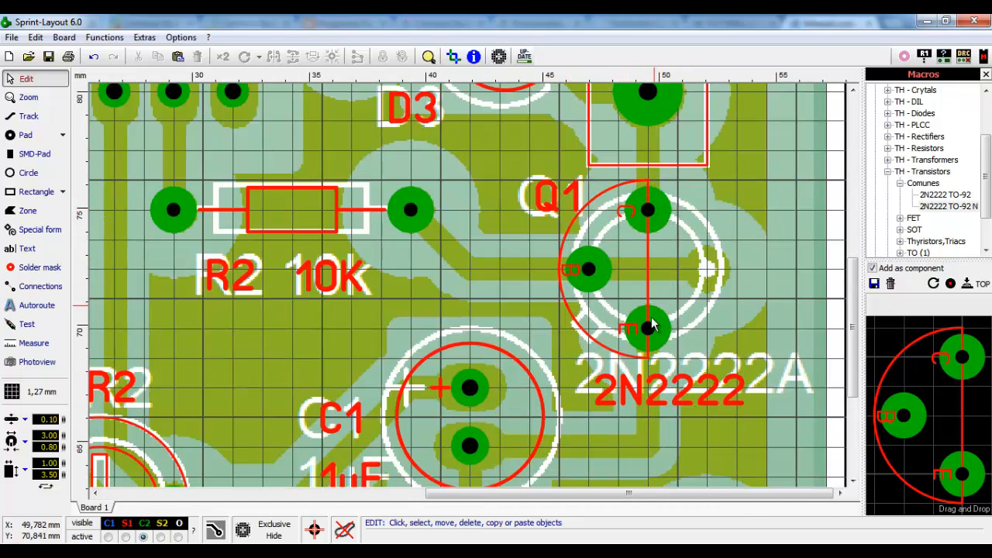
scroll(682, 336, down, 1)
scroll(564, 294, up, 2)
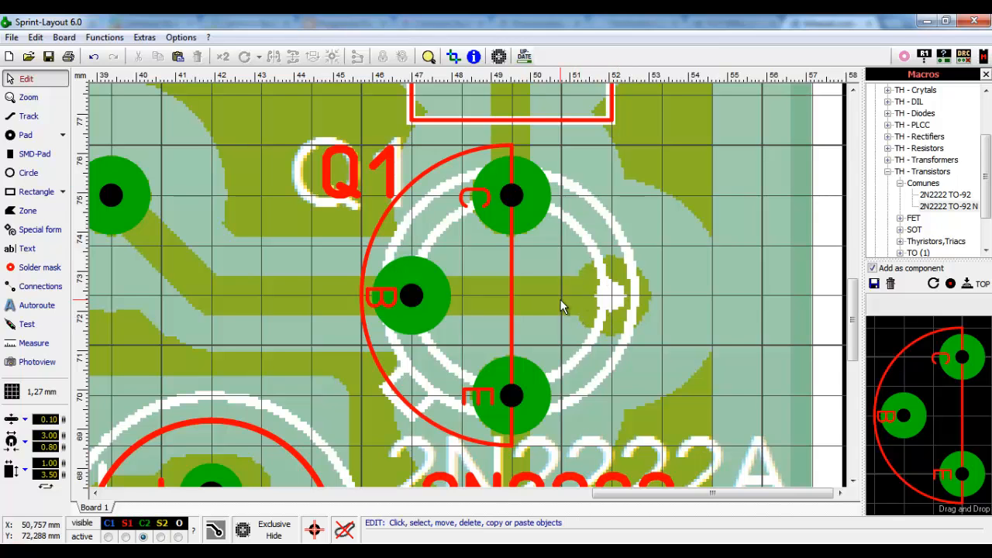
- Zoom around the transistor to check the label and pad placement
scroll(560, 299, down, 3)
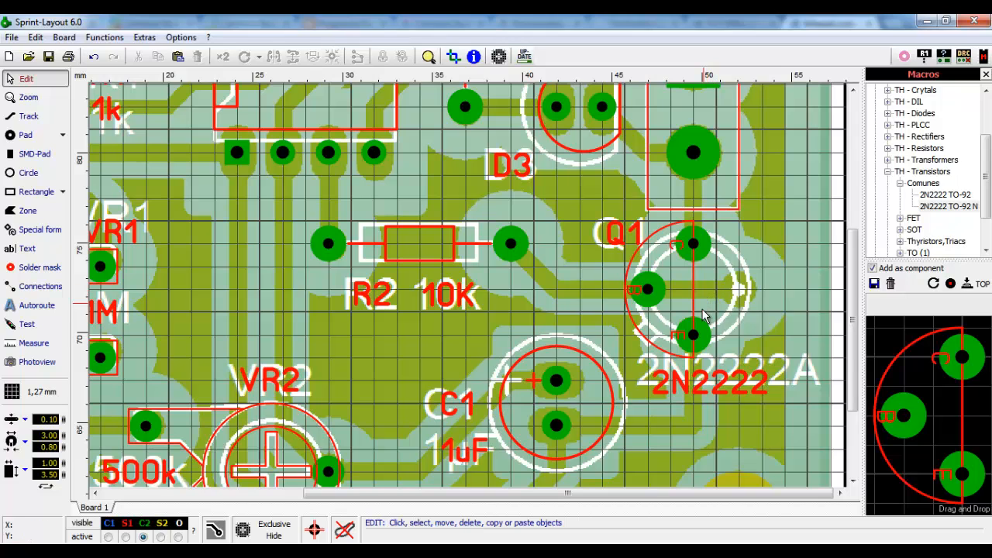
scroll(701, 197, down, 1)
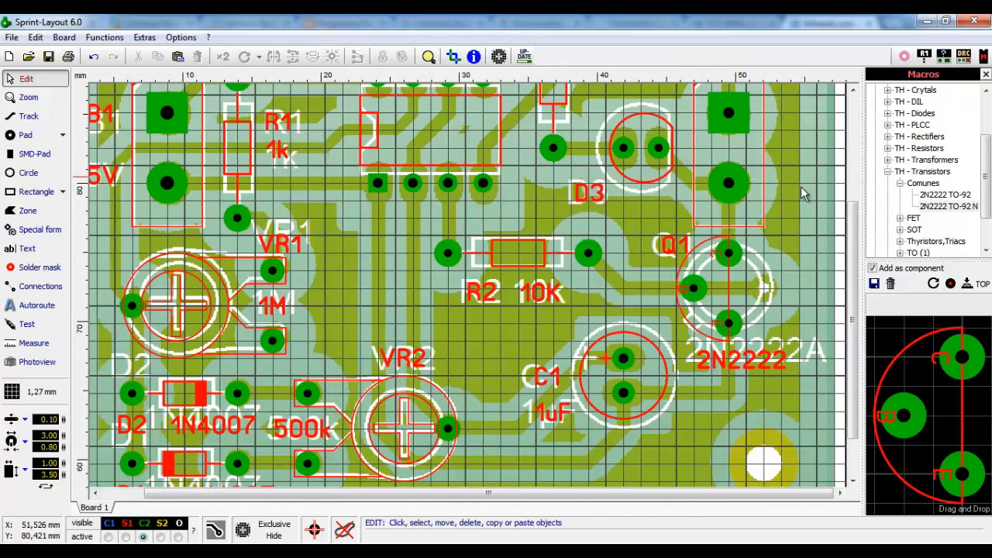
drag(857, 301, 856, 245)
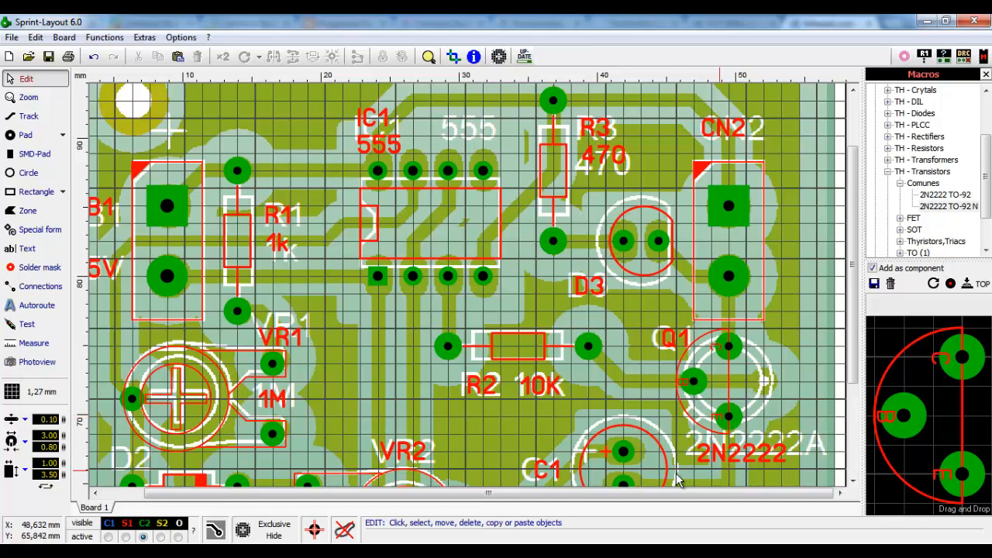
scroll(628, 465, down, 1)
scroll(586, 376, up, 3)
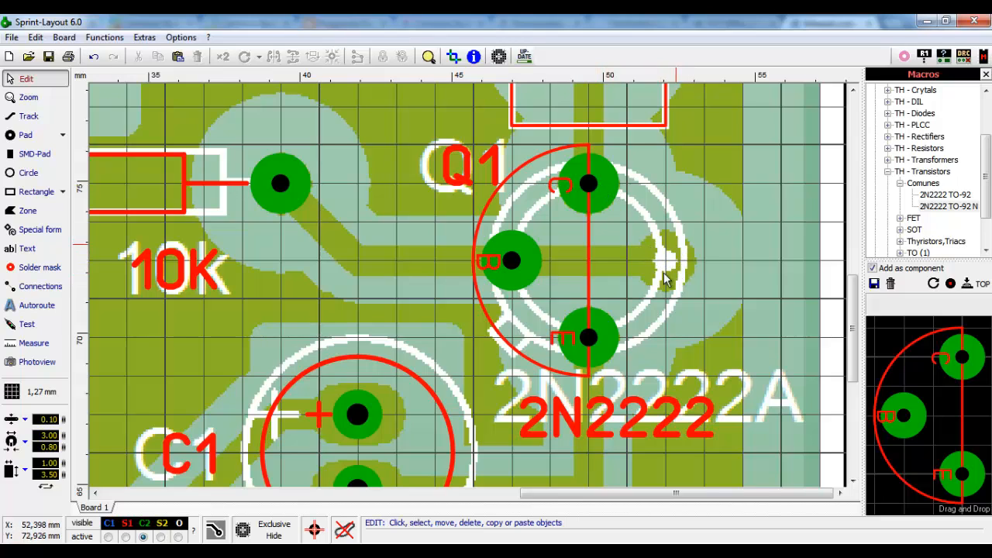
- Rotate the macro 180° and place a second, unnamed transistor footprint just right of Q1
click(933, 284)
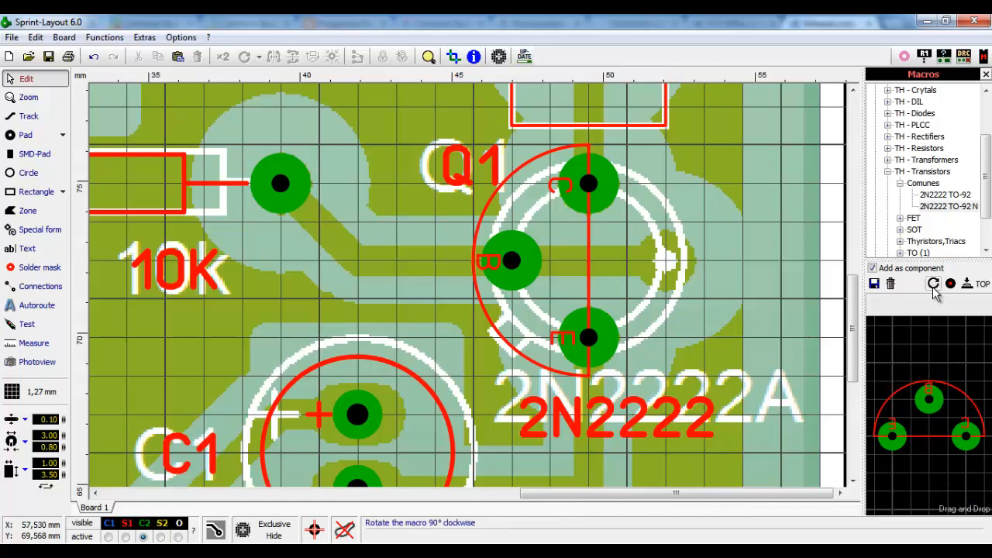
click(933, 284)
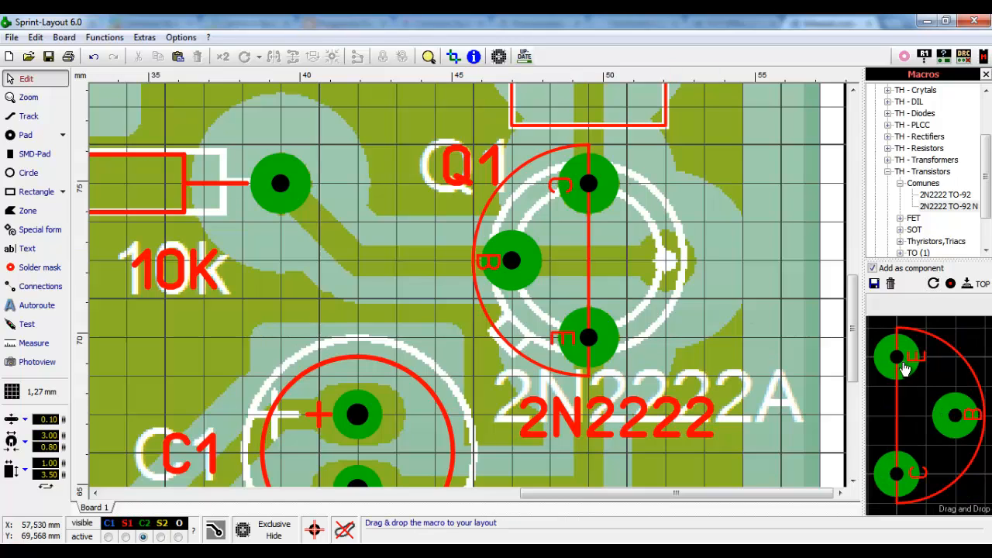
drag(903, 368, 651, 176)
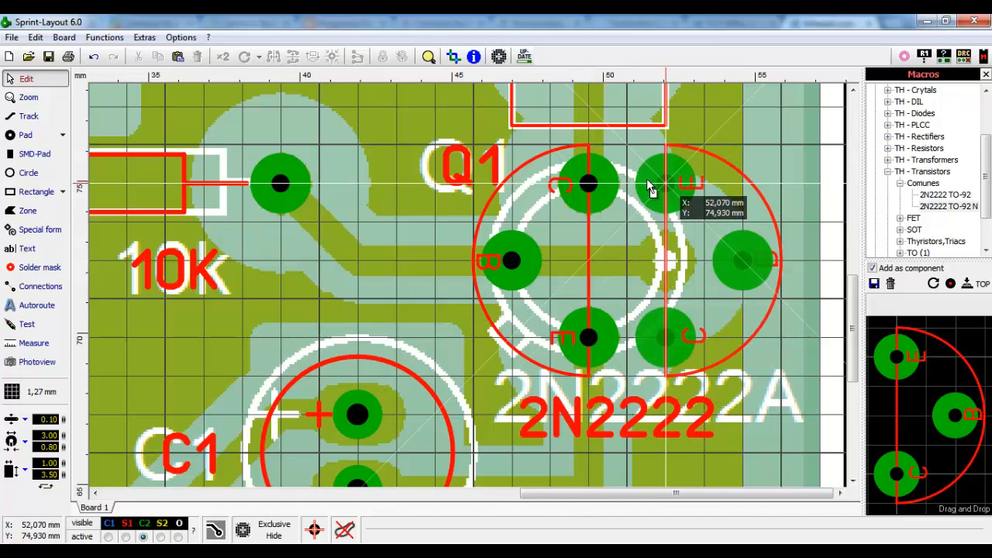
click(330, 219)
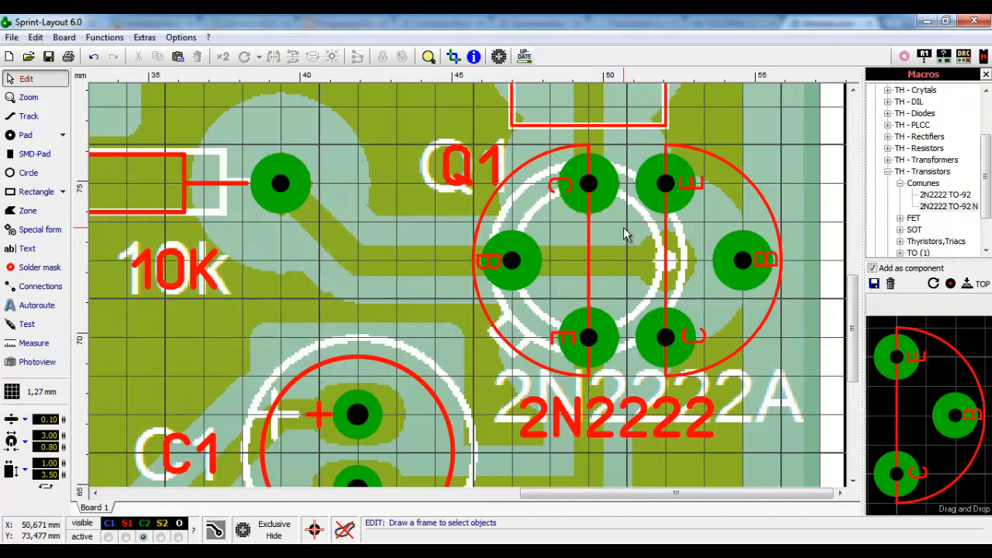
scroll(623, 227, up, 1)
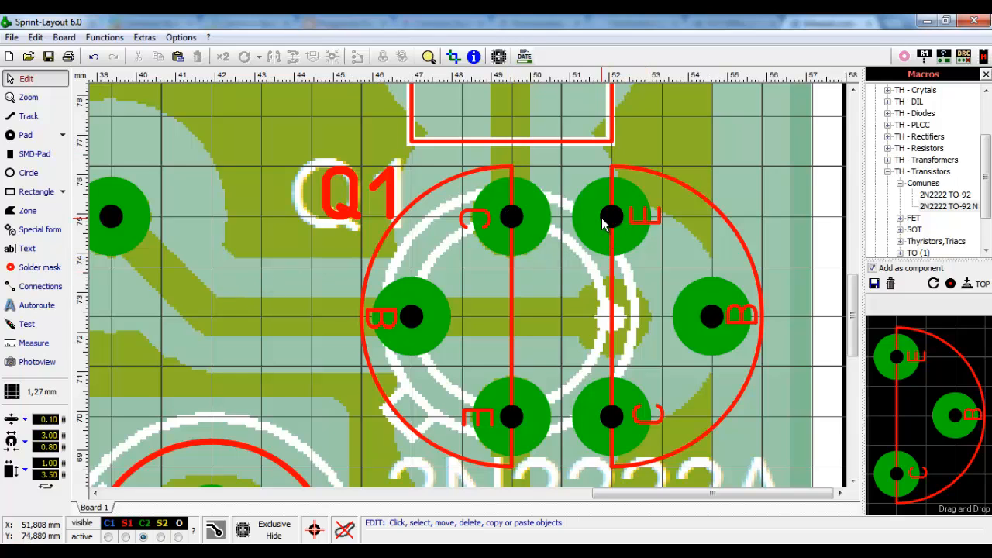
- Delete the duplicate TO-92 footprint overlapping Q1 and zoom out to the whole board
click(608, 416)
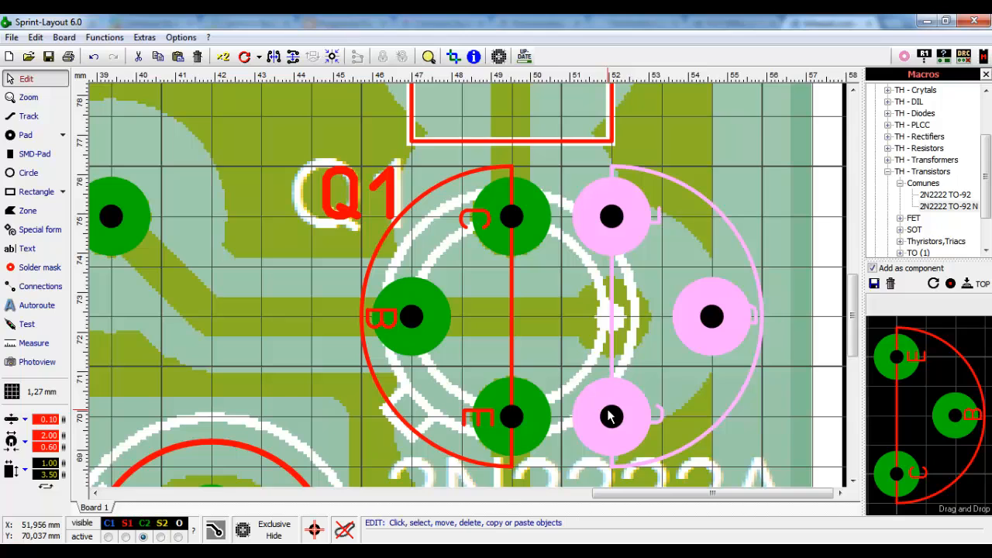
key(Delete)
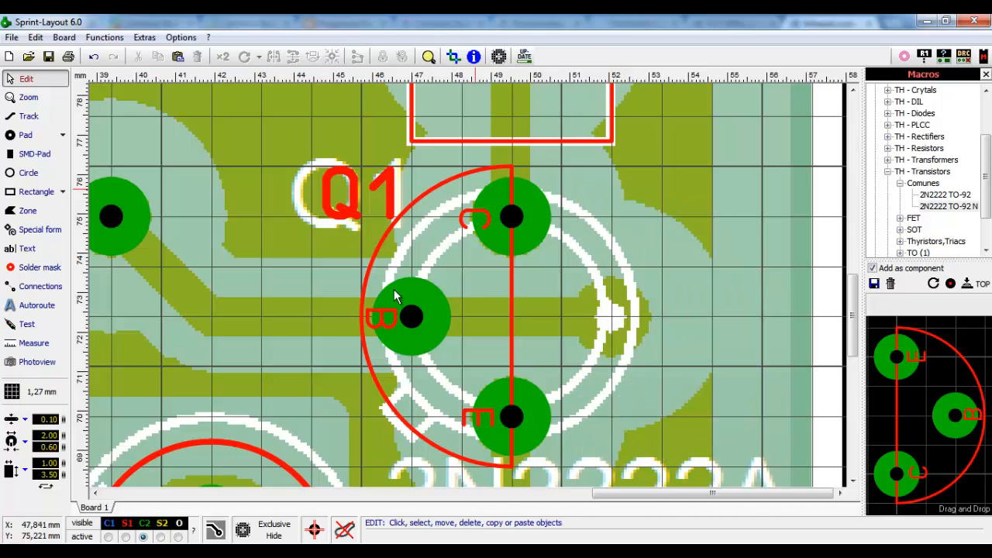
scroll(643, 306, down, 2)
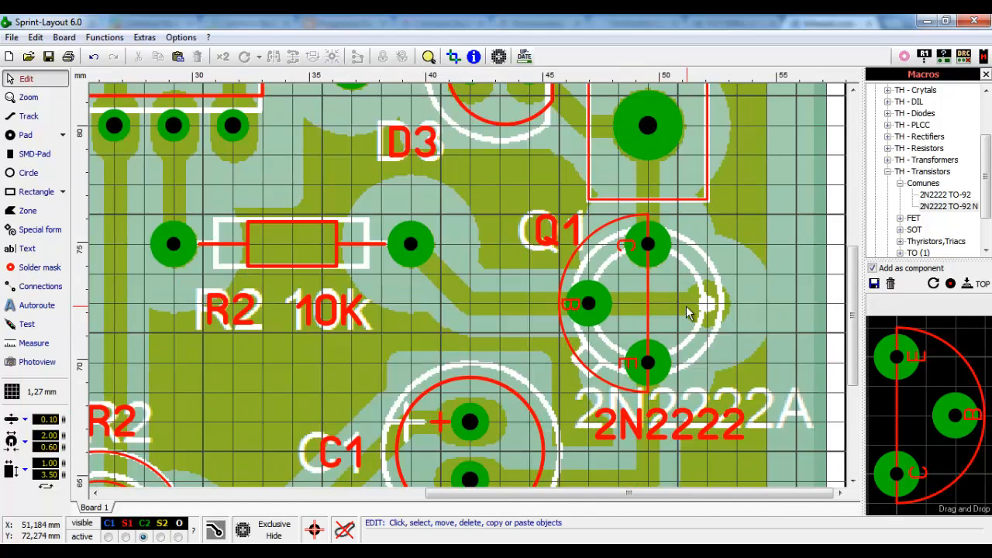
scroll(687, 295, down, 2)
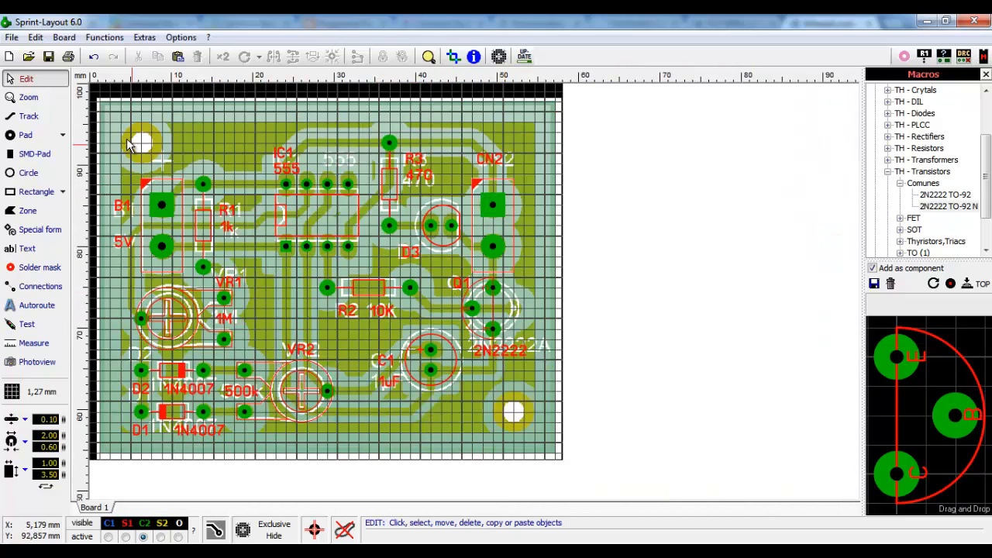
- Zoom in near B1 and set the grid to 0,635 mm
scroll(132, 145, up, 2)
scroll(297, 298, up, 1)
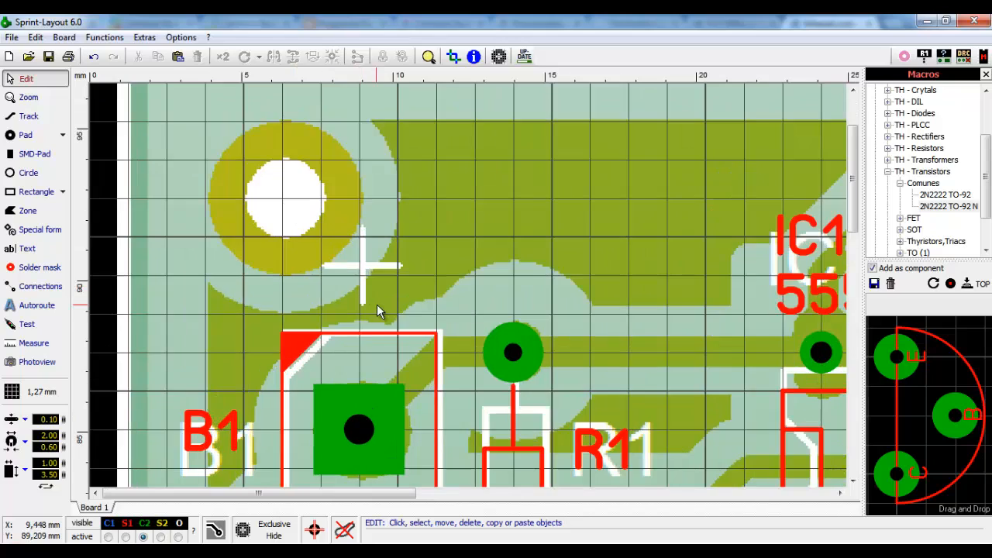
scroll(373, 308, up, 1)
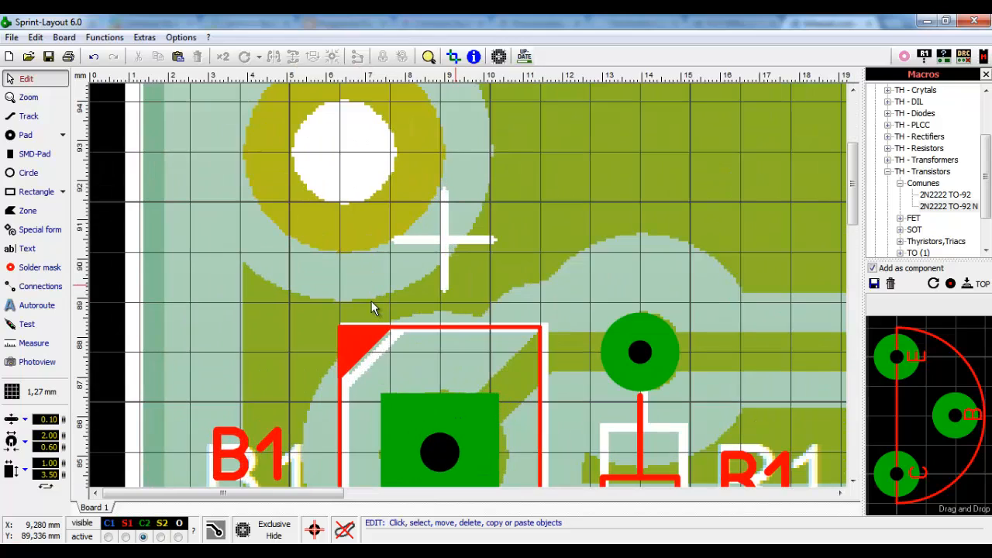
click(35, 391)
click(118, 231)
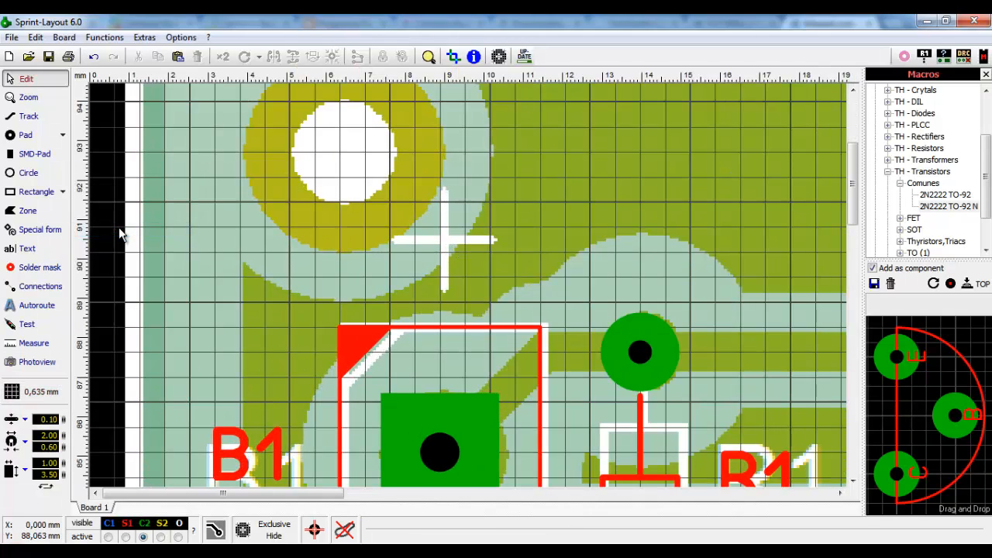
- Draw a vertical and a horizontal track crossing over the white cross mark near B1
click(26, 117)
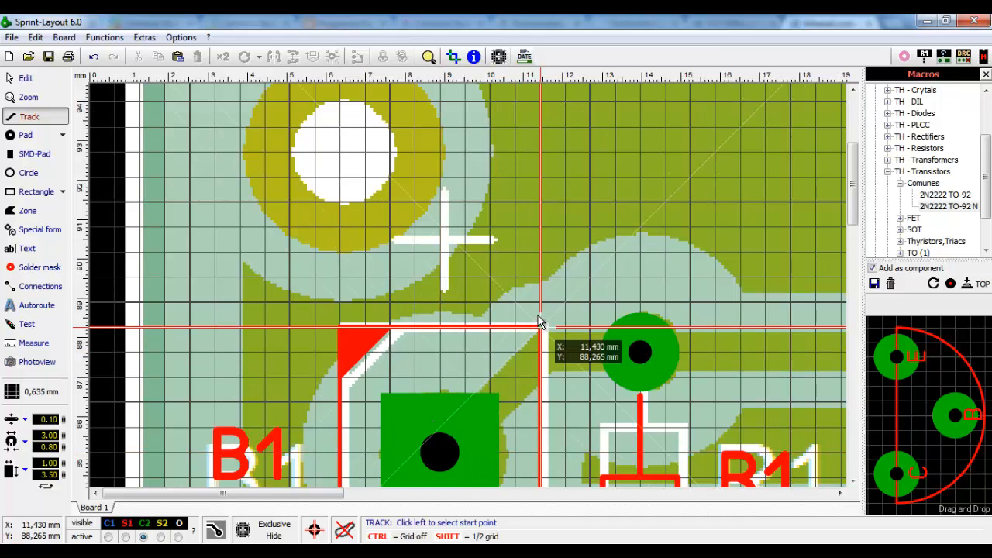
click(442, 205)
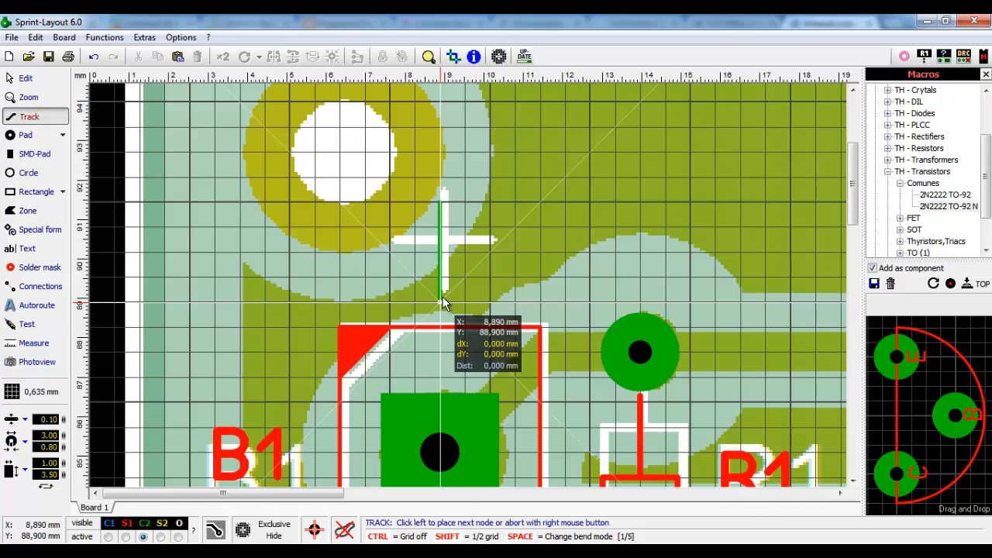
click(442, 250)
right_click(442, 251)
click(491, 251)
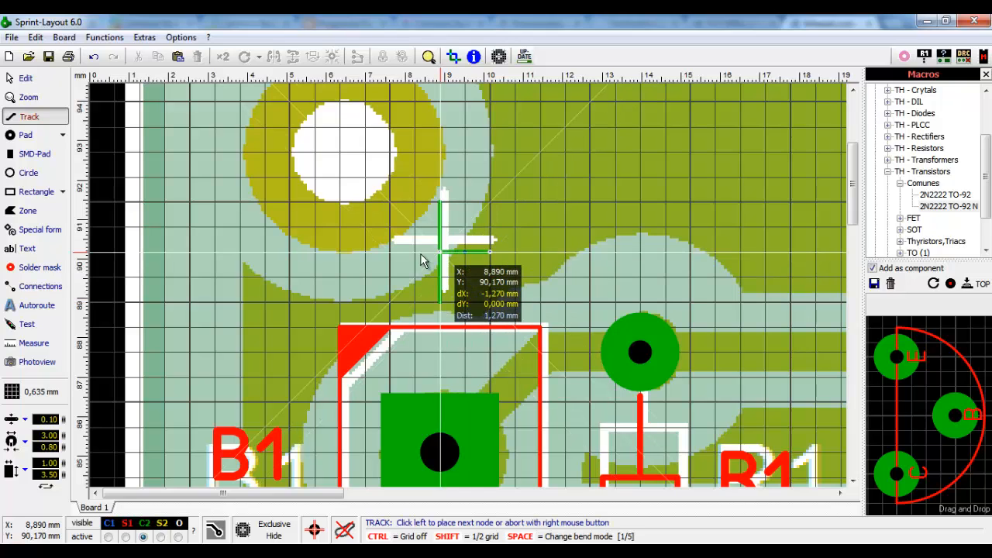
click(395, 254)
right_click(394, 254)
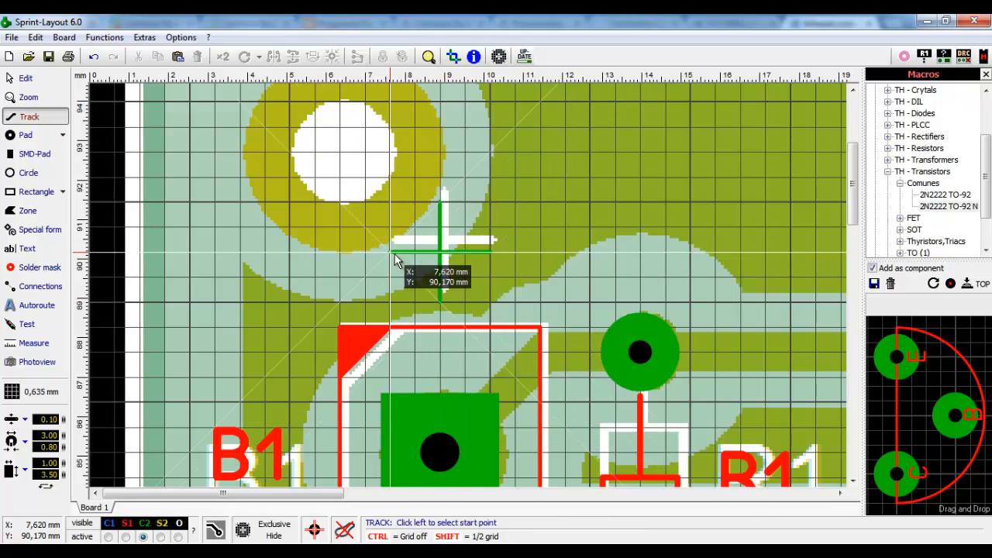
- Select the cross tracks and set their width to 0.20 mm
click(22, 80)
drag(521, 181, 520, 183)
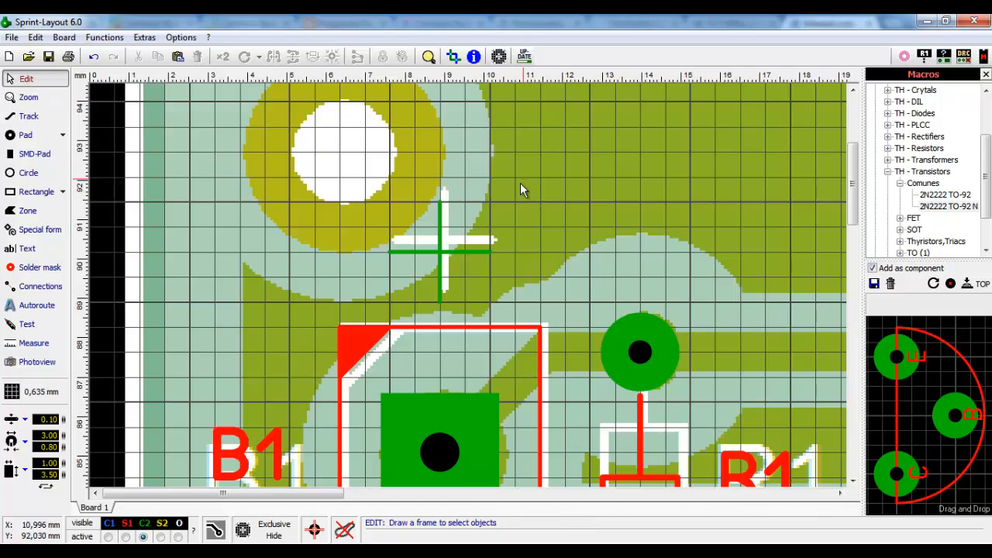
drag(359, 314, 359, 316)
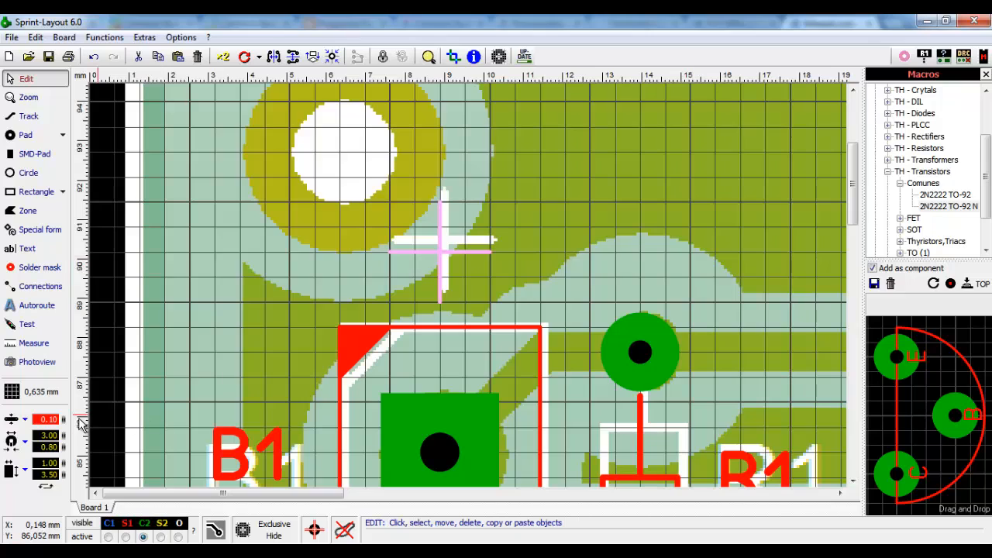
double_click(49, 419)
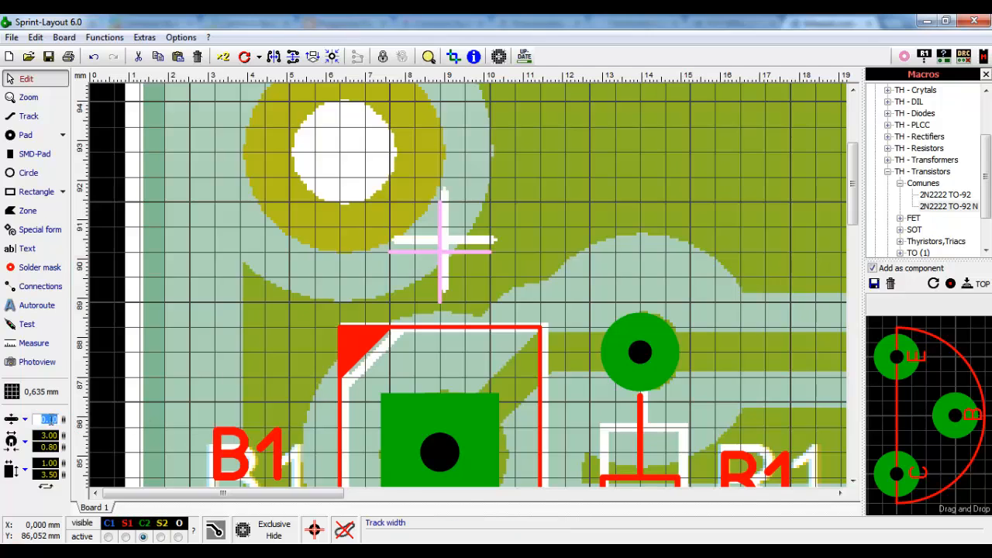
drag(50, 419, 75, 420)
text(2)
key(Return)
click(472, 273)
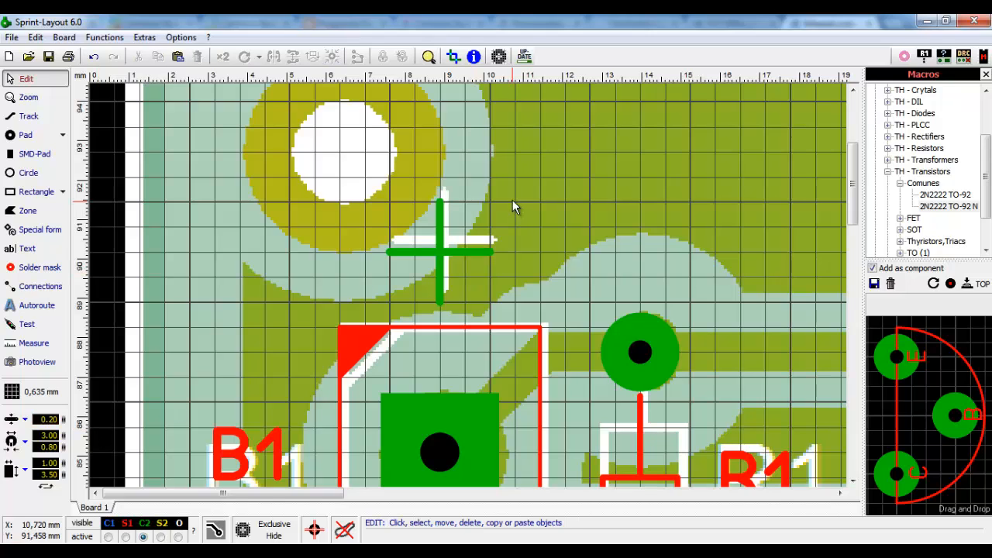
- Move the cross tracks to layer S1 and zoom to check the red result
drag(361, 318, 378, 301)
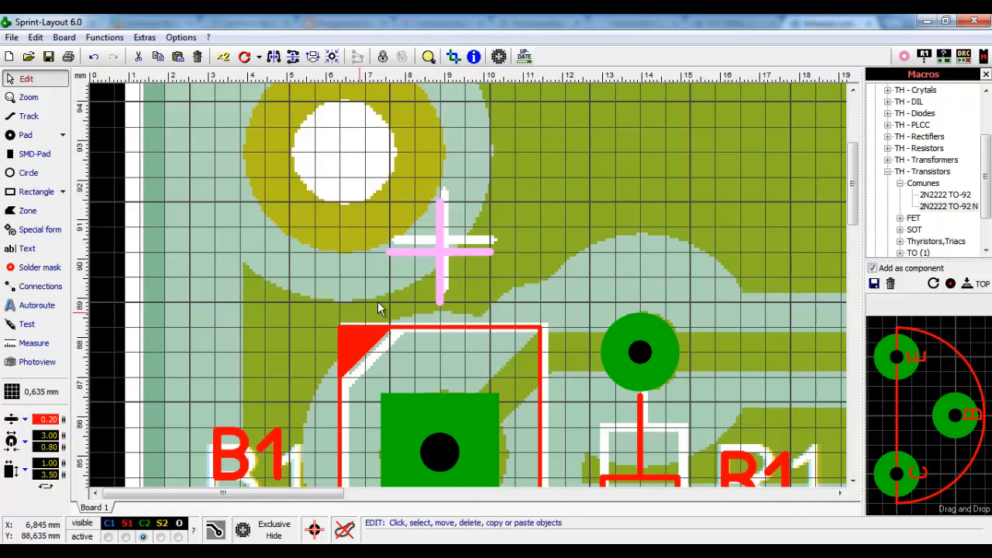
right_click(460, 250)
mouse_move(566, 451)
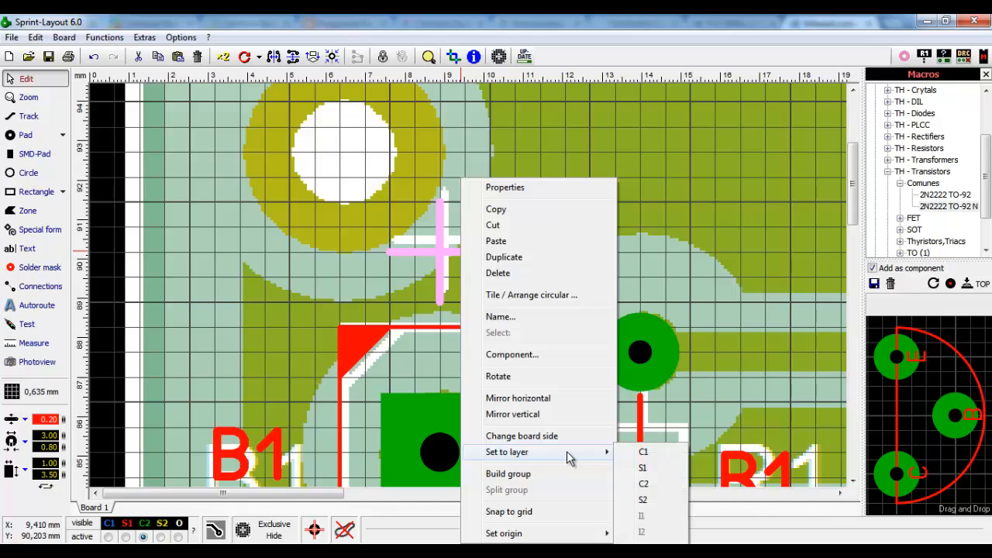
click(643, 467)
click(566, 247)
scroll(392, 269, down, 1)
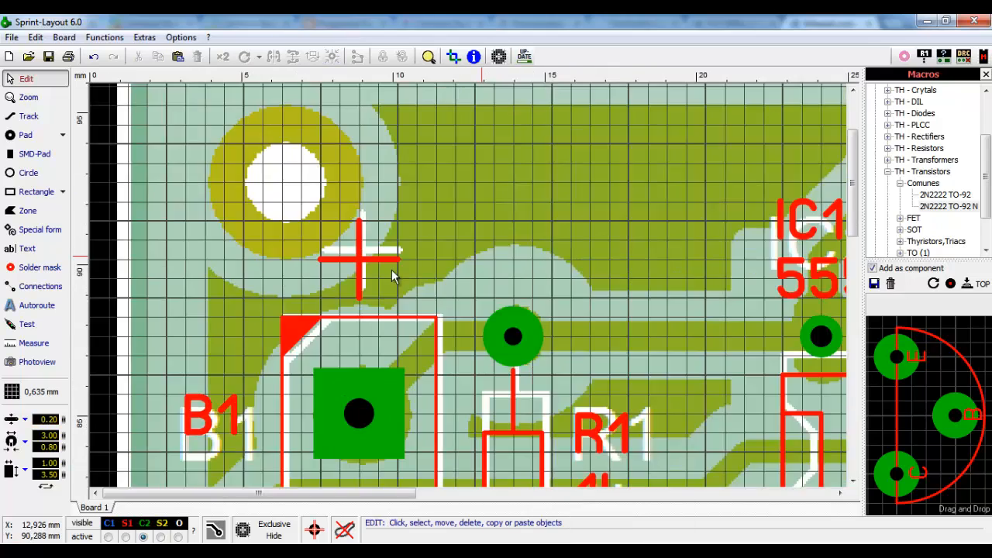
scroll(392, 269, down, 2)
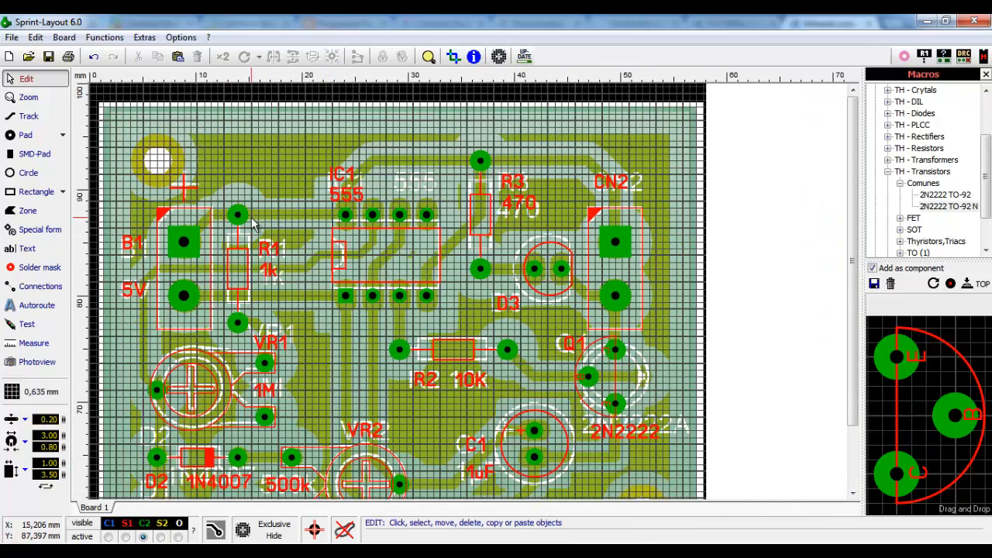
scroll(252, 223, down, 1)
scroll(195, 175, up, 2)
scroll(326, 274, up, 1)
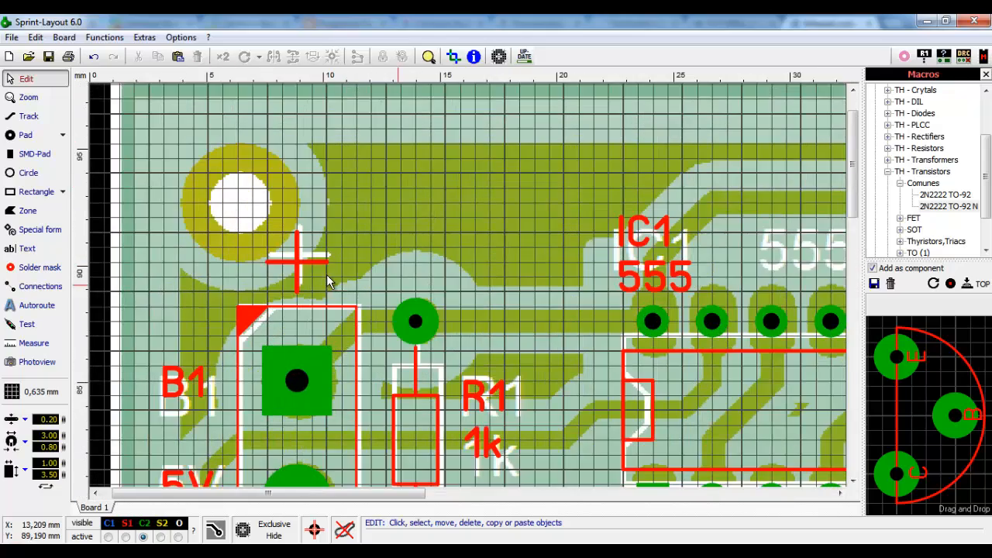
scroll(326, 274, up, 1)
scroll(450, 256, up, 1)
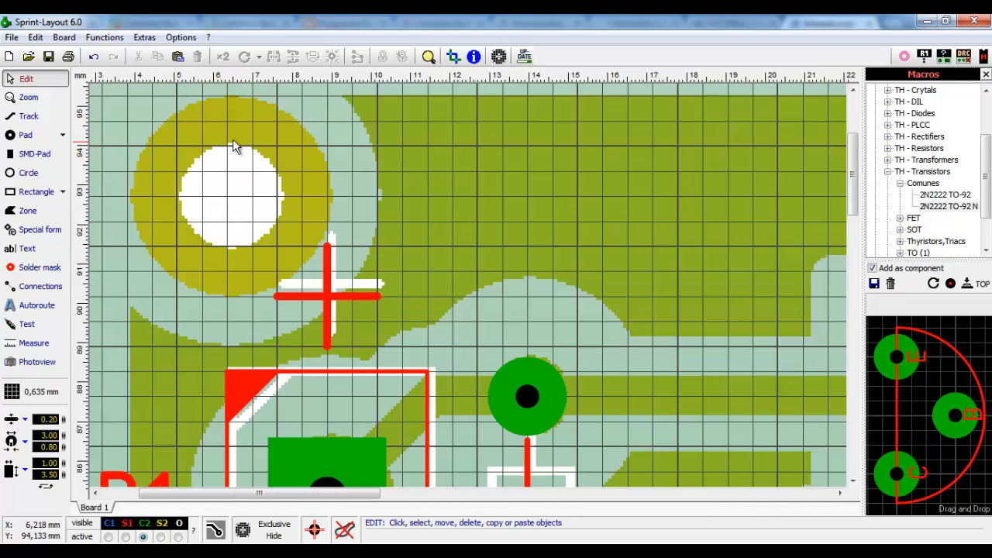
- Place a pad on the B1 mounting hole with 2 mm drill and 5.00 mm outer diameter
click(28, 136)
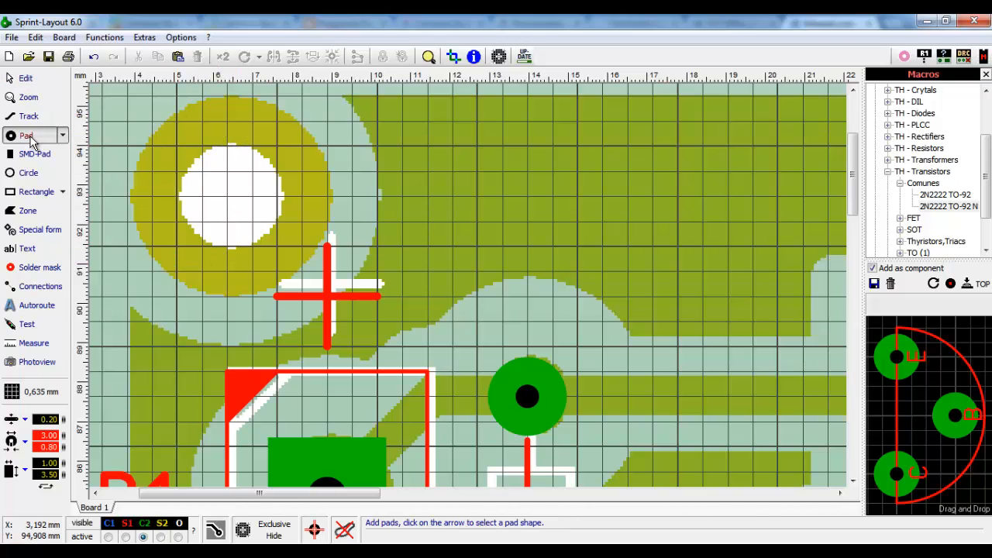
click(227, 201)
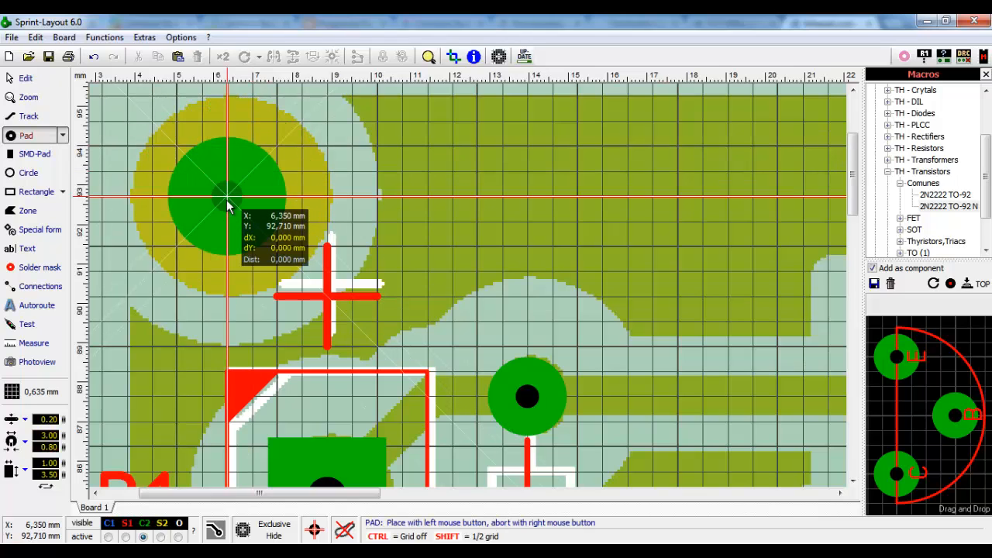
right_click(235, 203)
click(236, 185)
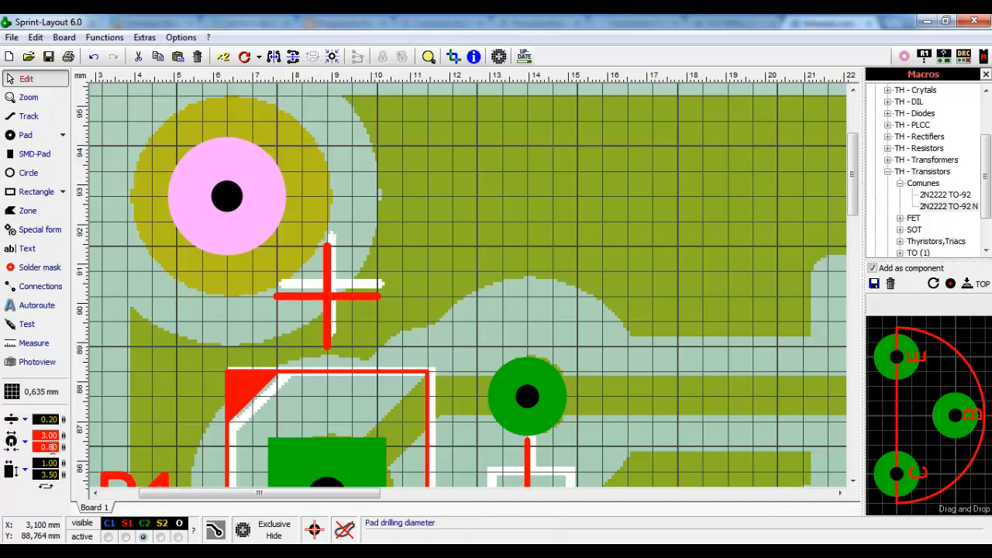
double_click(49, 447)
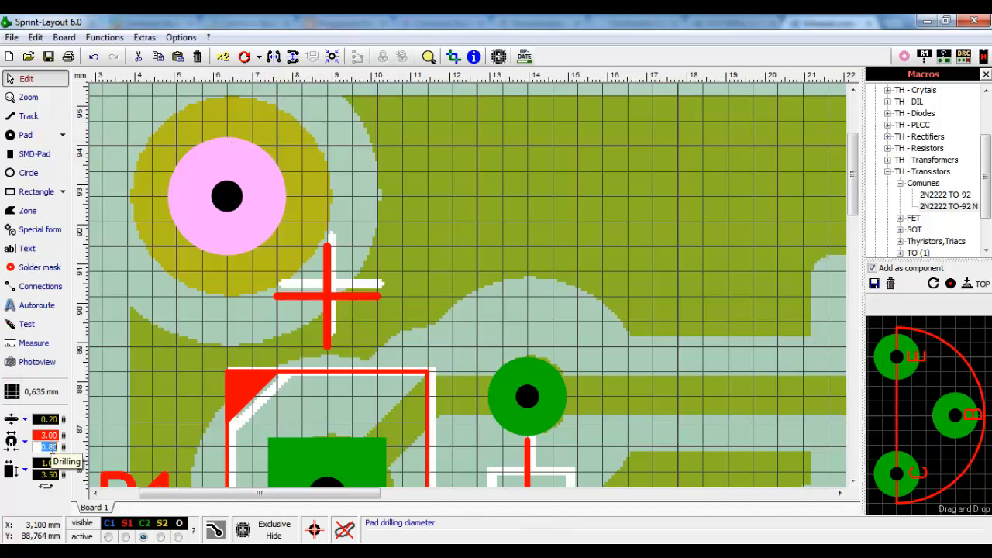
key(BackSpace)
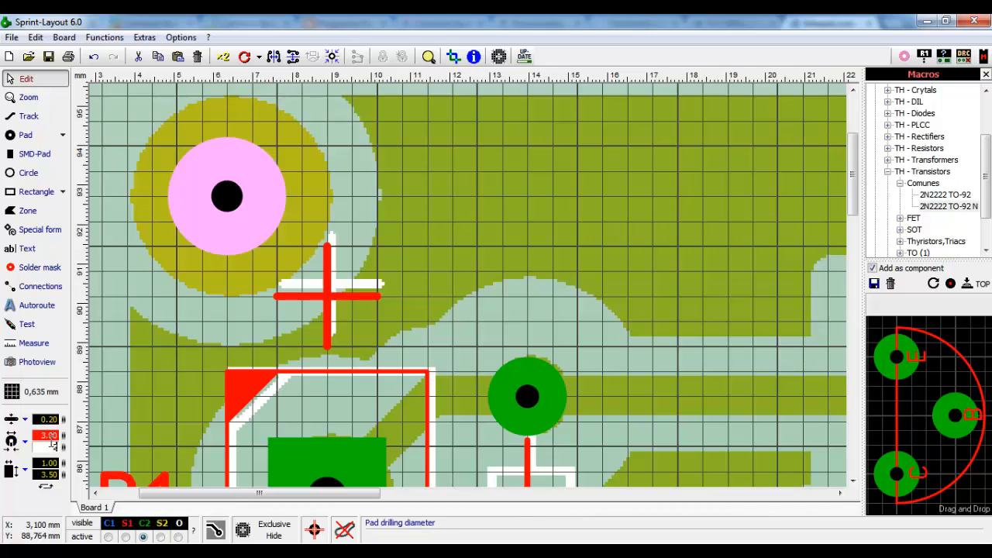
text(2)
double_click(50, 436)
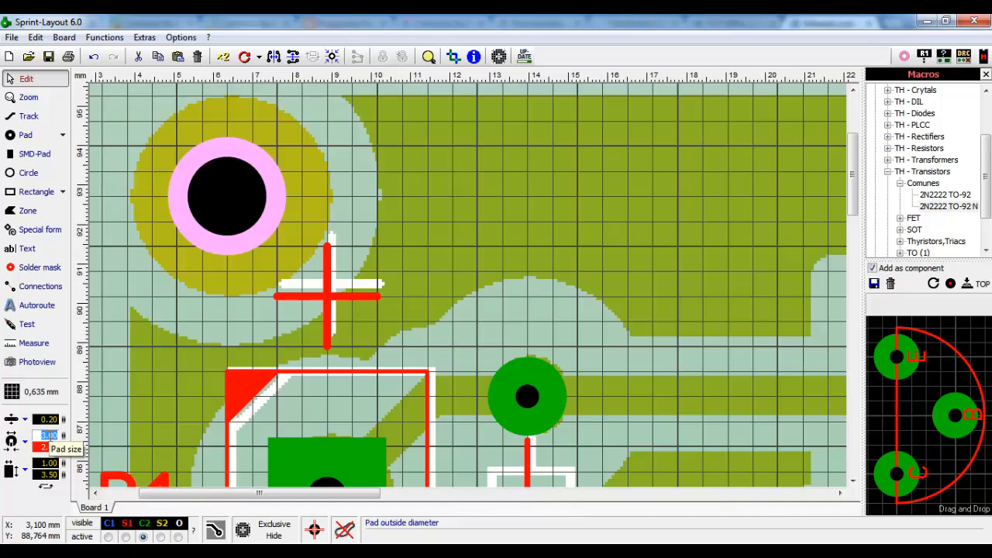
text(4)
key(Return)
click(49, 435)
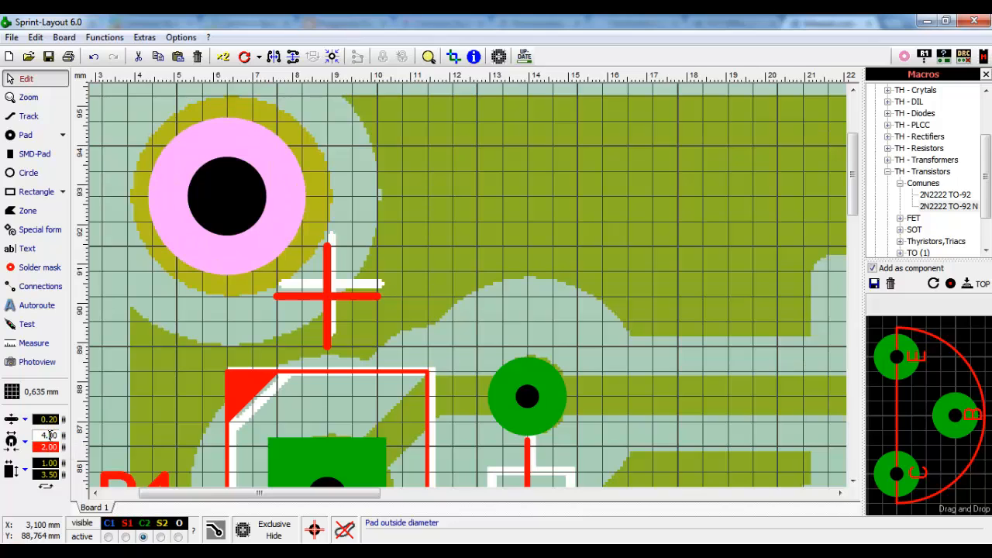
text(5)
key(Return)
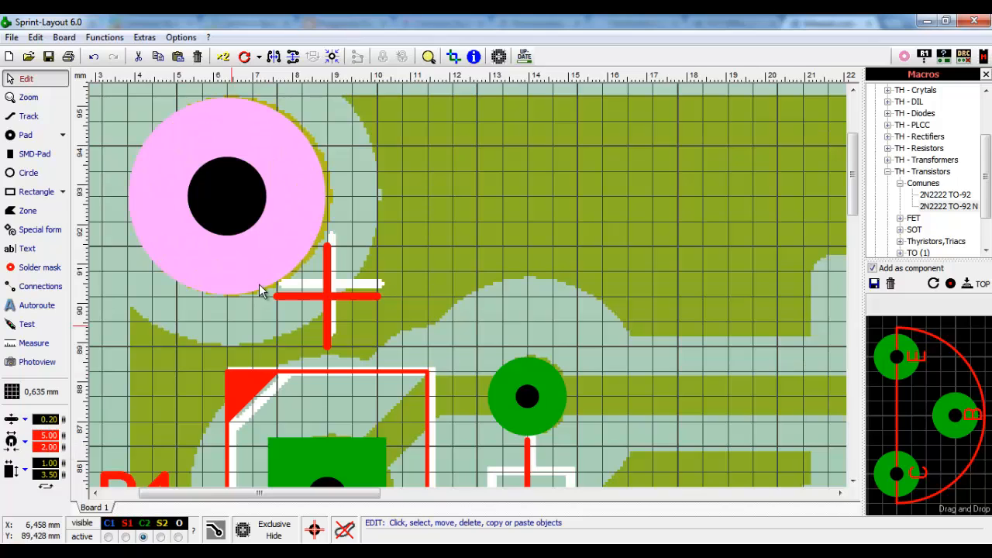
- Set the pad's drill to 2.50 mm and shift it left onto the scanned mounting hole
drag(303, 173, 387, 177)
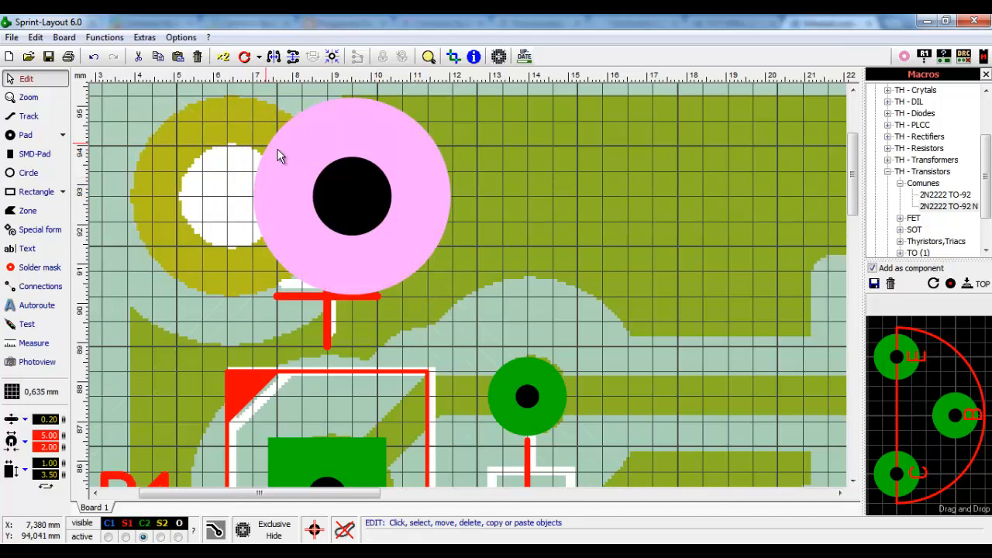
double_click(48, 447)
text(2)
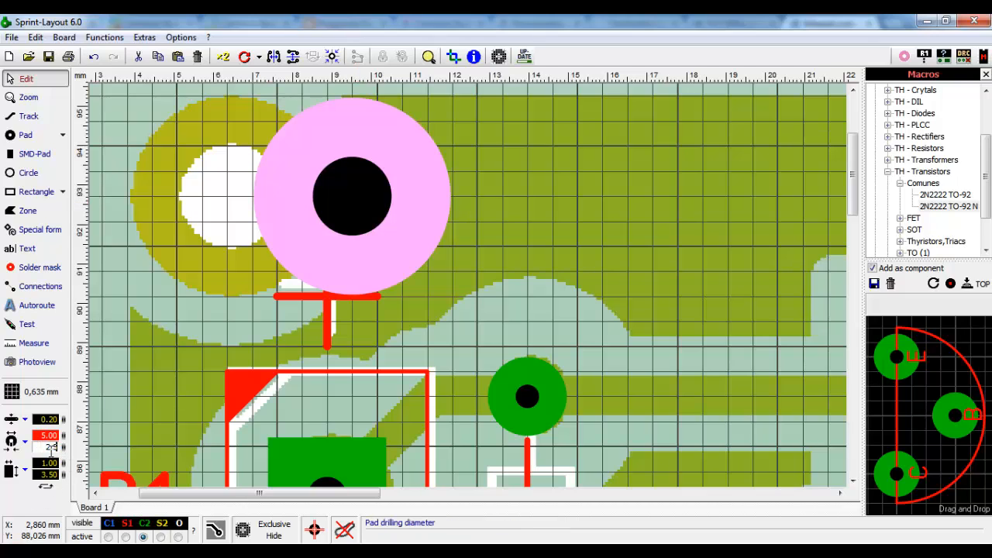
text(.5)
key(Return)
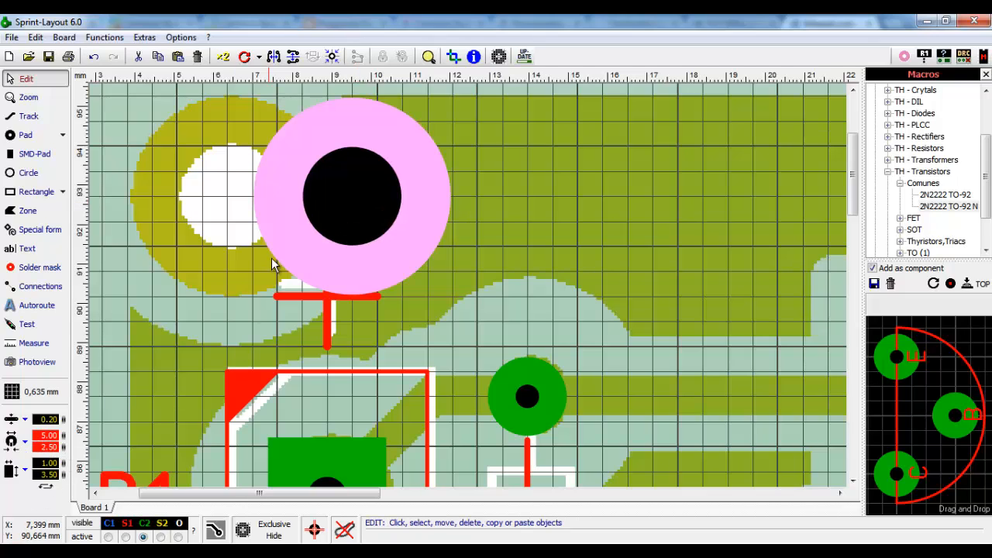
click(498, 184)
drag(386, 193, 296, 195)
- Duplicate the large pad and place the copy on the lower-right mounting hole near C1
scroll(286, 197, down, 4)
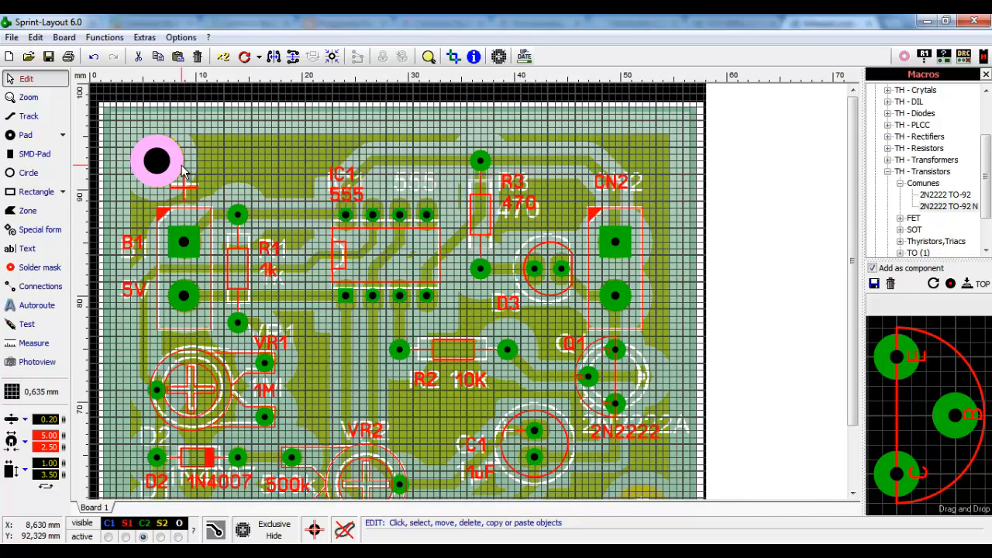
scroll(182, 166, down, 1)
click(222, 59)
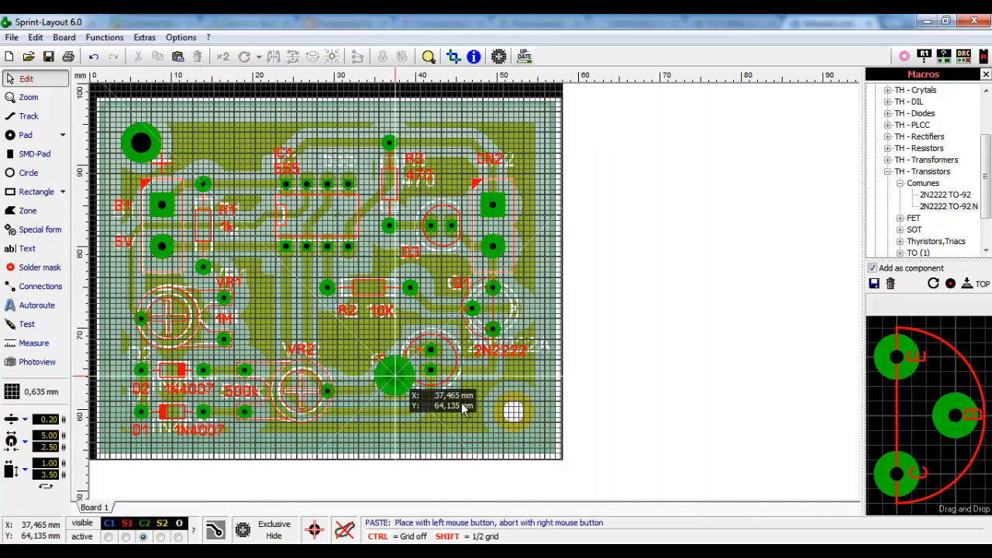
click(515, 412)
- Zoom in and out to check the copied pad over the lower-right mounting hole
scroll(514, 412, up, 3)
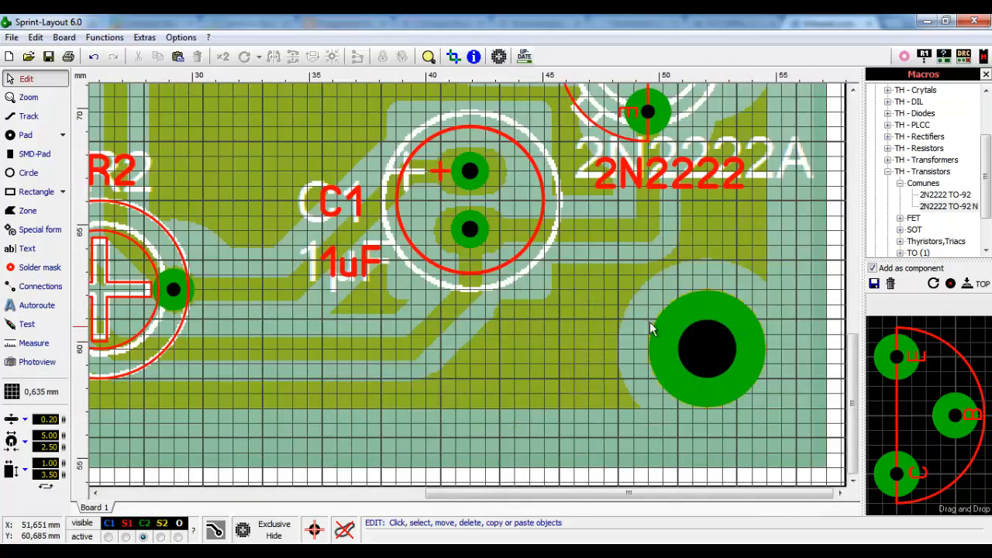
scroll(629, 302, down, 3)
scroll(252, 195, up, 1)
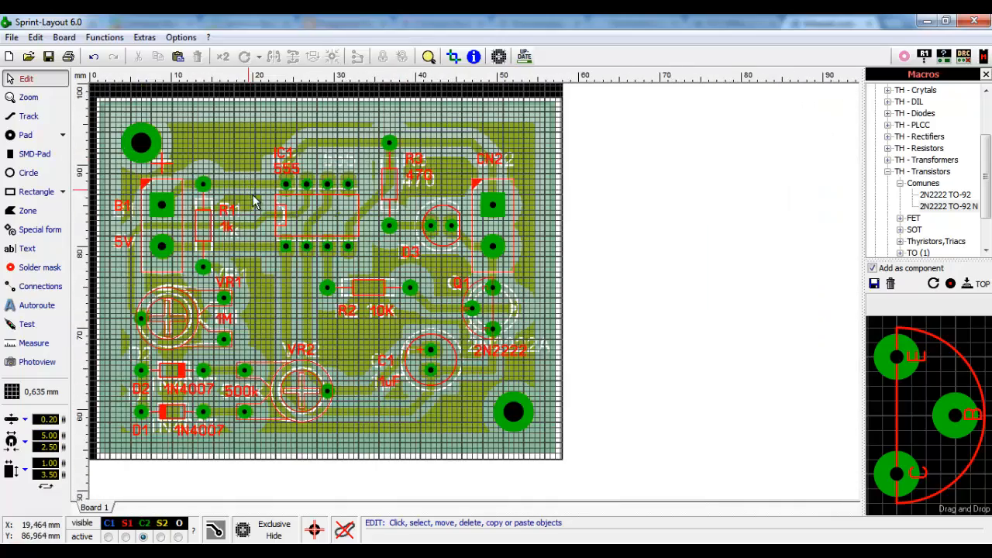
scroll(260, 222, up, 1)
scroll(262, 225, down, 1)
scroll(230, 249, up, 1)
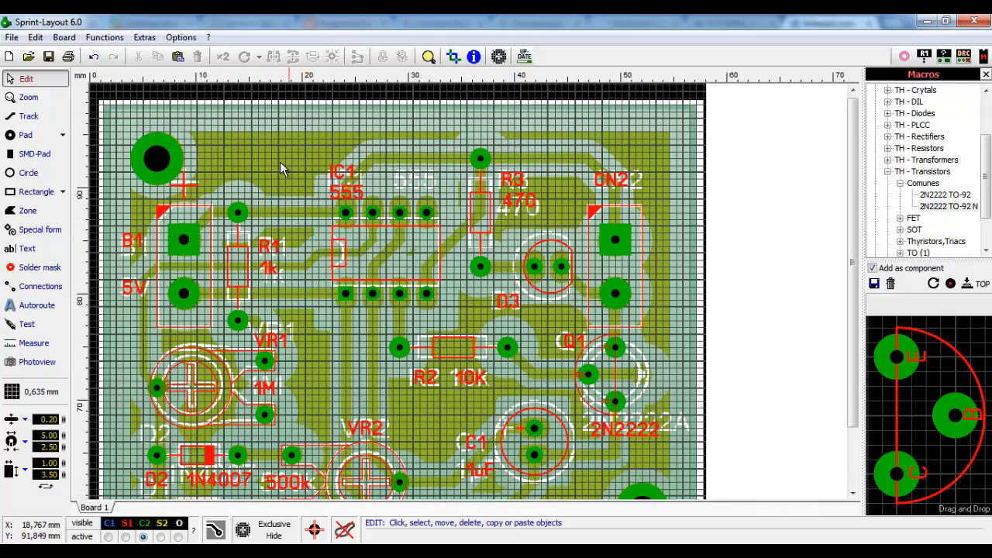
scroll(290, 199, up, 2)
scroll(507, 308, down, 1)
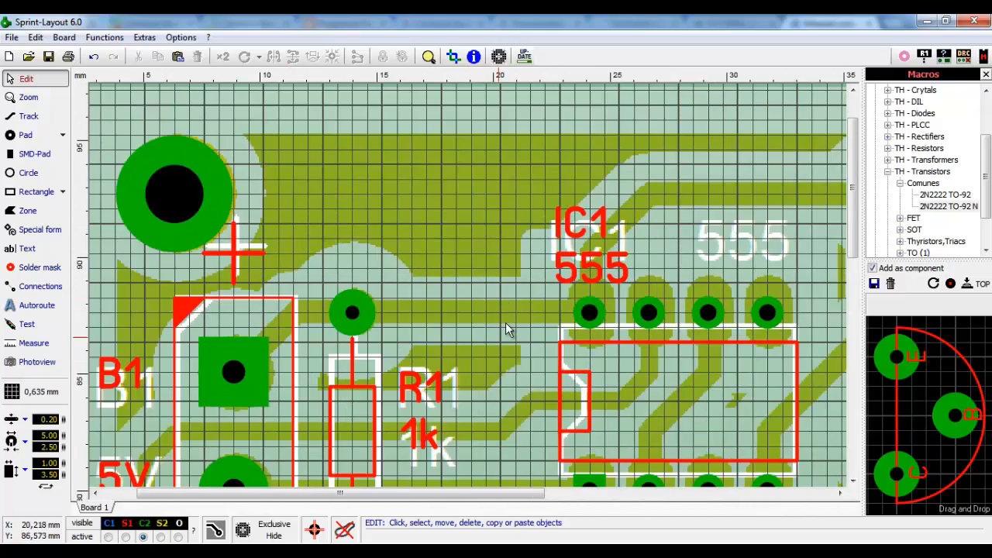
scroll(505, 322, up, 3)
scroll(427, 269, up, 1)
scroll(427, 269, down, 1)
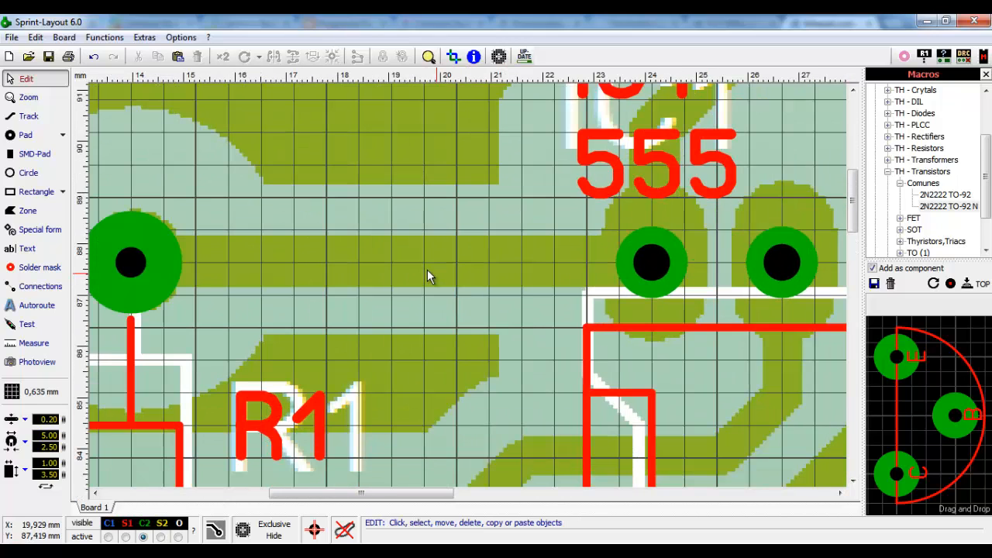
click(29, 117)
- Draw a short track along the scanned trace from the R1 pad toward IC1
click(293, 262)
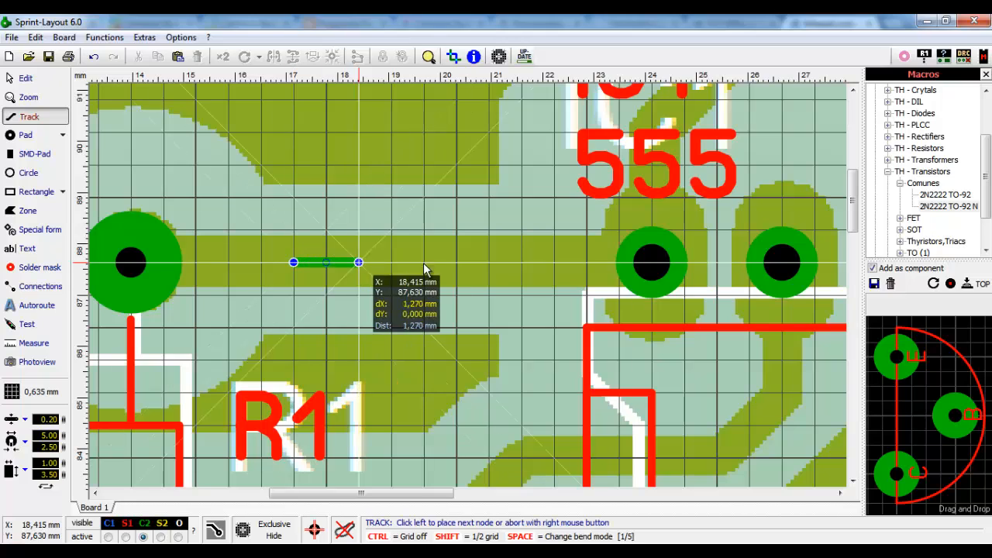
click(456, 261)
right_click(456, 262)
- Widen the new track stepwise to 0.50, 0.80 and finally 1.00 mm
click(26, 78)
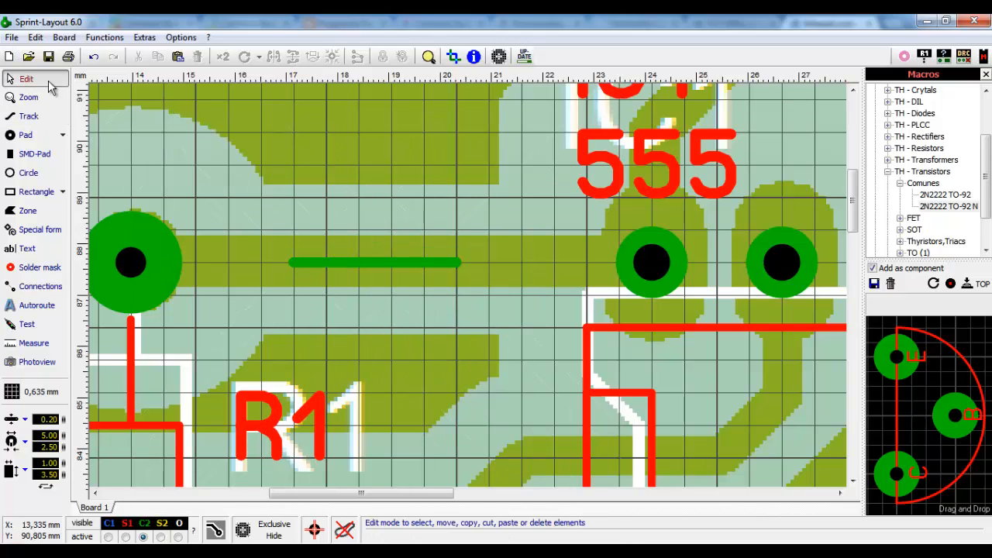
click(417, 261)
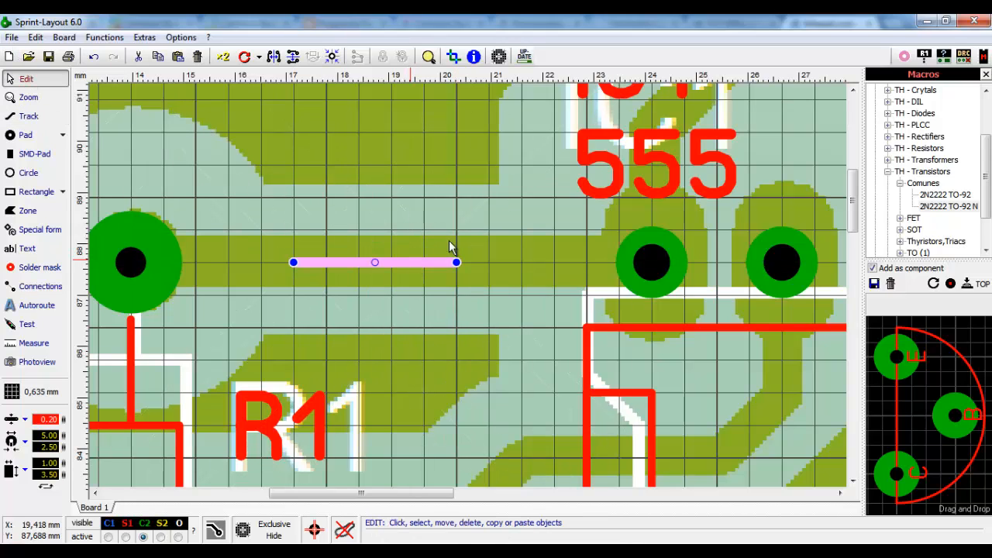
click(48, 418)
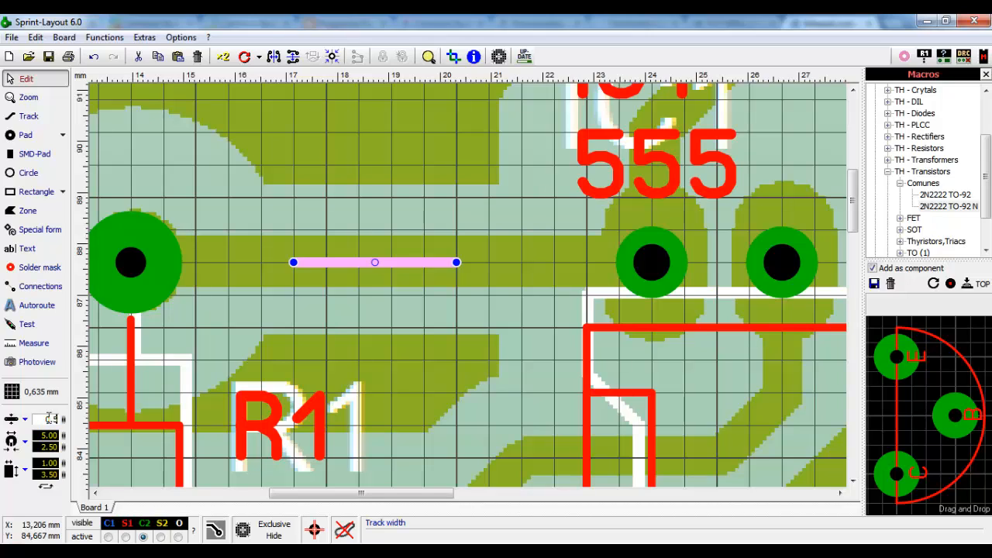
key(Return)
click(50, 419)
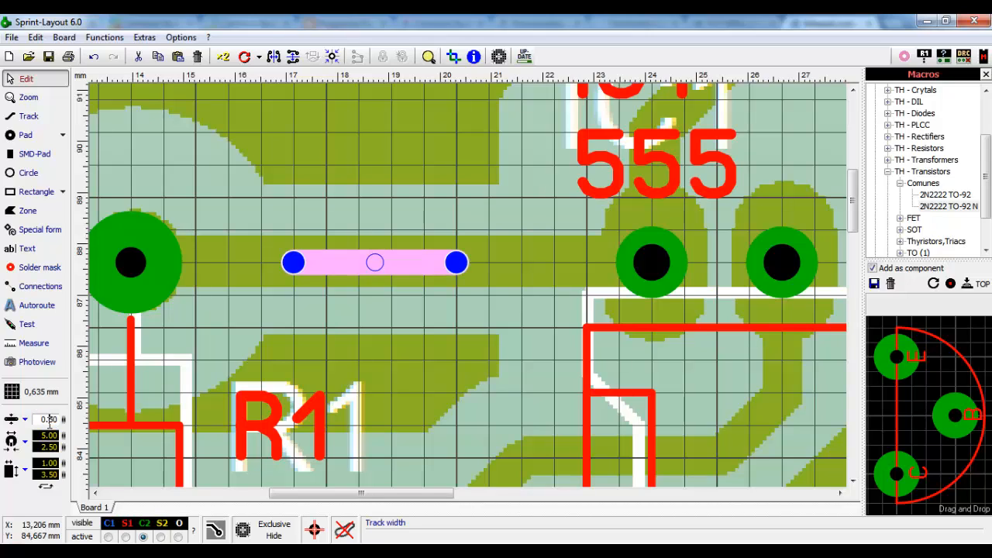
text(0.8)
key(Return)
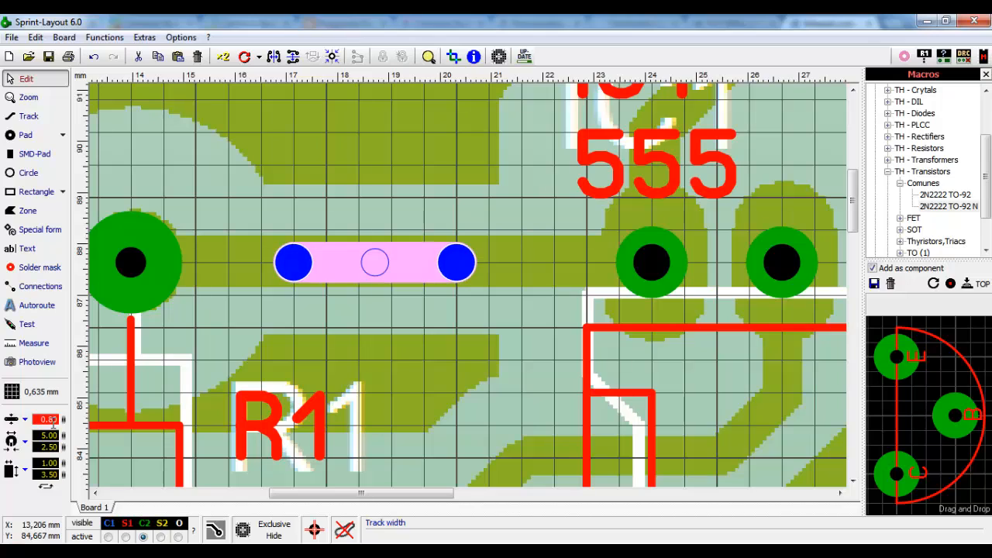
click(48, 418)
text(1)
key(Return)
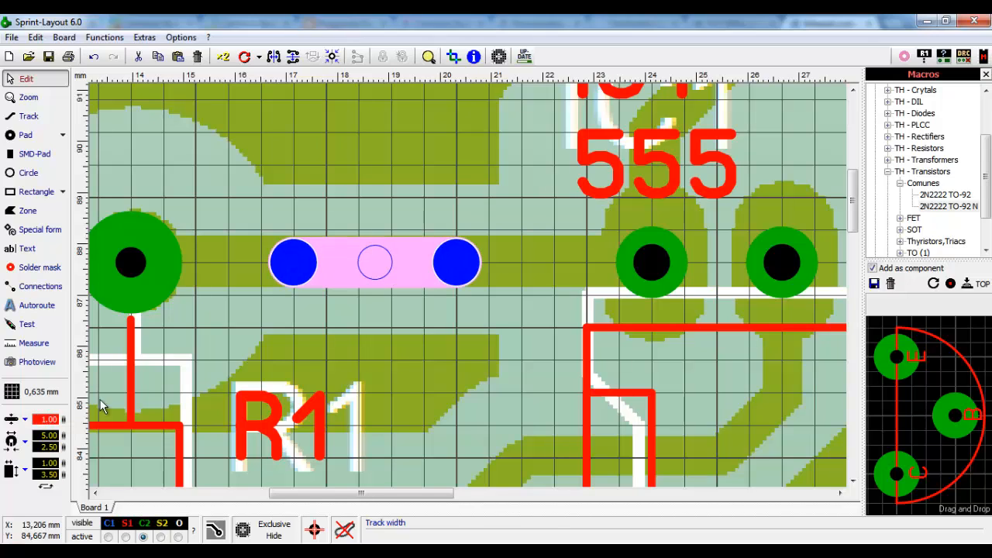
click(459, 323)
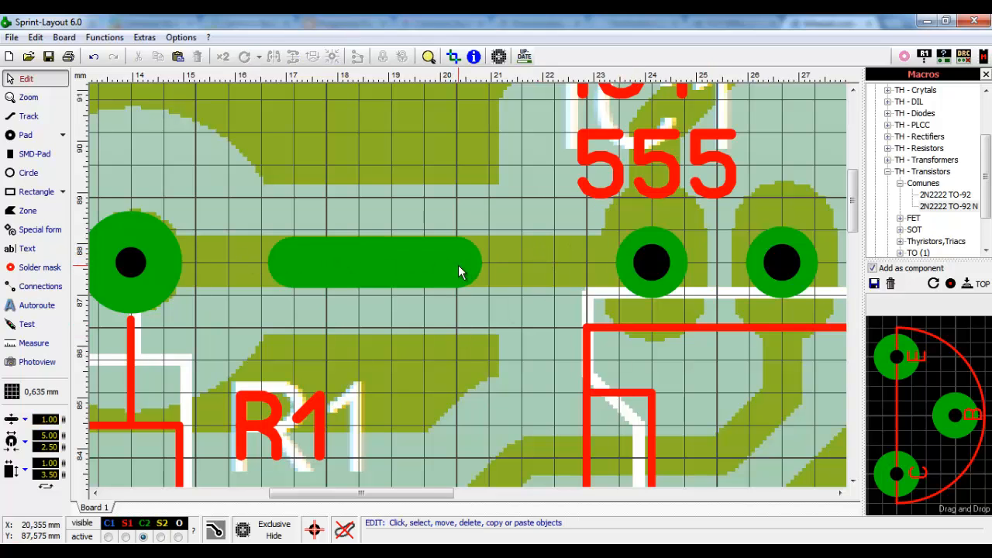
- Select IC1 (555) and enlarge its pad outer diameter from 1.40 to 2.00 mm
scroll(457, 265, down, 3)
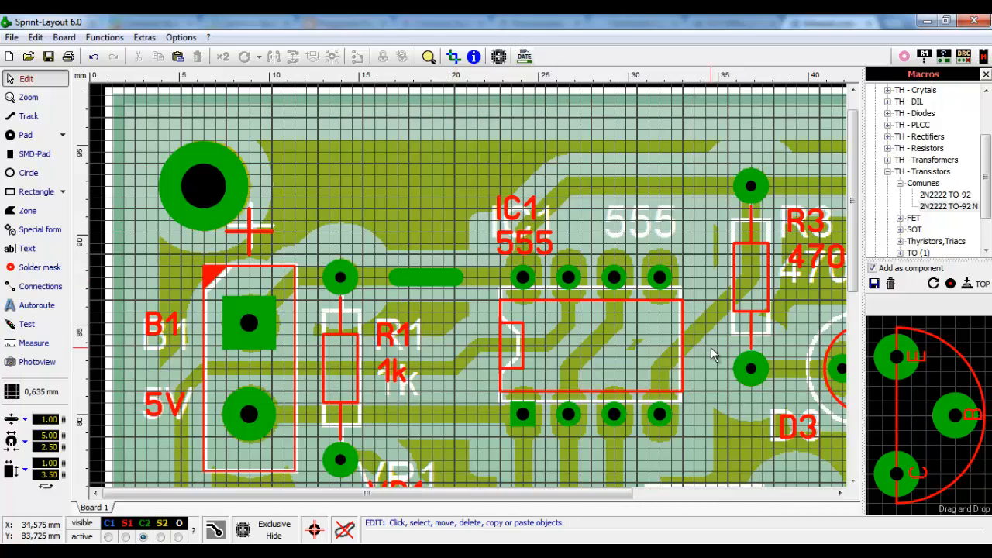
scroll(710, 348, up, 2)
scroll(420, 277, down, 1)
scroll(421, 276, up, 2)
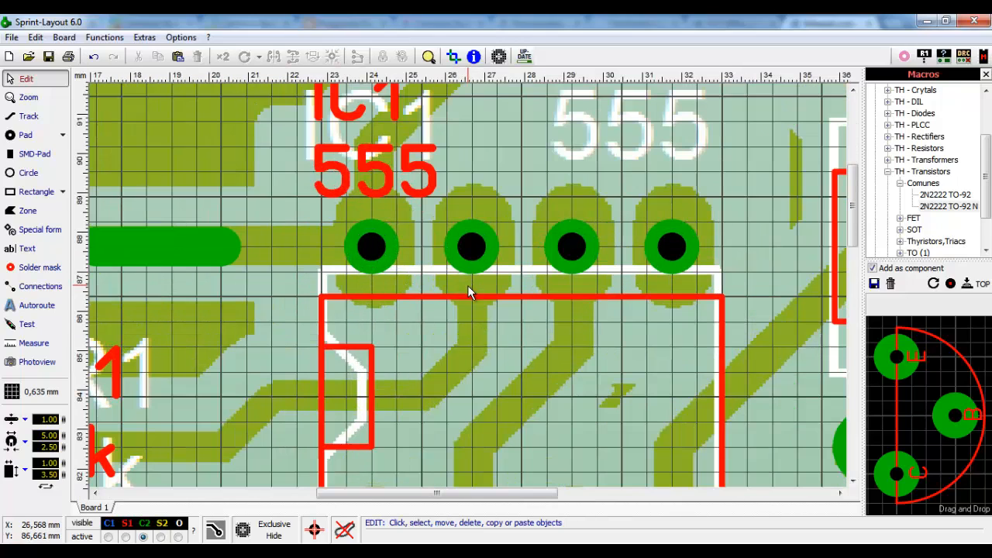
click(371, 250)
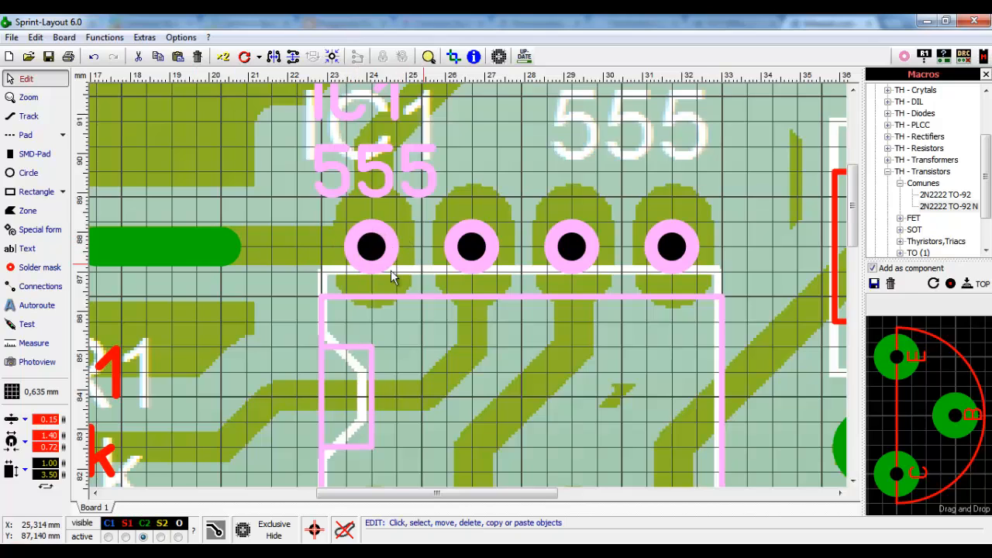
click(46, 436)
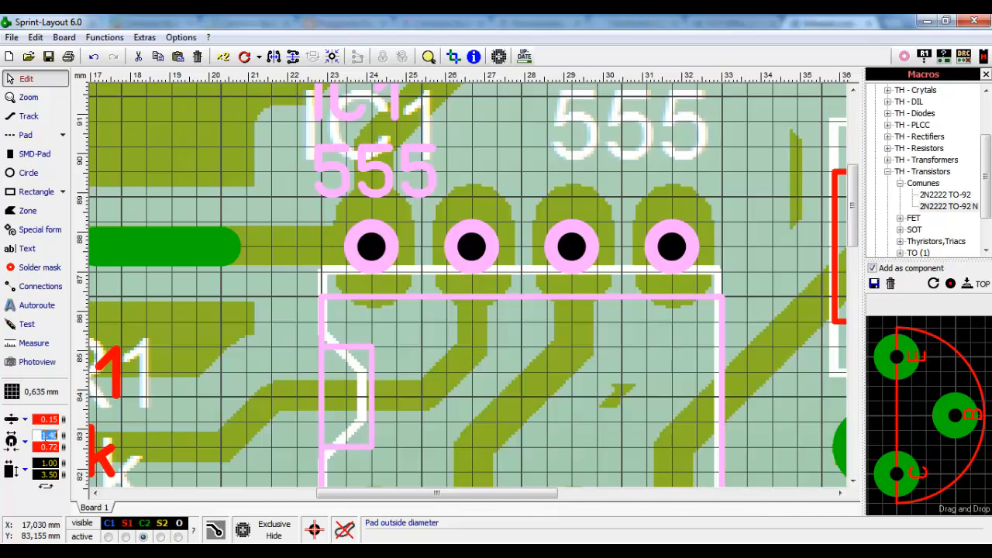
text(2.00)
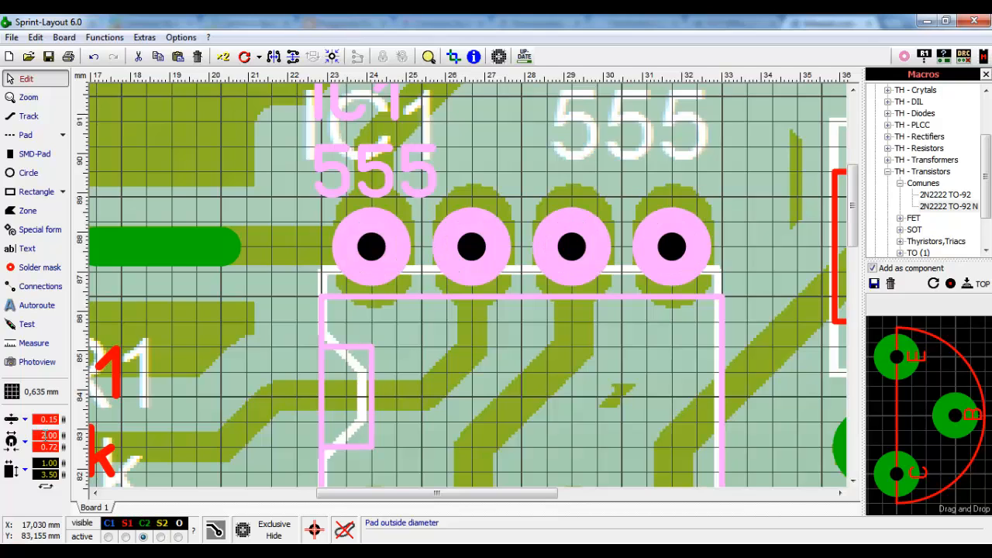
click(277, 319)
- Delete the short 1.00 mm track between R1's upper pad and IC1
scroll(434, 358, down, 3)
scroll(466, 409, up, 1)
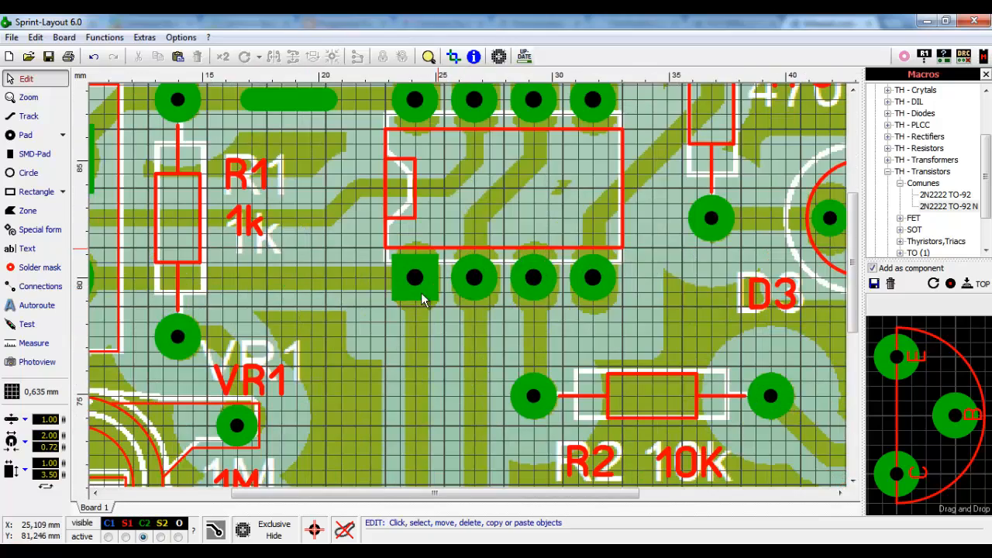
scroll(535, 282, up, 1)
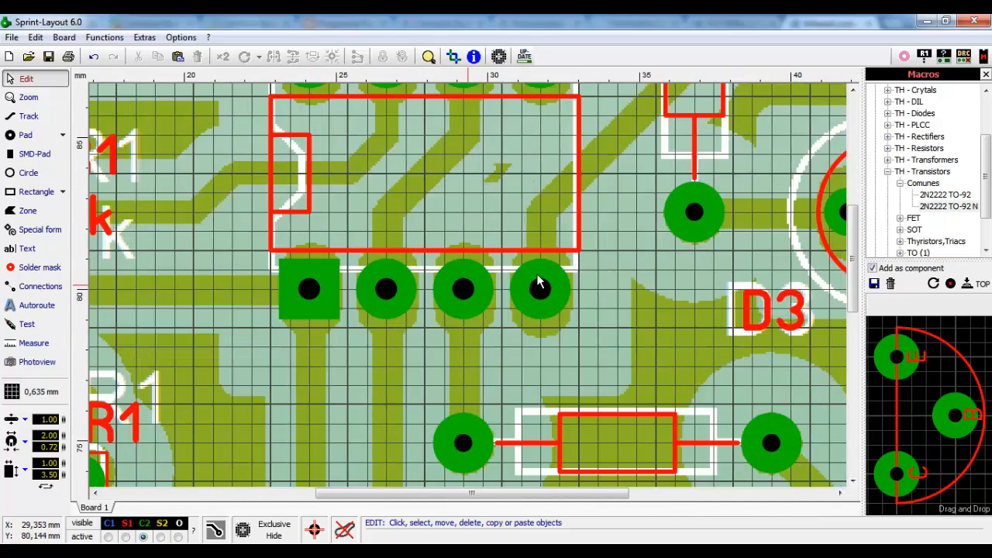
scroll(488, 232, down, 1)
scroll(505, 193, down, 1)
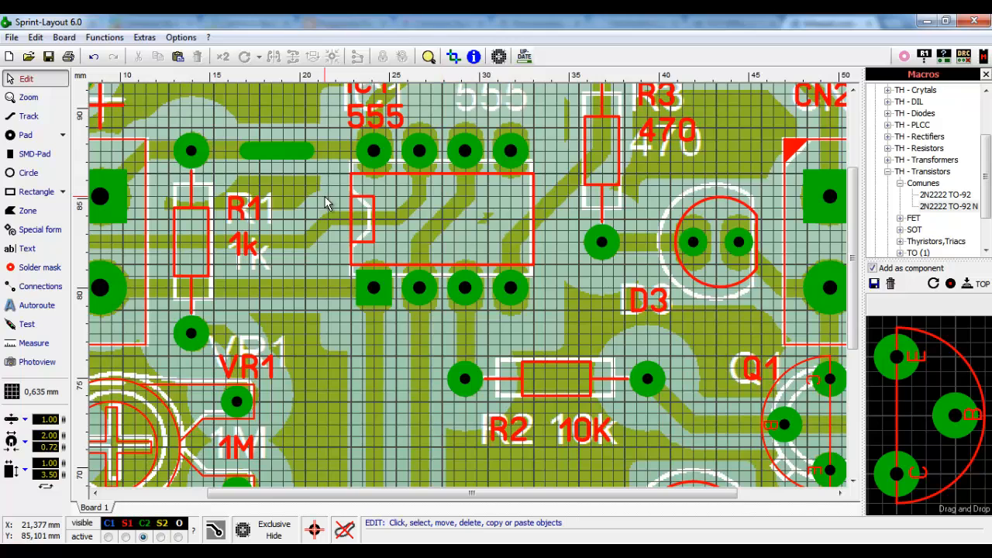
scroll(372, 217, up, 1)
scroll(523, 188, up, 1)
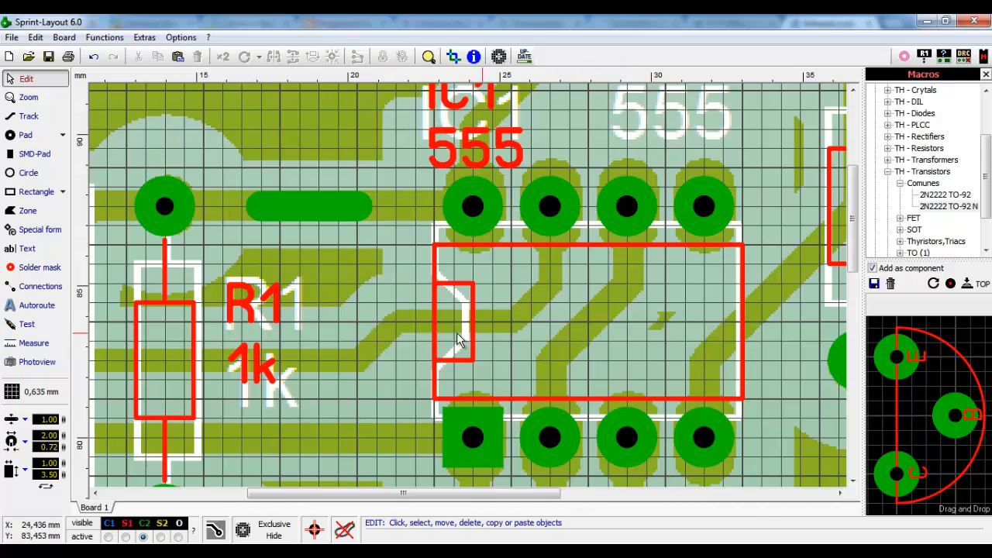
scroll(246, 240, down, 3)
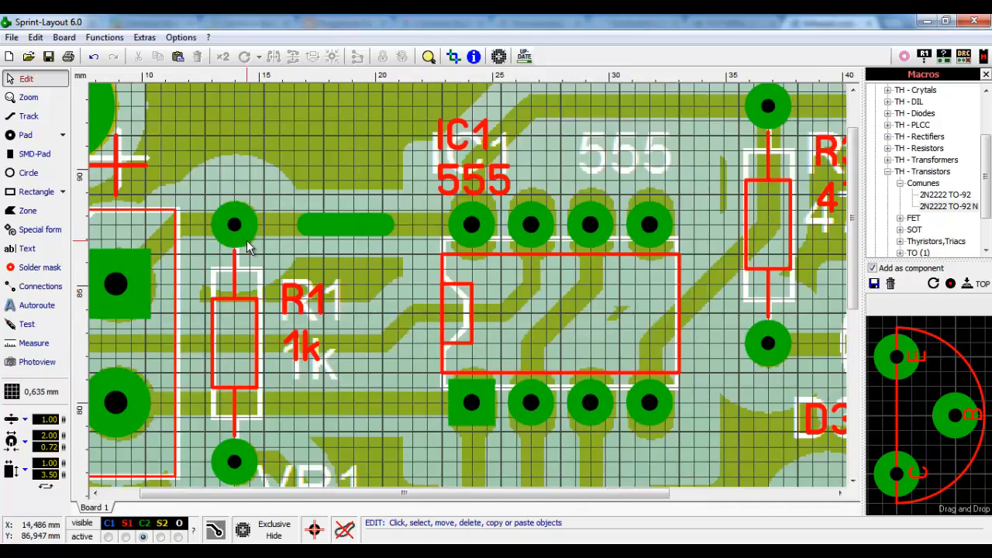
scroll(280, 292, up, 2)
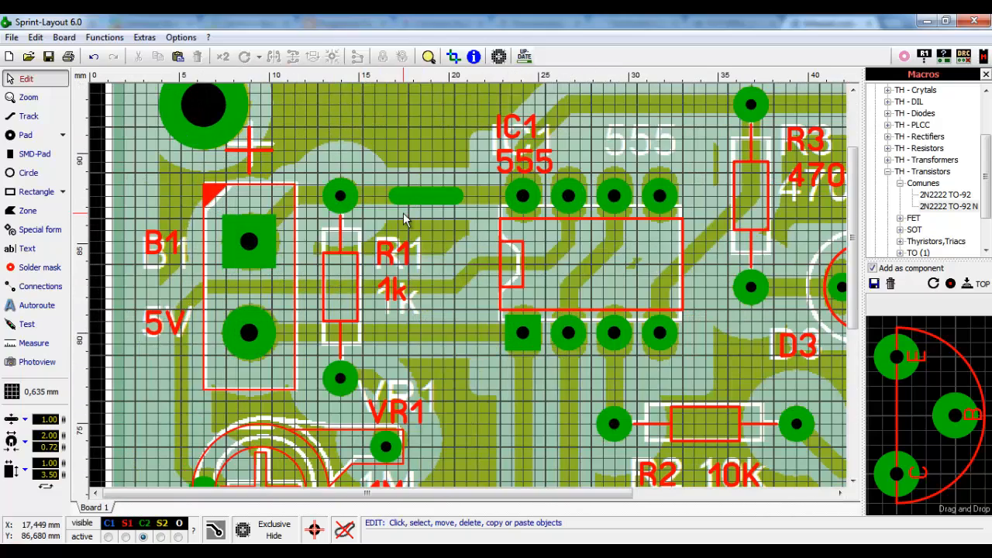
scroll(403, 219, up, 2)
click(449, 245)
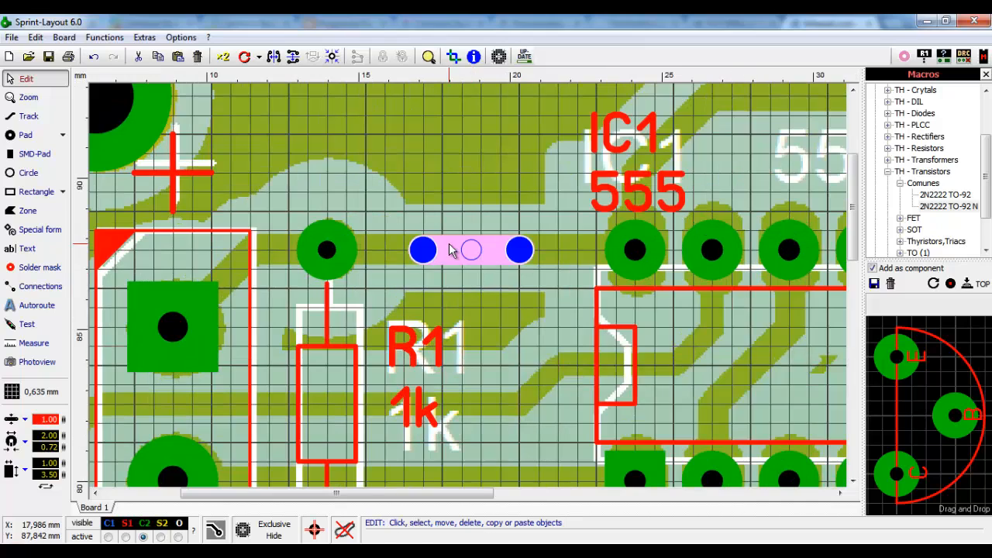
click(467, 320)
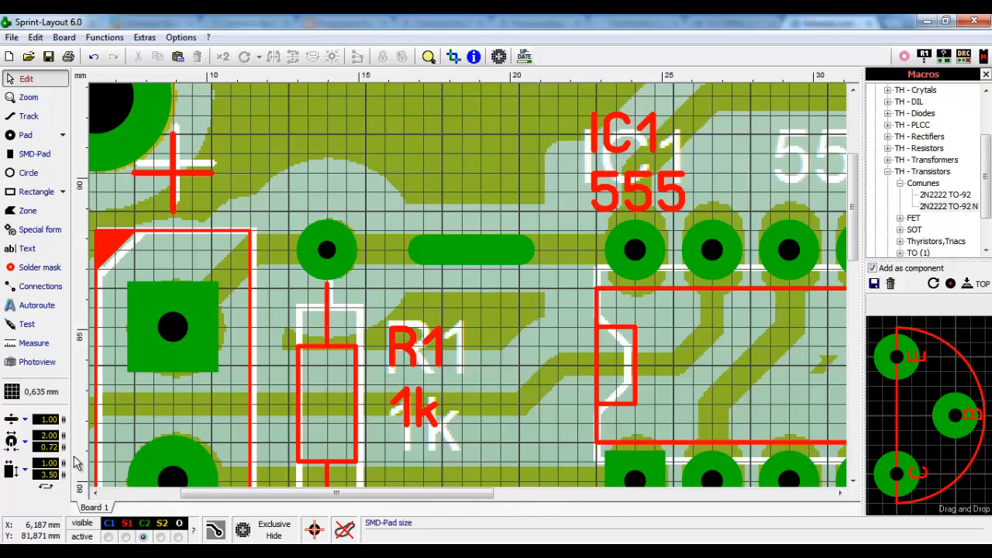
click(471, 250)
key(Delete)
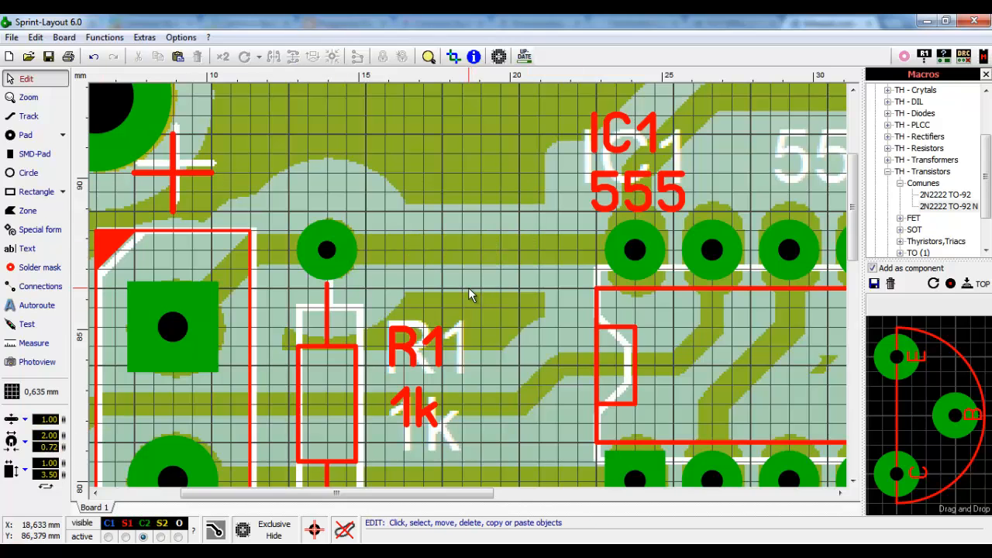
- Draw a track from the B1 square pad via R1 and IC1, past R3, bending down toward CN22
click(29, 116)
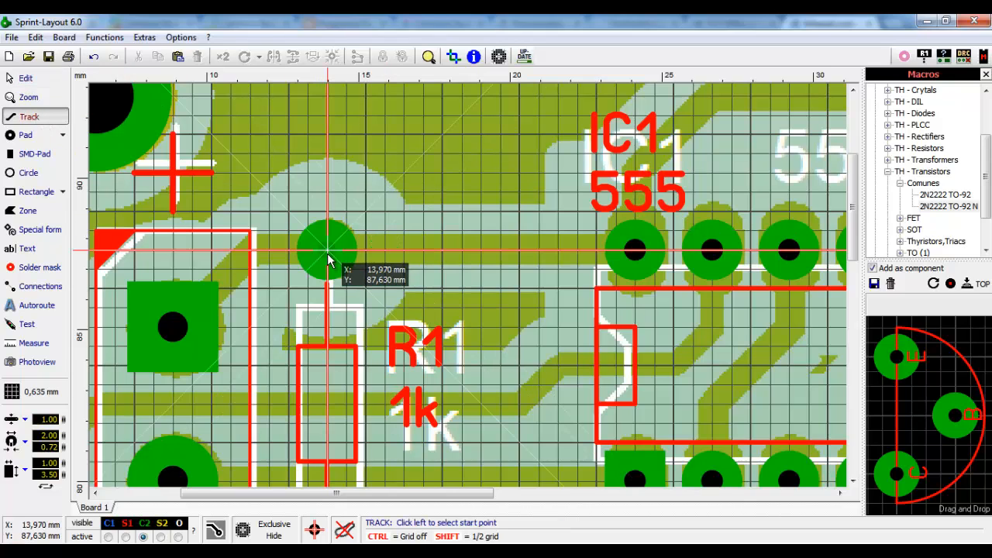
click(174, 333)
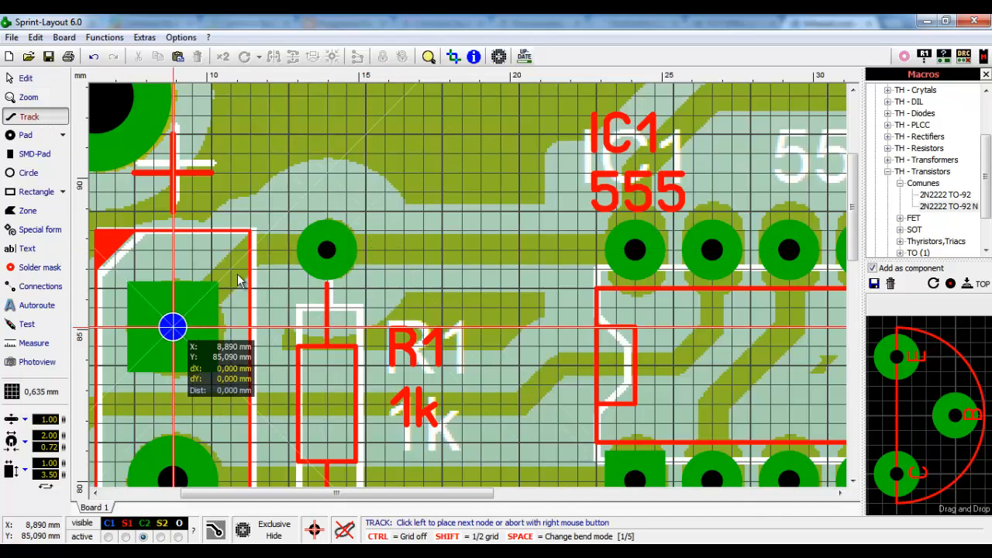
click(327, 249)
click(634, 249)
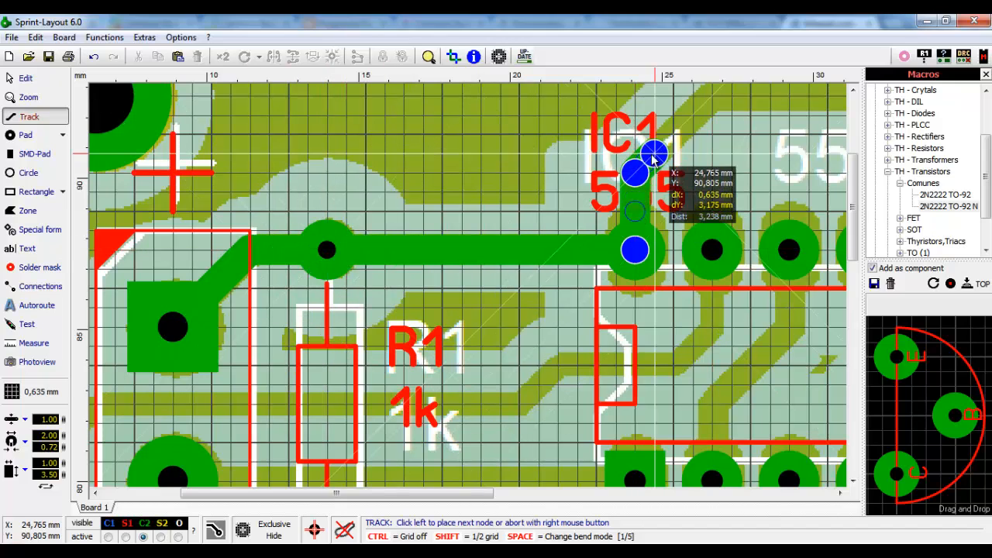
click(633, 173)
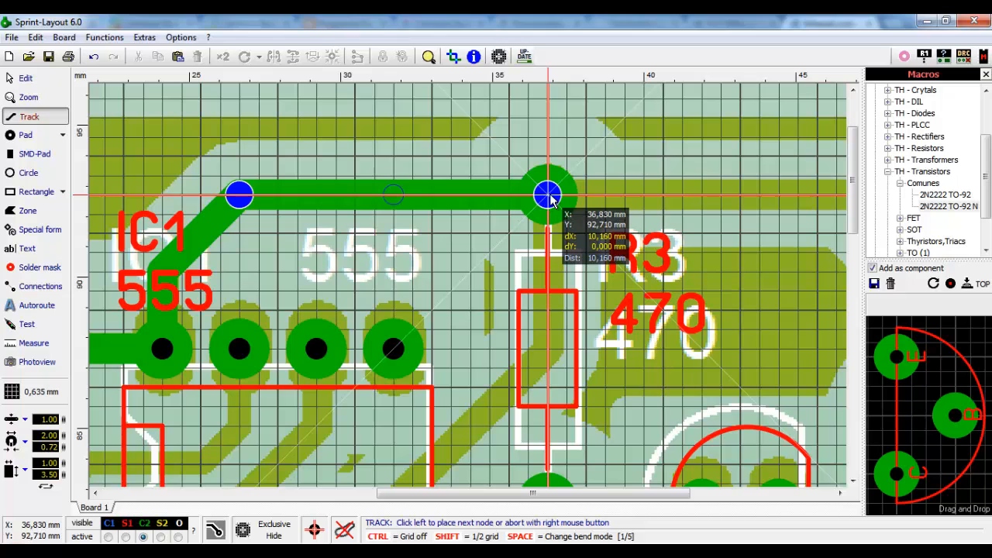
click(548, 196)
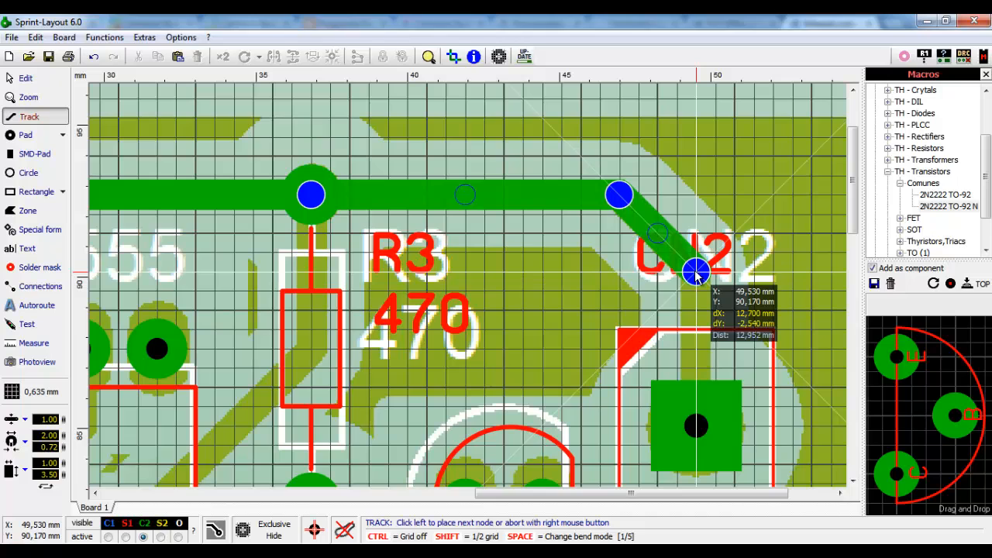
click(695, 271)
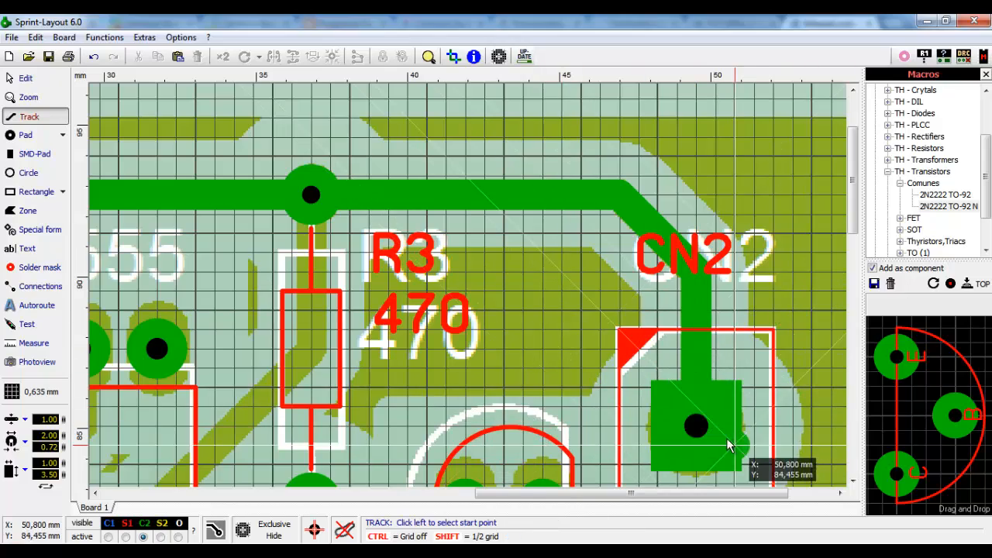
scroll(227, 303, down, 4)
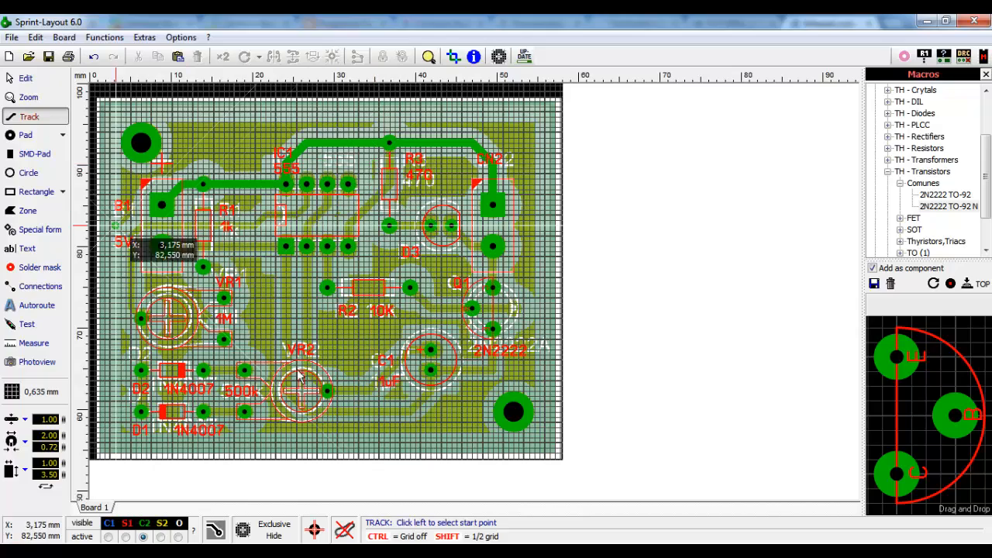
click(274, 537)
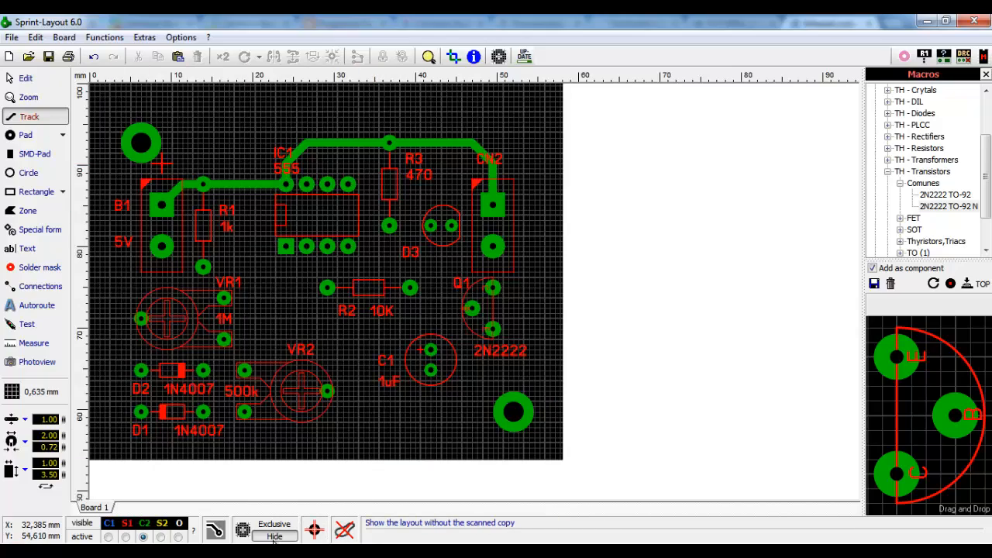
click(273, 537)
click(273, 537)
click(273, 536)
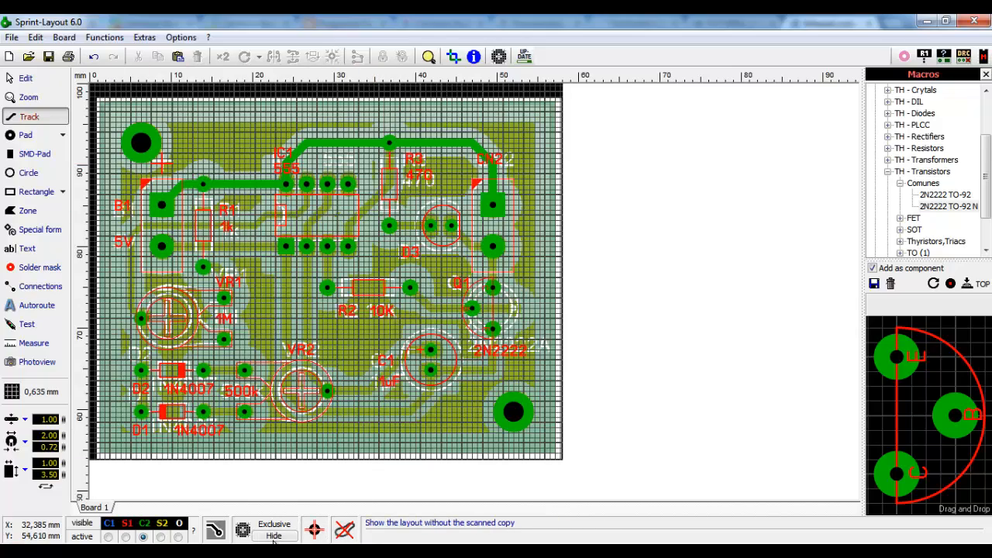
click(274, 537)
click(274, 537)
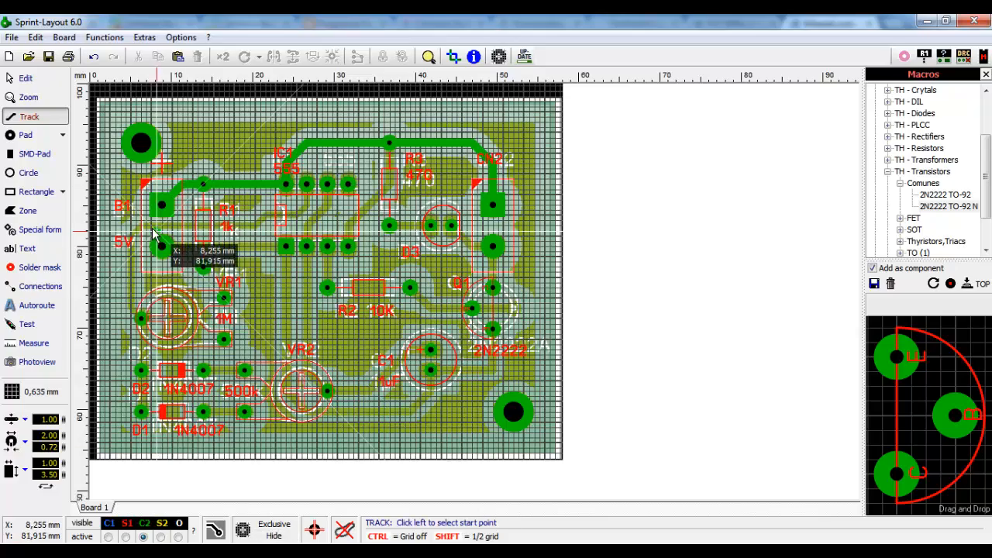
scroll(380, 287, up, 4)
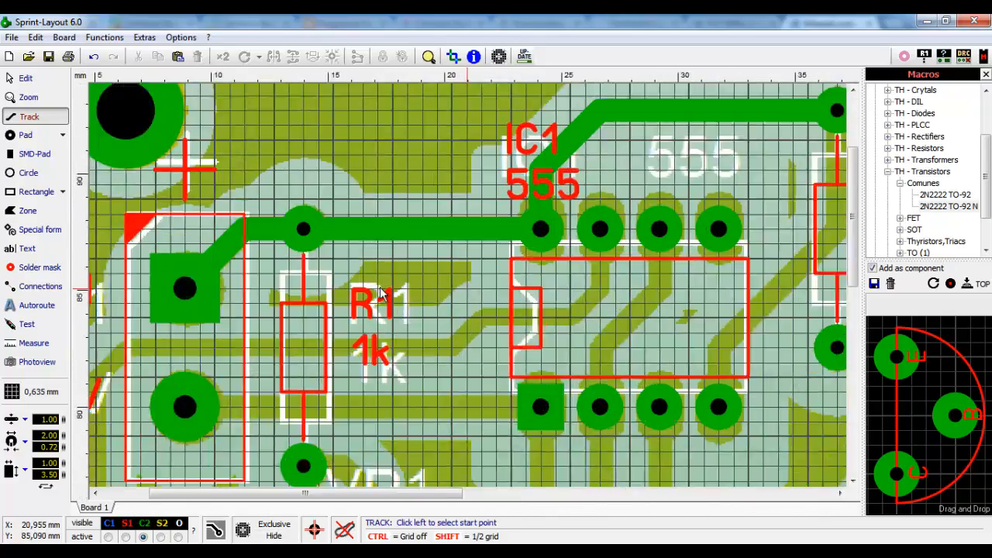
- End the track on the top IC1 pad and delete the unwanted track inside IC1
scroll(628, 361, up, 1)
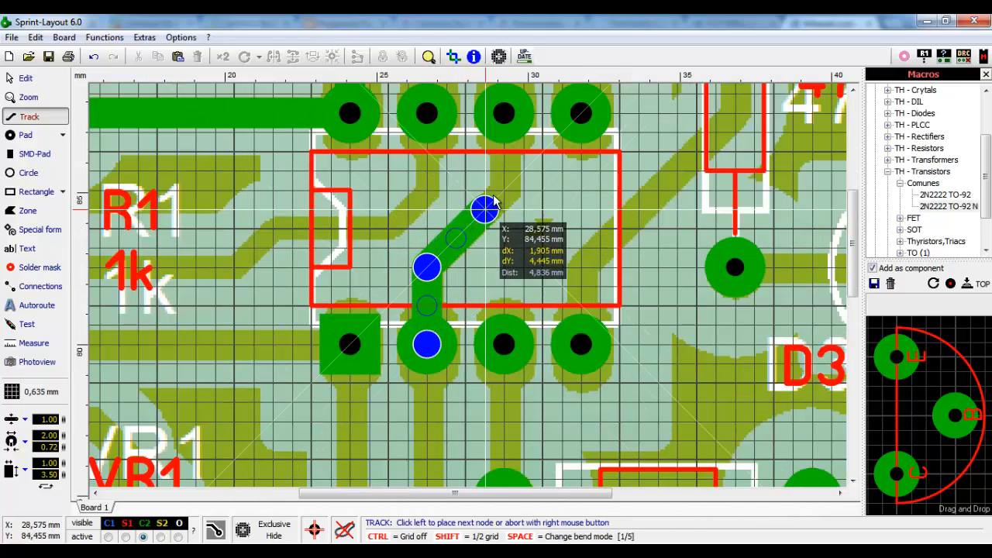
click(504, 113)
right_click(504, 112)
scroll(465, 124, down, 2)
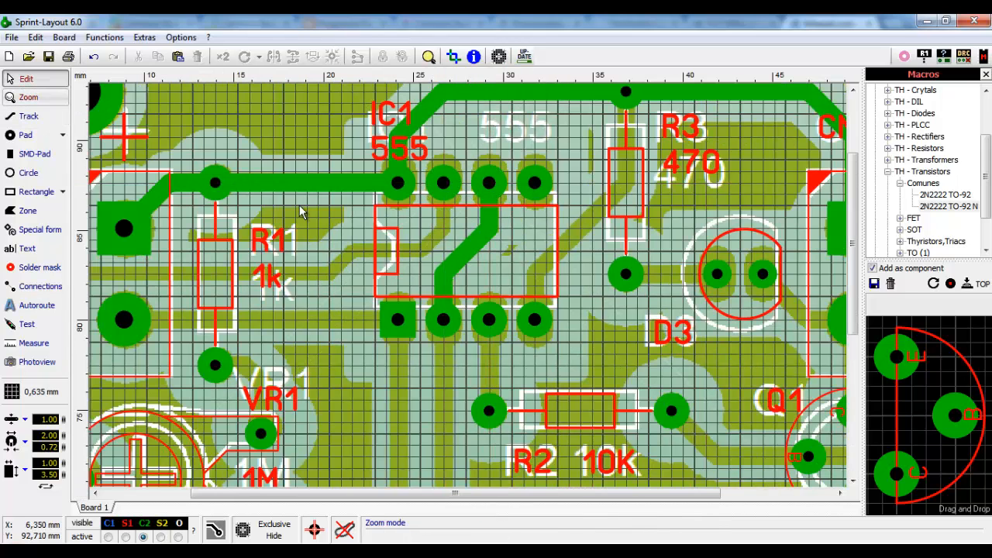
key(Delete)
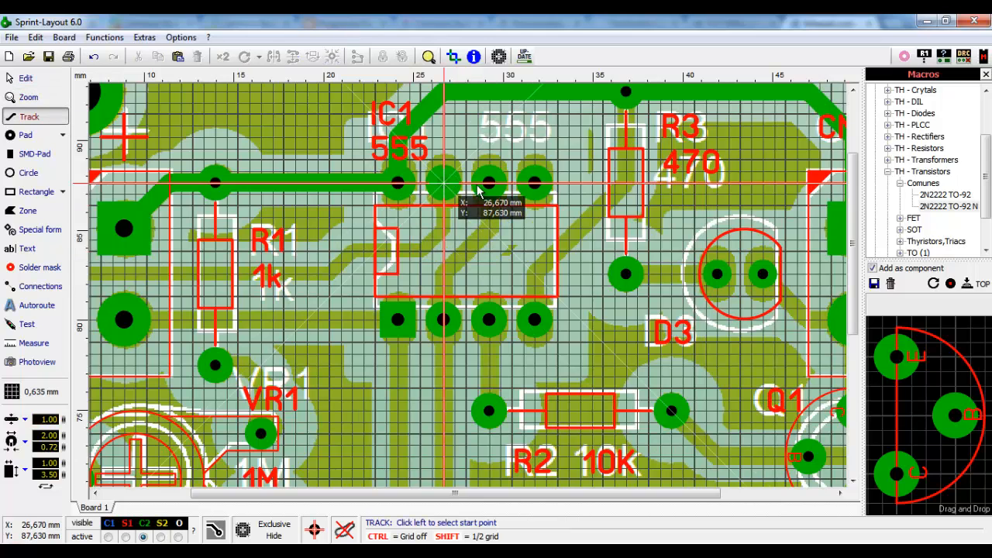
- Draw a bent track from the upper IC1 pad down past the lower pin to C1
scroll(525, 223, up, 2)
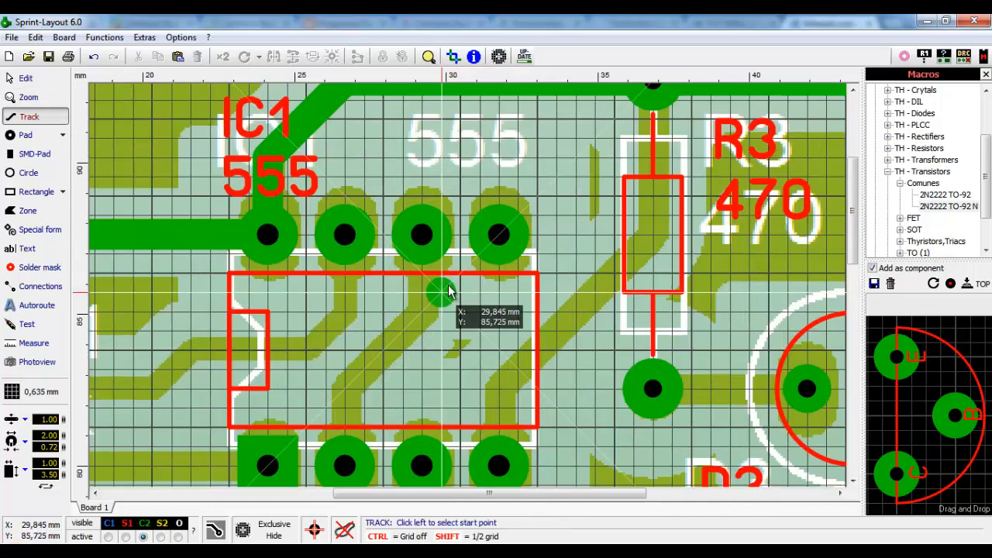
click(421, 235)
click(422, 310)
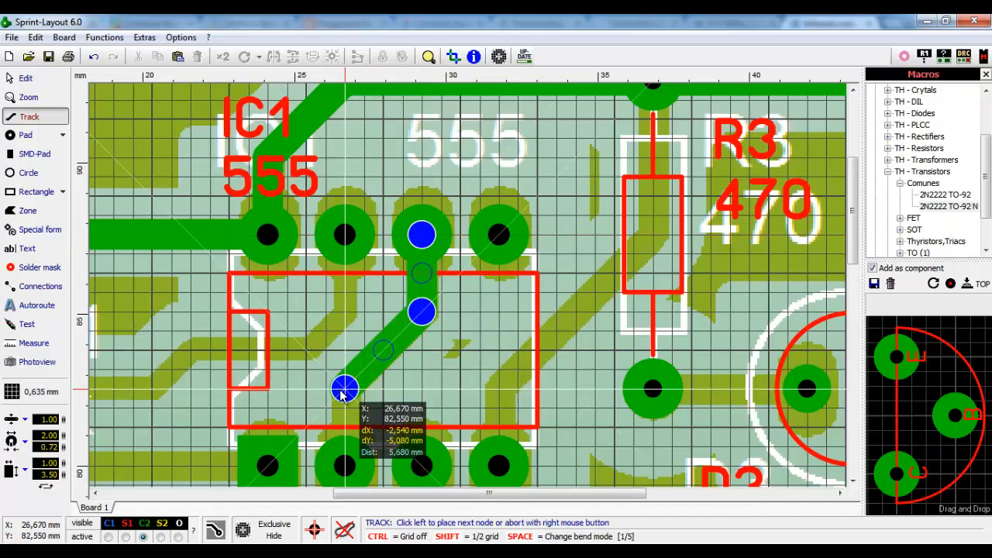
click(344, 387)
click(345, 465)
scroll(361, 430, down, 5)
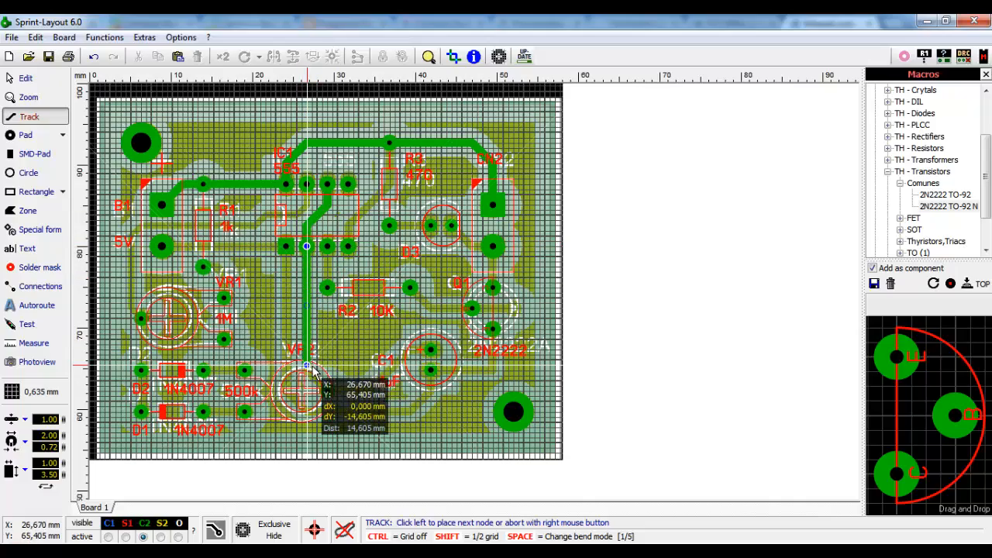
scroll(314, 375, up, 3)
scroll(453, 333, down, 3)
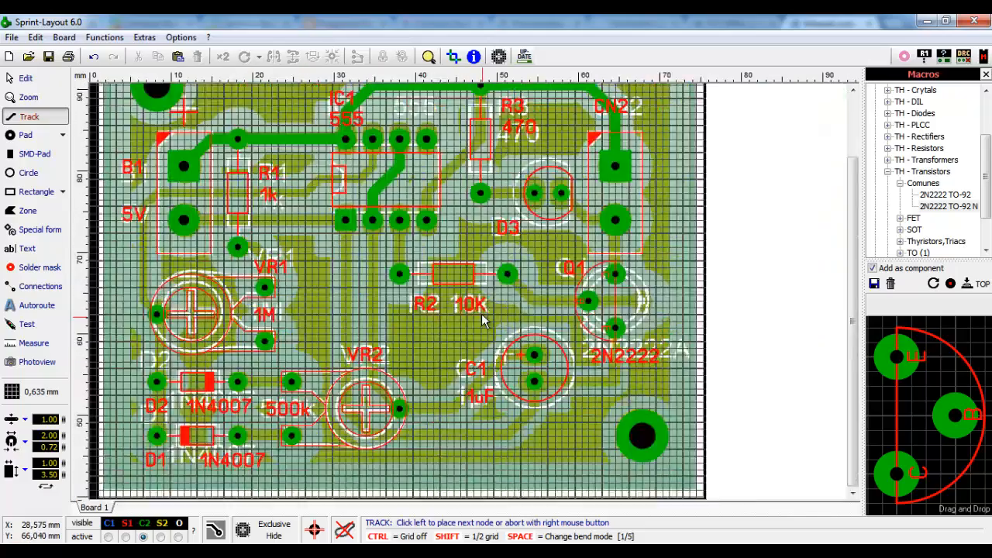
scroll(319, 315, up, 3)
scroll(461, 337, up, 3)
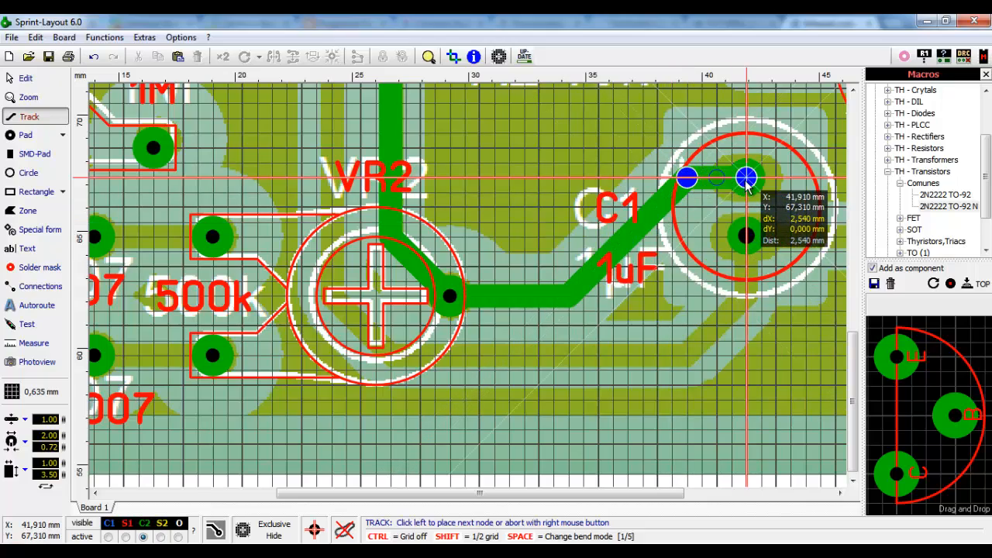
click(746, 183)
right_click(791, 180)
- Draw a track from the R2 pad to IC1
scroll(748, 190, down, 2)
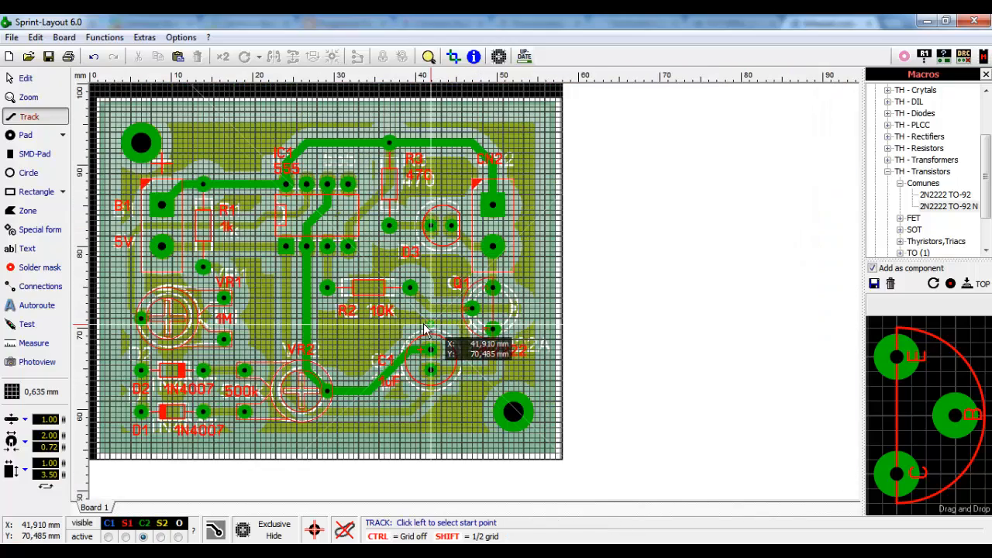
scroll(424, 205, up, 1)
scroll(420, 261, down, 1)
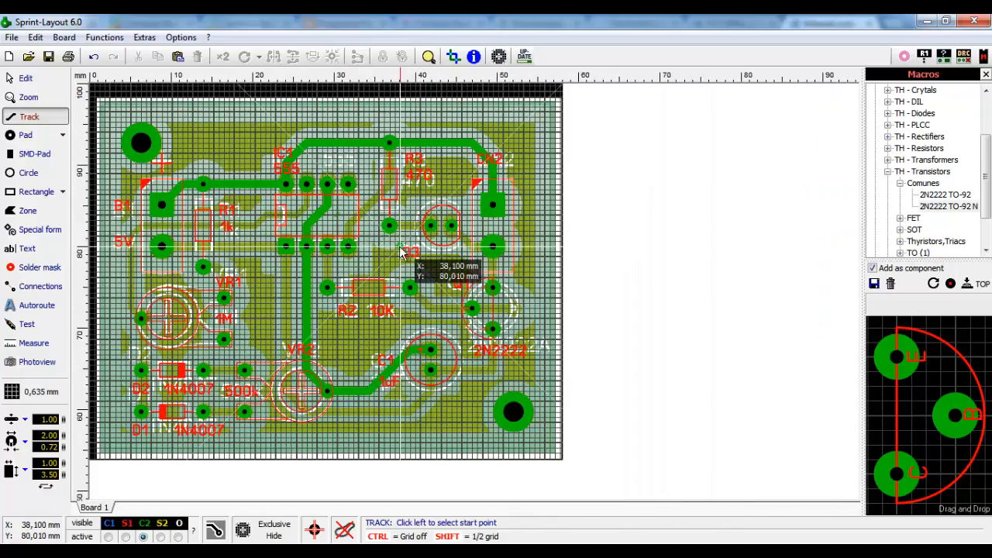
scroll(470, 300, up, 1)
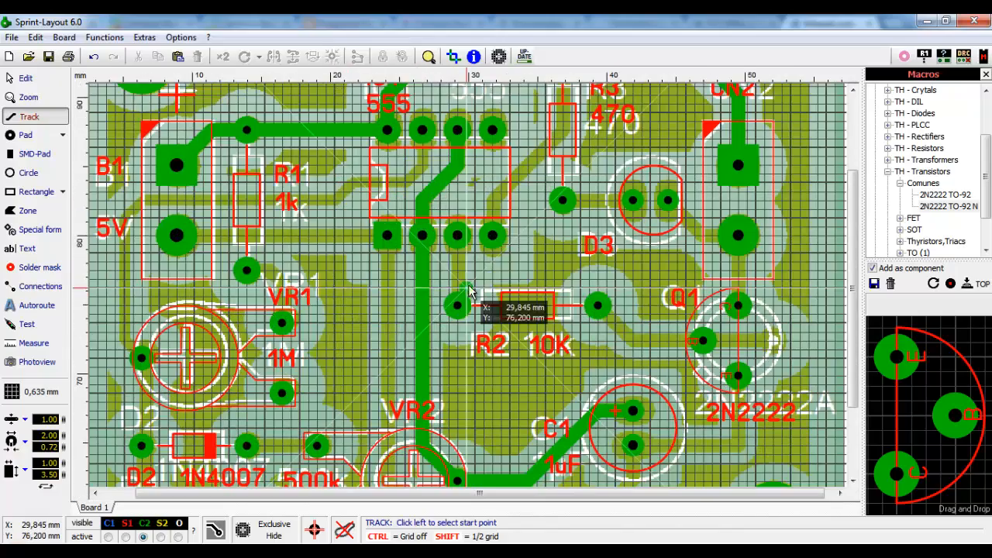
scroll(467, 291, up, 1)
scroll(432, 288, up, 1)
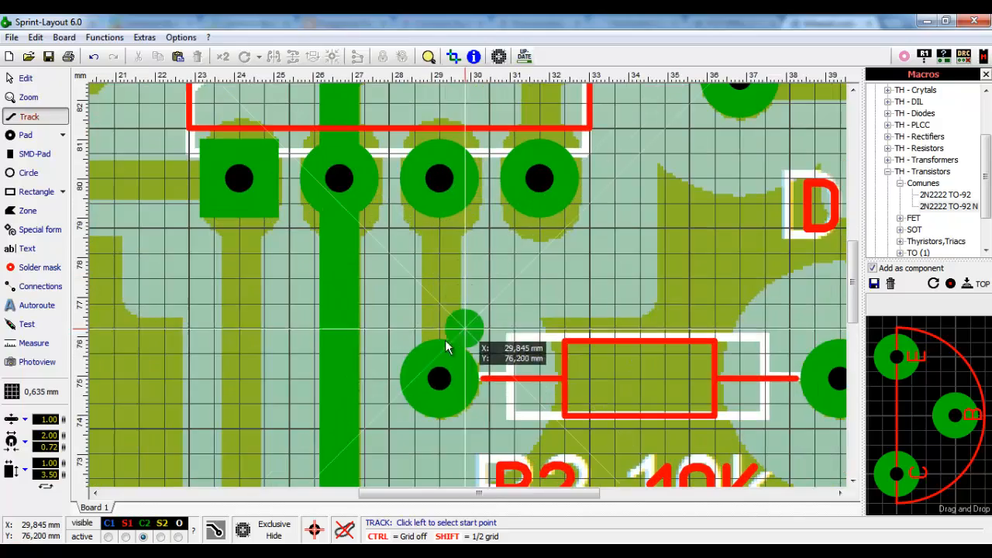
click(439, 378)
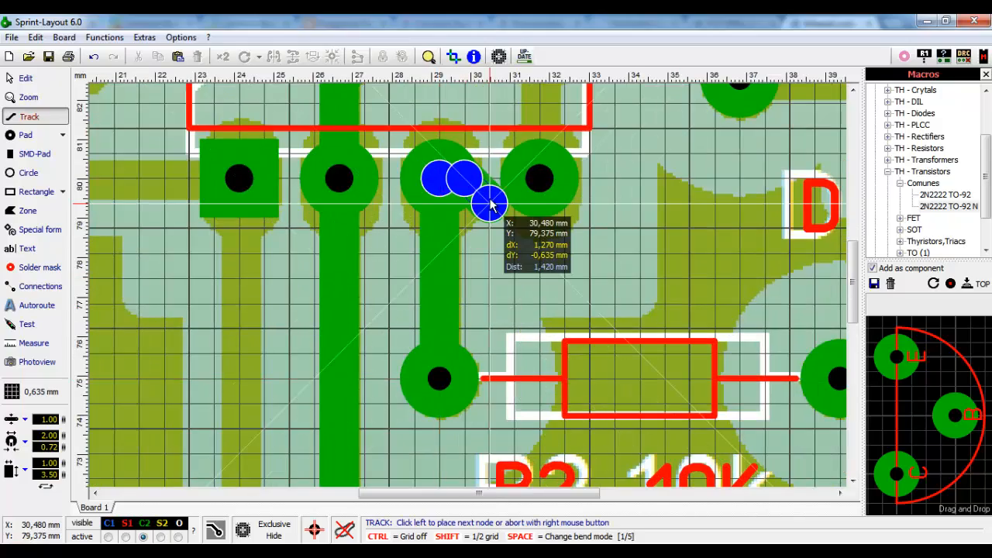
right_click(553, 199)
- Route a track from the IC1 pad, bending below R3, into the top track at R3
scroll(589, 205, down, 2)
scroll(626, 213, down, 2)
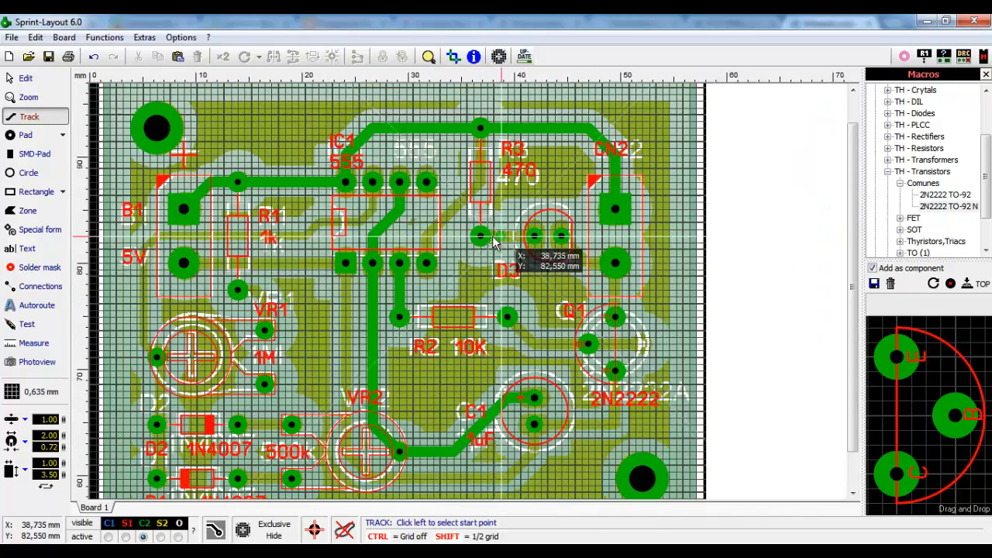
scroll(481, 217, up, 2)
scroll(454, 297, up, 2)
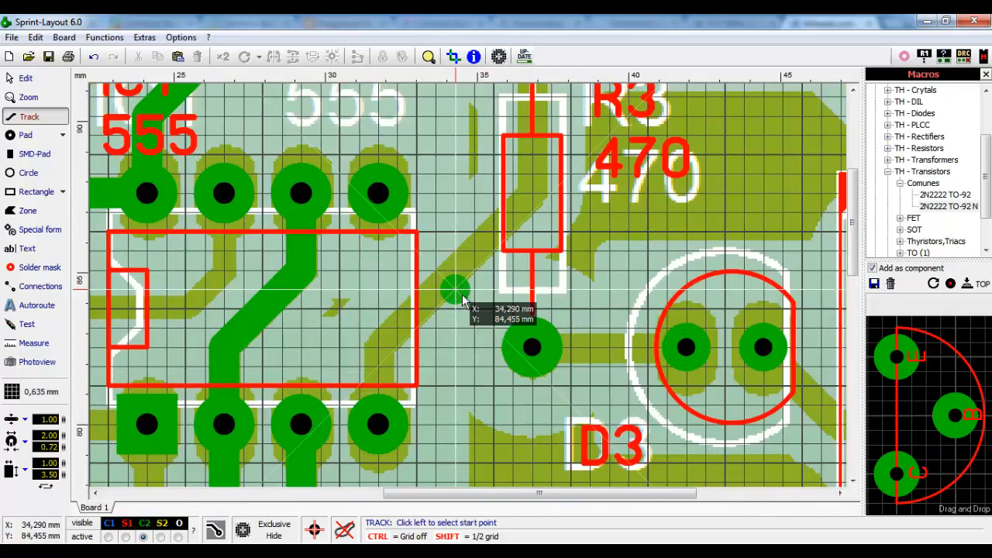
scroll(454, 286, down, 1)
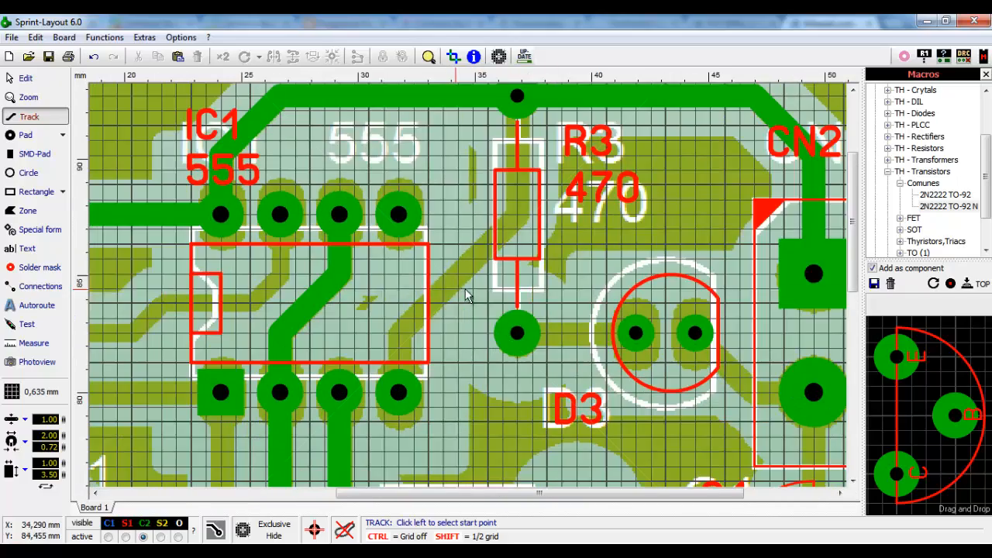
click(398, 394)
click(516, 214)
click(517, 96)
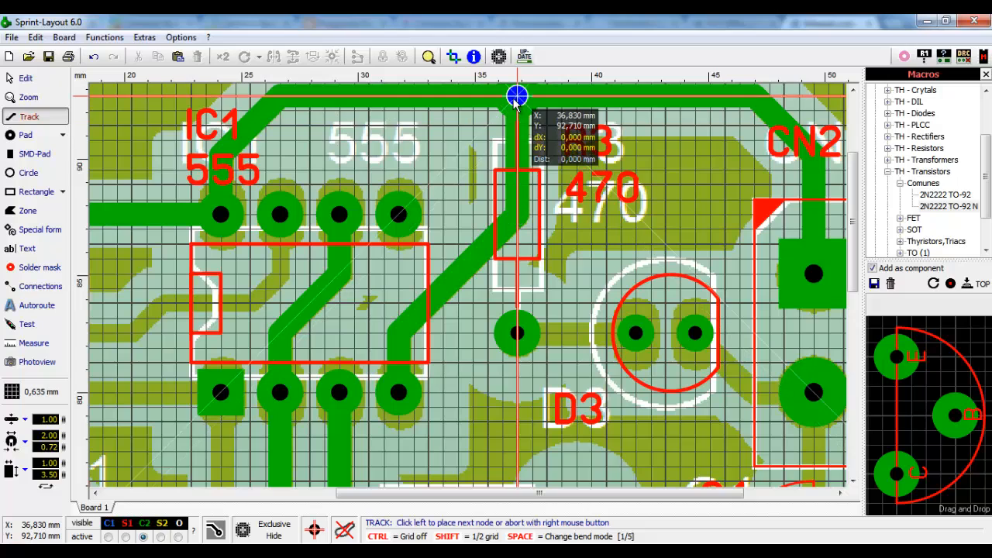
- Connect D3's left pad to the R3 pad and D3's right pad to CN2
scroll(577, 310, down, 2)
scroll(558, 309, up, 3)
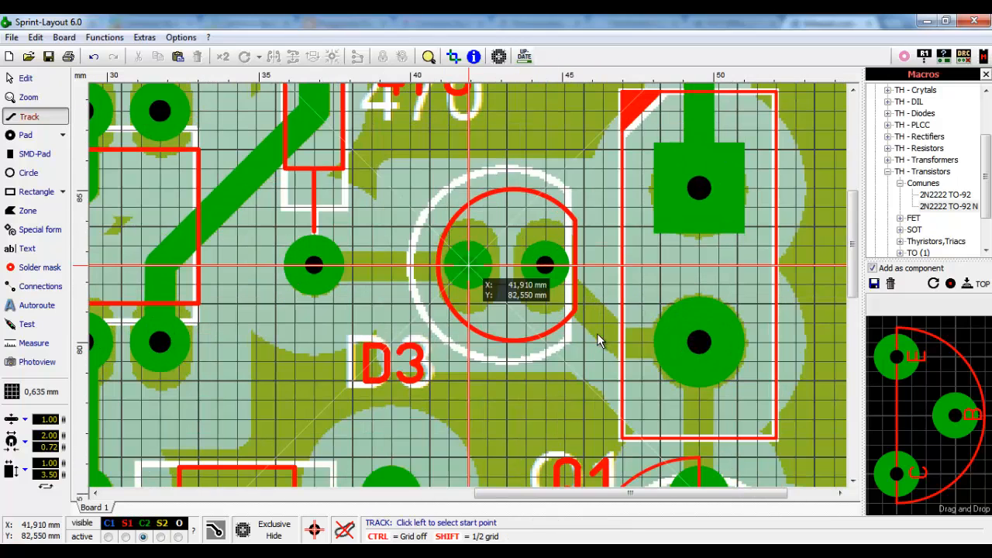
click(466, 265)
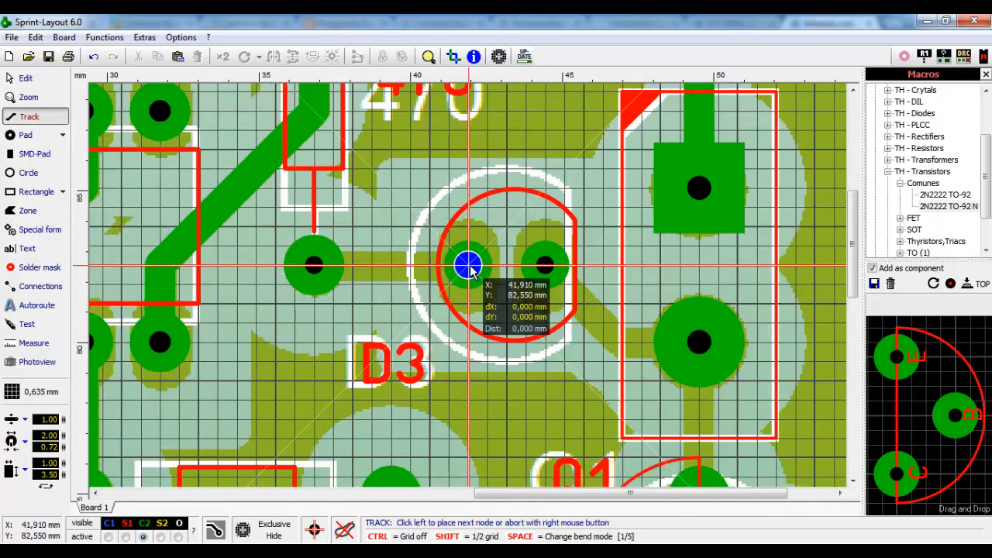
right_click(331, 272)
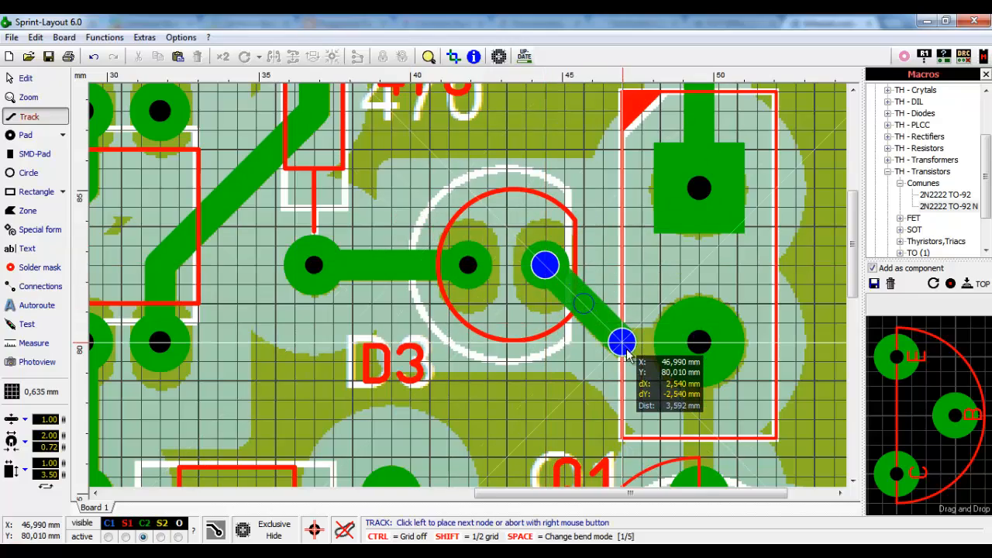
click(698, 342)
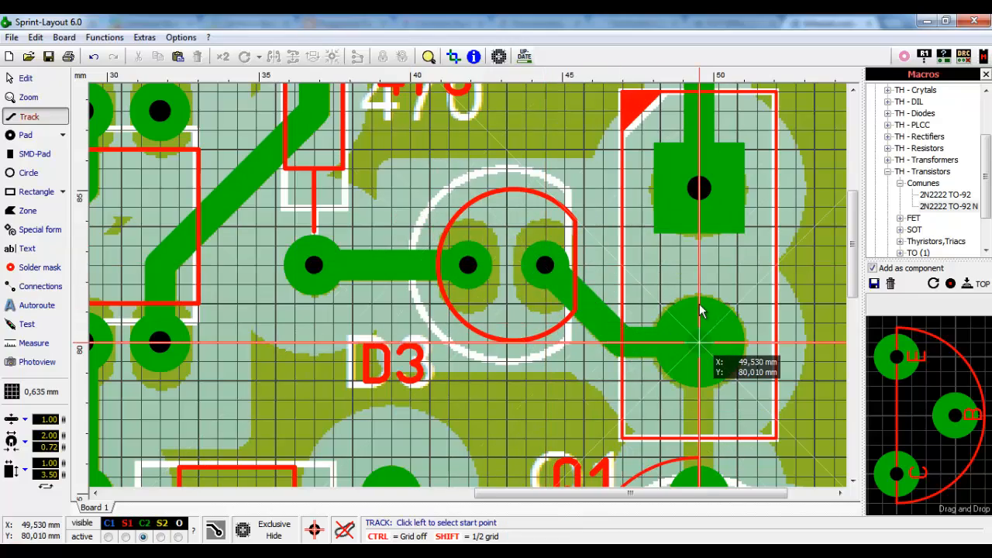
scroll(699, 310, down, 2)
scroll(465, 310, down, 1)
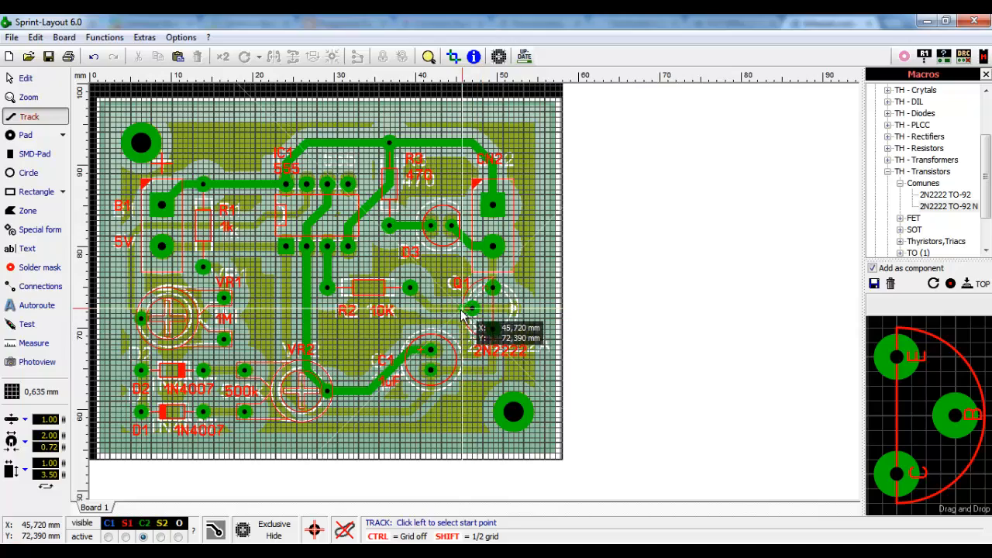
- Hide and restore the scanned copy twice to check the traced tracks
click(273, 536)
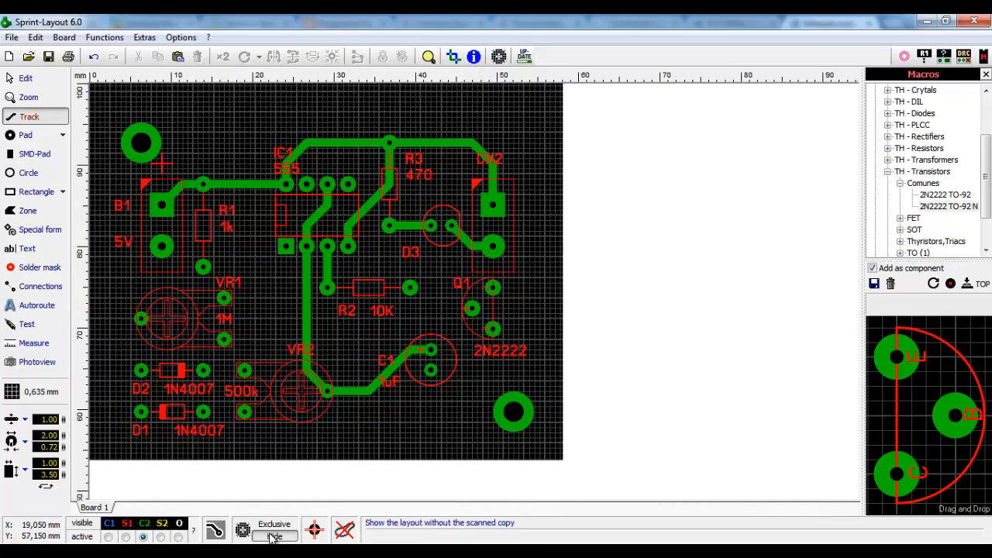
click(273, 536)
click(273, 537)
click(273, 536)
- Draw a track from Q1's base pad to D3's pad
scroll(508, 333, up, 3)
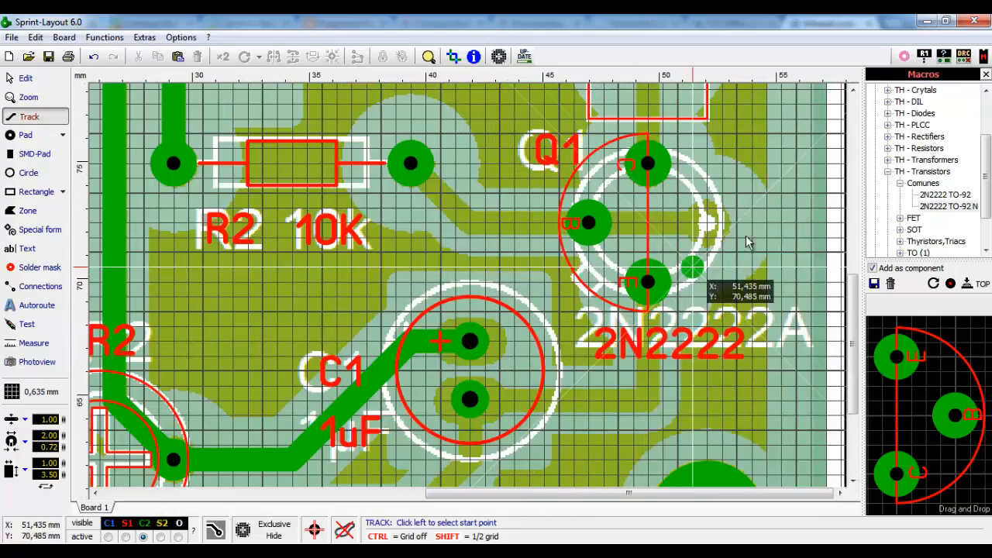
scroll(658, 191, up, 2)
scroll(399, 283, down, 1)
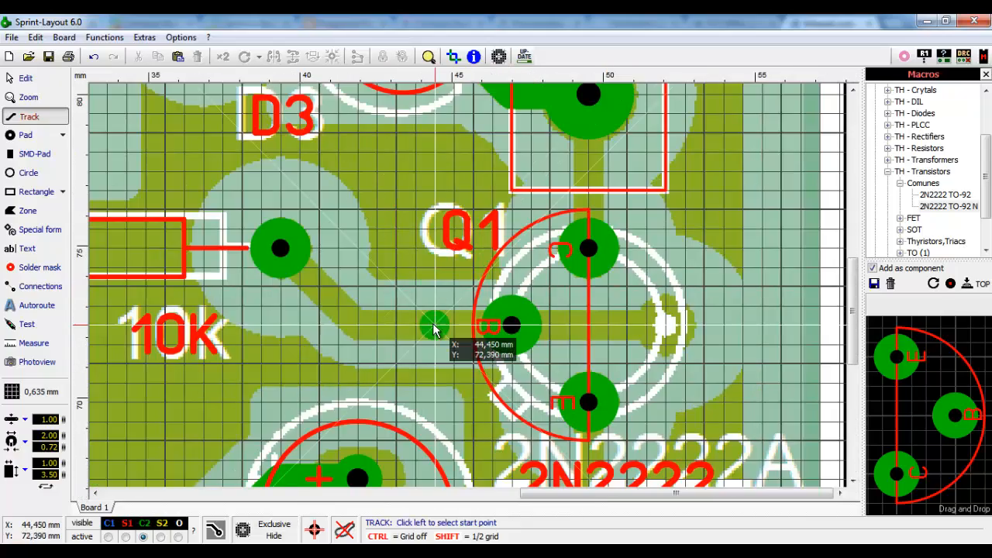
click(508, 329)
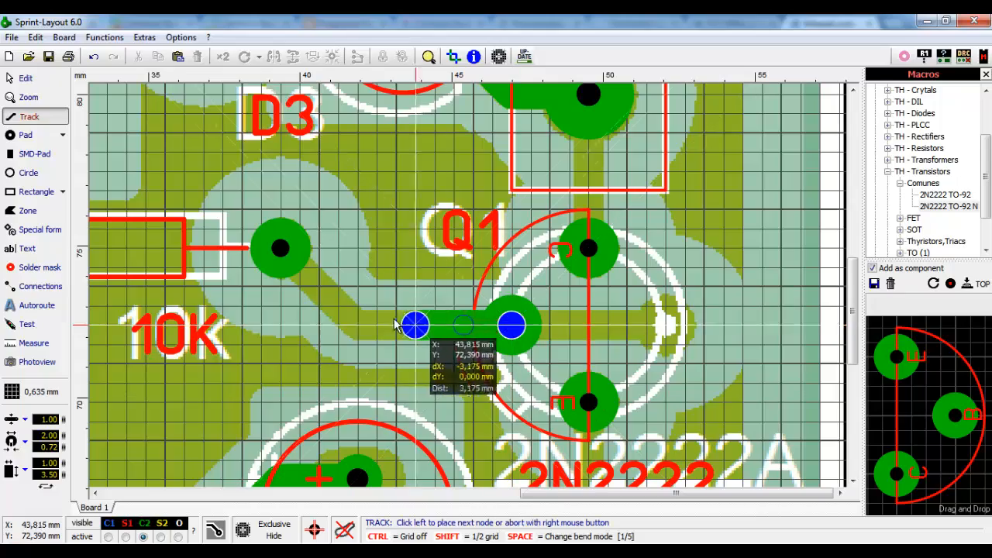
click(281, 248)
right_click(280, 246)
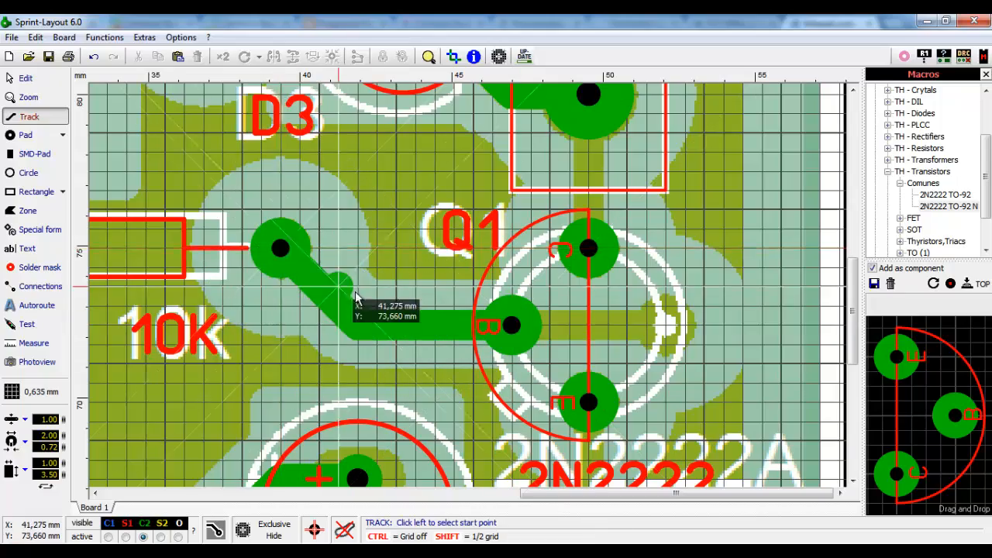
- Route a bent track from Q1's emitter pad to C1's lower pad
scroll(333, 306, down, 2)
scroll(790, 393, down, 2)
scroll(721, 292, up, 3)
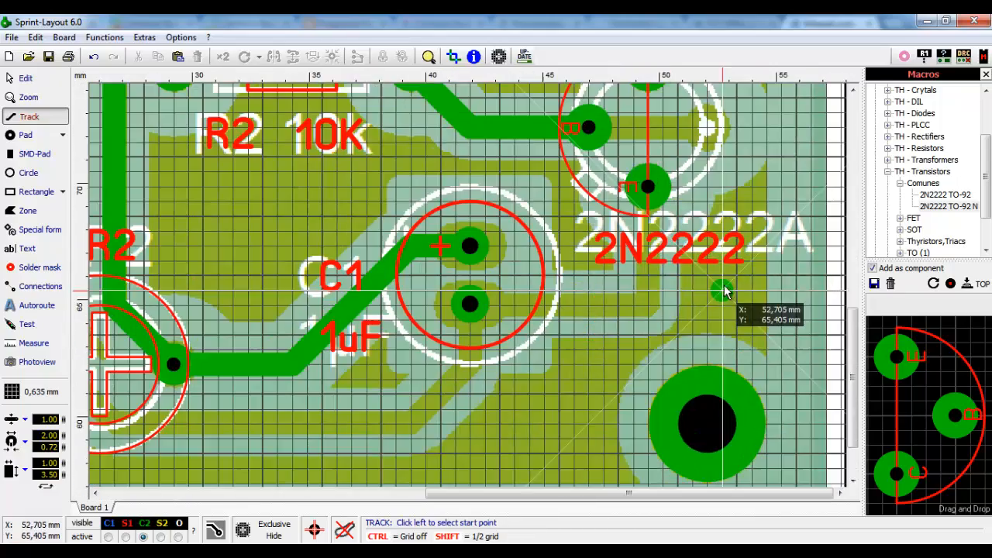
scroll(648, 292, up, 1)
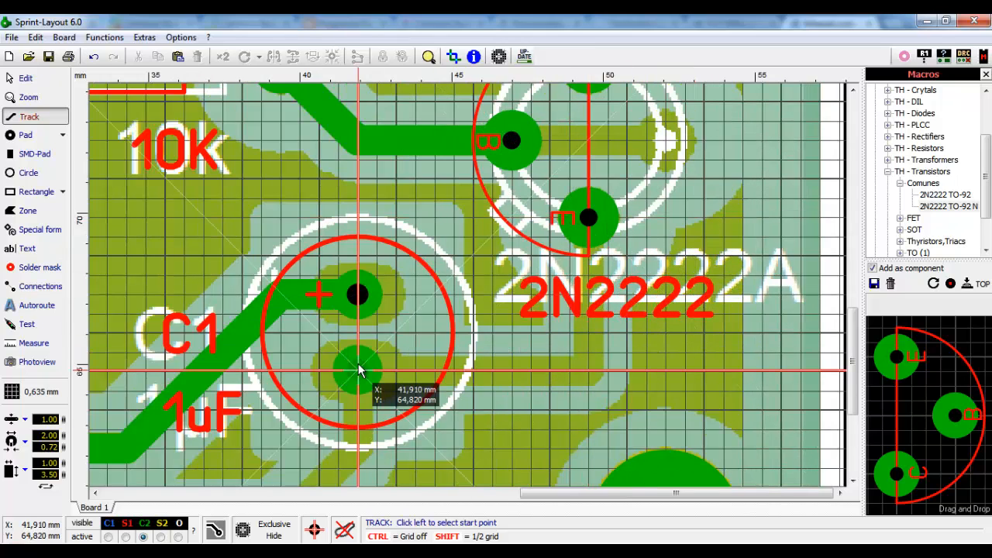
click(584, 219)
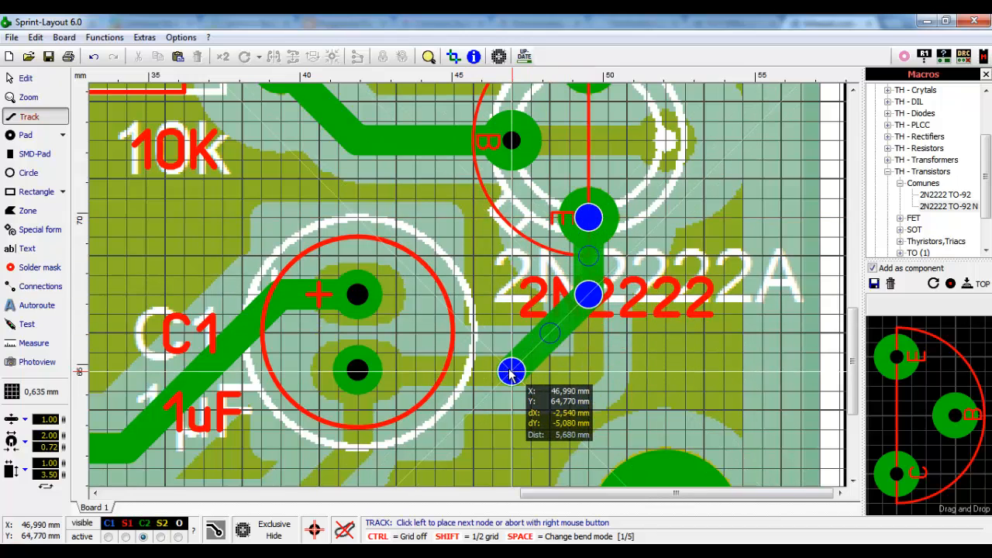
click(509, 372)
click(369, 373)
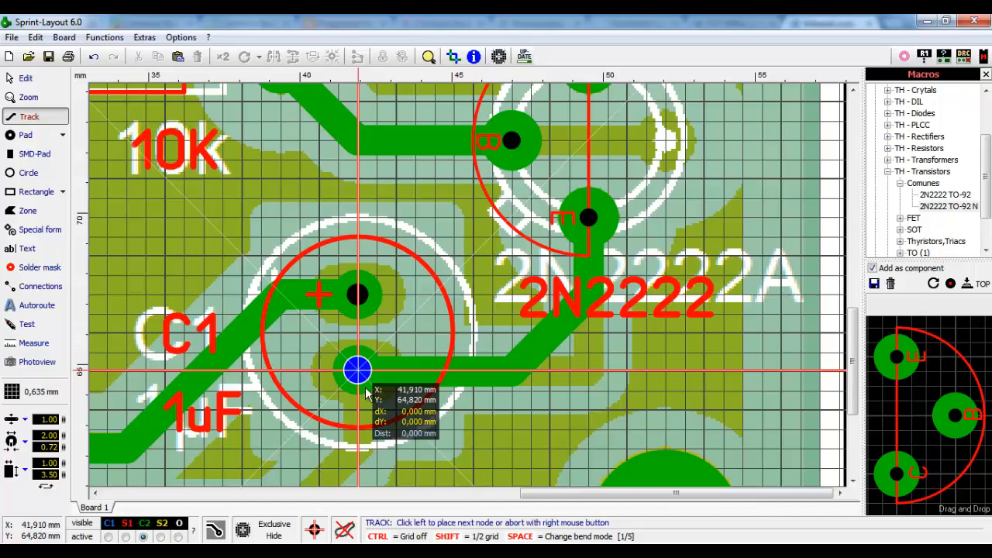
- Run a track from C1's pad down with a 45° bend to VR2's pad
scroll(367, 394, down, 3)
scroll(436, 419, up, 2)
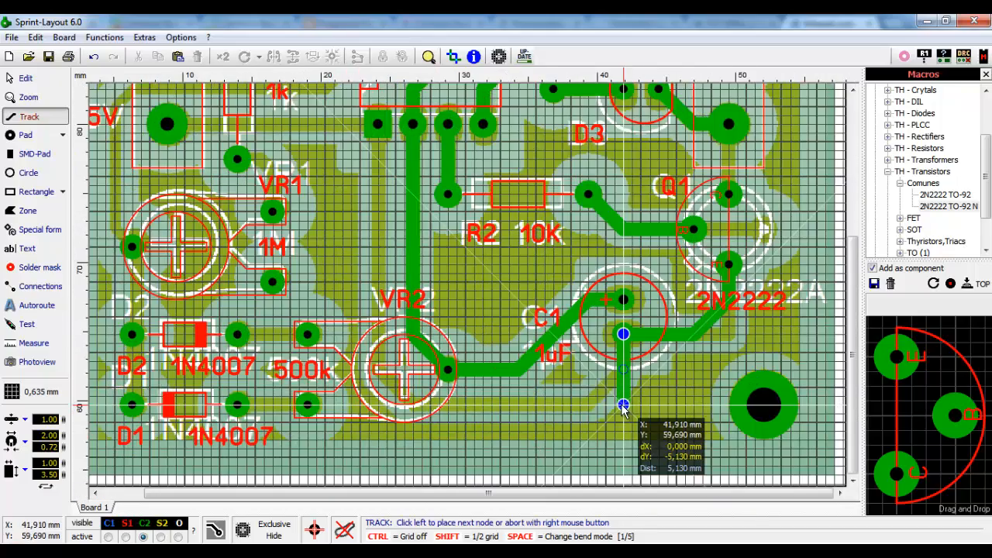
scroll(465, 318, up, 3)
scroll(527, 341, down, 2)
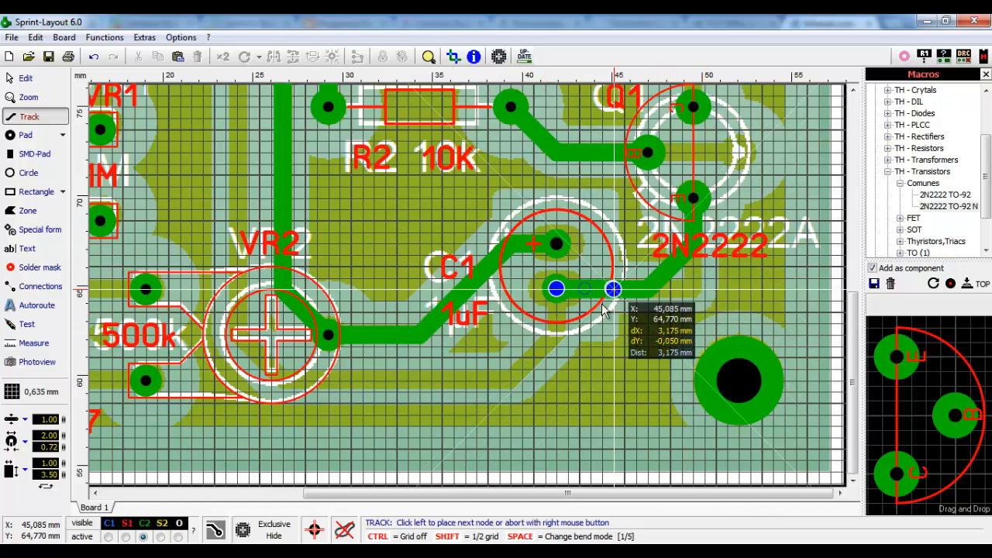
click(556, 335)
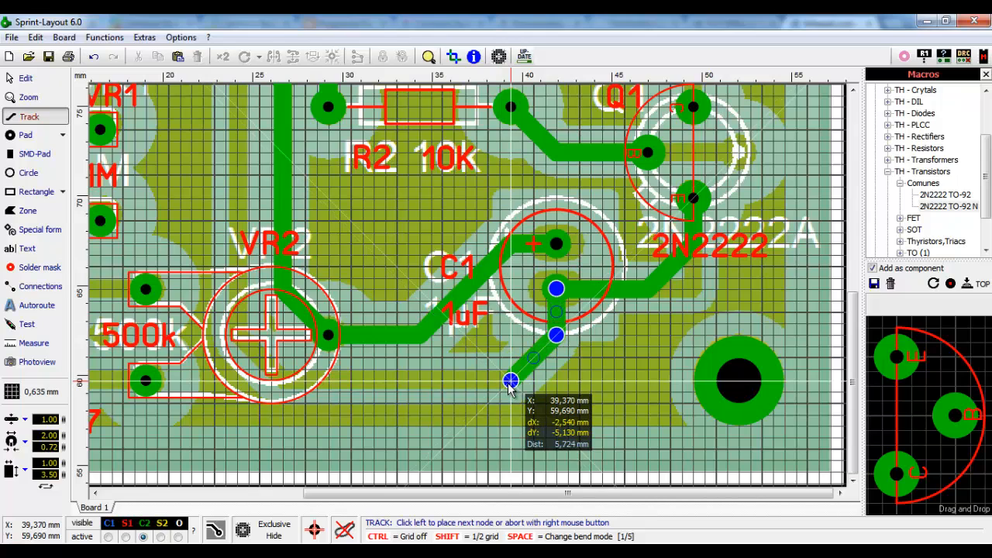
click(510, 381)
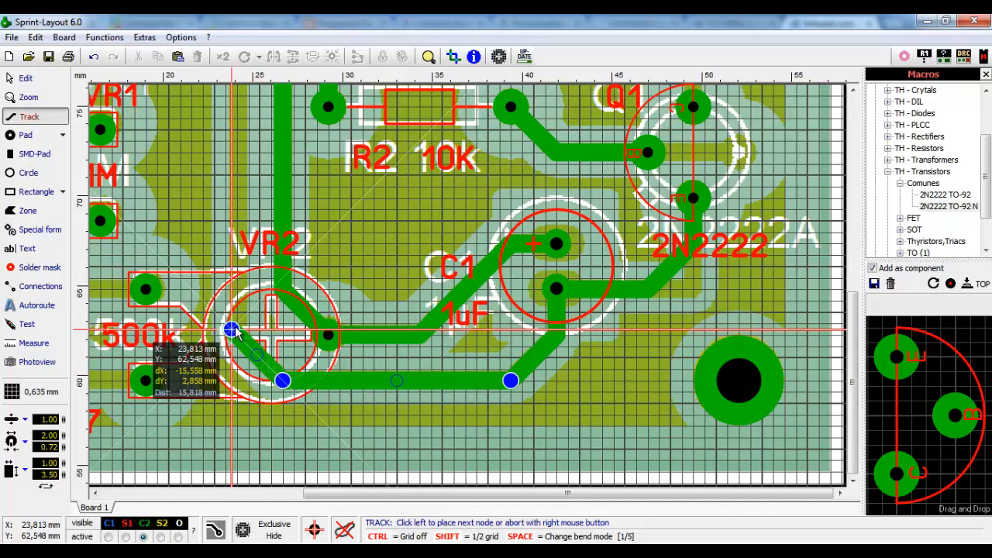
scroll(231, 330, up, 1)
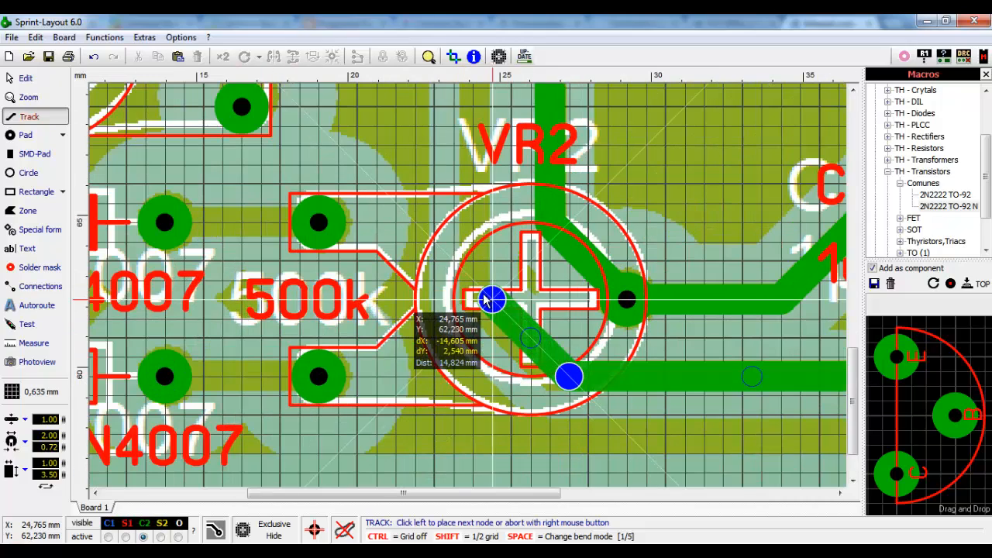
click(474, 298)
- Continue the track from VR2 up to the IC1 pad and left to the 5V pad
scroll(341, 271, down, 2)
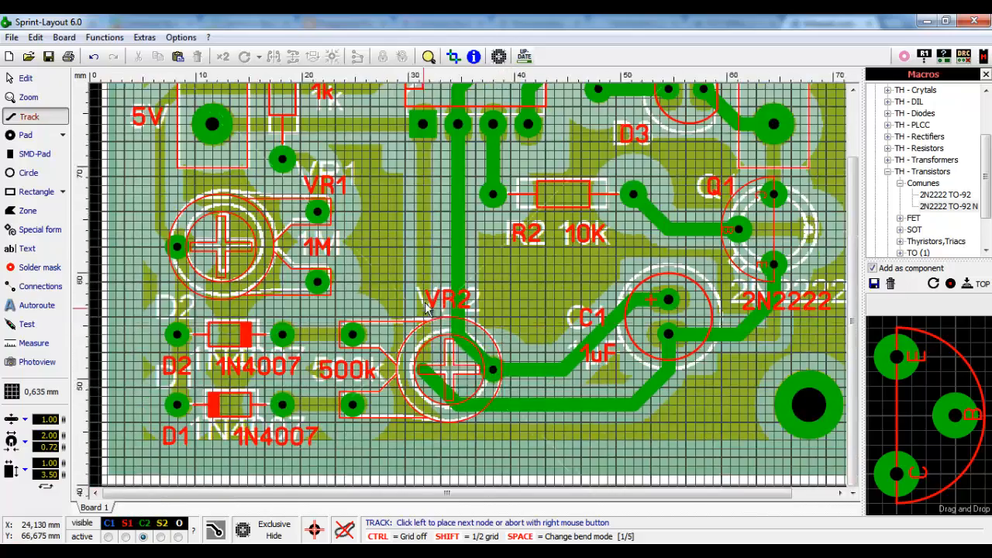
scroll(341, 272, up, 1)
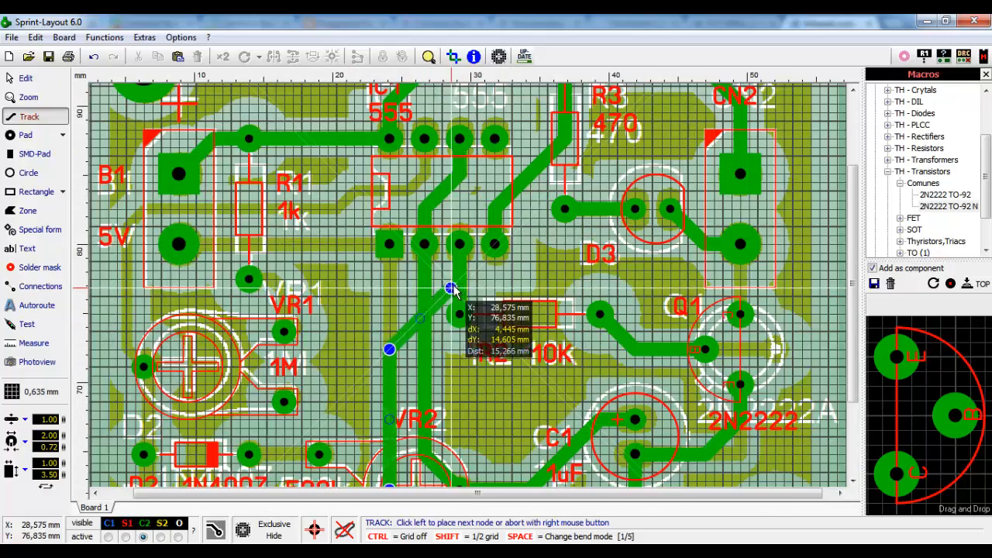
click(390, 244)
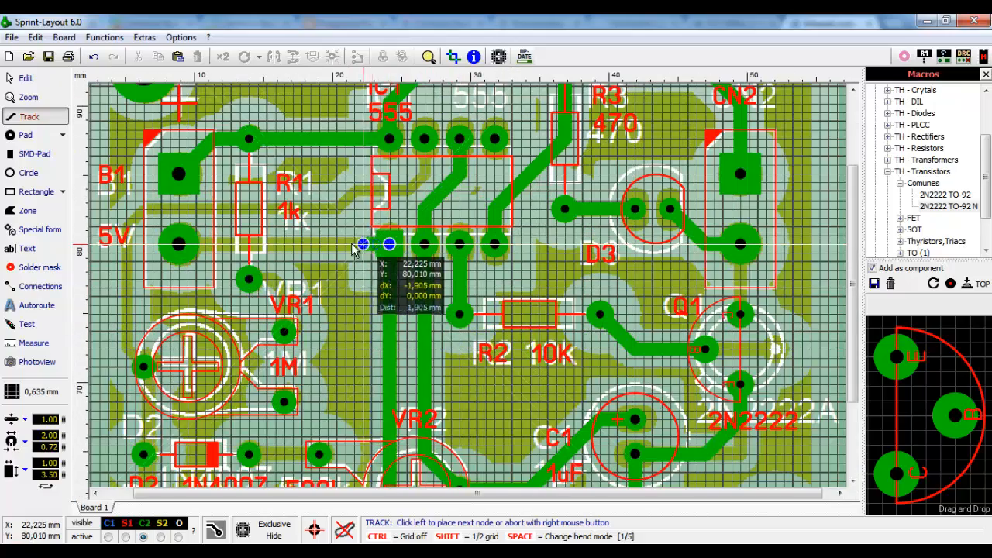
click(179, 245)
right_click(178, 245)
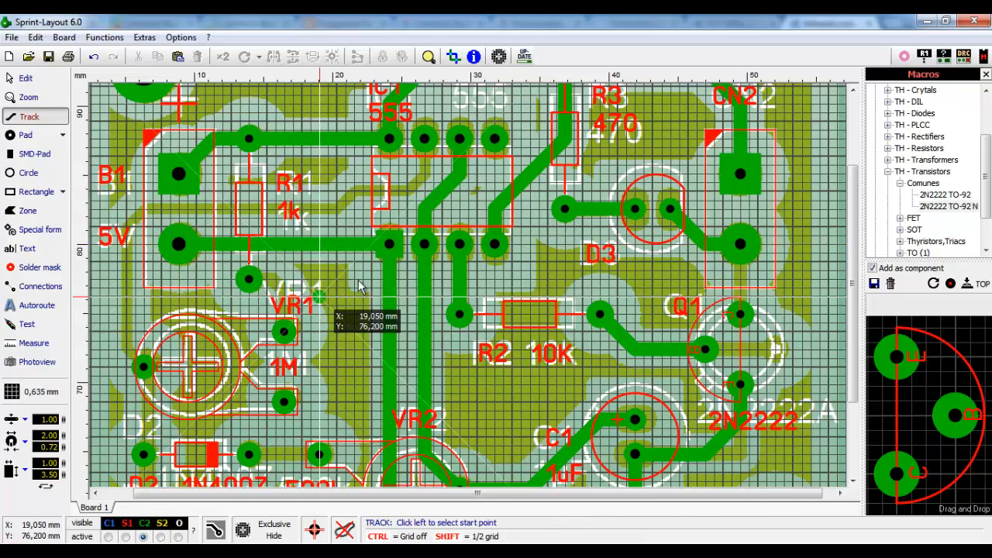
scroll(317, 288, down, 1)
scroll(217, 248, up, 1)
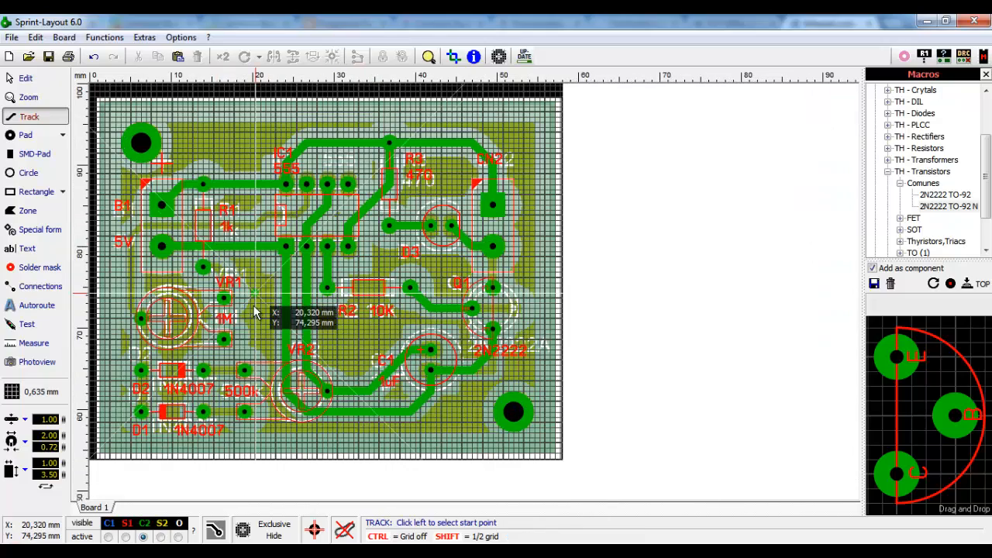
click(275, 537)
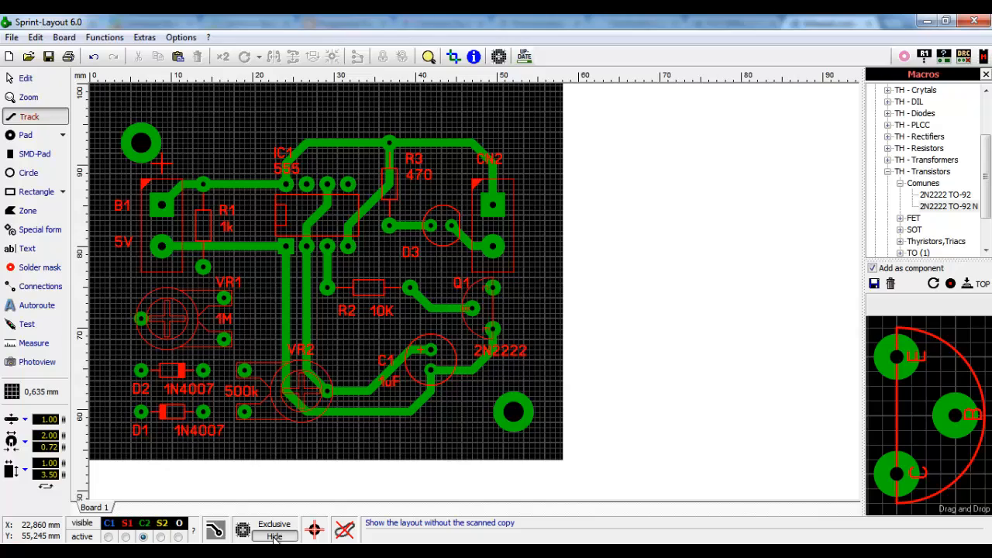
click(275, 536)
click(274, 536)
click(275, 537)
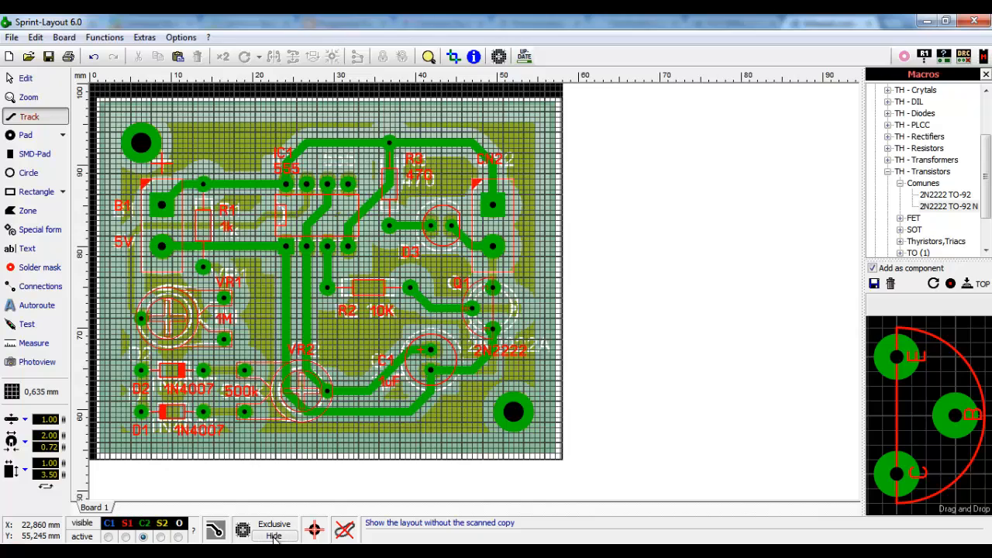
click(275, 536)
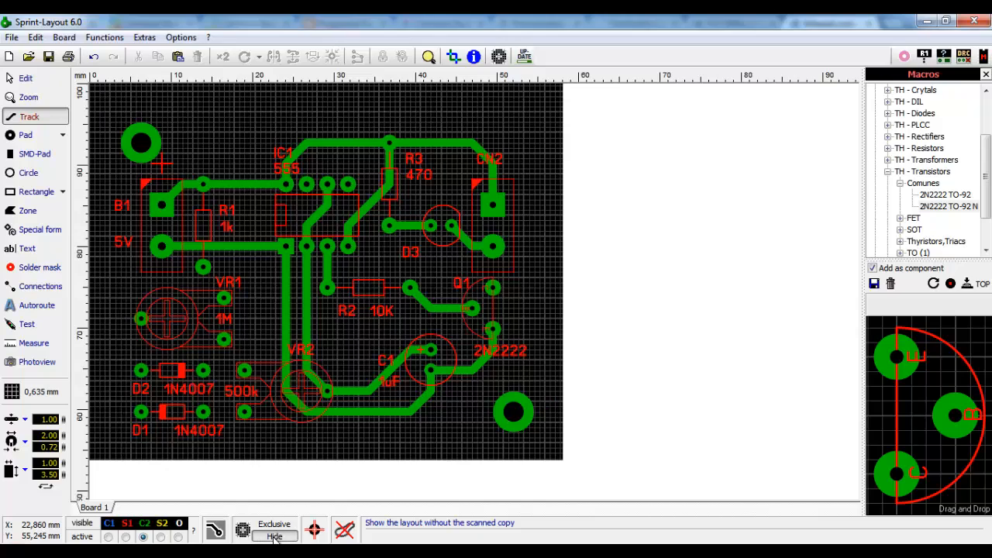
click(275, 536)
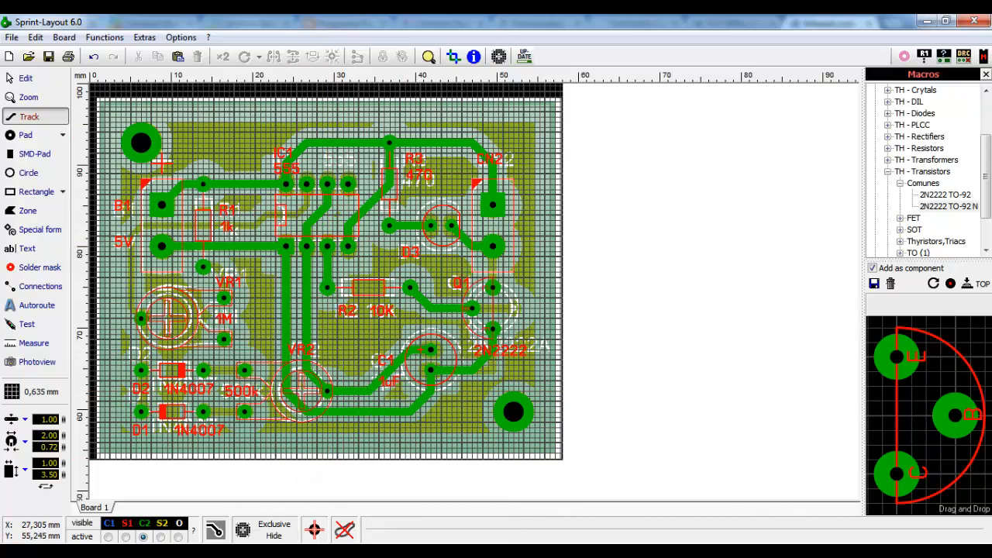
click(275, 537)
click(274, 537)
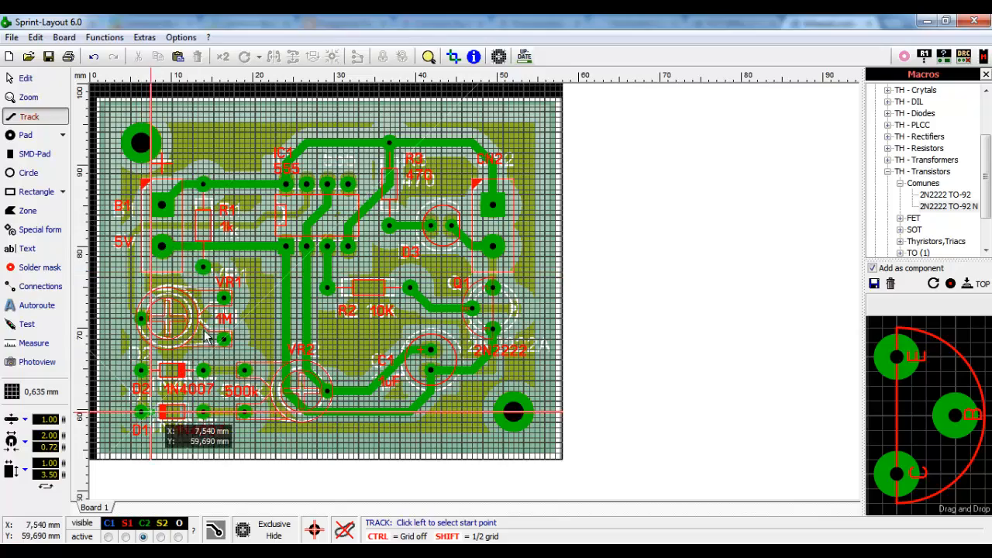
scroll(280, 231, up, 2)
scroll(407, 285, up, 1)
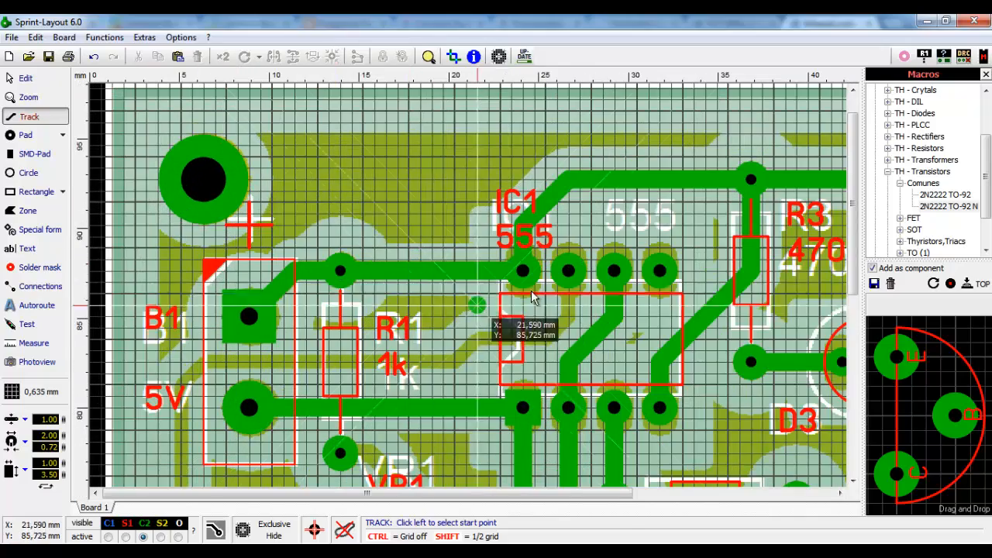
scroll(471, 289, up, 1)
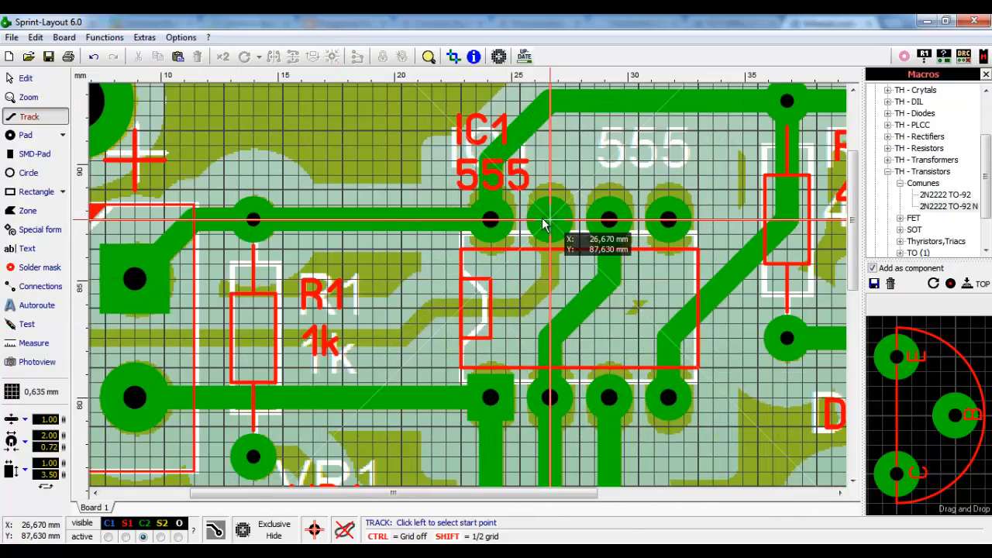
- Draw a track from the lower 500k pad to the D1 pad
scroll(491, 286, down, 5)
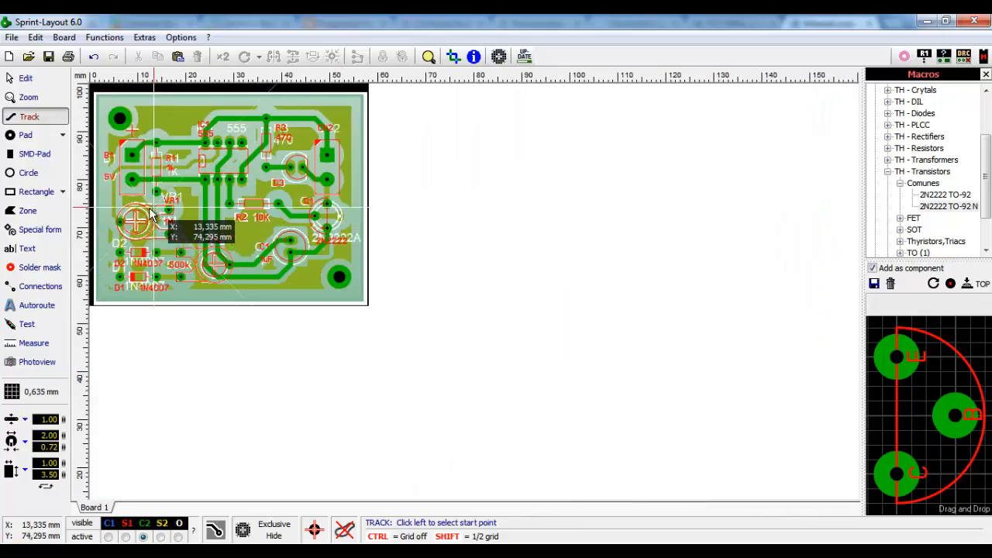
scroll(166, 285, up, 1)
scroll(167, 285, up, 4)
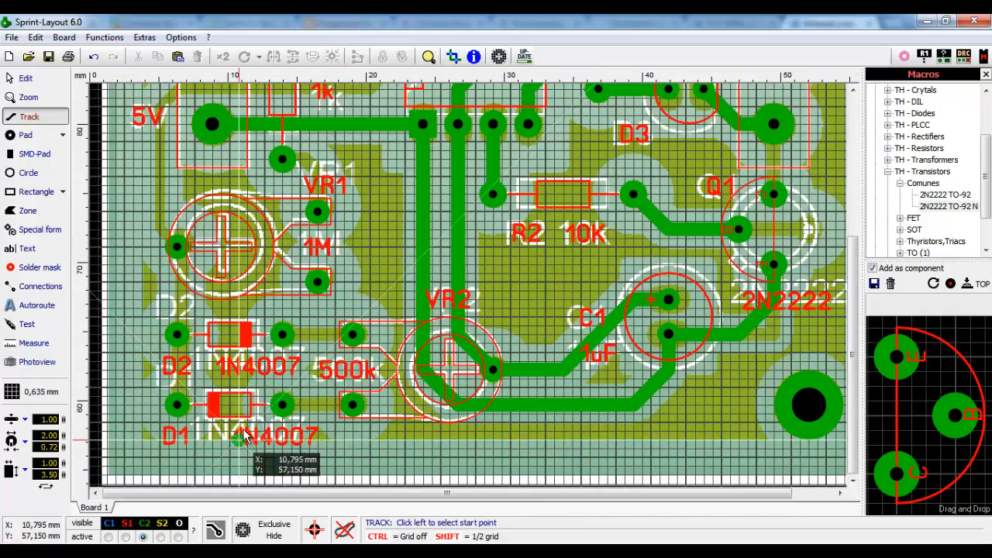
scroll(244, 427, up, 1)
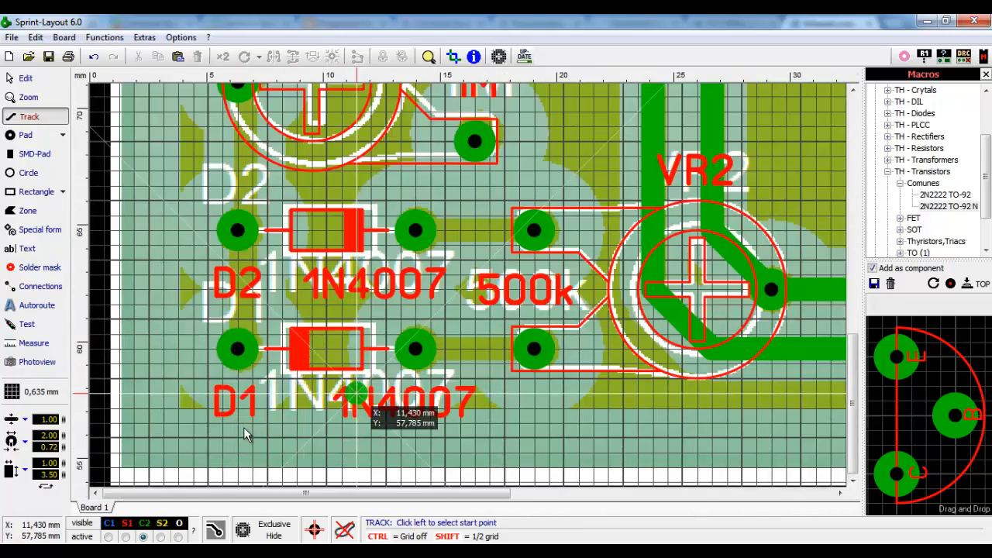
click(500, 357)
click(415, 350)
right_click(415, 350)
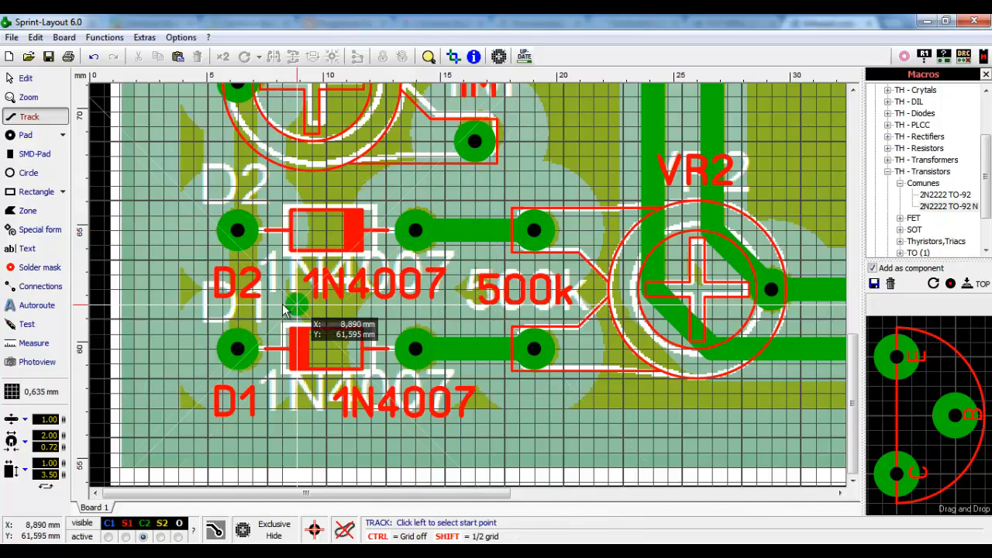
- Draw a bent track from VR1's upper pad to the pad below R1
scroll(308, 264, down, 2)
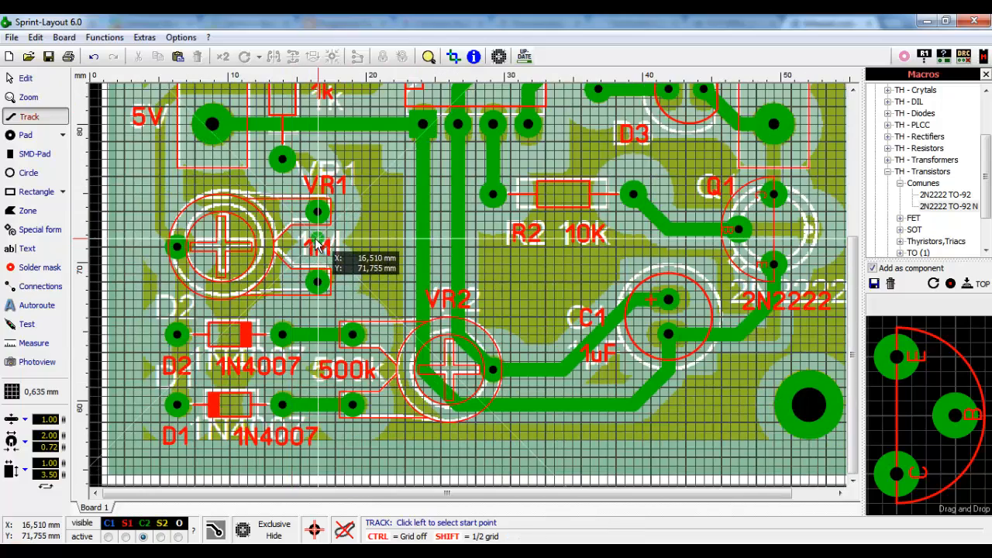
scroll(309, 264, up, 1)
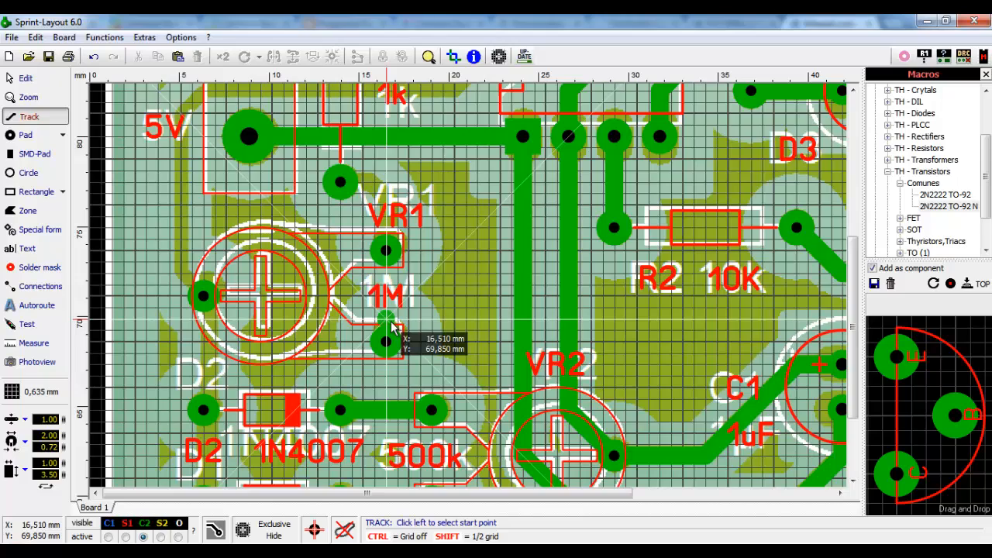
scroll(392, 327, up, 1)
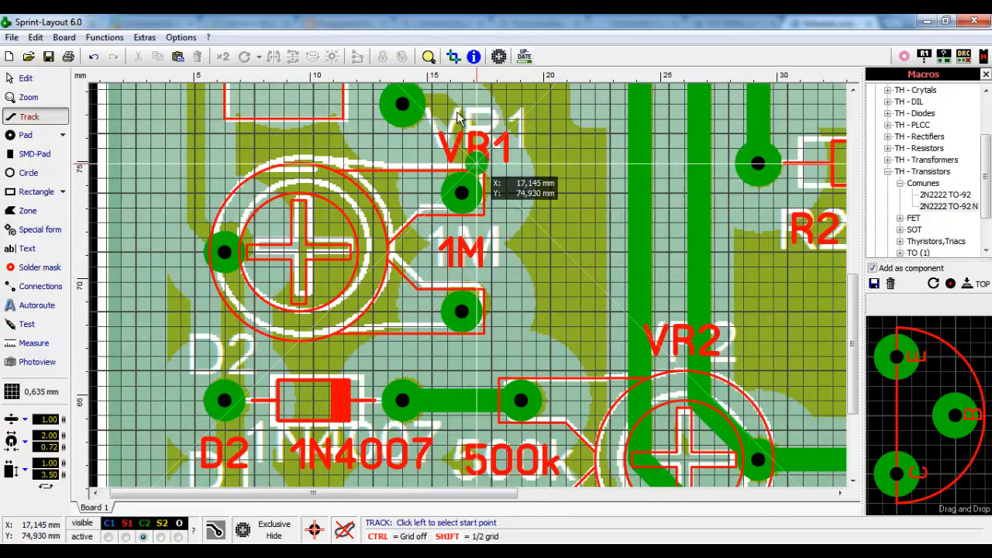
scroll(458, 117, down, 1)
scroll(465, 294, up, 1)
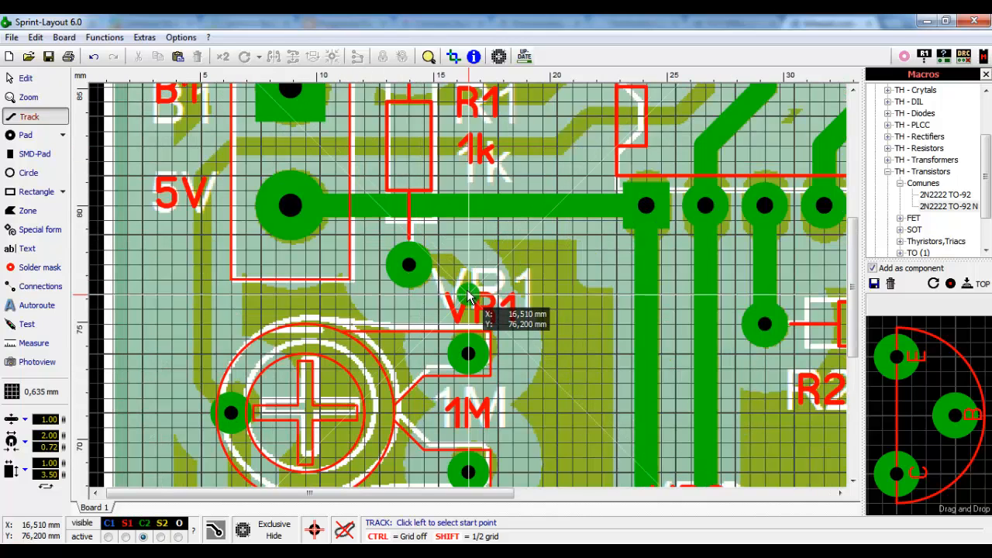
click(468, 357)
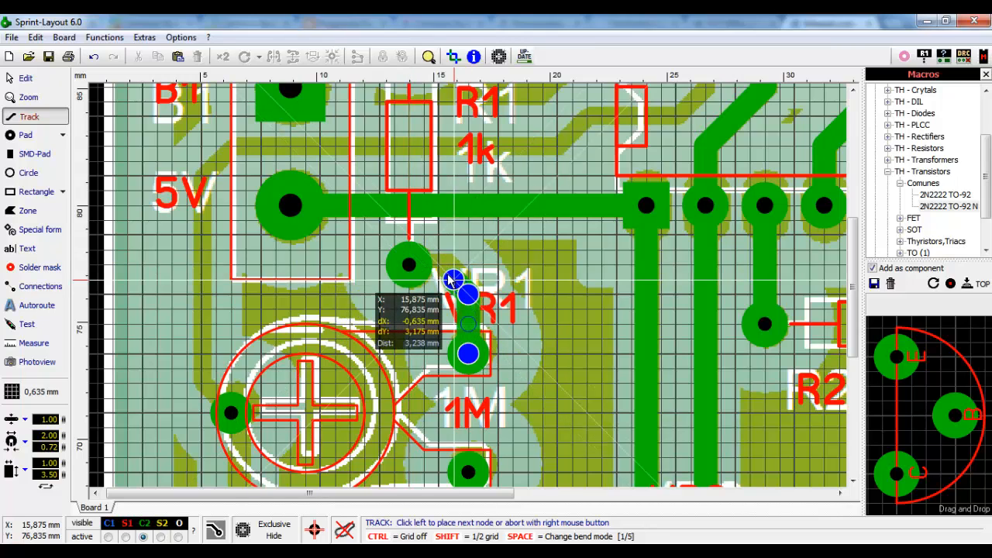
click(450, 268)
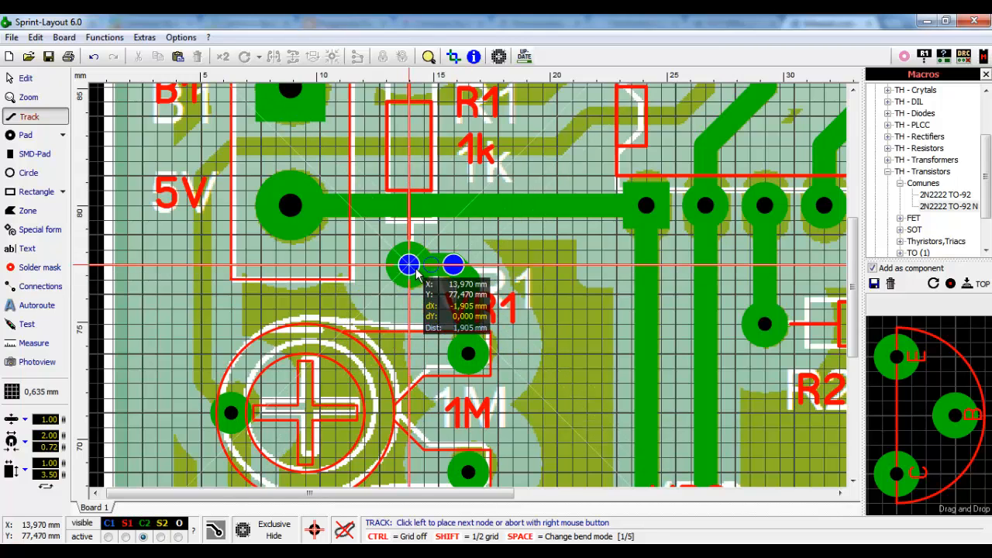
click(416, 274)
right_click(416, 274)
- Draw a track from the lower D1 pad straight up to the VR1 side pad
scroll(416, 333, down, 1)
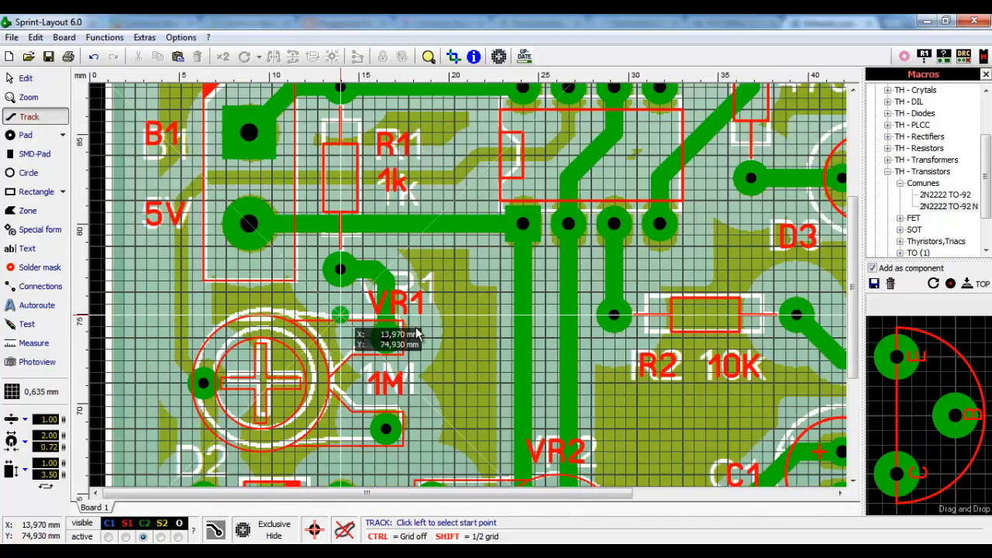
scroll(416, 333, down, 2)
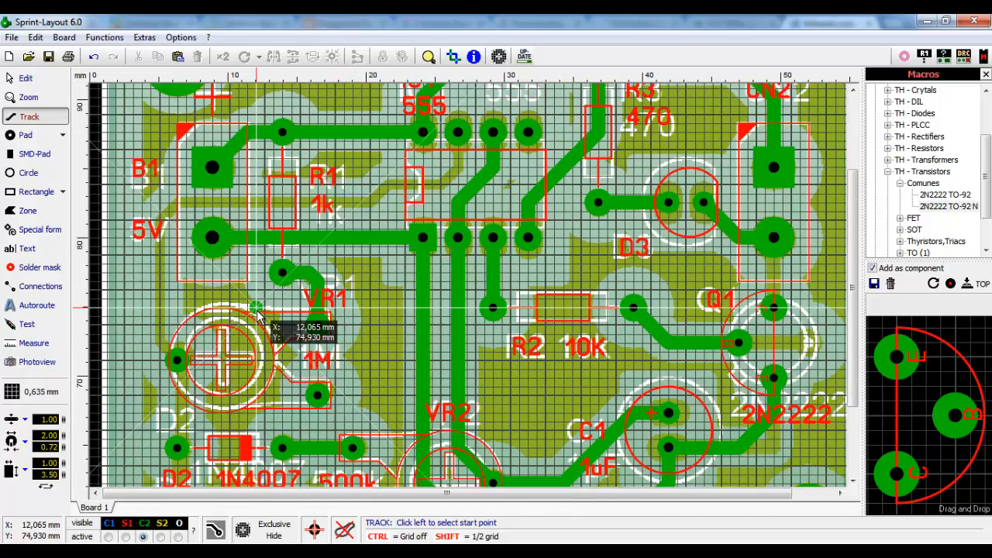
scroll(260, 320, down, 1)
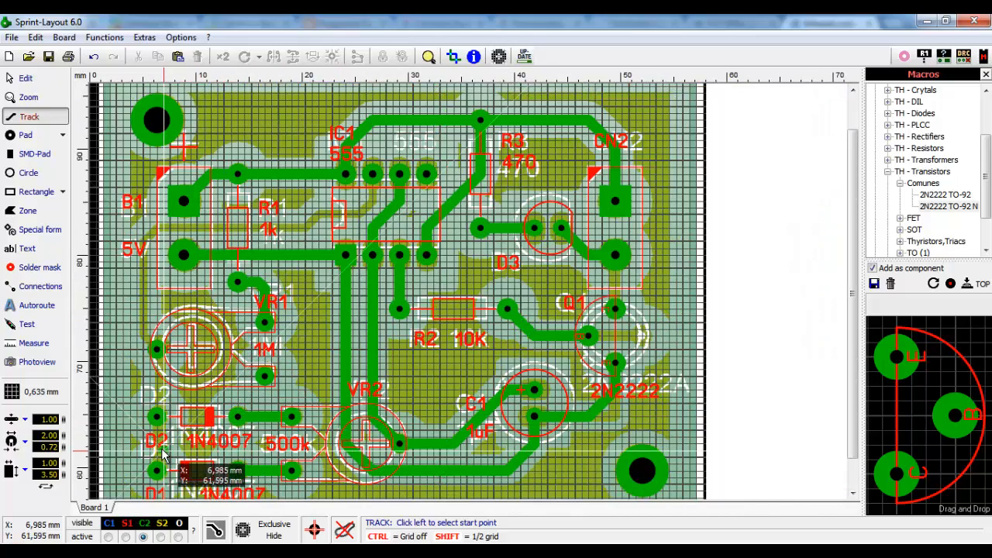
scroll(166, 408, up, 3)
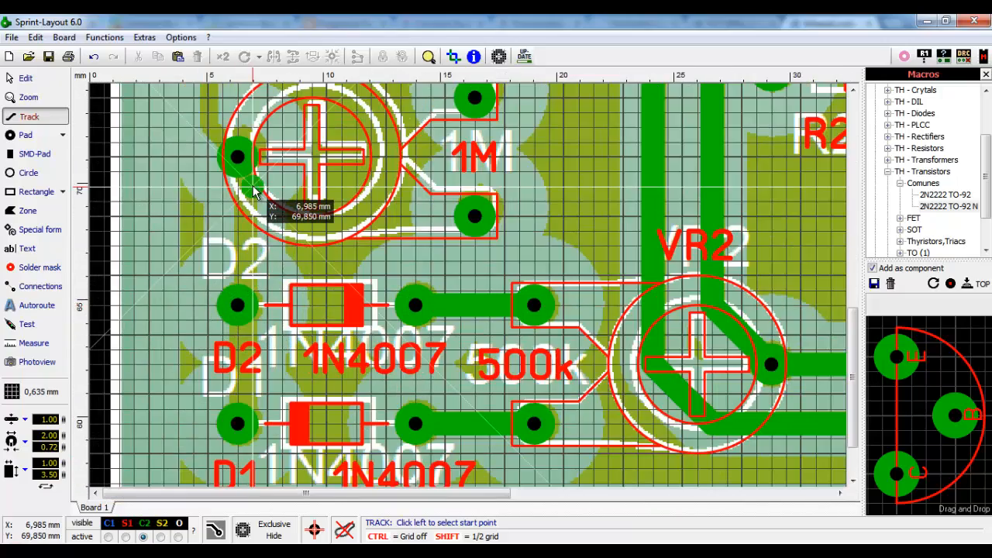
scroll(302, 293, up, 1)
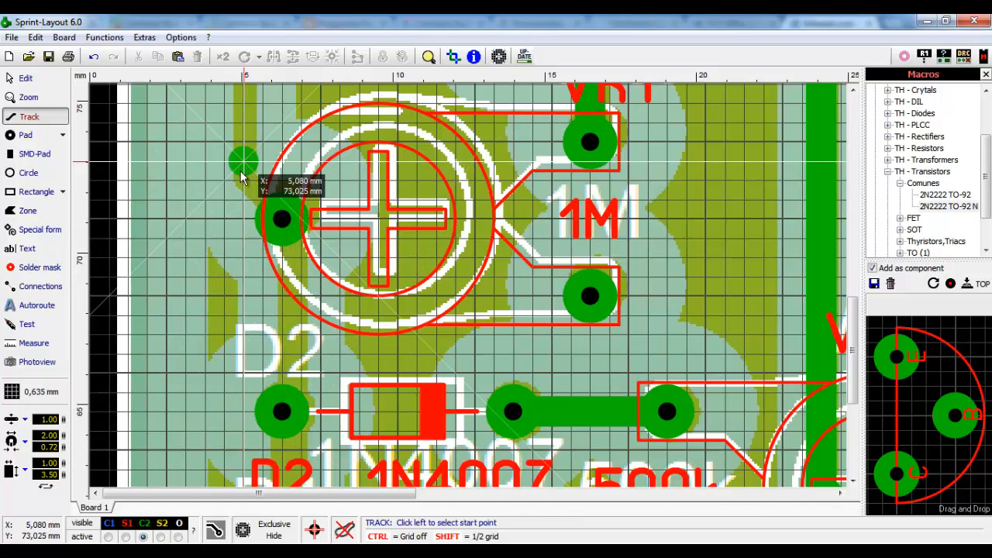
scroll(248, 317, down, 2)
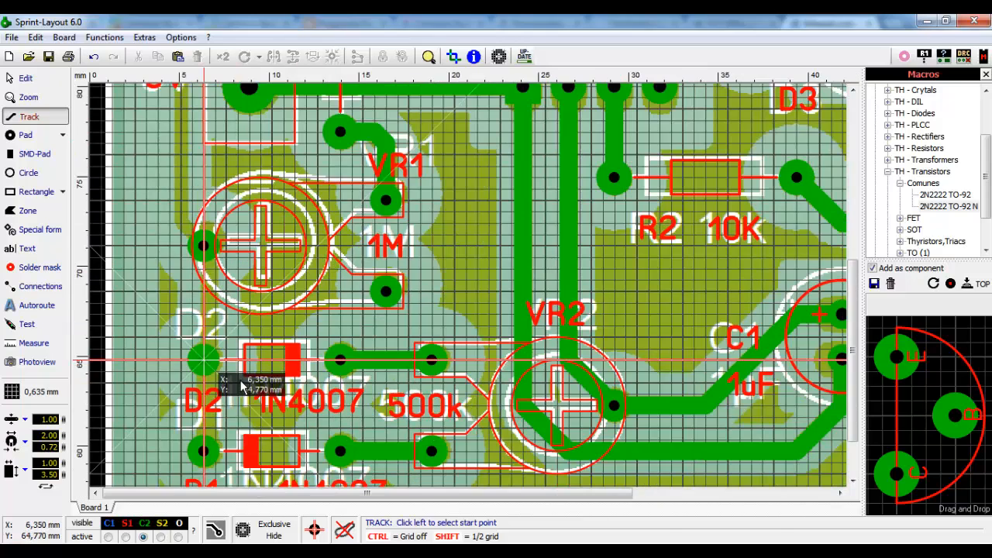
click(205, 451)
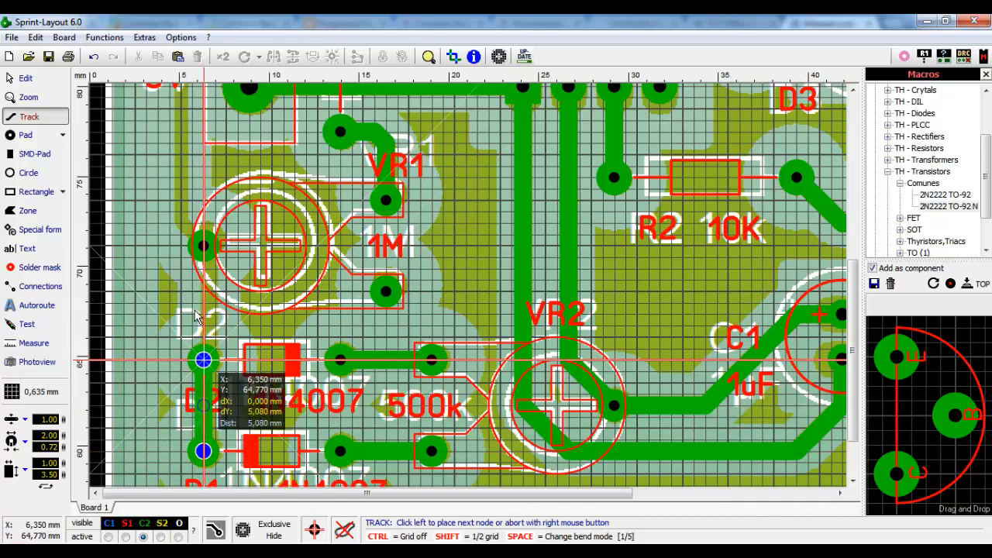
click(203, 247)
right_click(203, 246)
- Route a track from VR1 up the left edge, across past R1, and angled up to IC1
scroll(246, 152, up, 1)
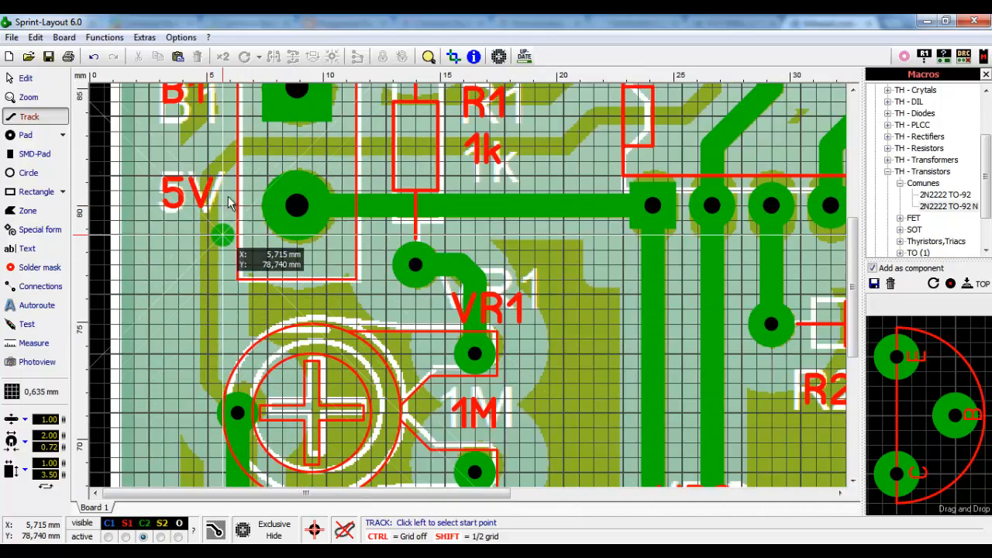
click(237, 412)
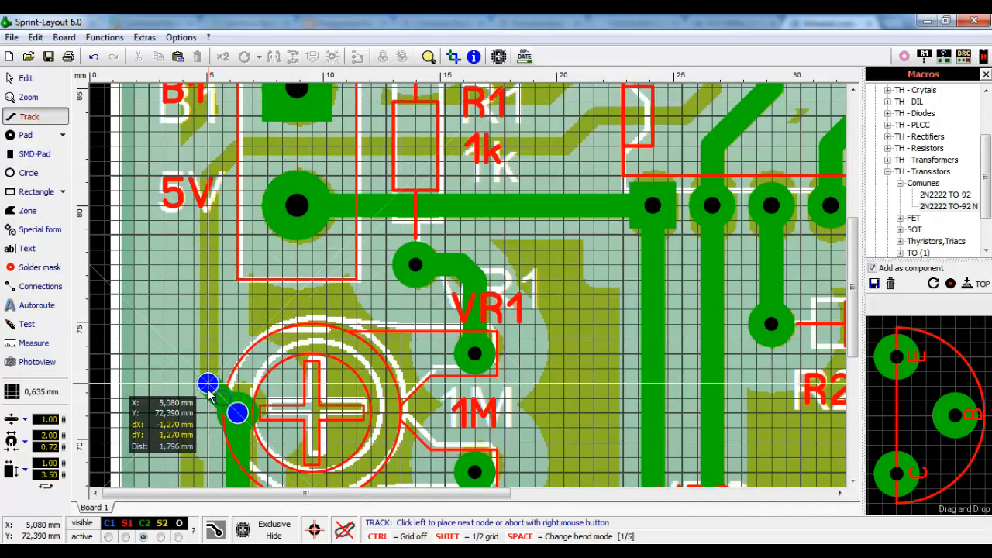
click(207, 383)
click(208, 175)
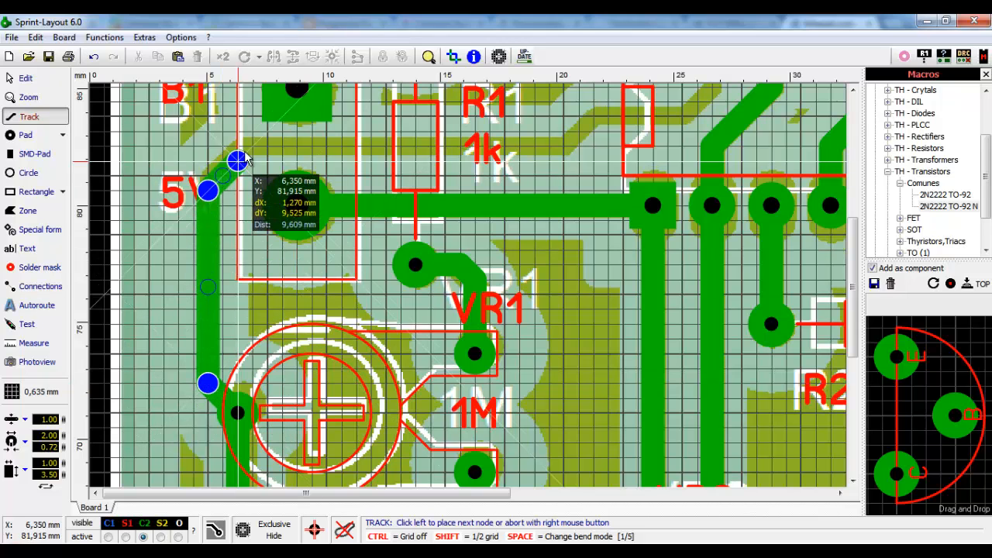
click(237, 145)
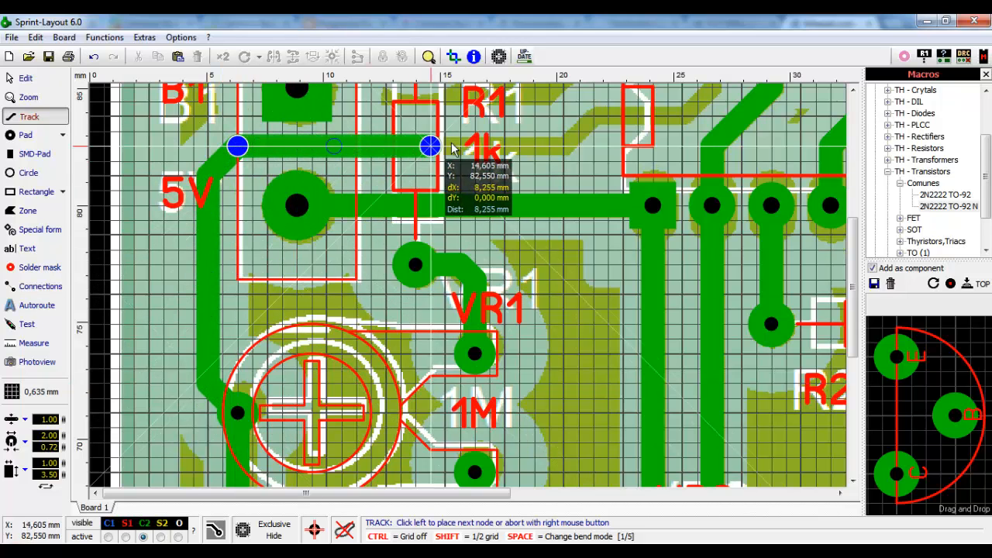
click(622, 145)
scroll(659, 143, up, 2)
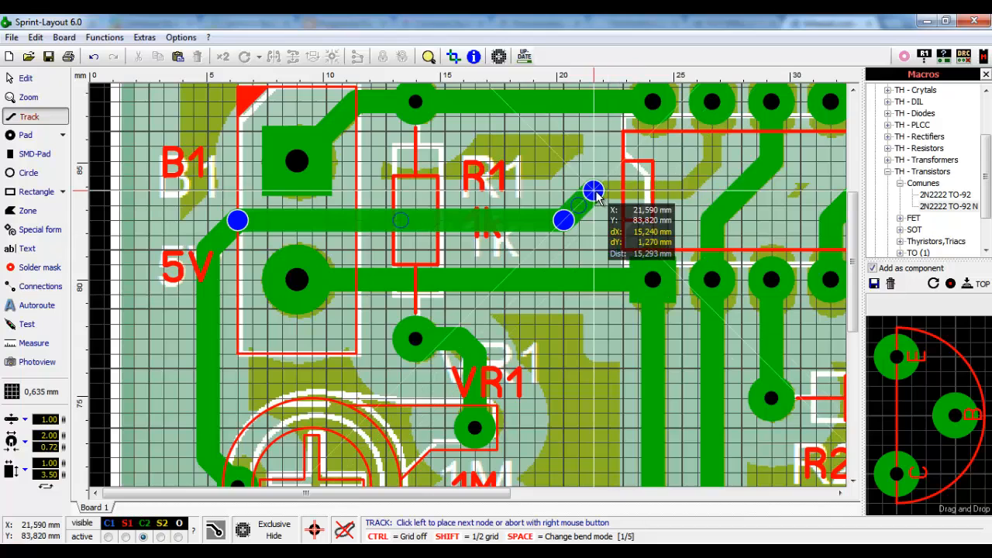
click(592, 191)
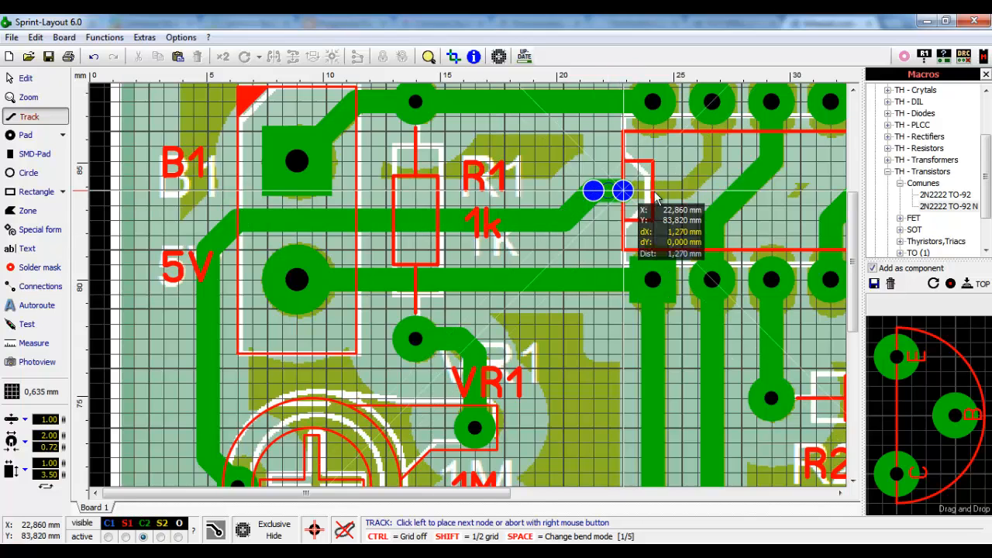
click(711, 161)
right_click(713, 100)
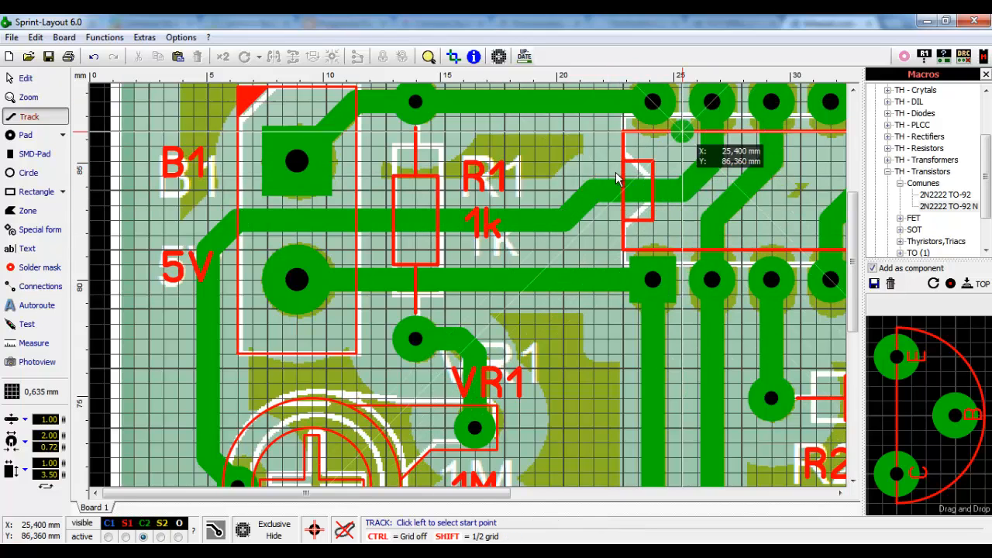
scroll(611, 178, down, 3)
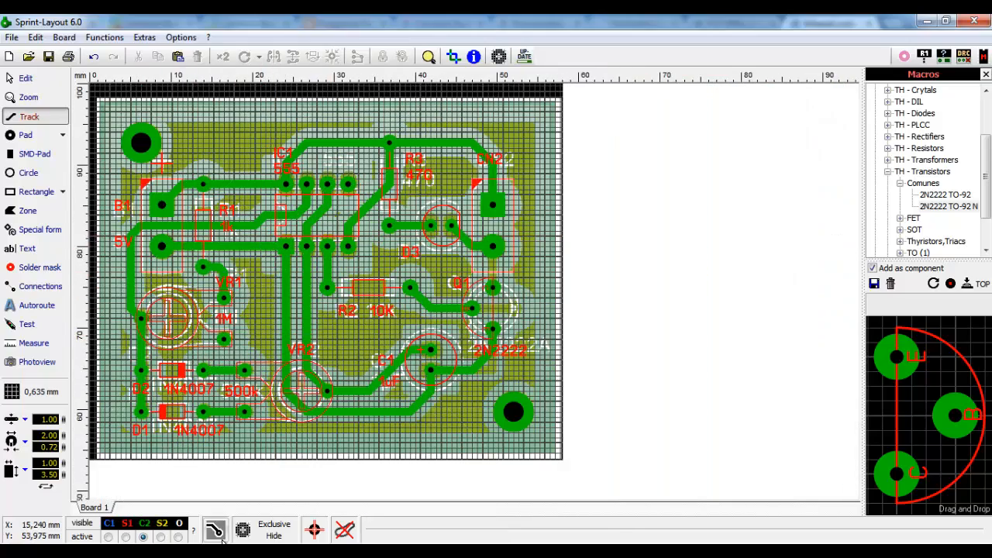
- In Edit mode, select the long VR1-to-IC1 track and view it without the scan
click(287, 538)
click(285, 538)
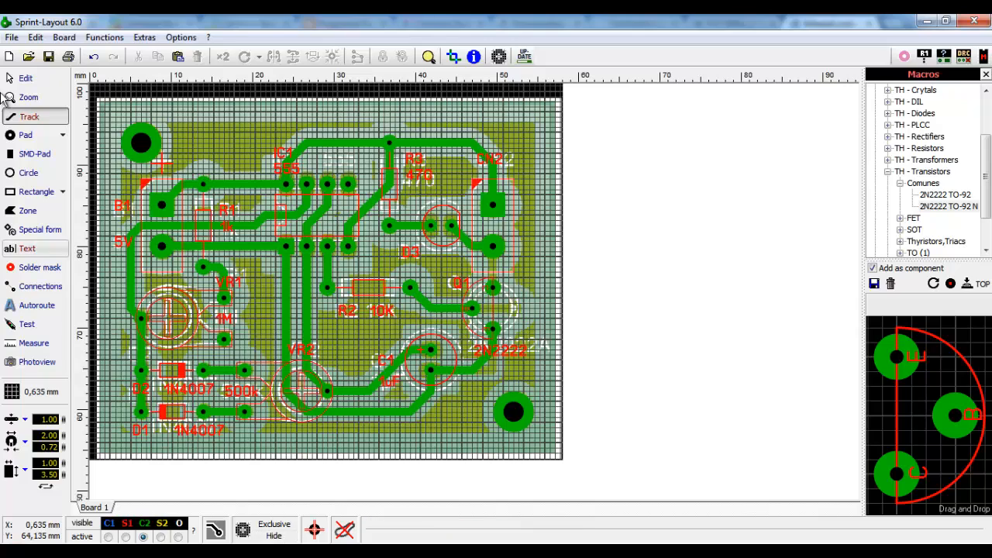
click(23, 79)
click(184, 233)
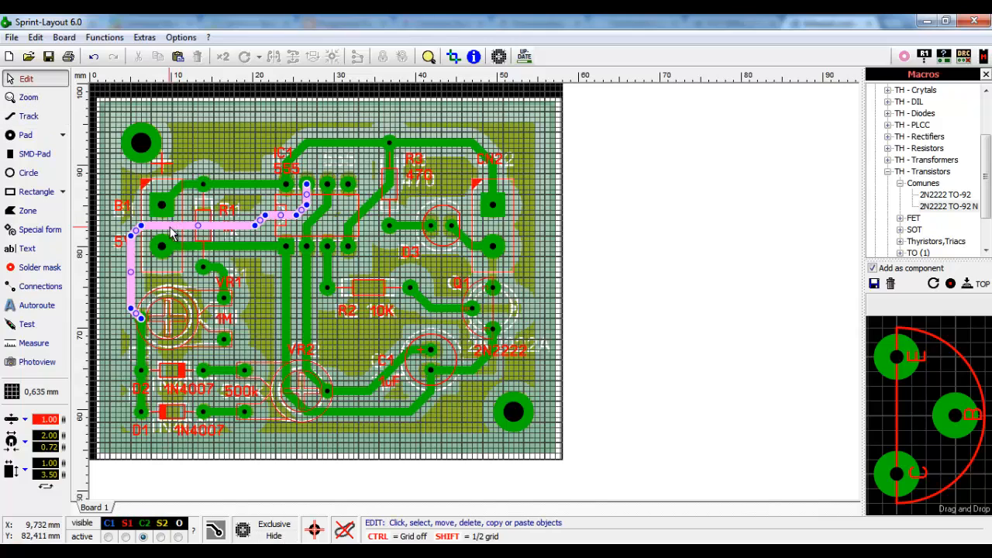
scroll(409, 291, up, 3)
scroll(409, 291, up, 1)
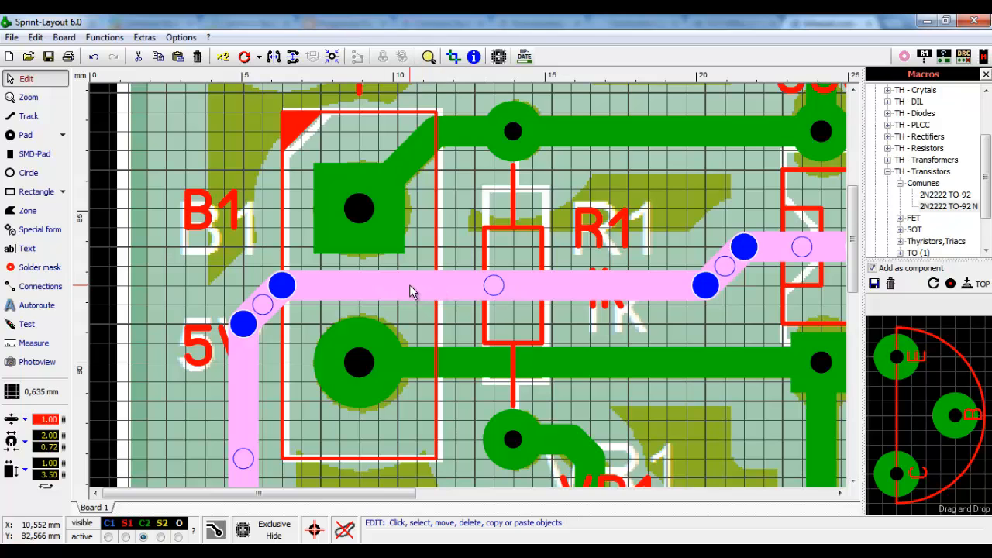
click(275, 535)
- Try track widths 0.8 and 0.6 mm, then settle on 0.70 mm and deselect
click(49, 419)
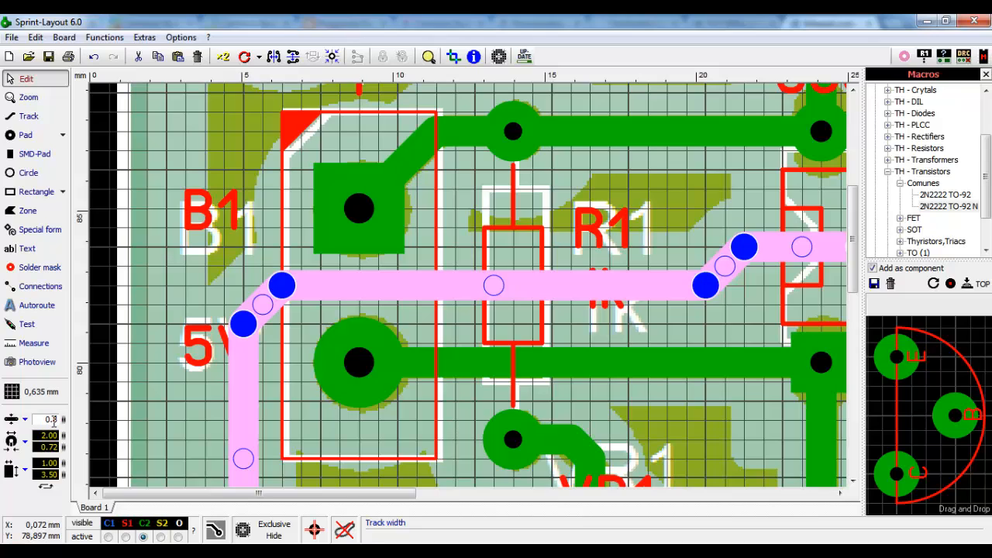
text(0.8)
key(Return)
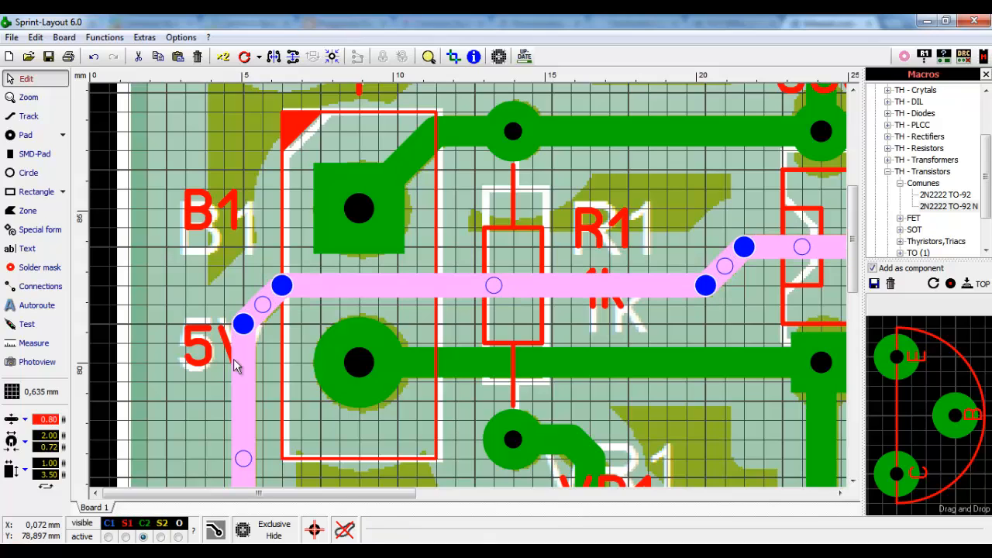
click(48, 419)
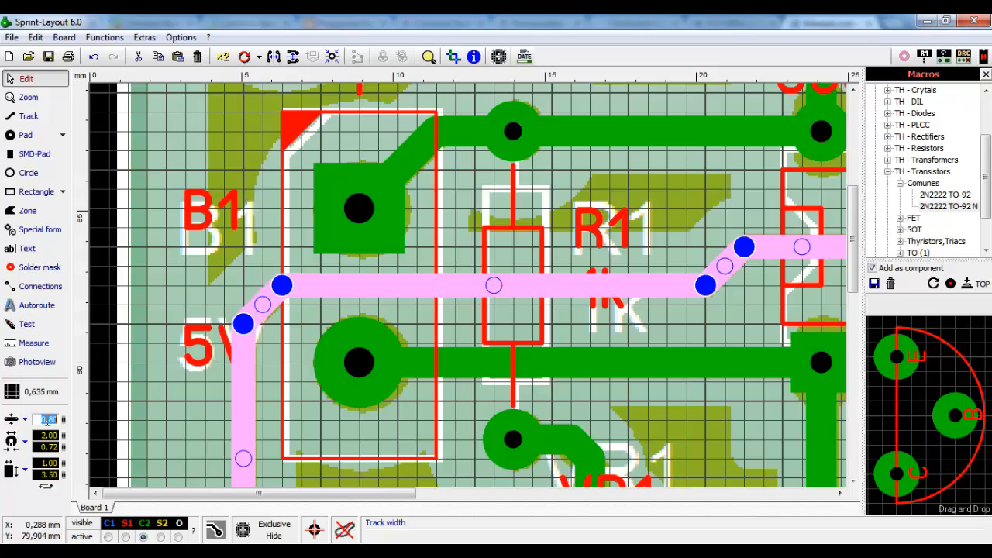
text(0.6)
key(Return)
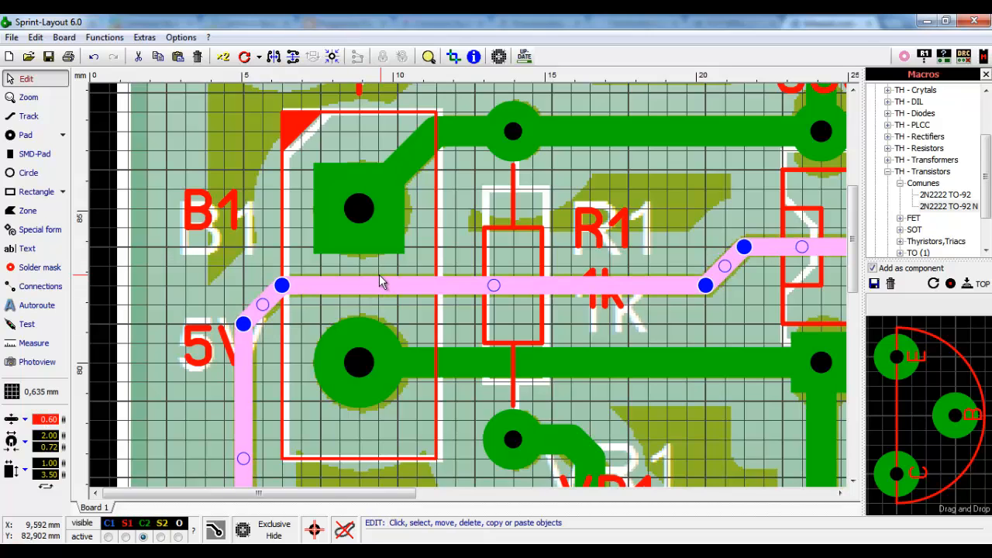
click(48, 420)
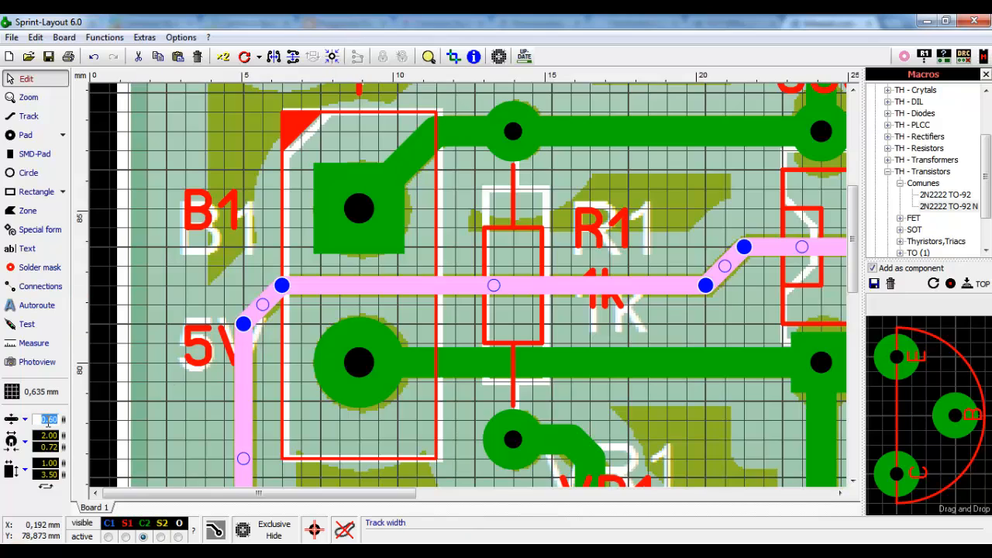
key(Return)
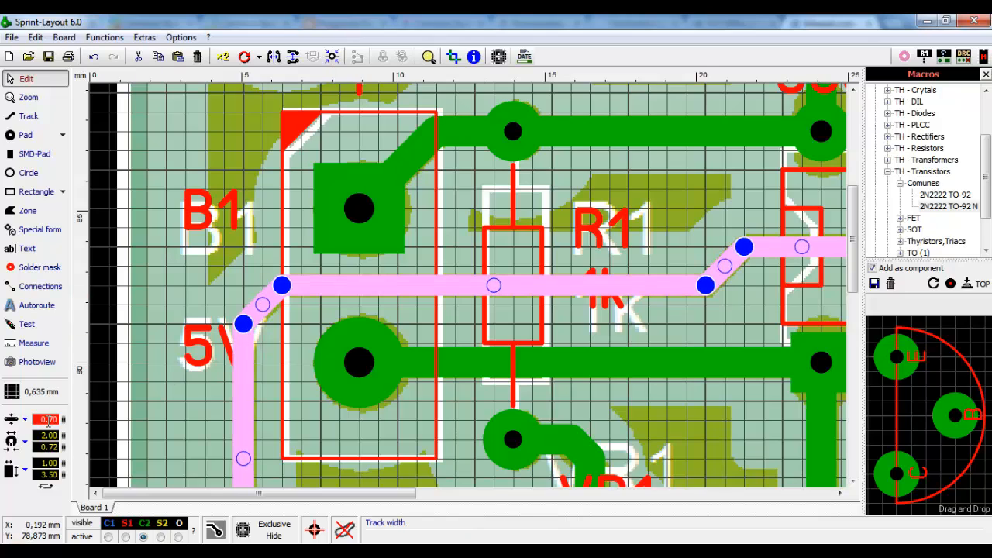
click(505, 254)
scroll(505, 253, down, 5)
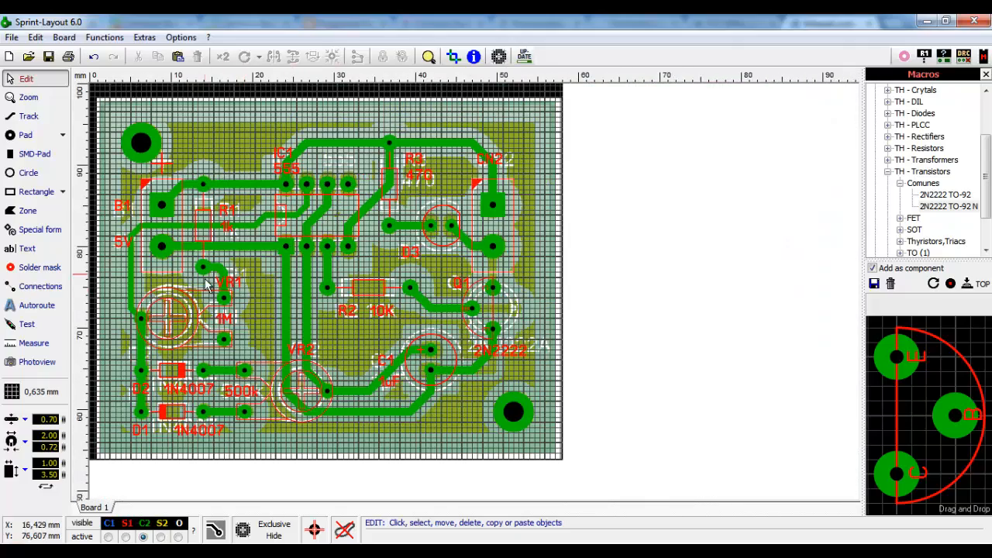
click(280, 536)
click(284, 537)
click(284, 538)
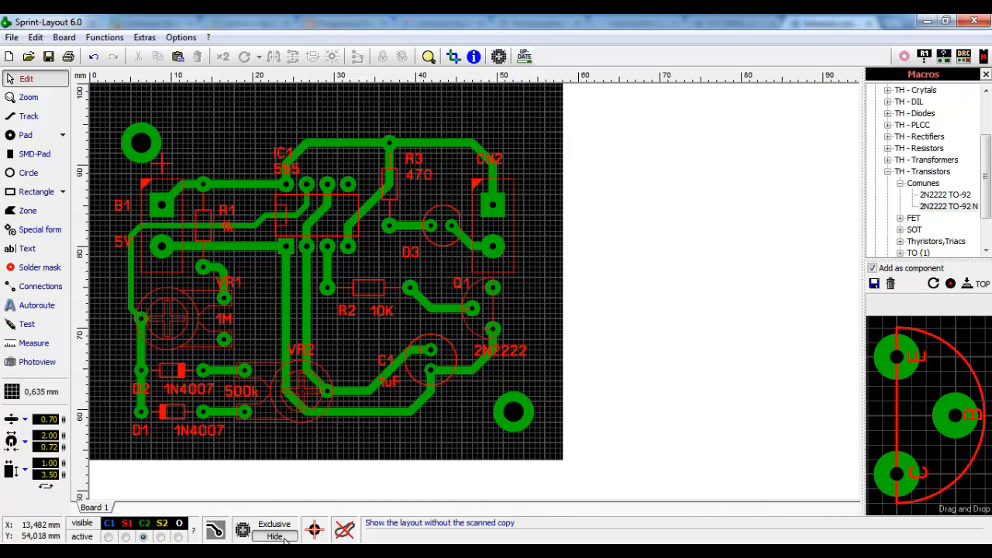
click(284, 537)
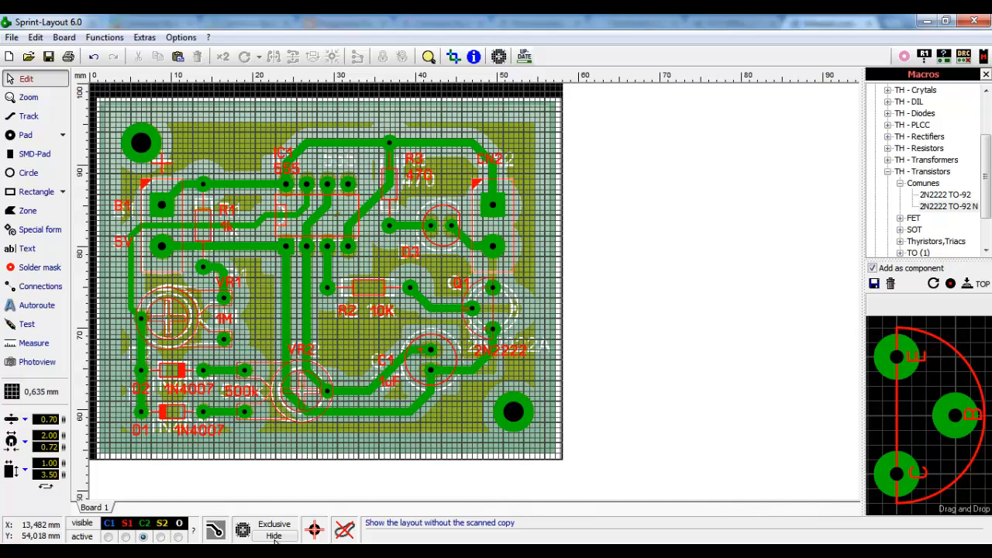
click(275, 537)
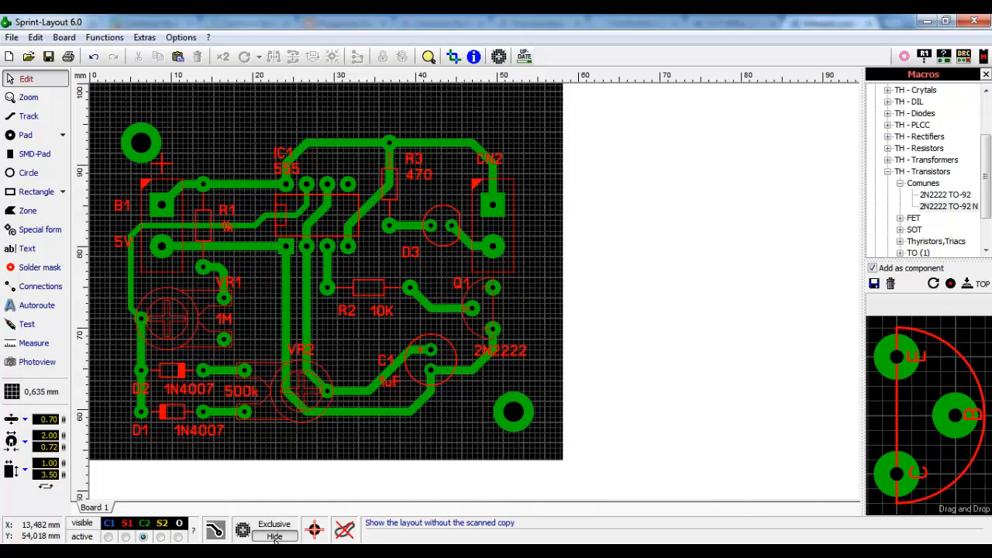
click(274, 536)
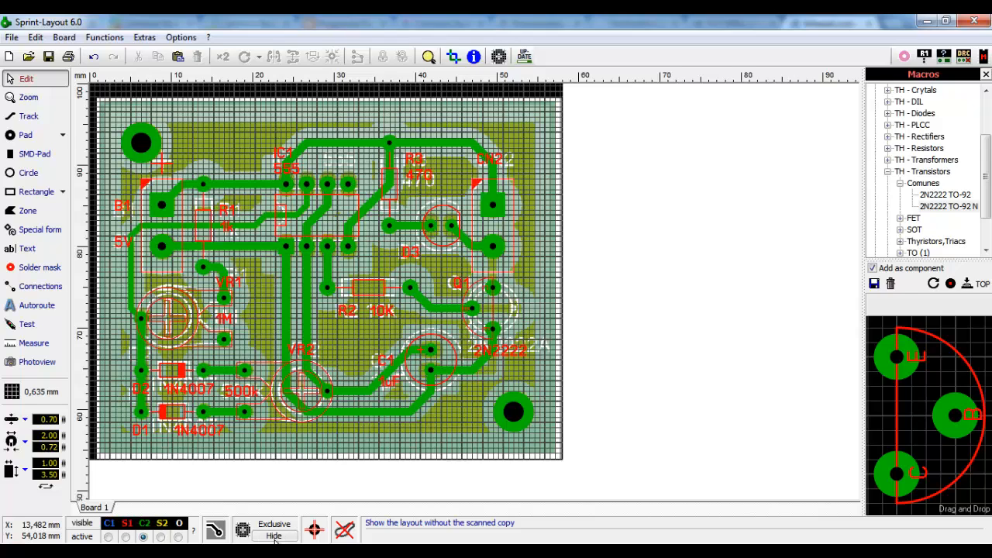